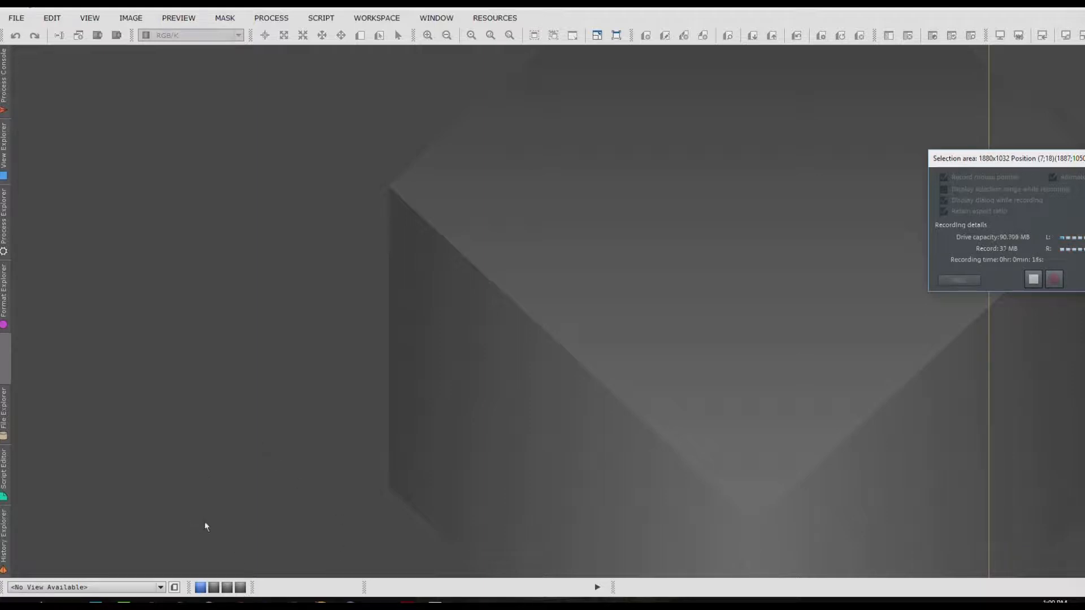
# Step: Switch to Firefox and open a new browser window
pyautogui.moveTo(39, 603)
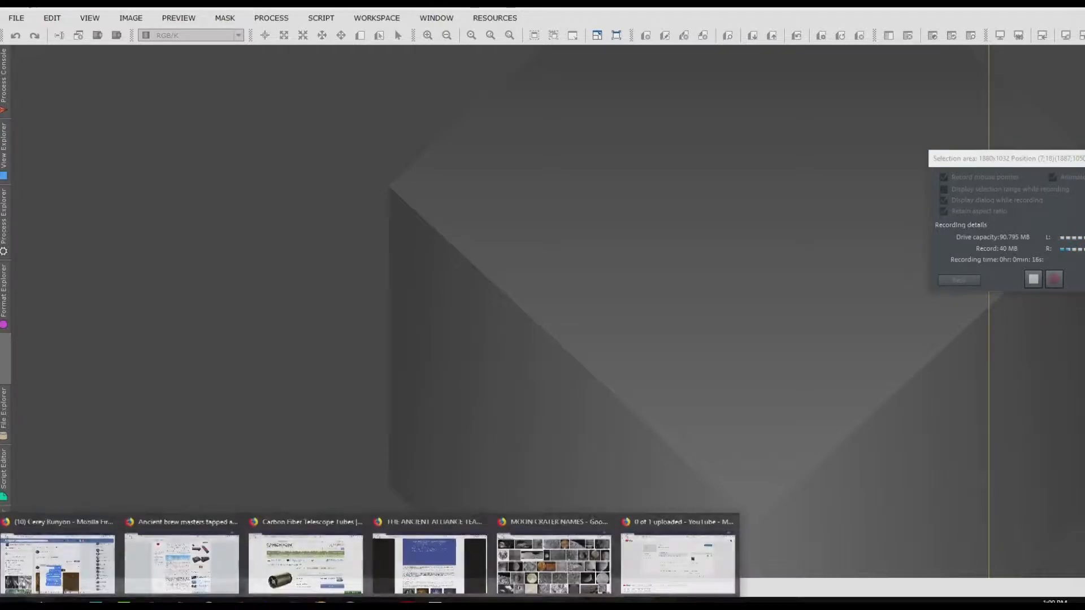
pyautogui.click(56, 569)
pyautogui.hotkey('alt', 'f')
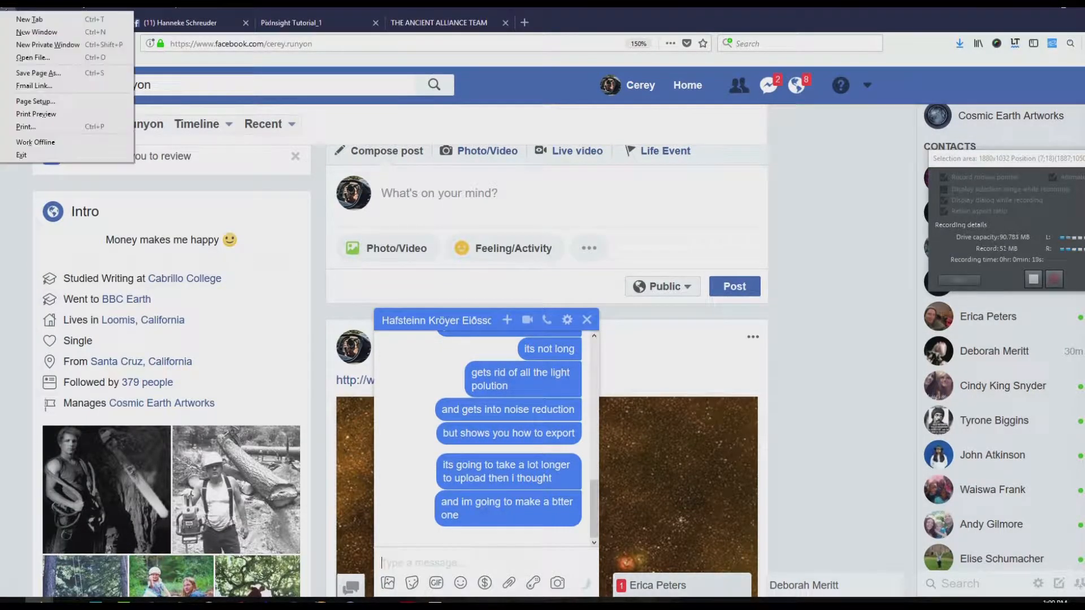
pyautogui.click(6, 32)
# Step: Open the bookmarked Light Vortex Astronomy - Tutorials page in the new browser window
pyautogui.click(109, 12)
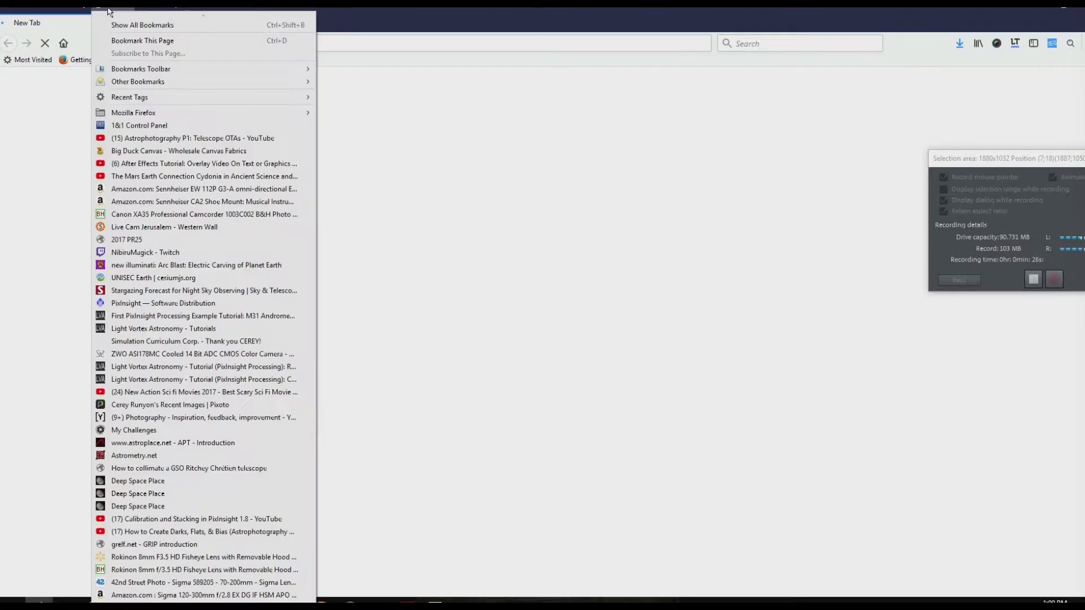
pyautogui.scroll(-6, 199, 527)
pyautogui.scroll(5, 199, 526)
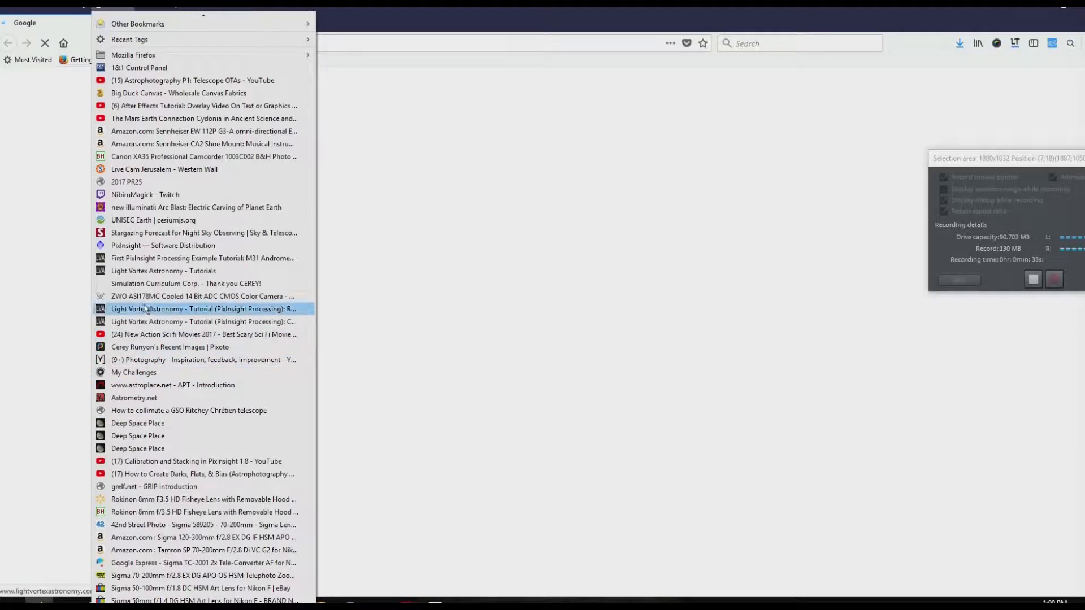
pyautogui.click(135, 271)
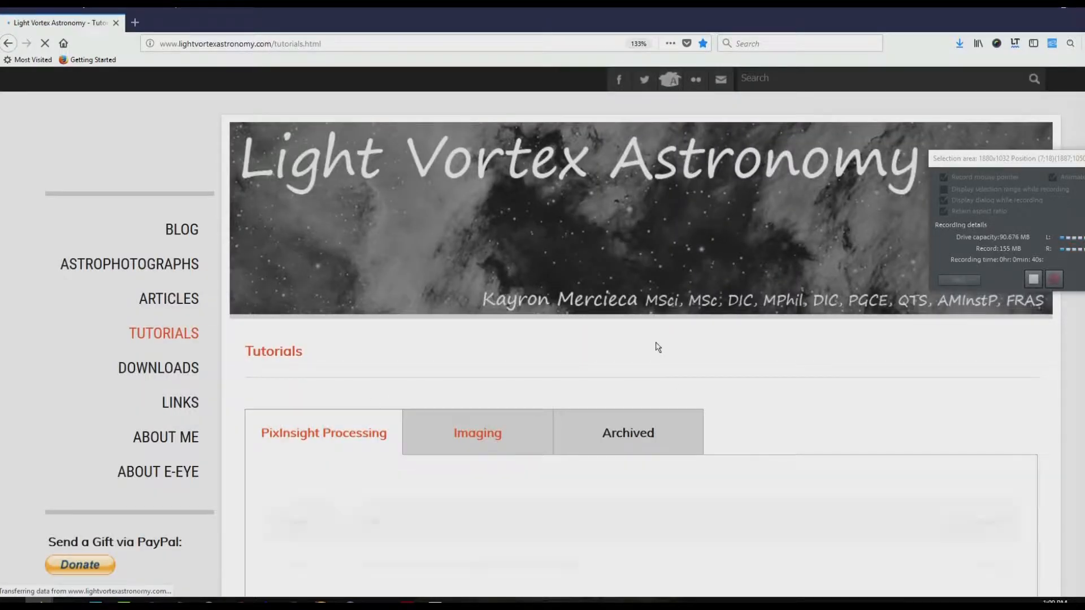
# Step: Look through the PixInsight Processing tutorial list, from the basics and workflow topics down to the worked examples
pyautogui.scroll(-3, 656, 343)
pyautogui.scroll(-5, 656, 342)
pyautogui.scroll(5, 656, 341)
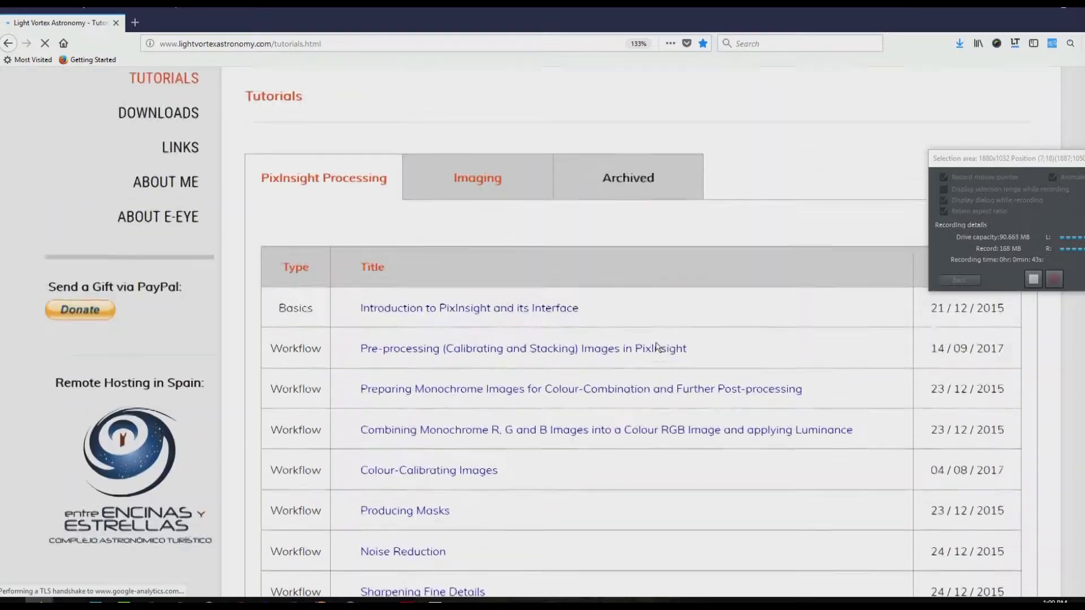
pyautogui.scroll(-8, 656, 345)
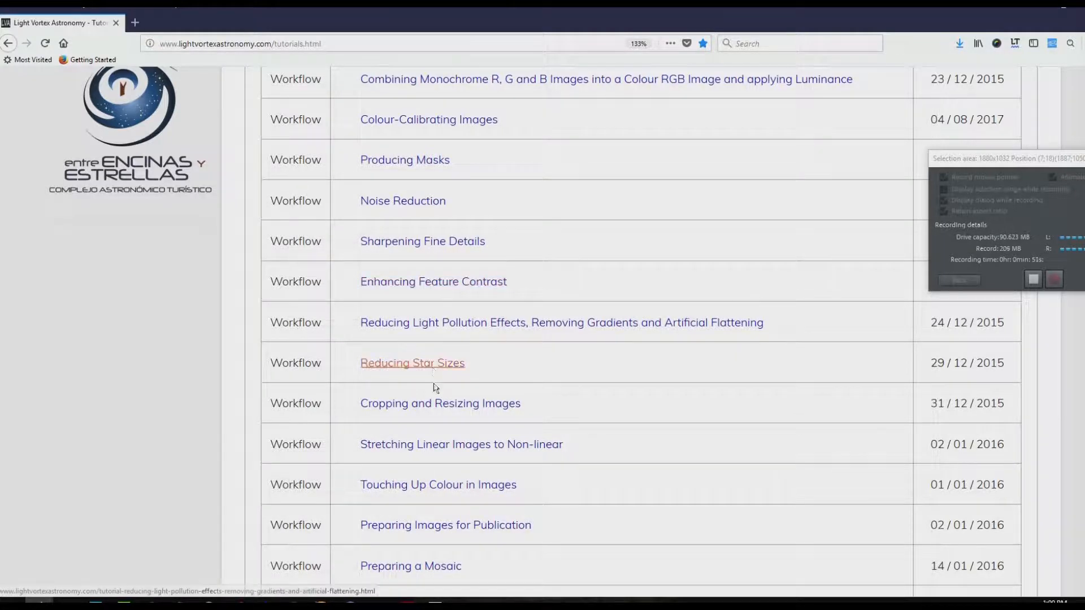
pyautogui.scroll(-3, 395, 410)
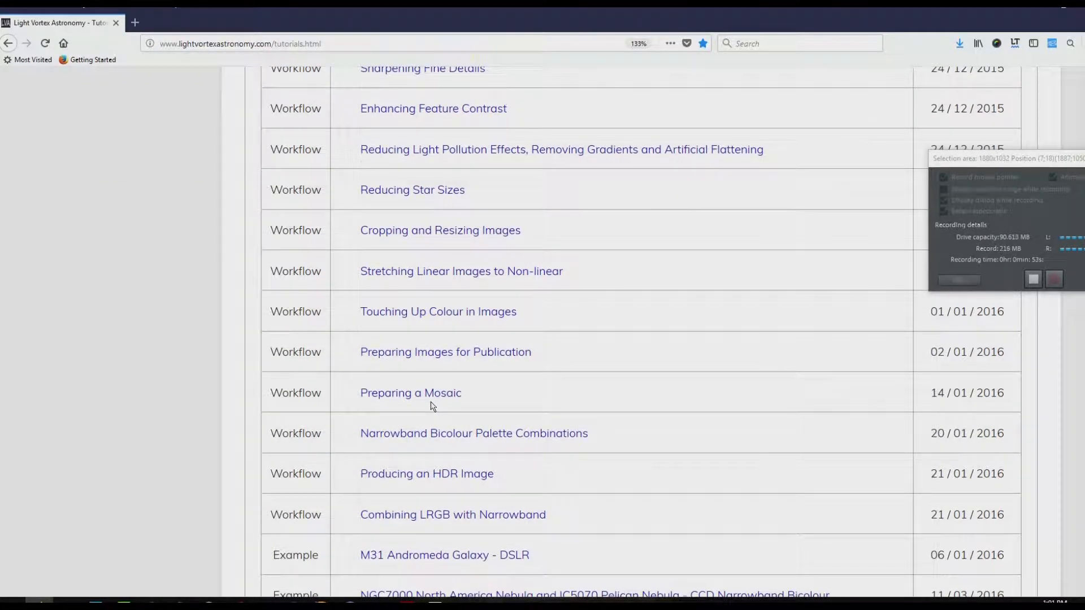
pyautogui.scroll(-3, 432, 406)
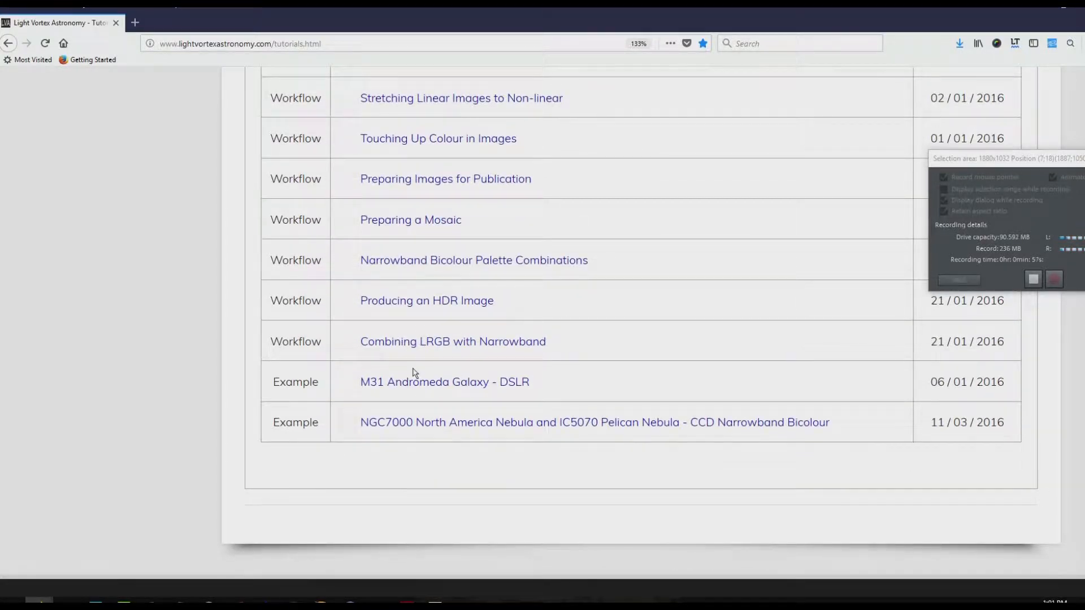
pyautogui.scroll(5, 416, 269)
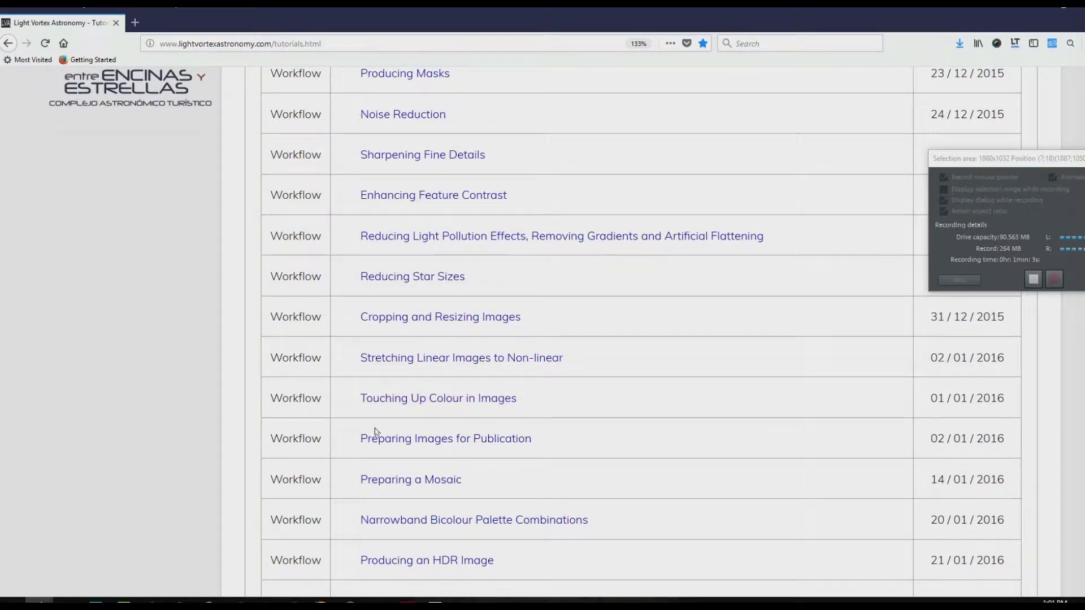
pyautogui.scroll(-2, 376, 432)
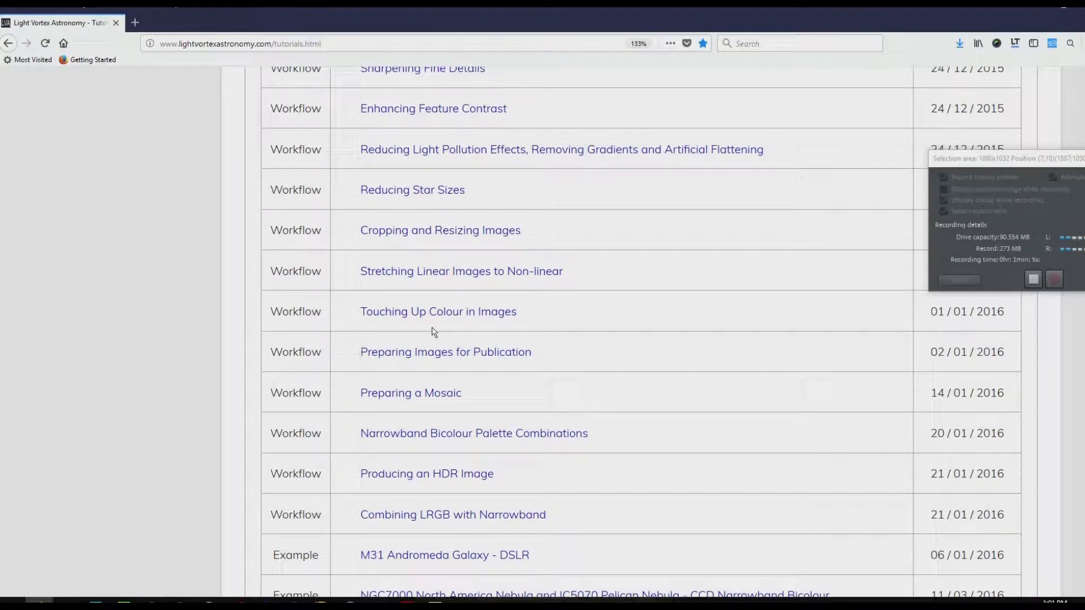
pyautogui.scroll(10, 432, 328)
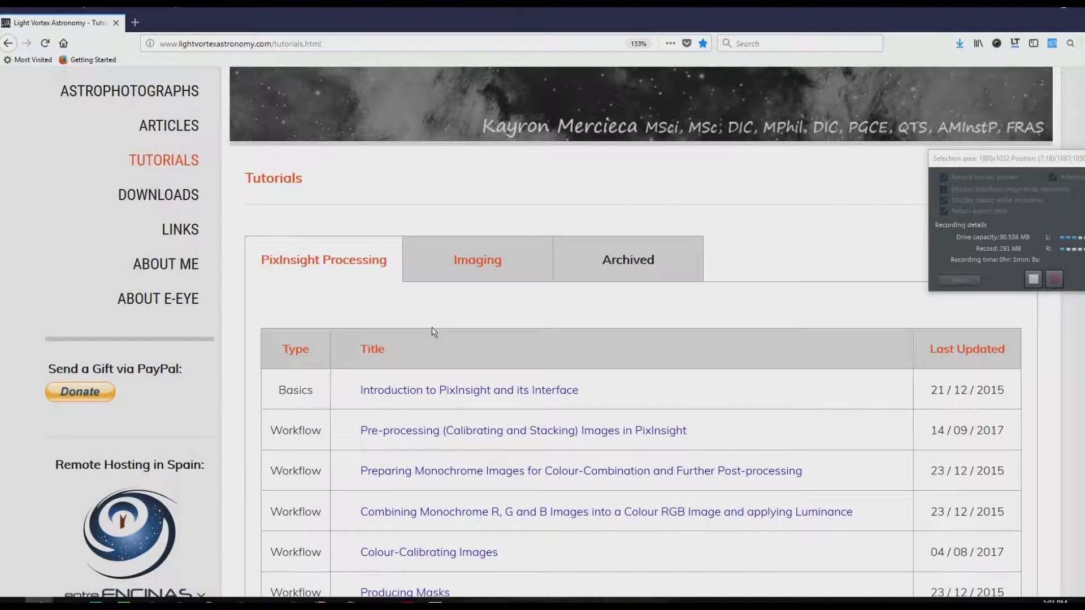
pyautogui.scroll(-7, 432, 329)
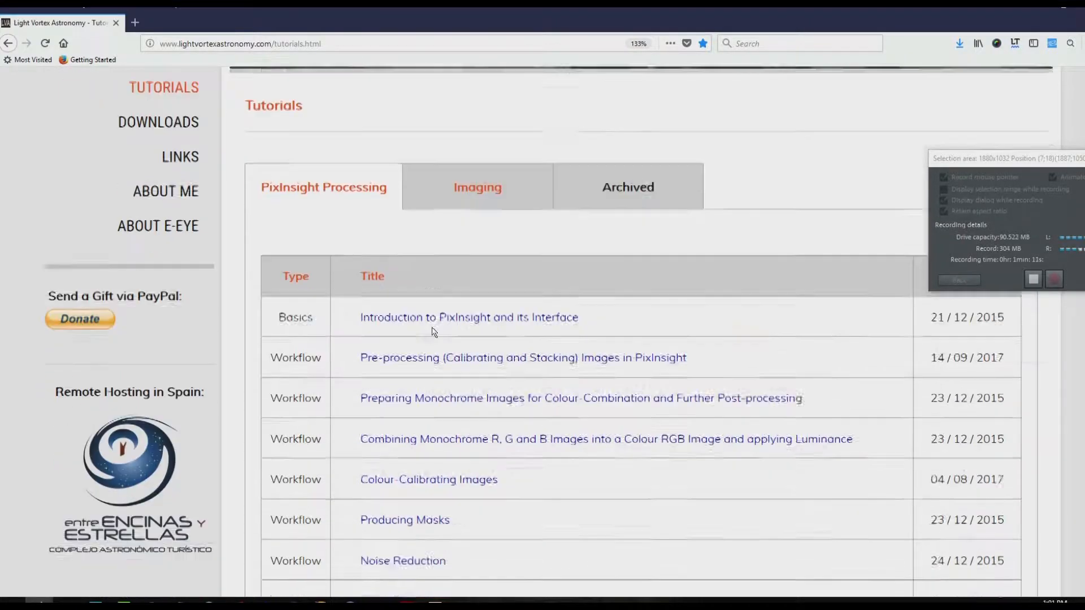
pyautogui.scroll(-6, 433, 329)
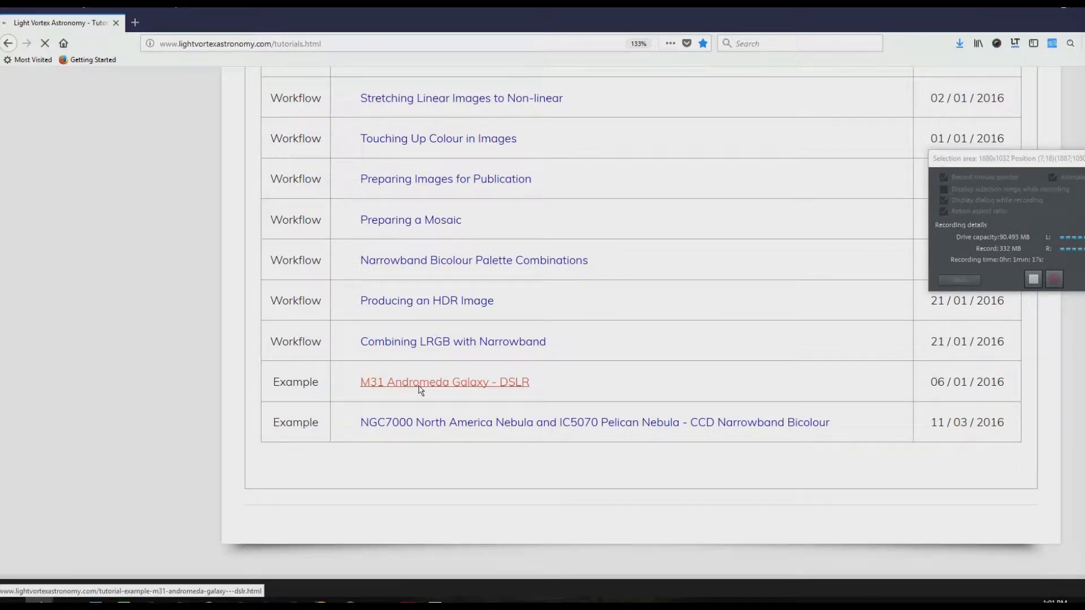
# Step: Open the M31 Andromeda Galaxy - DSLR example and read its DynamicBackgroundExtraction instructions on sample points and tolerance
pyautogui.click(421, 384)
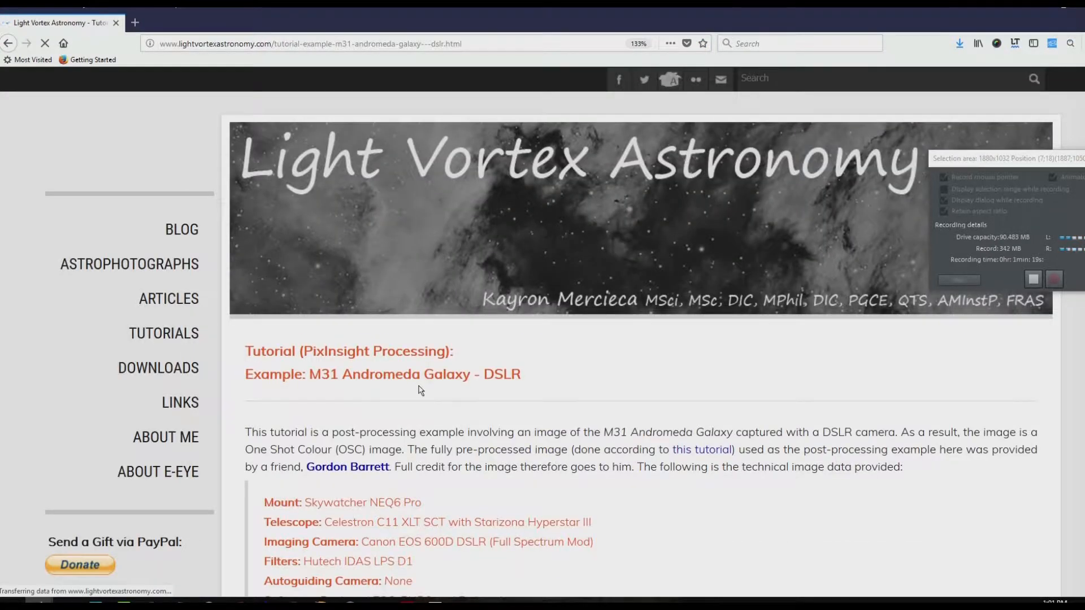
pyautogui.scroll(-8, 421, 390)
pyautogui.scroll(-15, 419, 390)
pyautogui.scroll(-18, 419, 390)
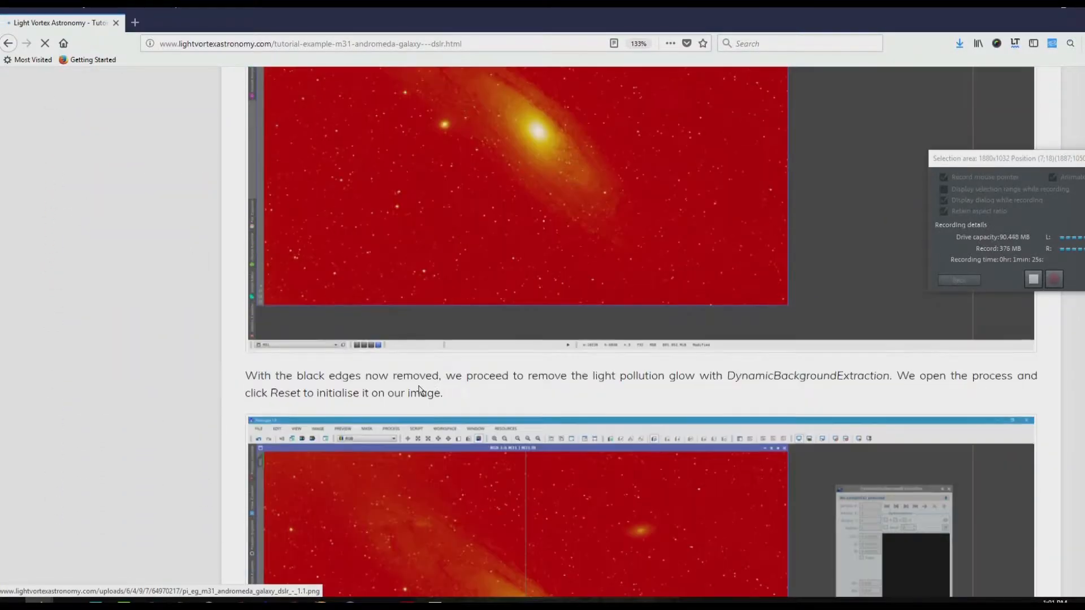
pyautogui.scroll(-8, 419, 390)
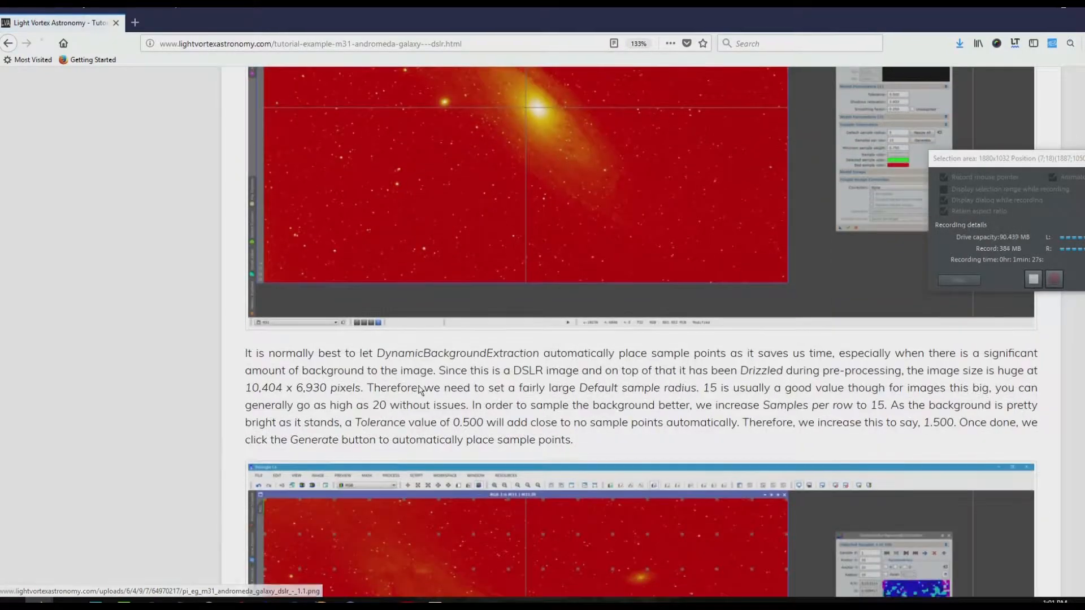
pyautogui.scroll(-10, 419, 389)
pyautogui.scroll(-15, 419, 390)
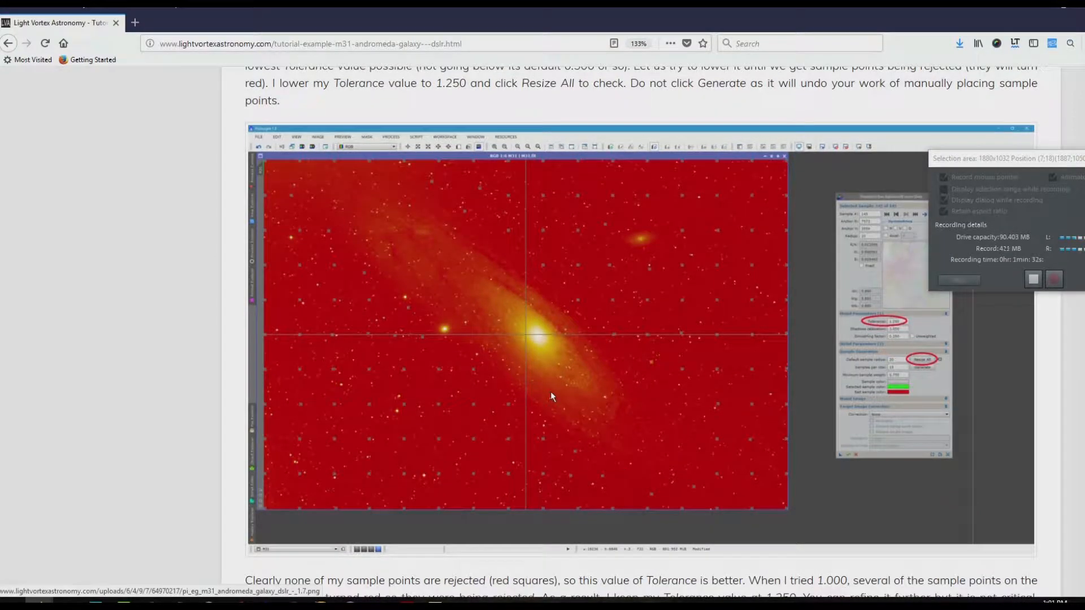
pyautogui.scroll(5, 579, 257)
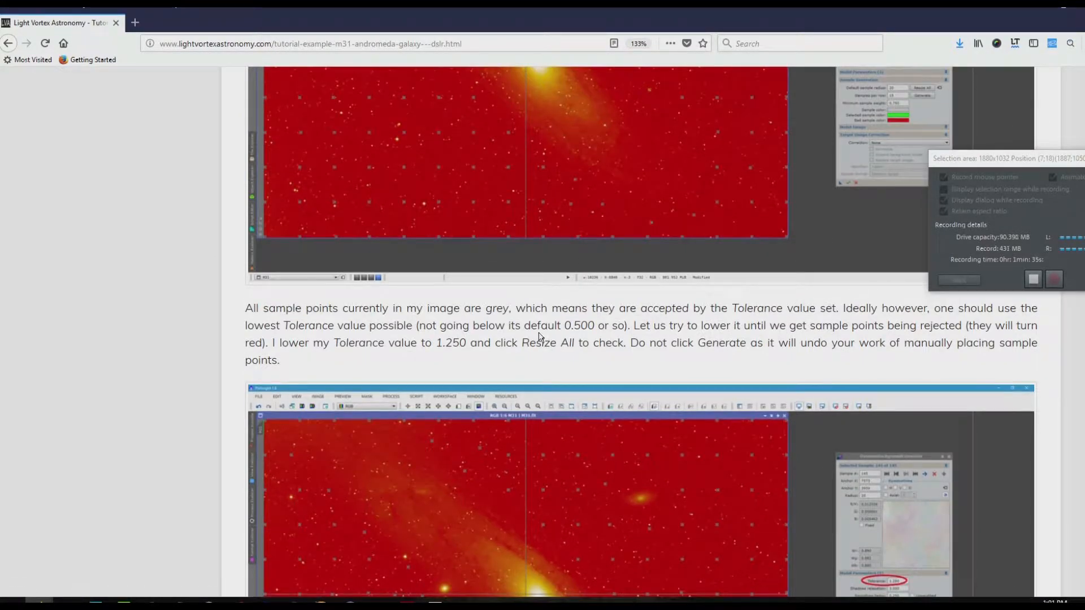
pyautogui.scroll(15, 539, 337)
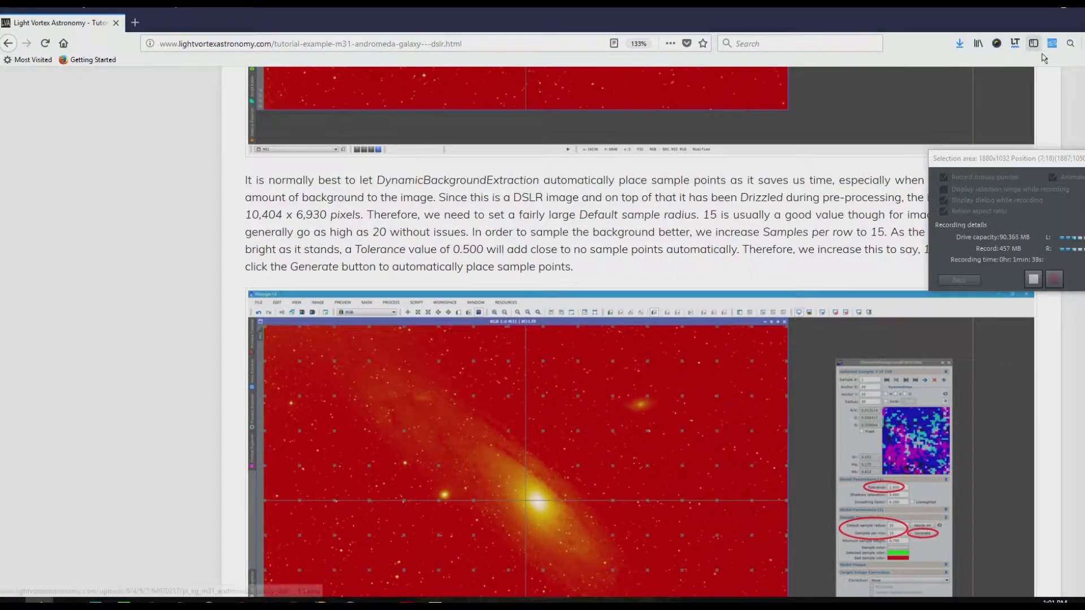
# Step: Switch back to PixInsight and load orion_stackl_1.tif from the orion folder into the workspace
pyautogui.click(1033, 8)
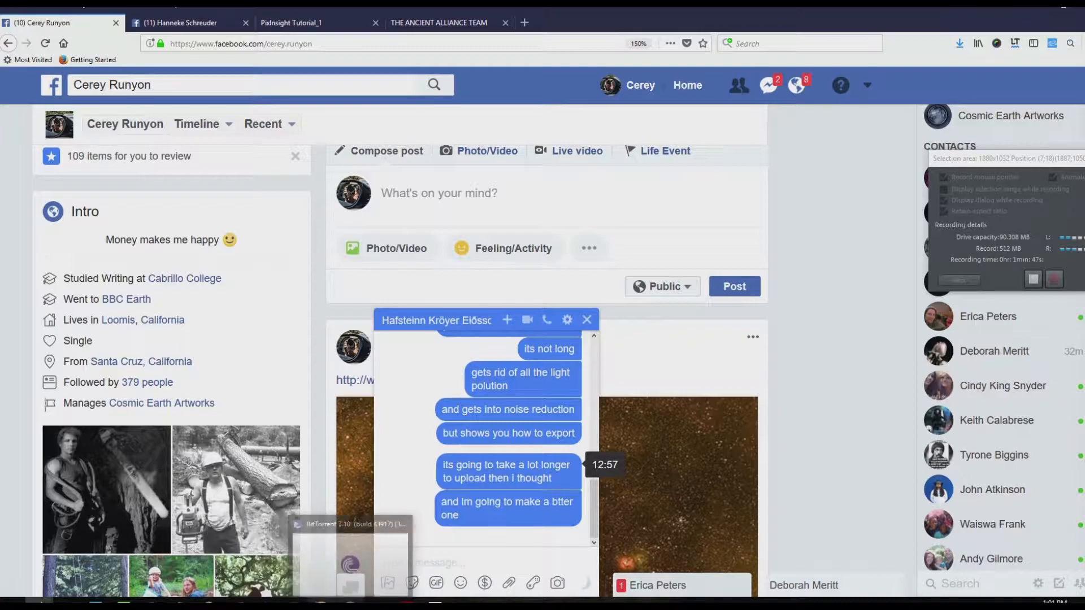
pyautogui.click(266, 603)
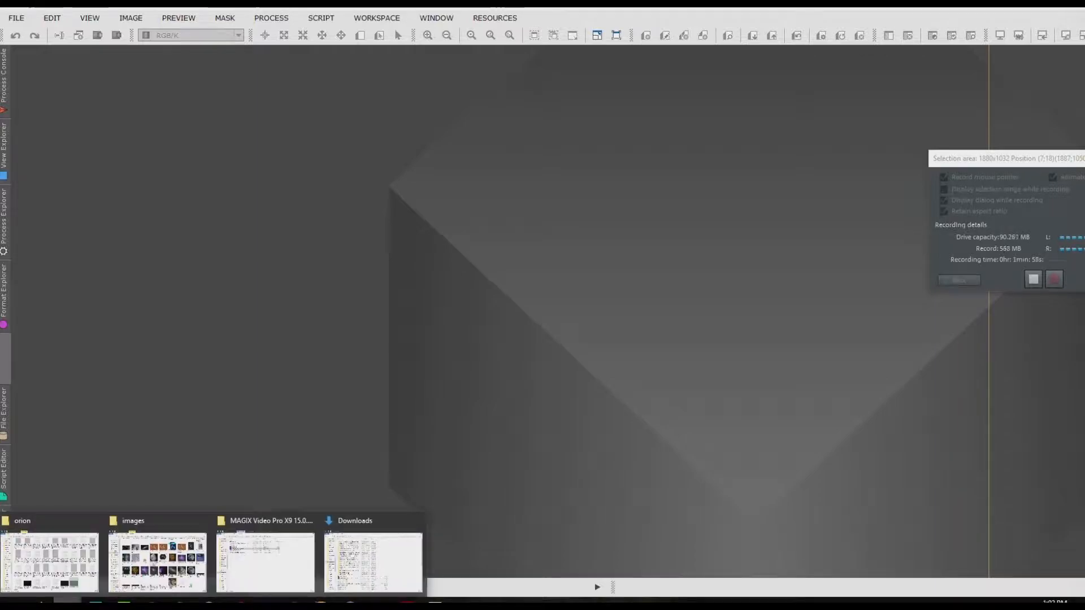
pyautogui.moveTo(57, 560)
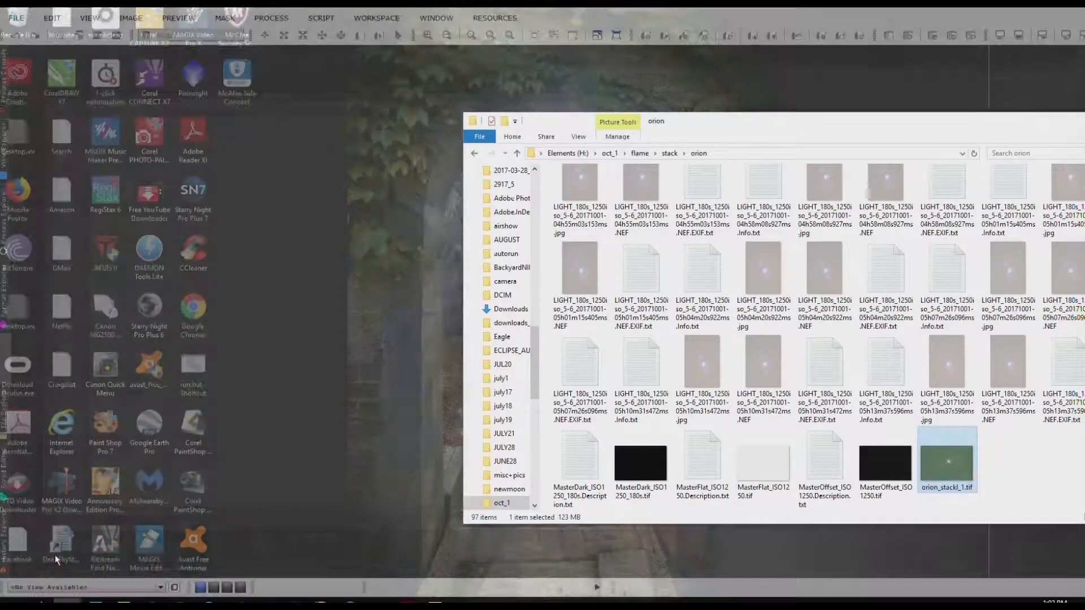
pyautogui.click(57, 559)
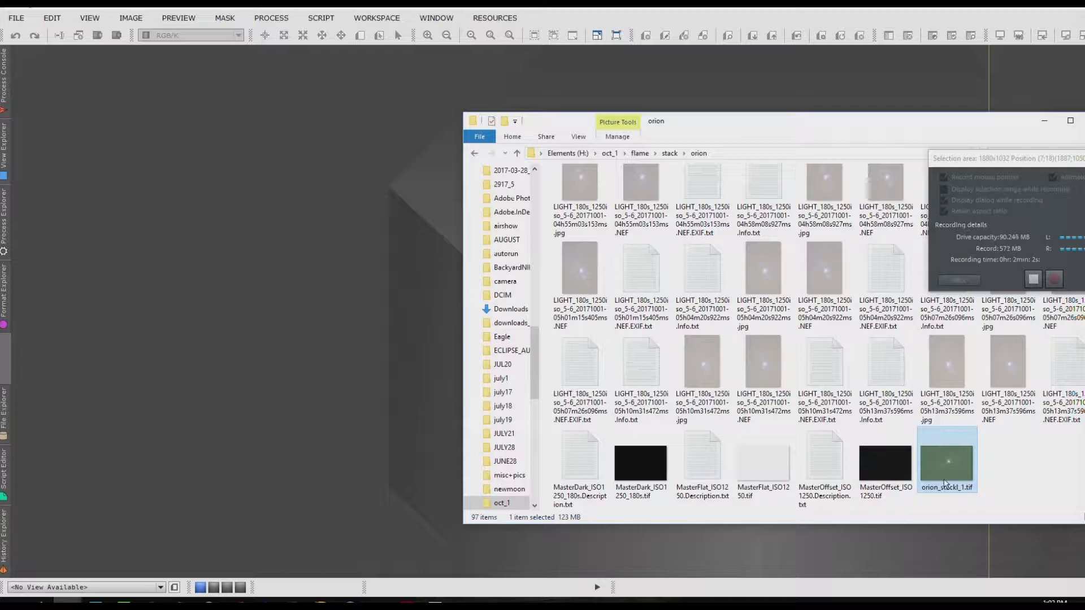
pyautogui.moveTo(949, 471)
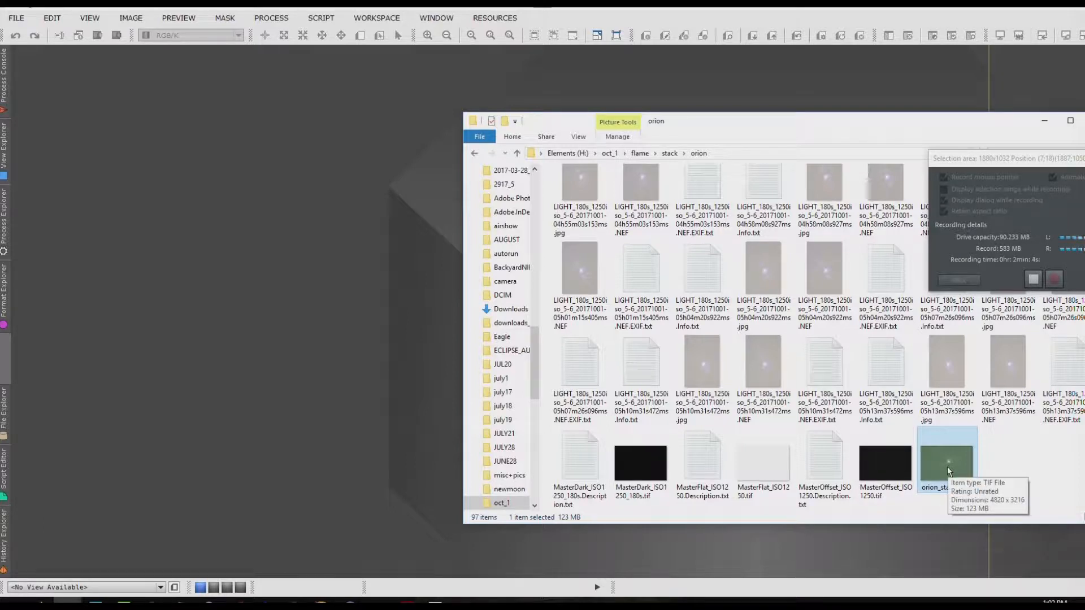
pyautogui.moveTo(949, 471); pyautogui.dragTo(303, 375)
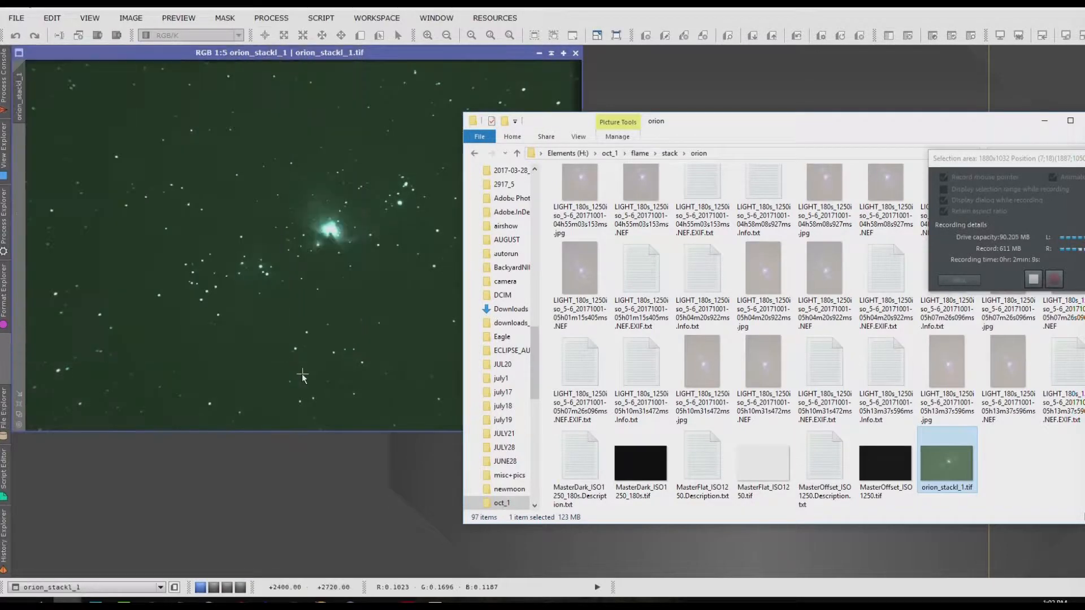
pyautogui.click(771, 67)
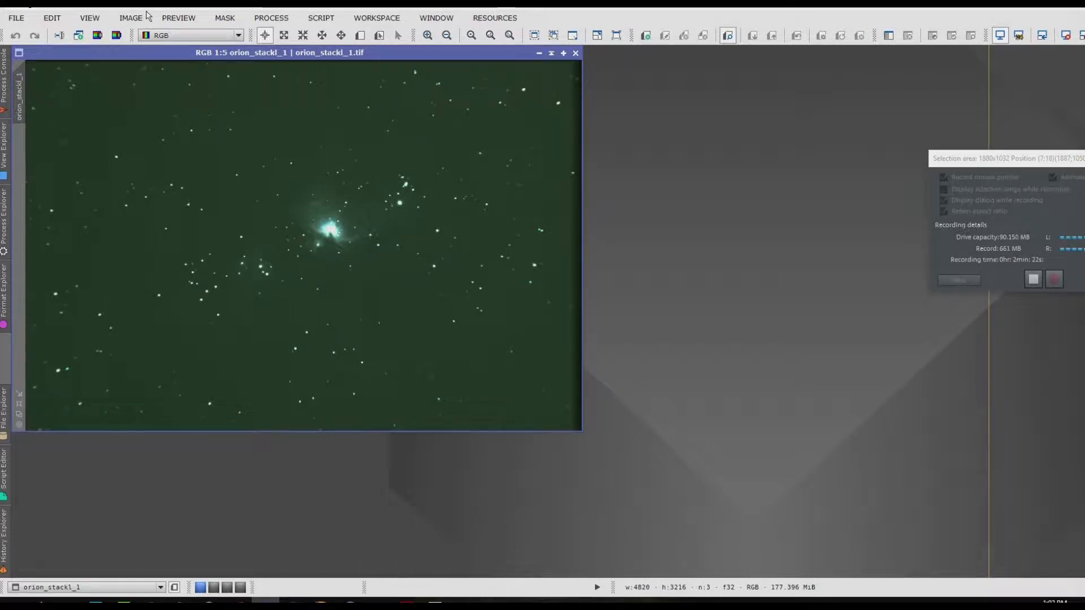
pyautogui.click(134, 18)
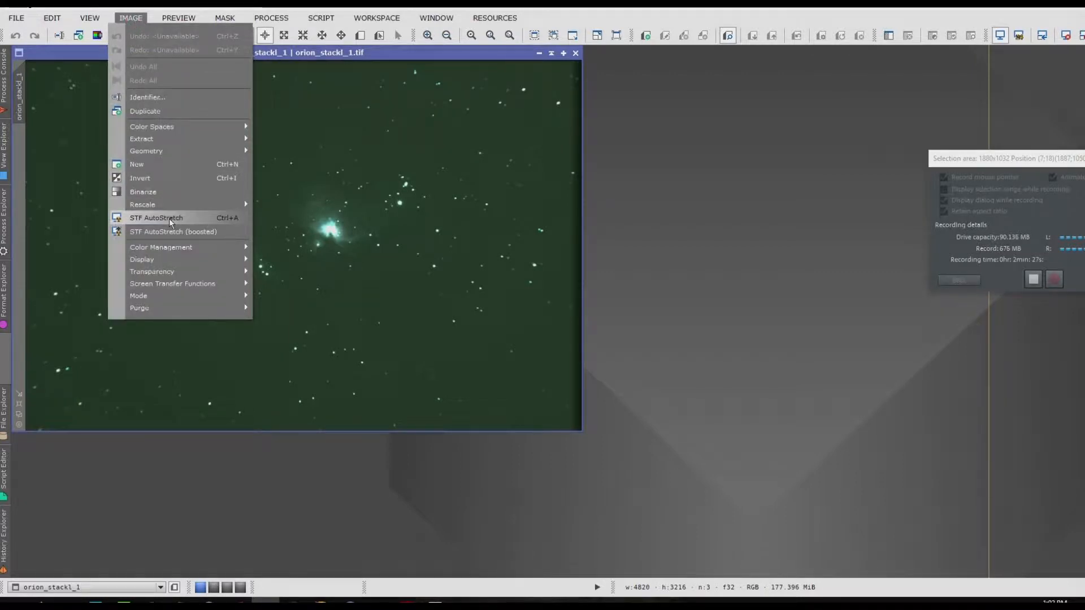
pyautogui.click(854, 268)
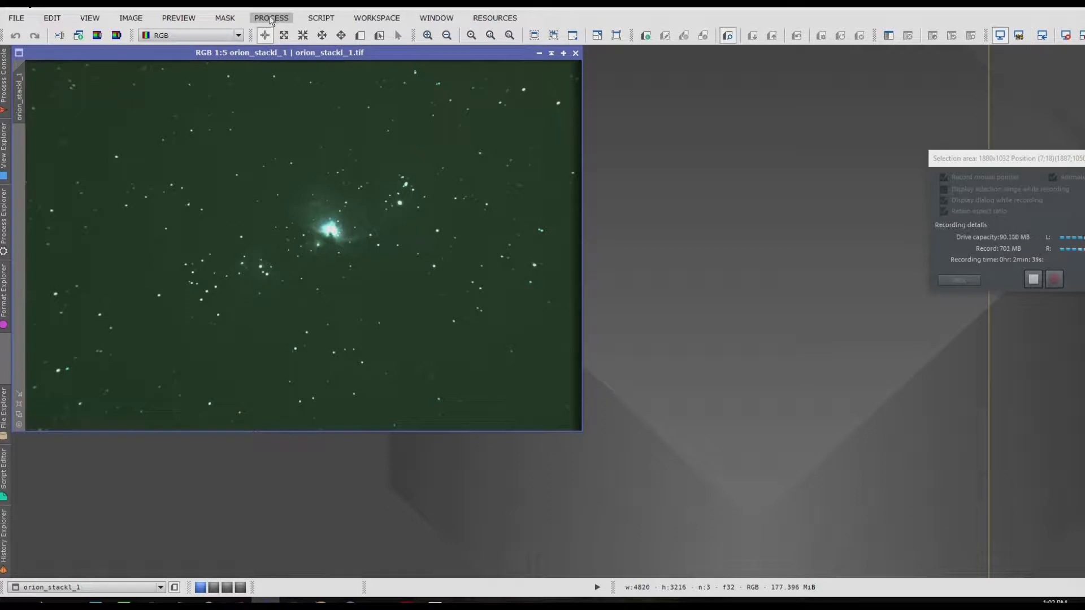
# Step: Duplicate the orion_stackl_1 image and place the clone beside the original for comparison
pyautogui.rightClick(307, 284)
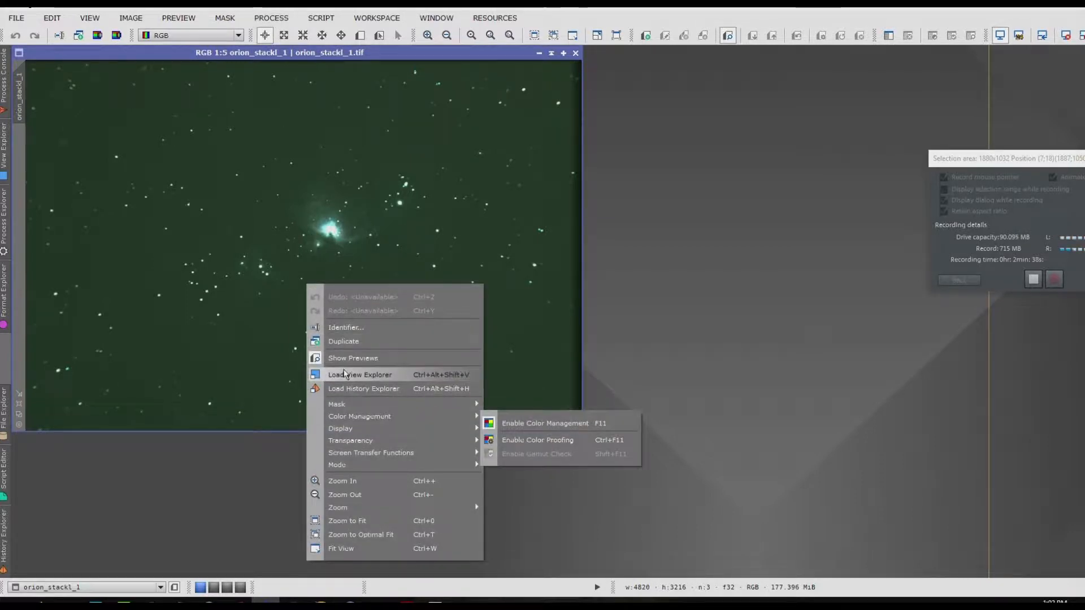
pyautogui.click(342, 342)
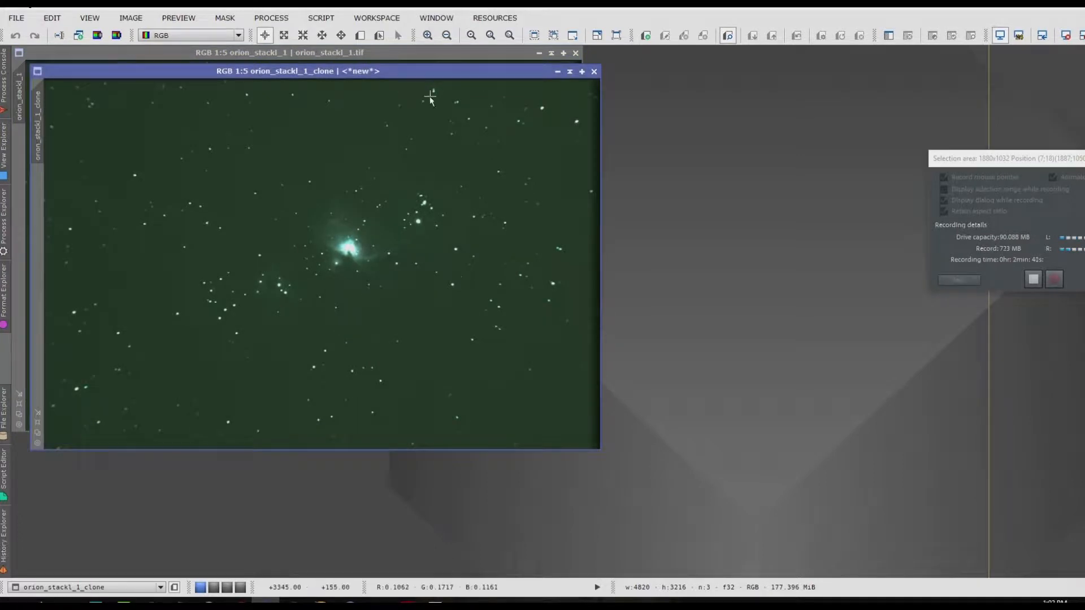
pyautogui.moveTo(436, 71); pyautogui.dragTo(945, 133)
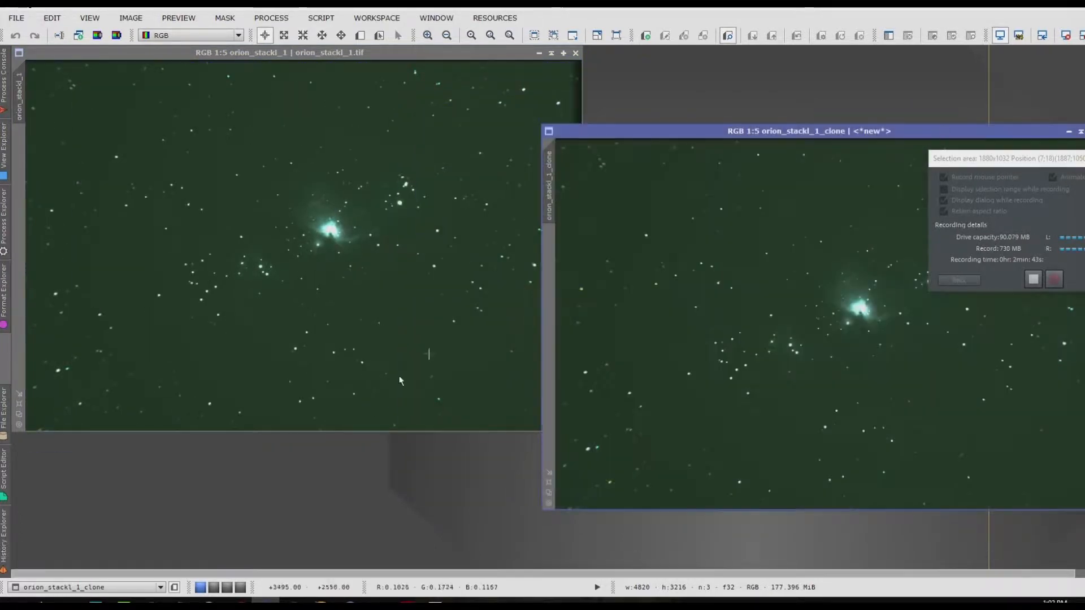
# Step: Apply SCNR to the cloned image to remove green, using Average Neutral protection, amount 1.00 and preserved lightness
pyautogui.click(274, 18)
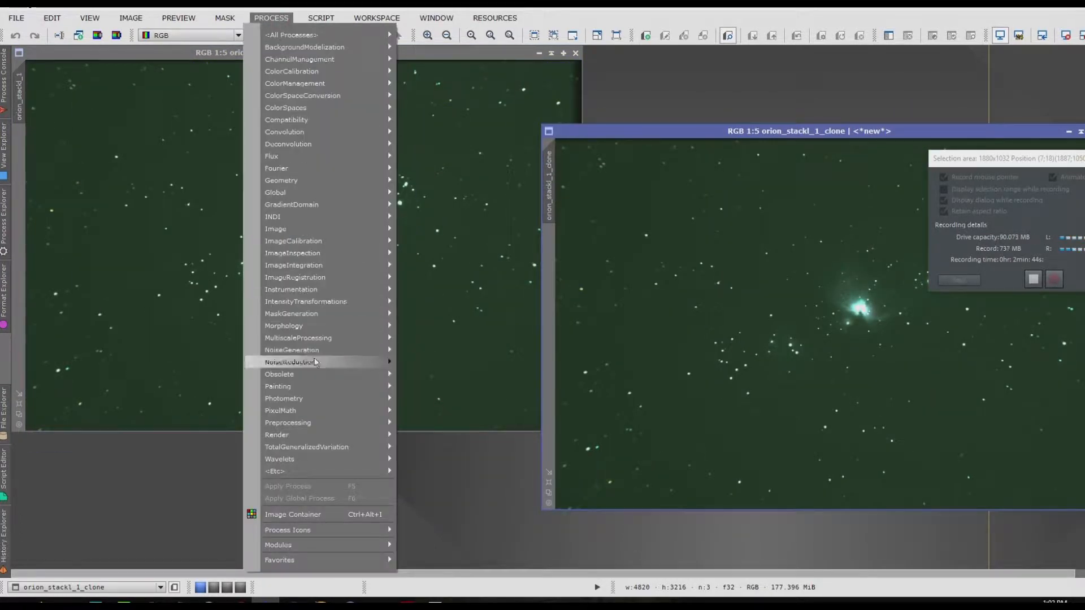
pyautogui.moveTo(341, 41)
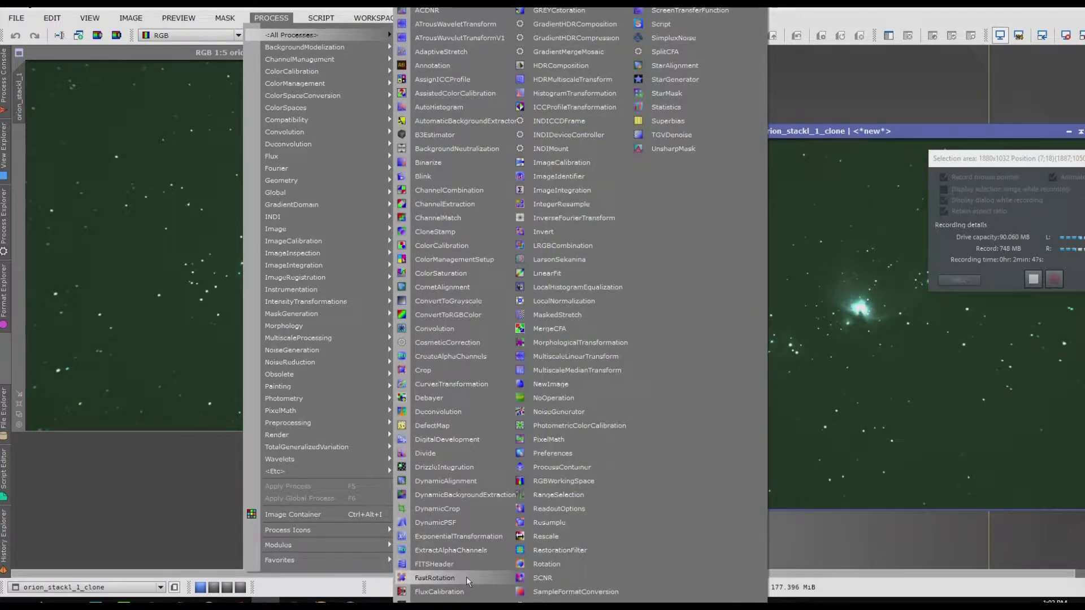
pyautogui.click(561, 579)
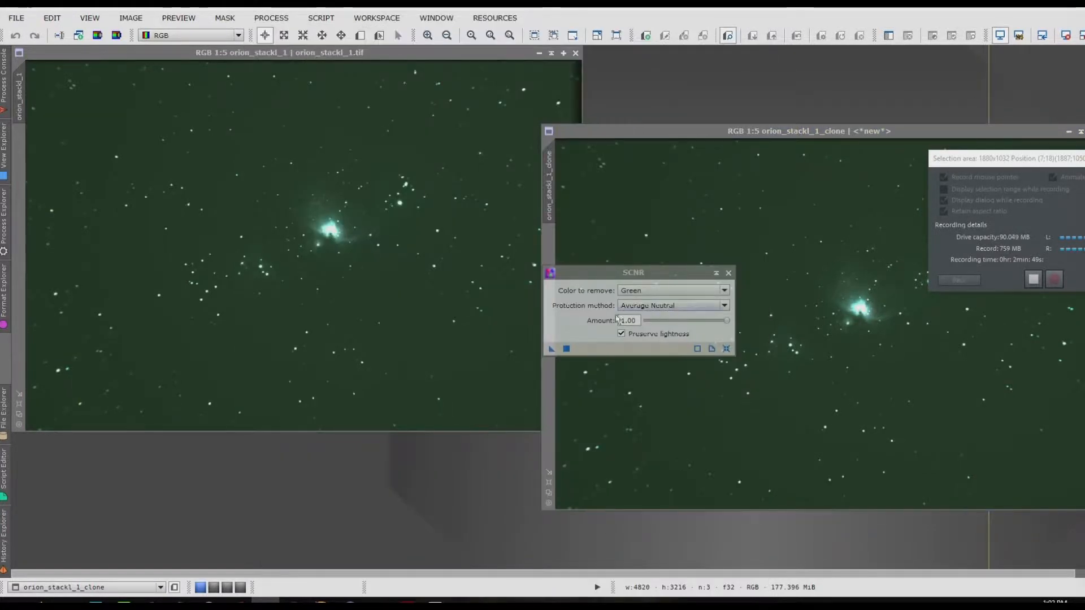
pyautogui.click(566, 349)
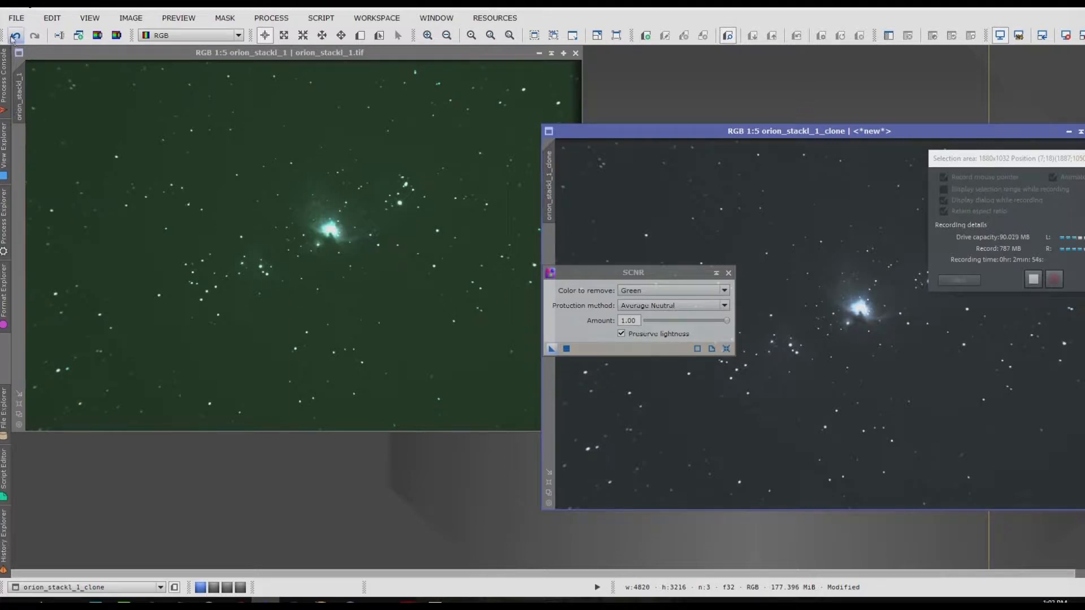
# Step: Apply an STF AutoStretch to the green-corrected clone and close the SCNR process
pyautogui.click(135, 18)
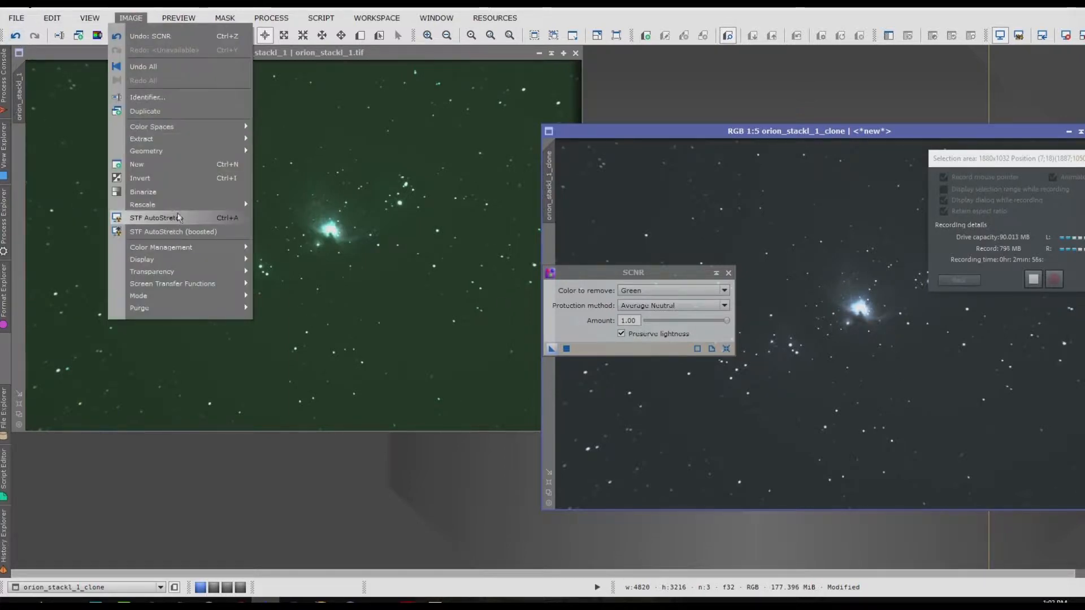
pyautogui.click(180, 218)
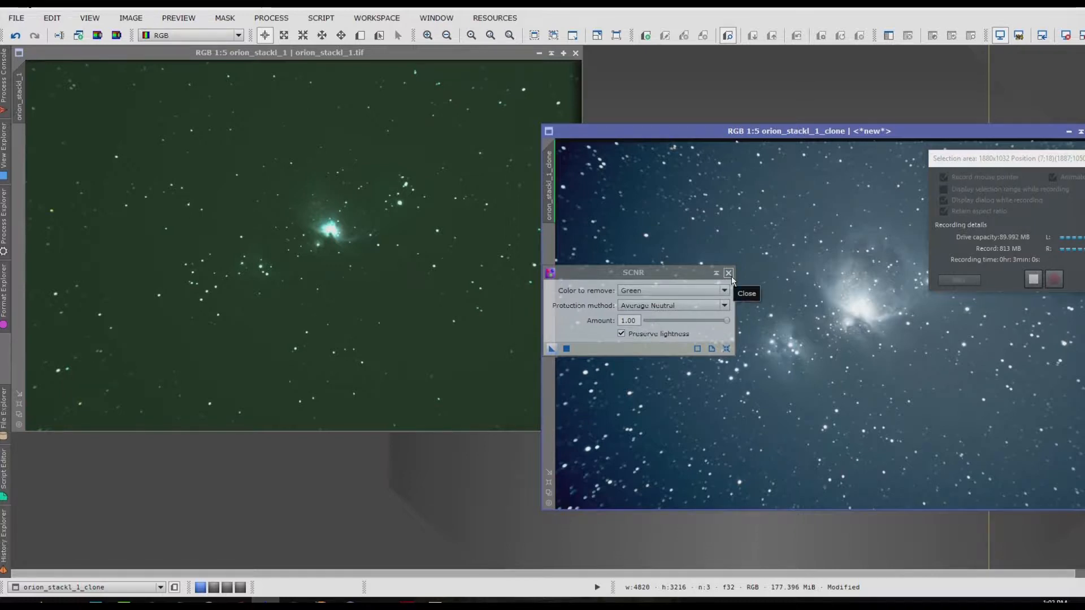
pyautogui.click(729, 274)
# Step: Place the stretched clone window beside the original and examine its nebula and star field up close
pyautogui.moveTo(968, 132); pyautogui.dragTo(904, 93)
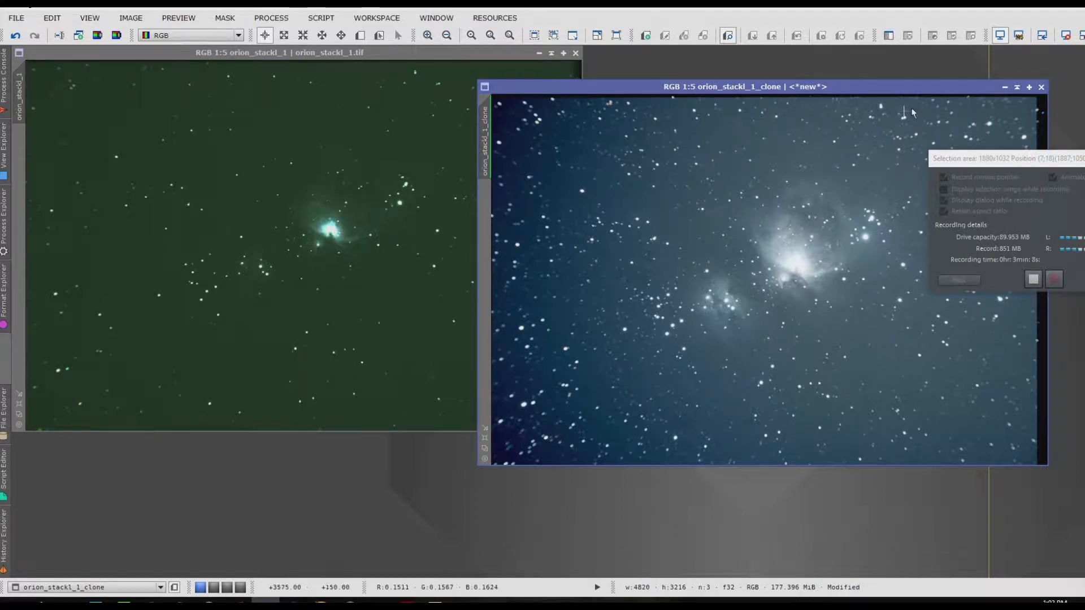
pyautogui.moveTo(913, 91); pyautogui.dragTo(1020, 77)
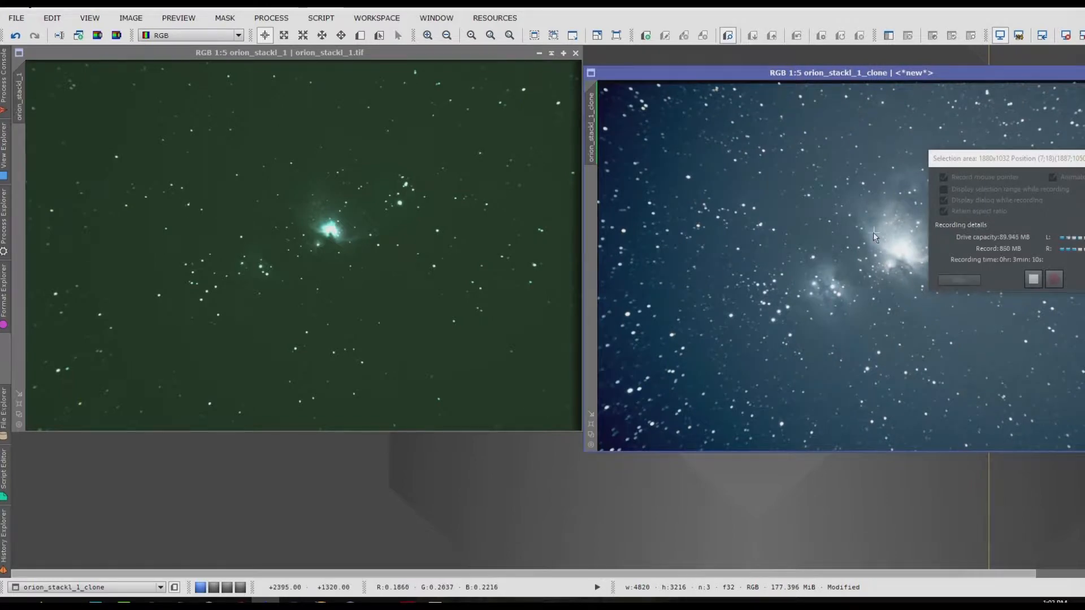
pyautogui.scroll(7, 772, 267)
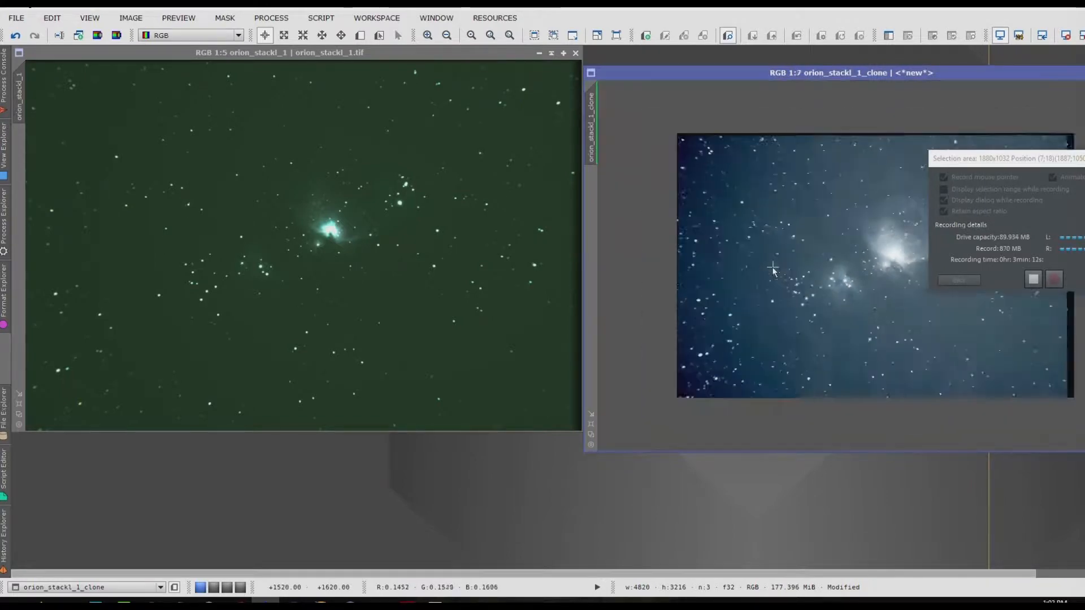
pyautogui.scroll(1, 772, 266)
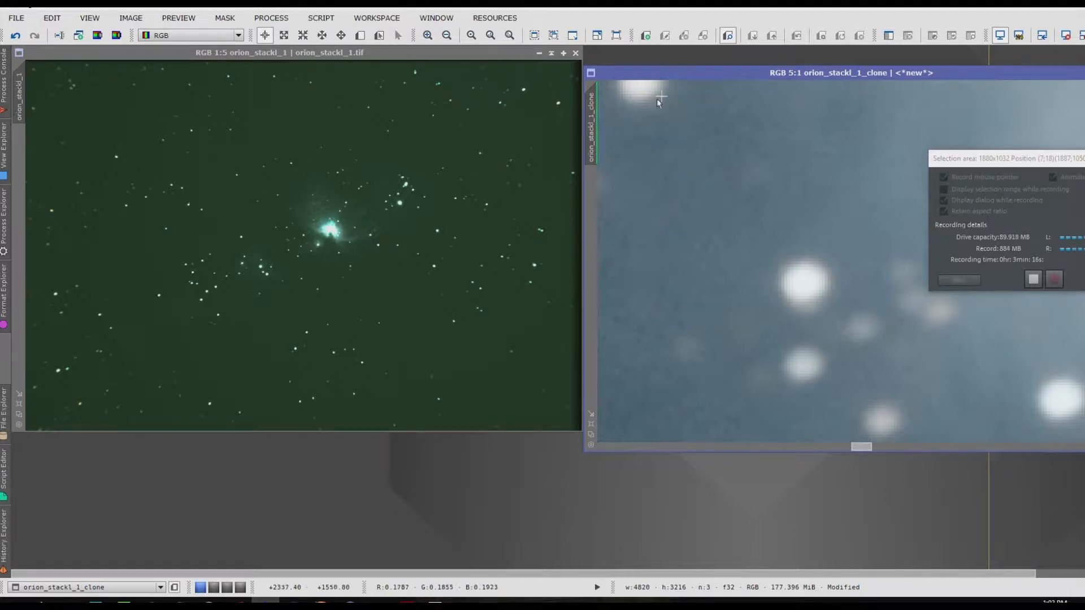
pyautogui.scroll(-10, 708, 312)
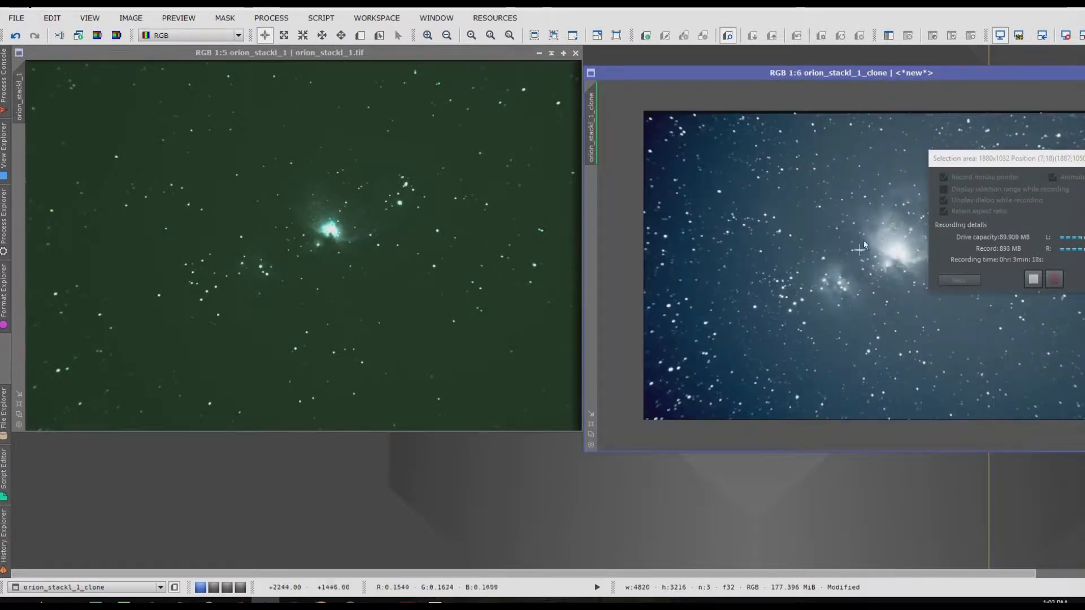
pyautogui.moveTo(1027, 166); pyautogui.dragTo(1084, 365)
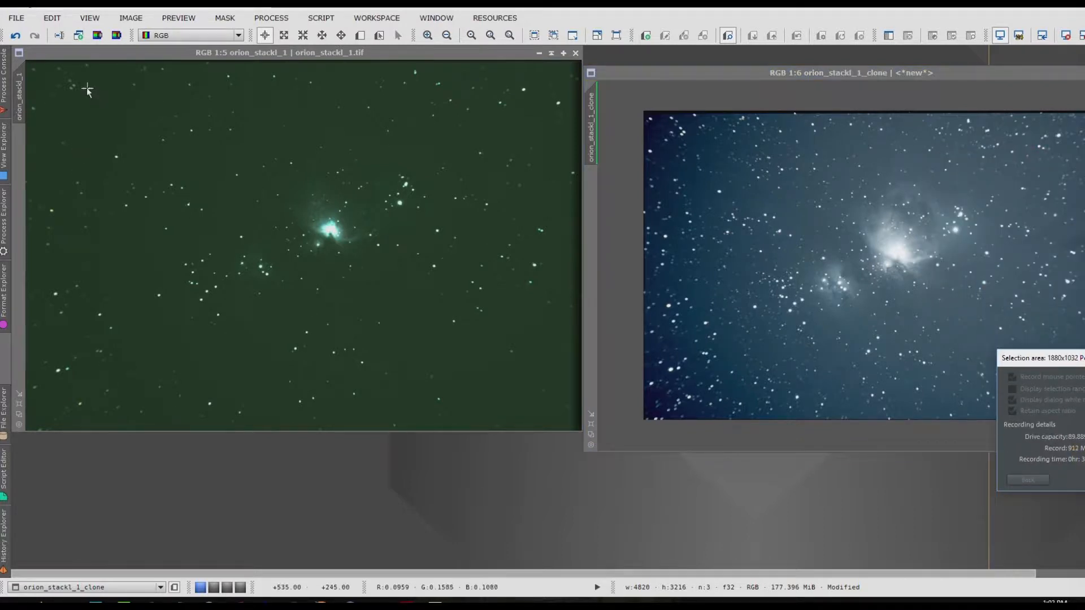
# Step: Crop the original orion_stackl_1 image with DynamicCrop to about 4620 × 2886 pixels, keeping the nebula in the frame
pyautogui.click(103, 59)
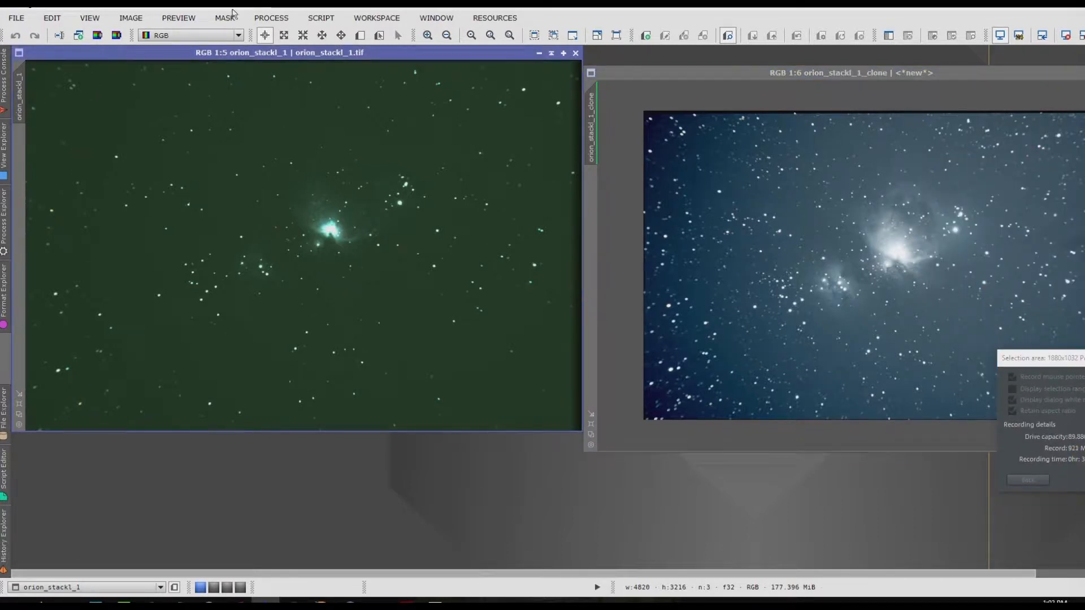
pyautogui.click(272, 17)
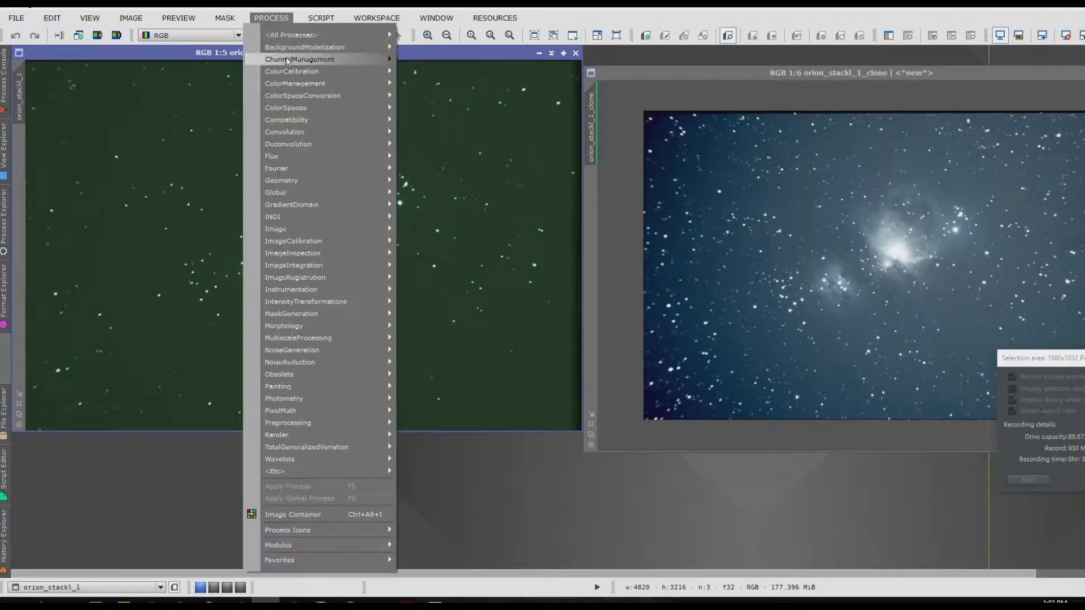
pyautogui.moveTo(298, 39)
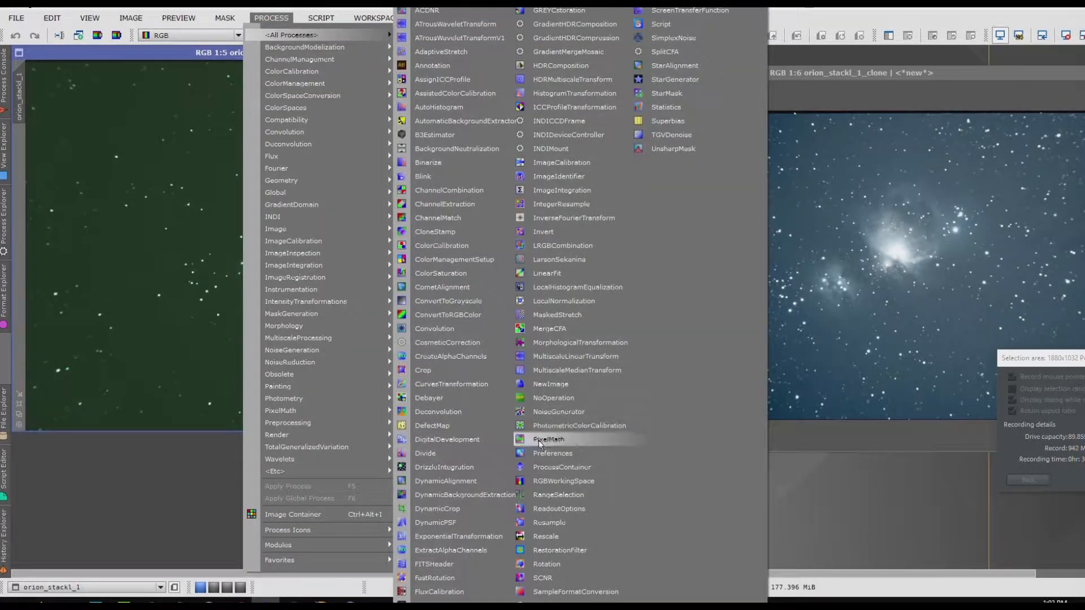
pyautogui.click(474, 510)
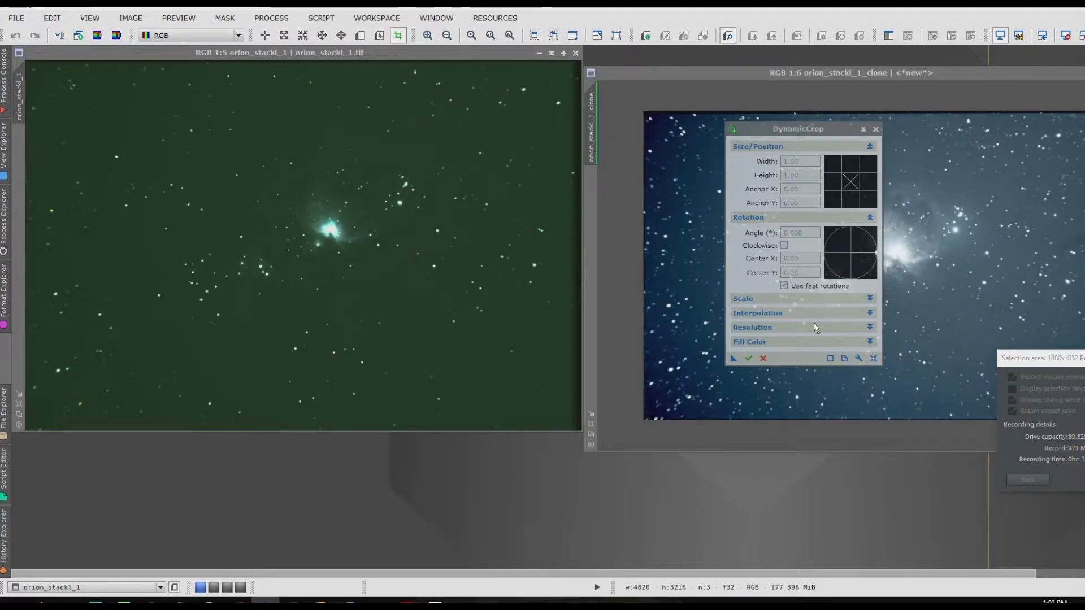
pyautogui.click(874, 358)
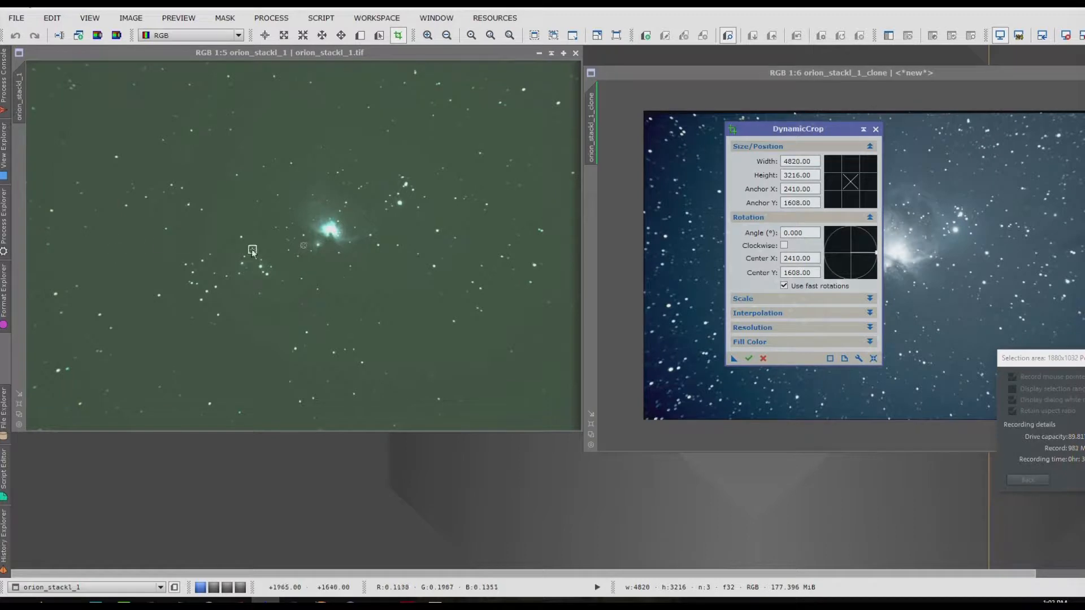
pyautogui.moveTo(37, 74)
pyautogui.mouseDown()
pyautogui.moveTo(90, 128)
pyautogui.moveTo(182, 160)
pyautogui.moveTo(85, 128)
pyautogui.moveTo(32, 66)
pyautogui.moveTo(20, 80)
pyautogui.moveTo(47, 76)
pyautogui.moveTo(29, 61)
pyautogui.moveTo(36, 78)
pyautogui.mouseUp()
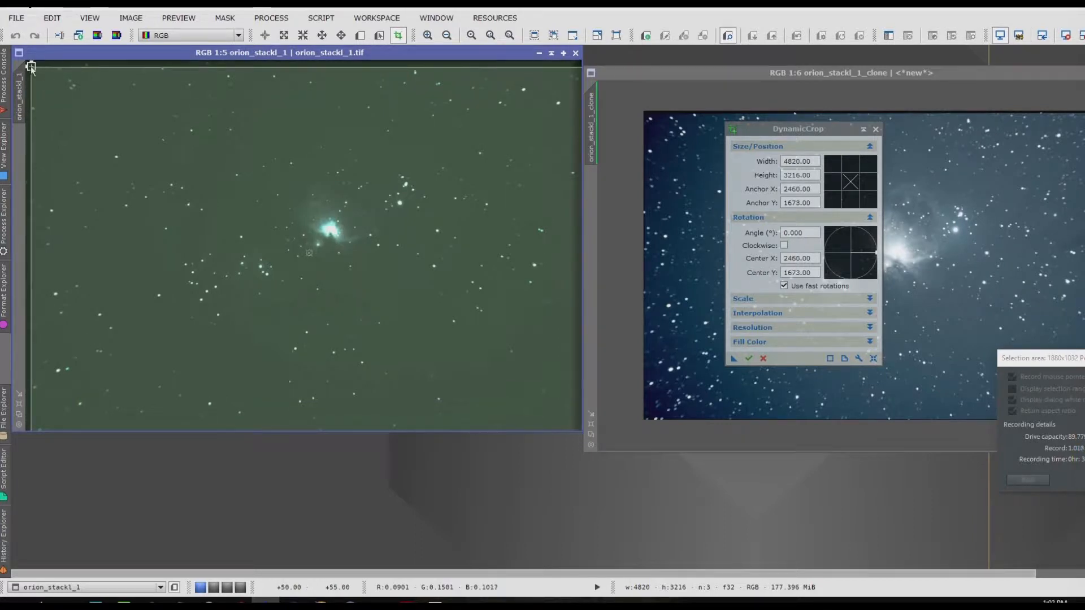
pyautogui.moveTo(33, 72); pyautogui.dragTo(33, 73)
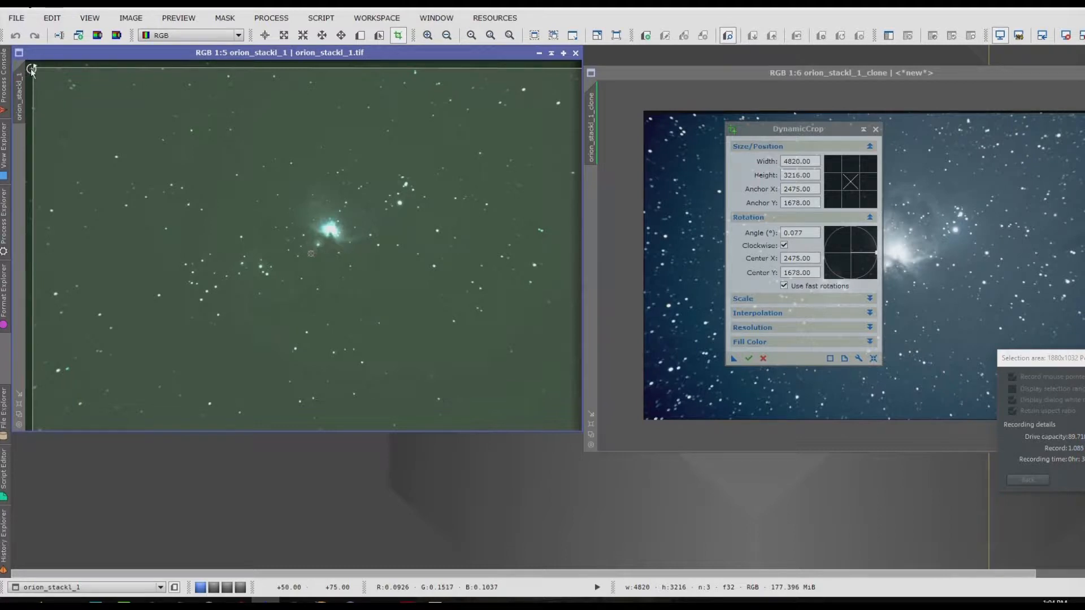
pyautogui.moveTo(32, 69); pyautogui.dragTo(55, 107)
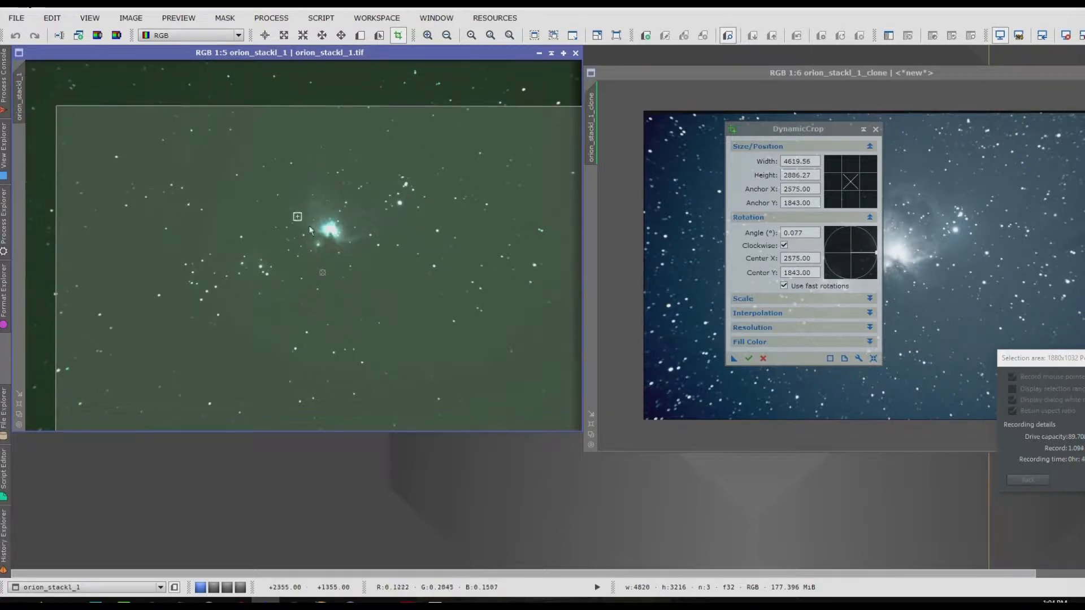
pyautogui.moveTo(404, 316); pyautogui.dragTo(390, 283)
pyautogui.press('Return')
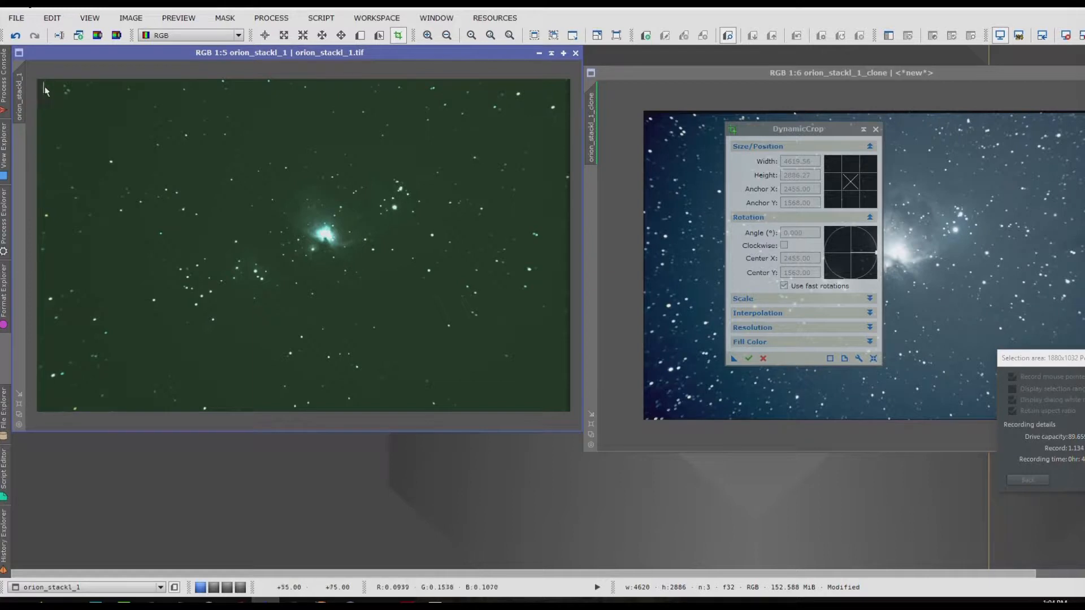
# Step: Crop the original image a second time, trimming its edges to about 4500 × 2770 pixels, and close DynamicCrop
pyautogui.moveTo(46, 86); pyautogui.dragTo(564, 406)
pyautogui.doubleClick(486, 276)
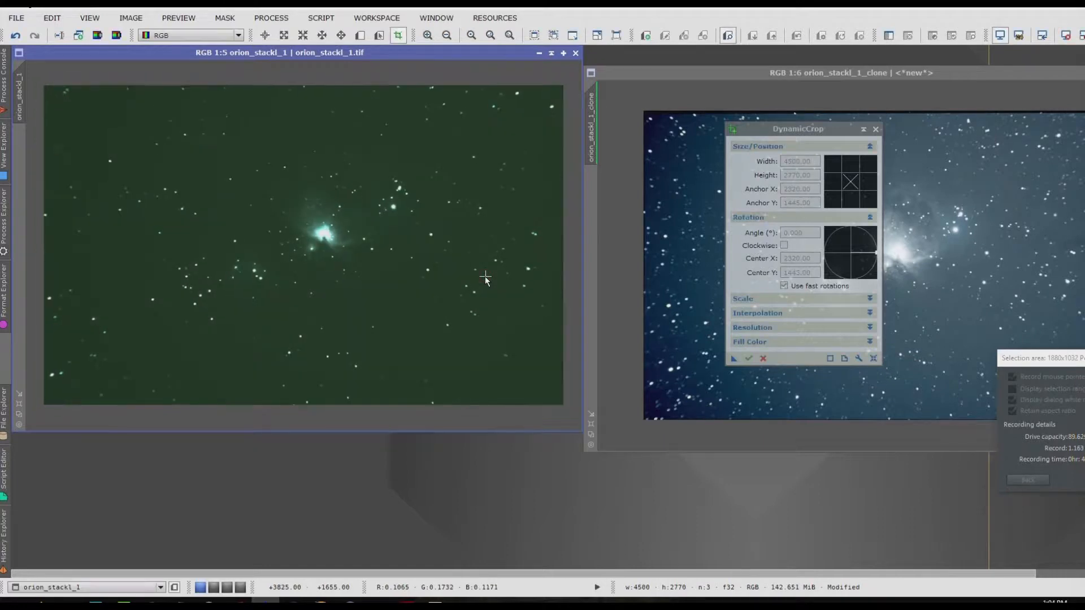
pyautogui.scroll(-4, 305, 368)
pyautogui.scroll(8, 298, 267)
pyautogui.scroll(4, 296, 266)
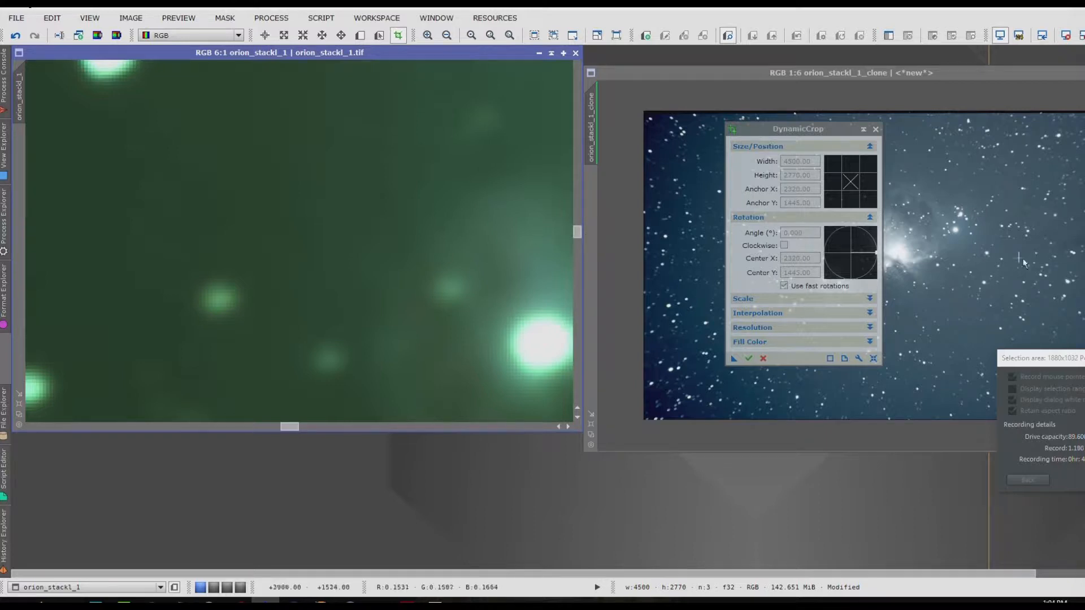
pyautogui.click(875, 129)
# Step: Define a small rectangular preview on a star-free patch of background sky above the nebula in the original image
pyautogui.scroll(5, 878, 250)
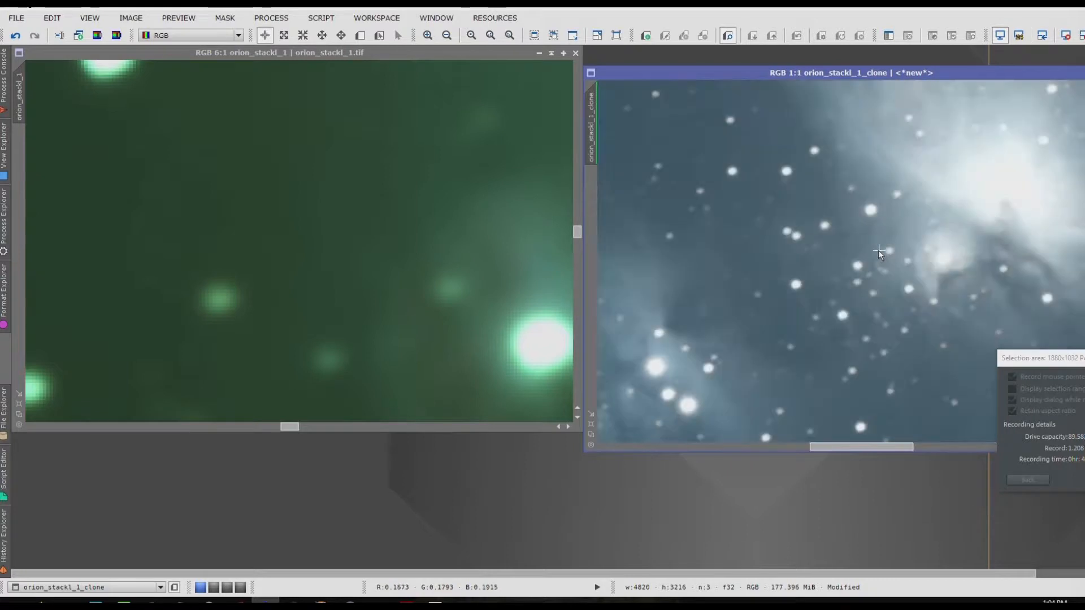
pyautogui.scroll(-1, 878, 250)
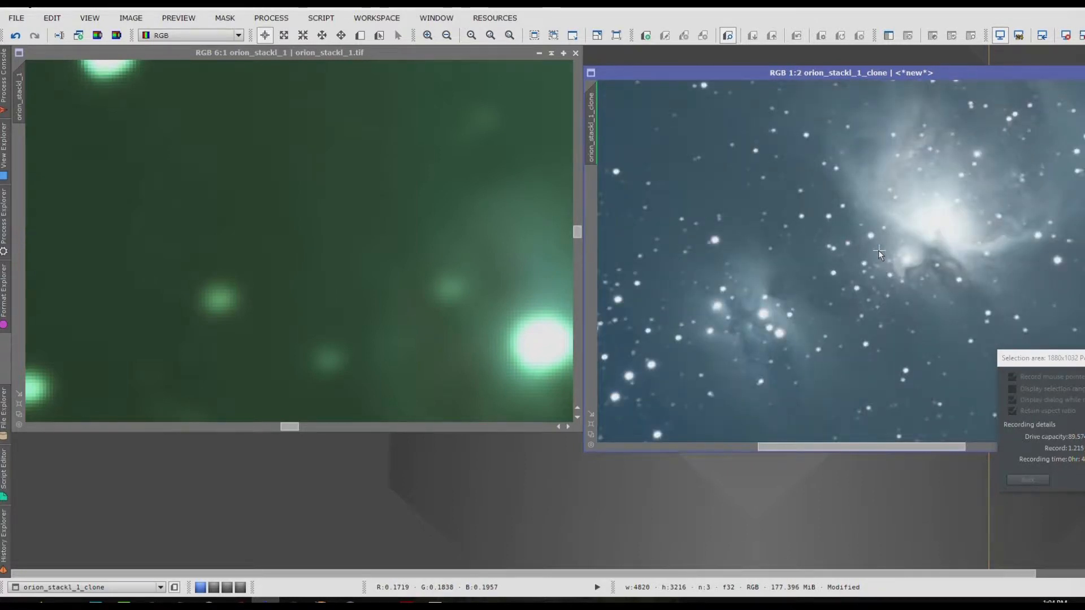
pyautogui.scroll(1, 879, 249)
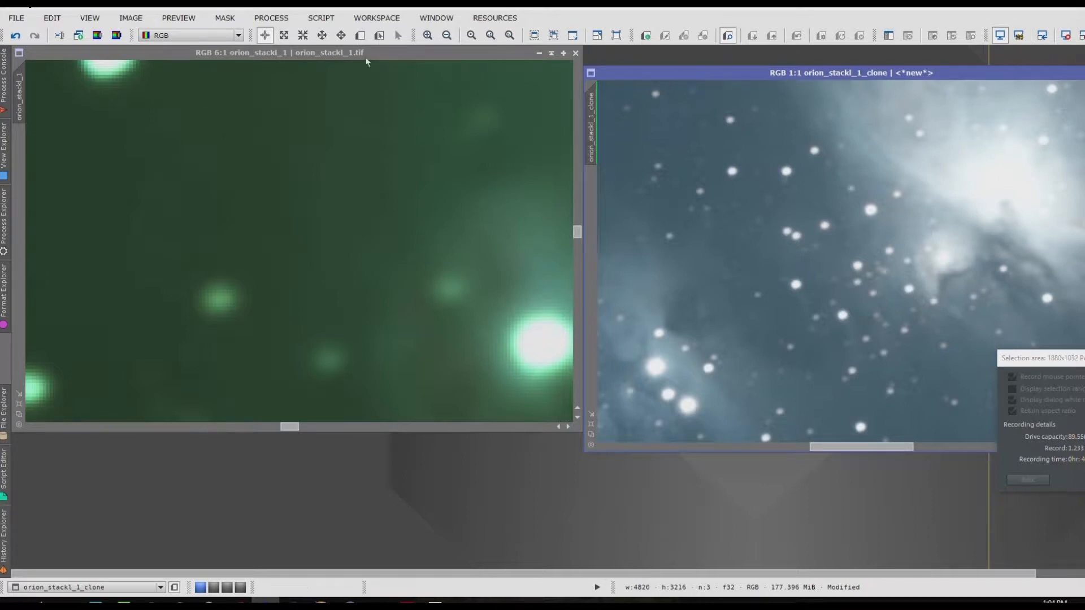
pyautogui.scroll(-4, 343, 281)
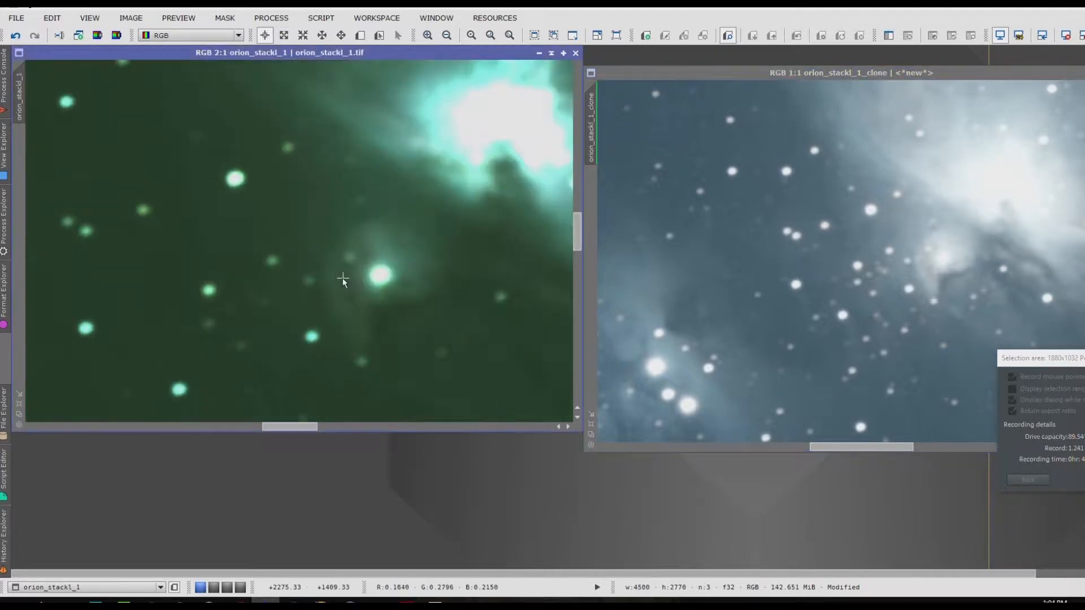
pyautogui.moveTo(573, 230); pyautogui.dragTo(559, 153)
pyautogui.scroll(1, 430, 207)
pyautogui.scroll(3, 430, 208)
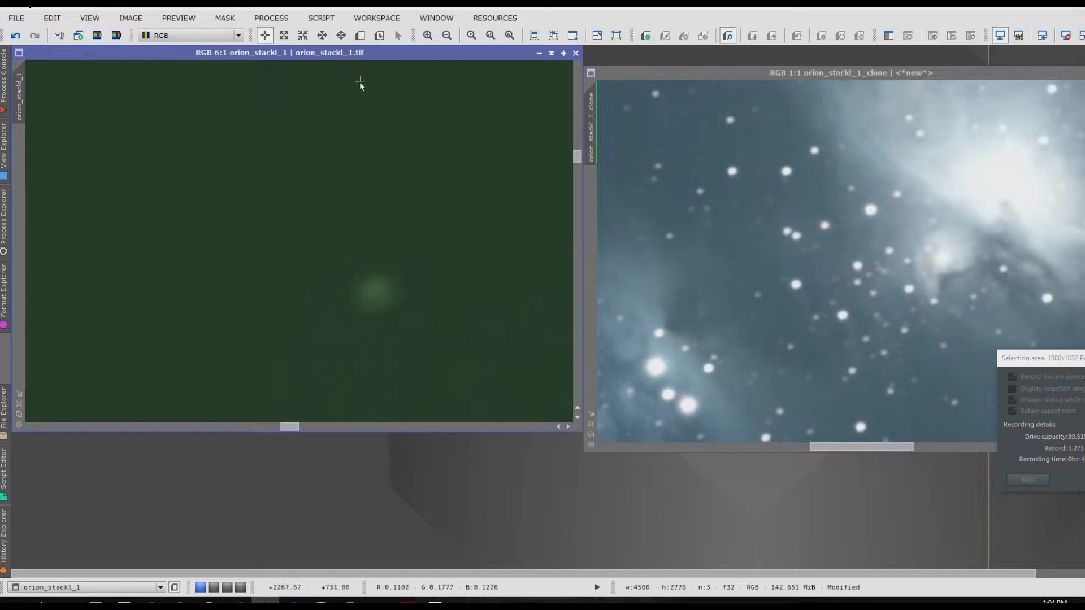
pyautogui.click(360, 36)
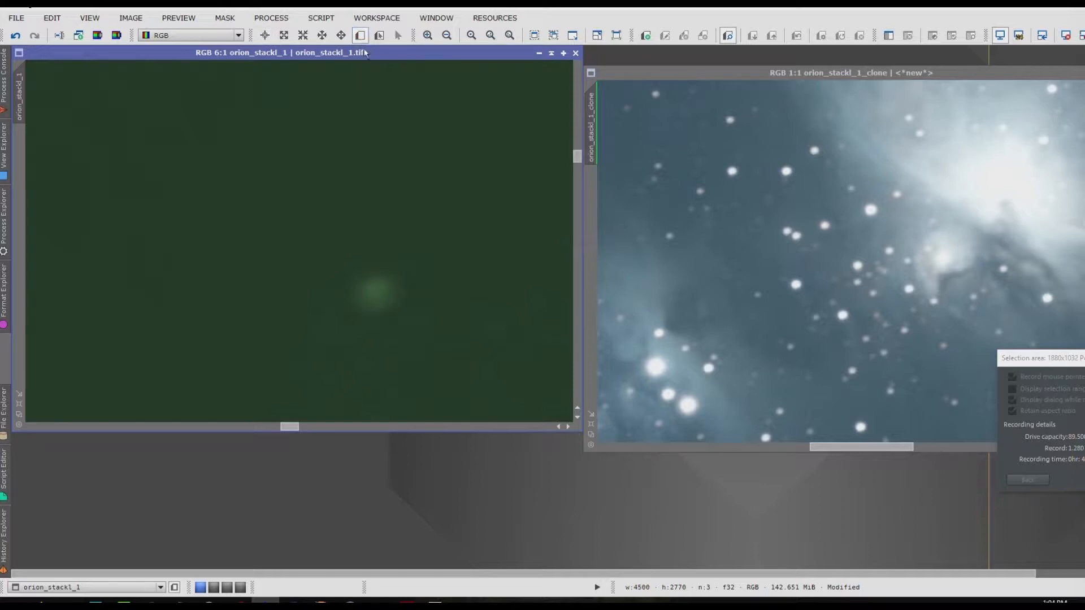
pyautogui.moveTo(178, 124); pyautogui.dragTo(272, 199)
pyautogui.rightClick(246, 165)
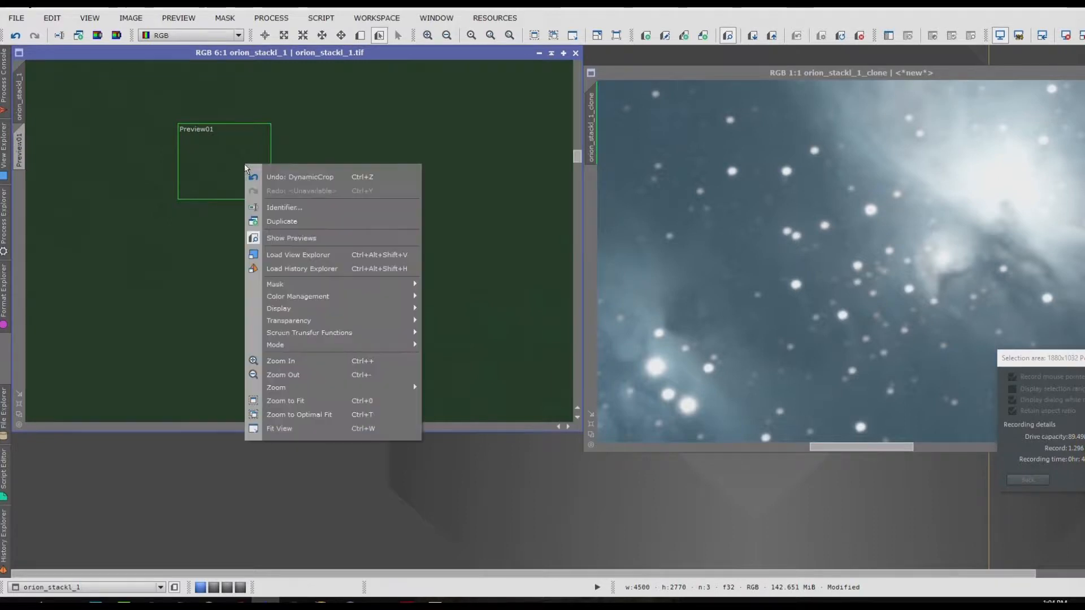
pyautogui.click(278, 133)
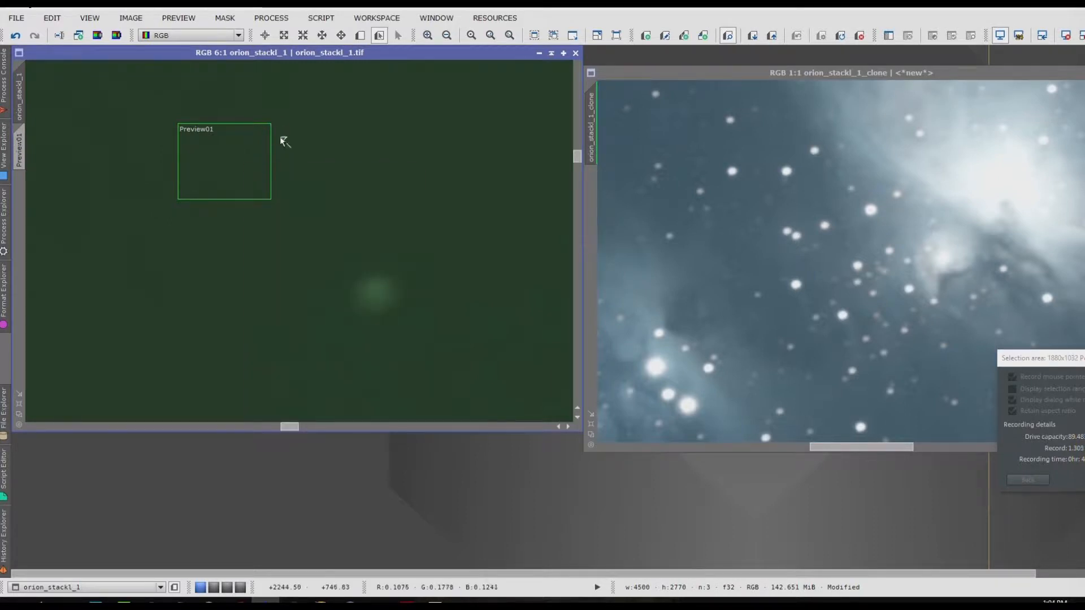
pyautogui.rightClick(287, 146)
pyautogui.rightClick(269, 128)
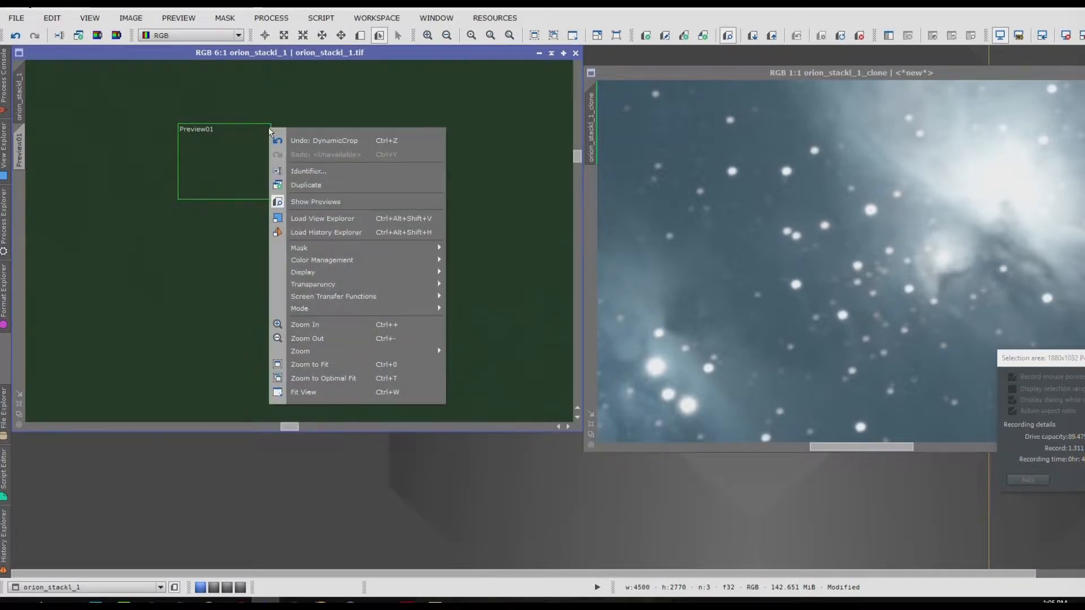
pyautogui.click(247, 127)
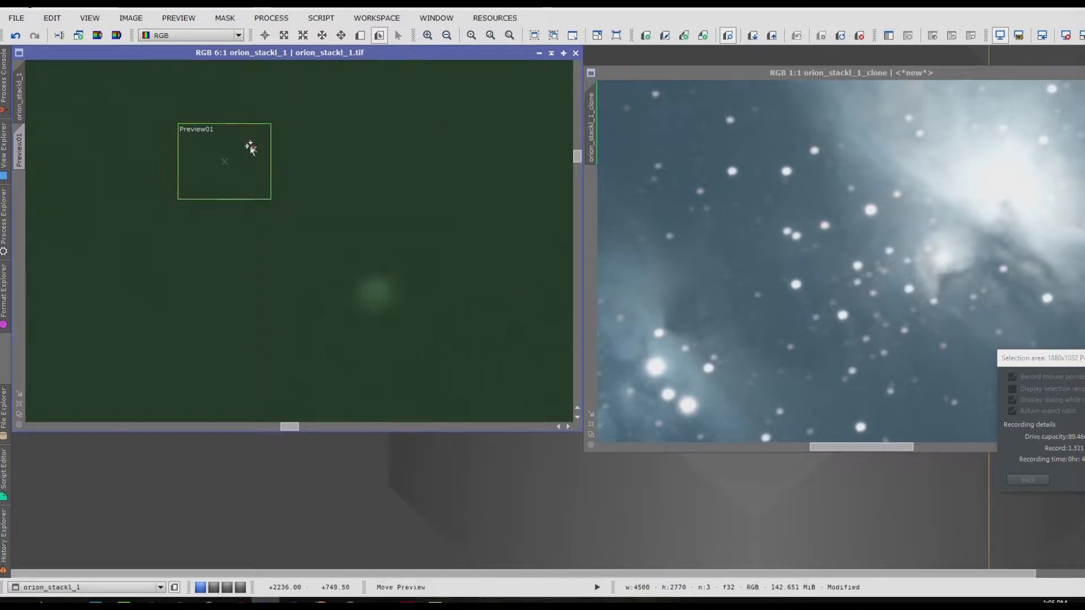
pyautogui.rightClick(214, 160)
pyautogui.click(346, 163)
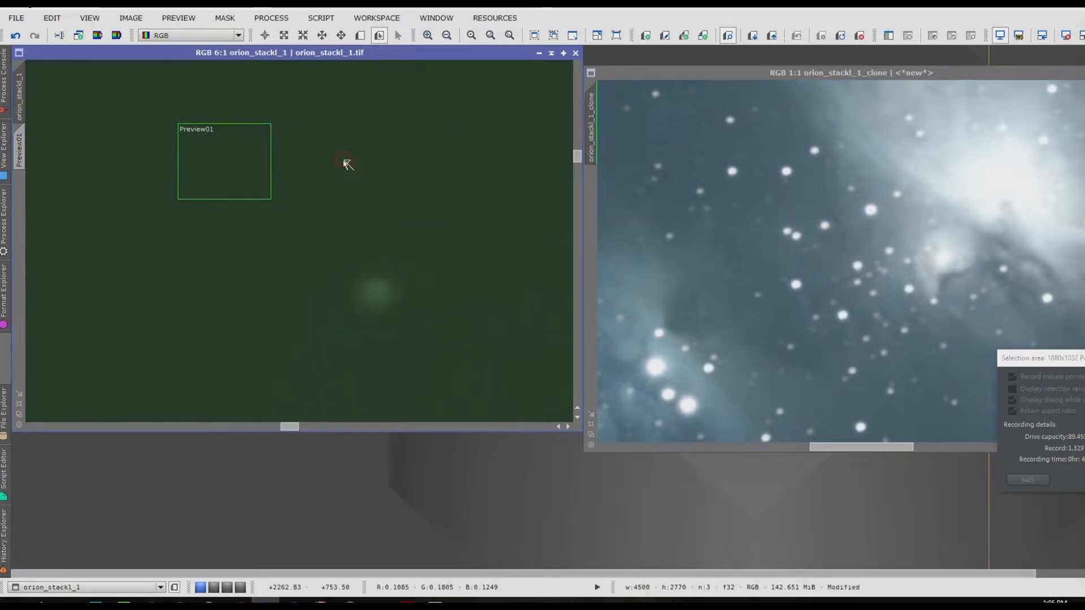
# Step: Define a second preview covering nearly the whole cropped original image, and hide the preview outlines
pyautogui.scroll(-7, 362, 339)
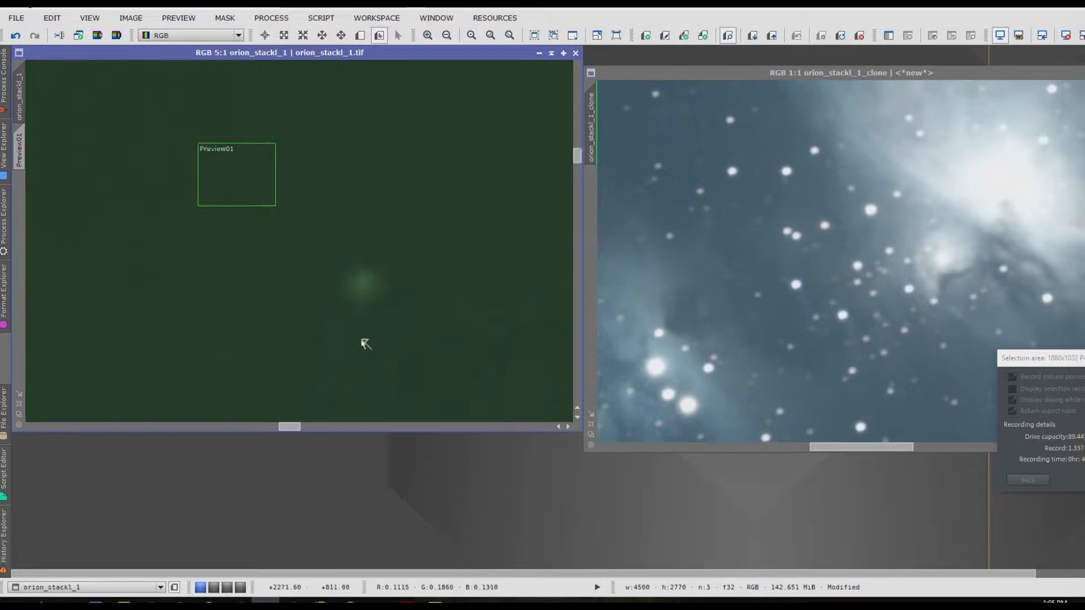
pyautogui.scroll(-2, 360, 338)
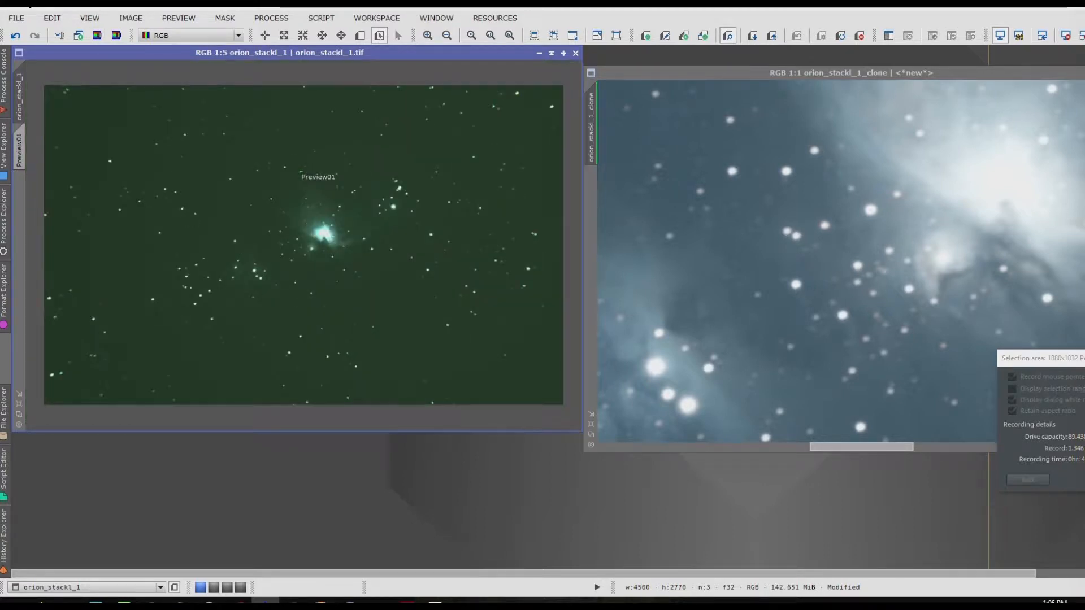
pyautogui.click(363, 40)
pyautogui.moveTo(54, 96); pyautogui.dragTo(551, 389)
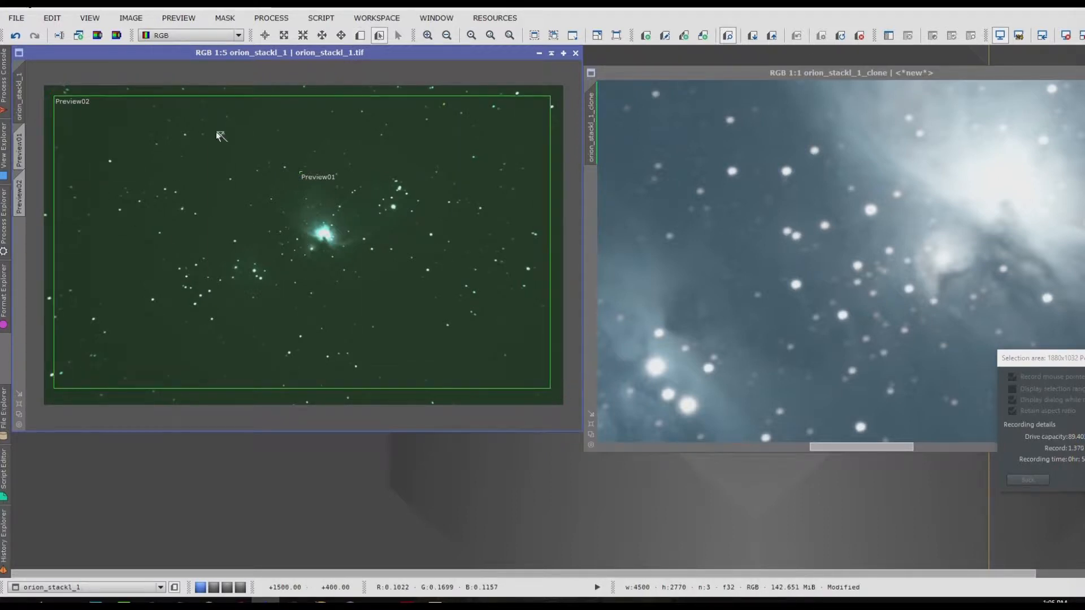
pyautogui.click(177, 17)
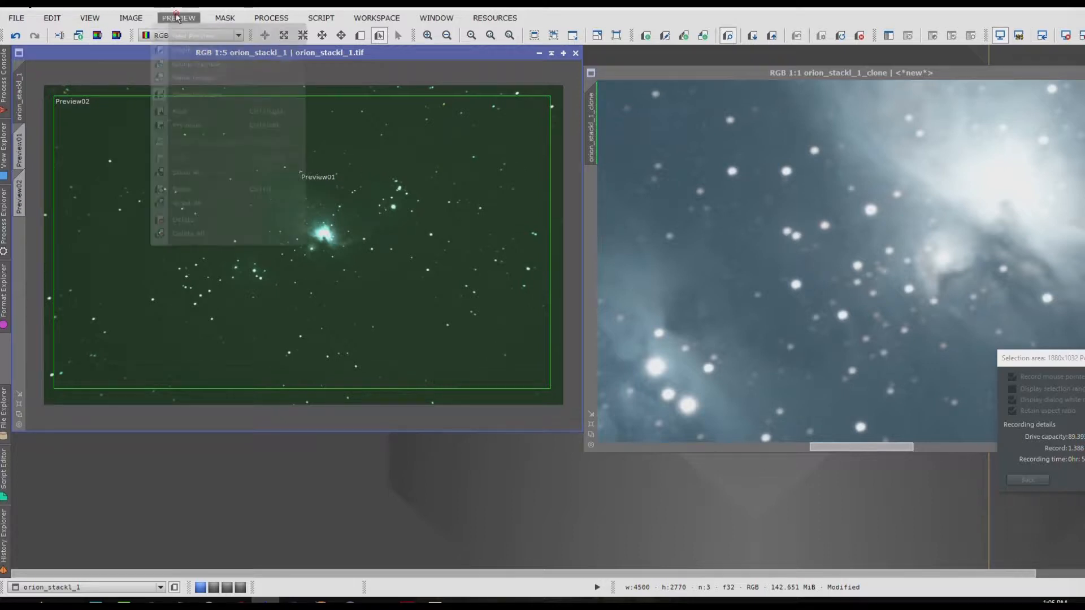
pyautogui.click(189, 95)
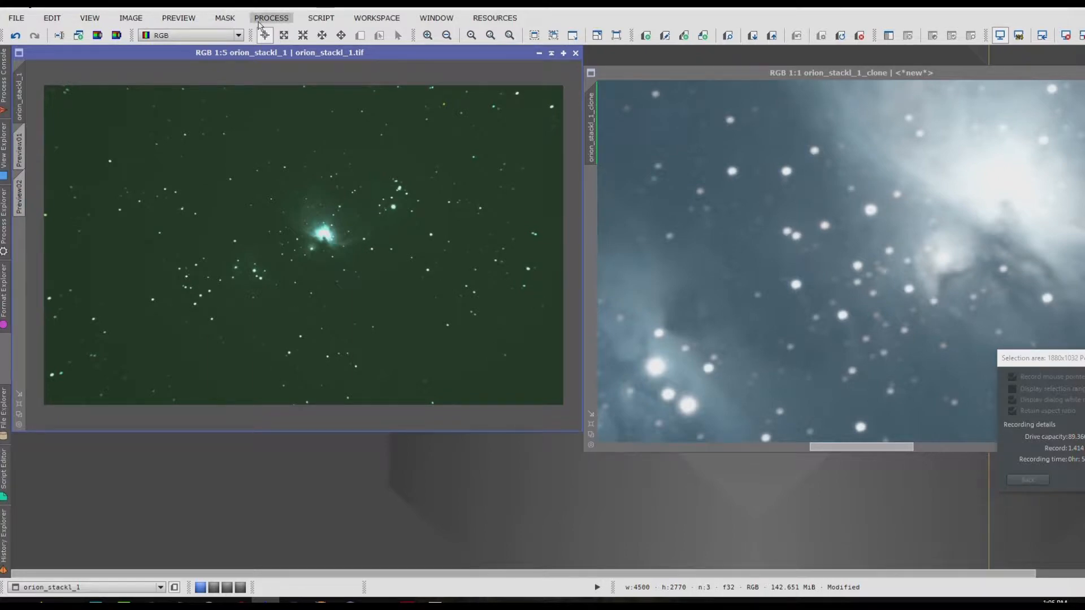
# Step: Apply BackgroundNeutralization to the original orion_stackl_1 image with Preview01 as the reference image, and close the process
pyautogui.click(260, 22)
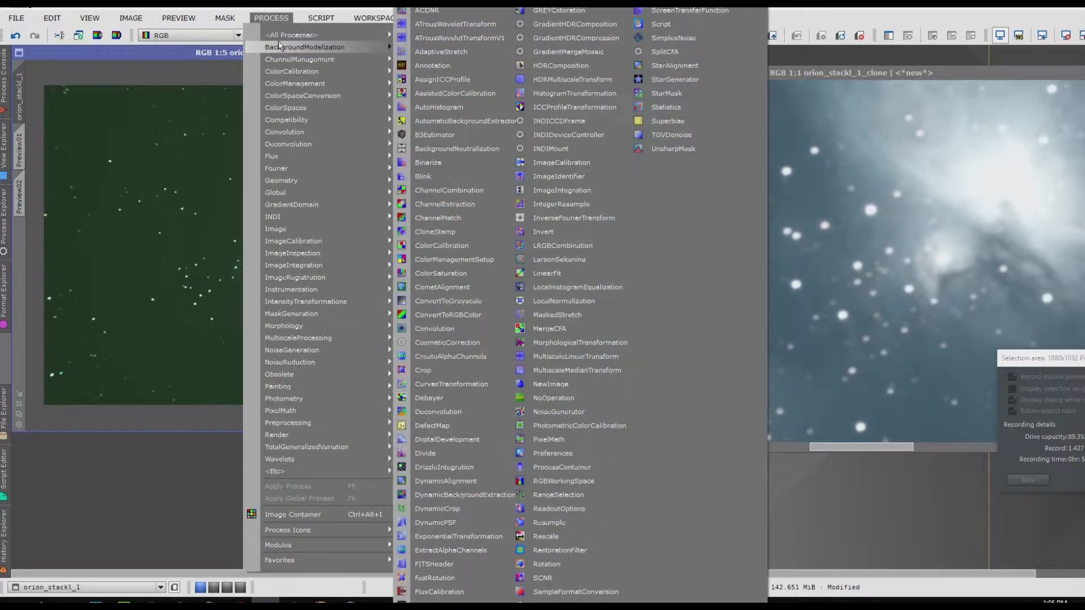
pyautogui.moveTo(280, 46)
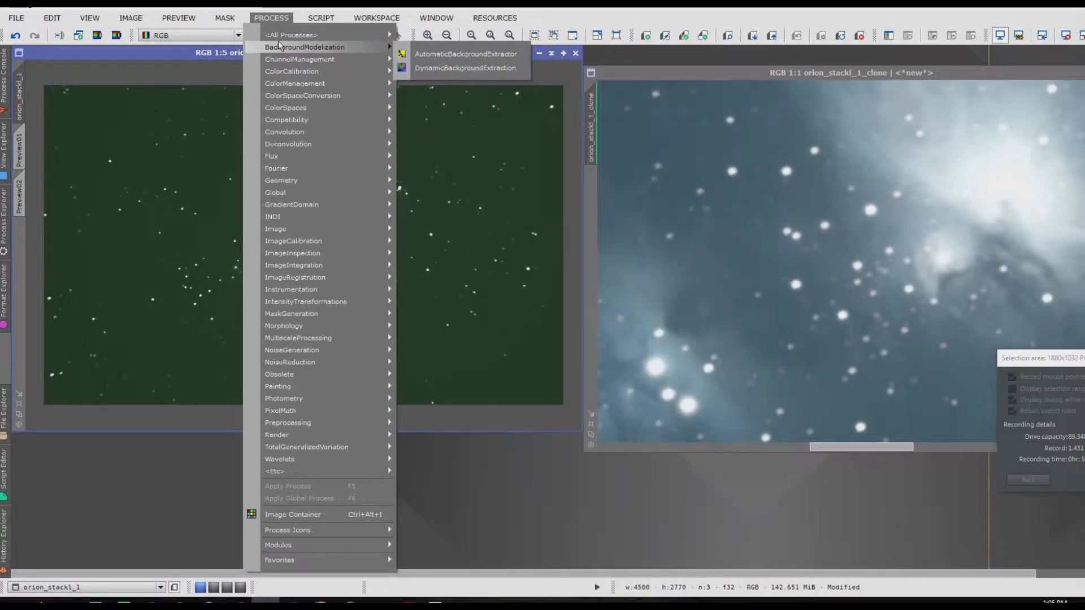
pyautogui.moveTo(297, 71)
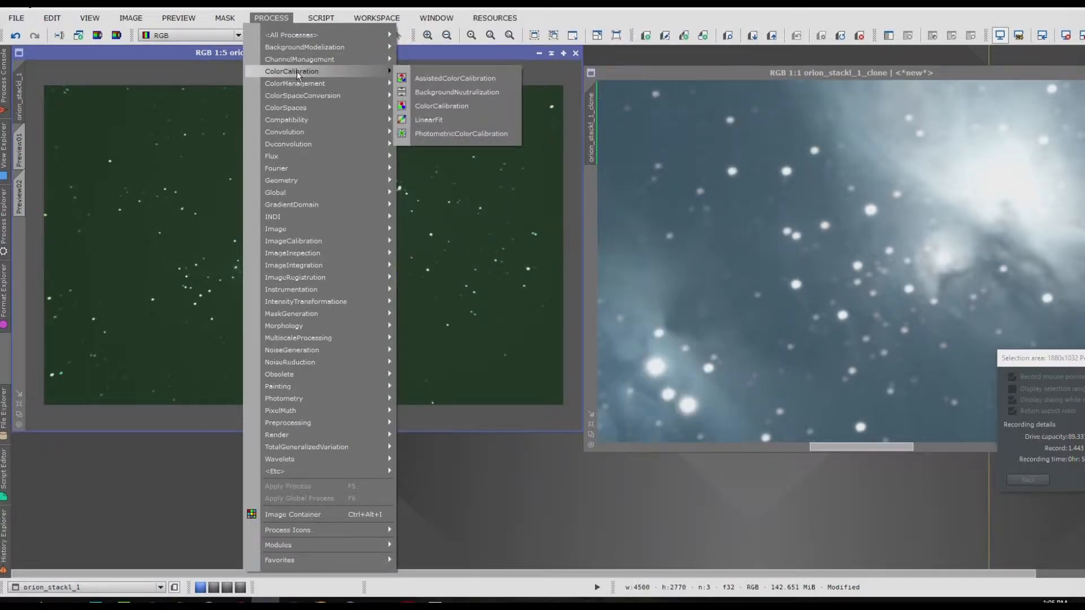
pyautogui.click(440, 94)
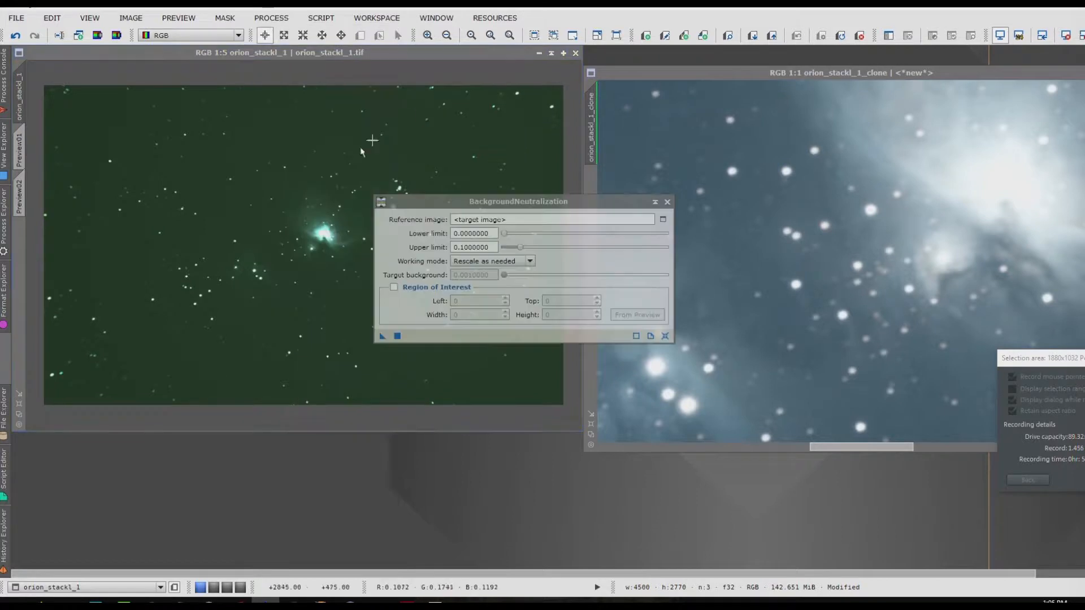
pyautogui.click(663, 220)
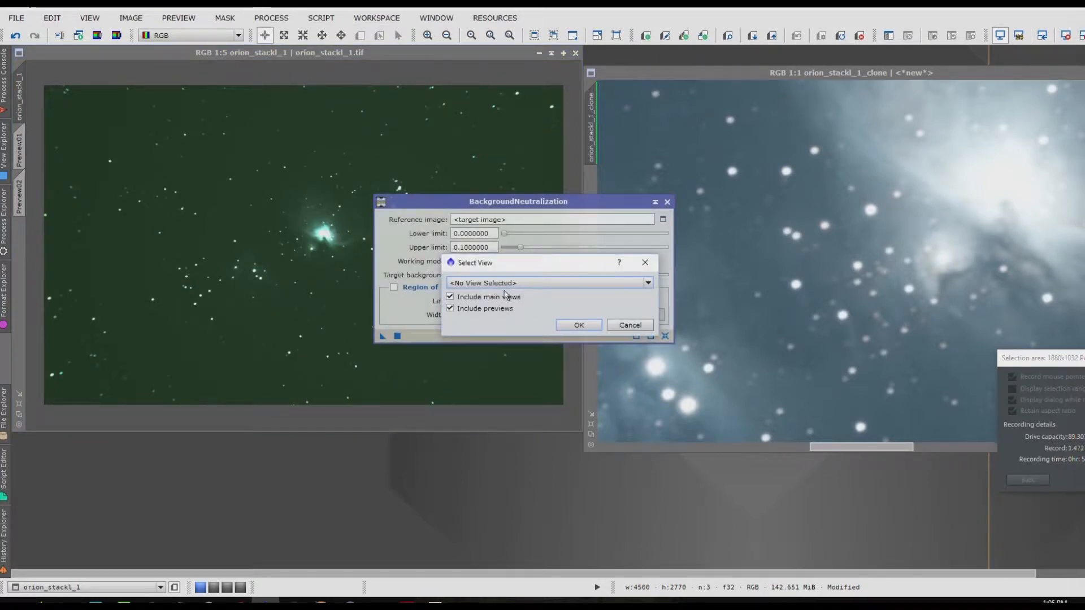
pyautogui.click(505, 284)
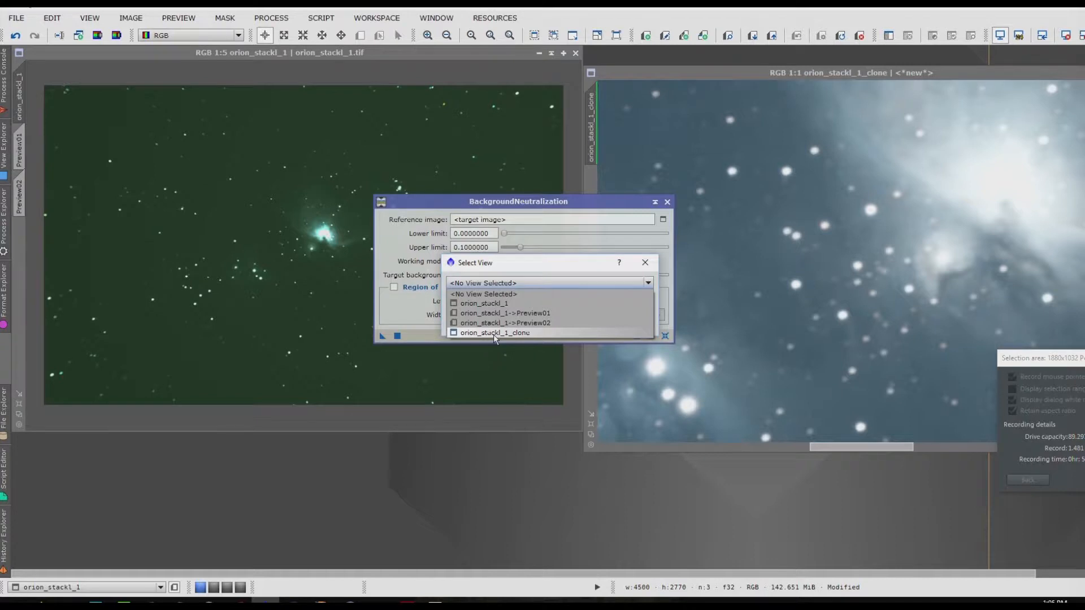
pyautogui.click(532, 314)
pyautogui.click(579, 326)
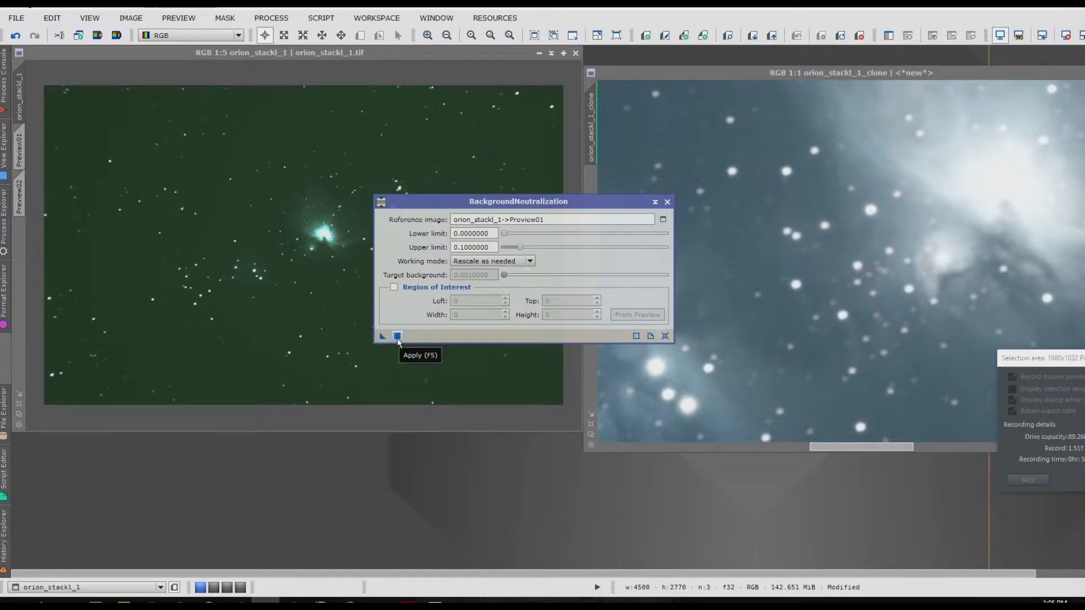
pyautogui.moveTo(383, 337); pyautogui.dragTo(299, 336)
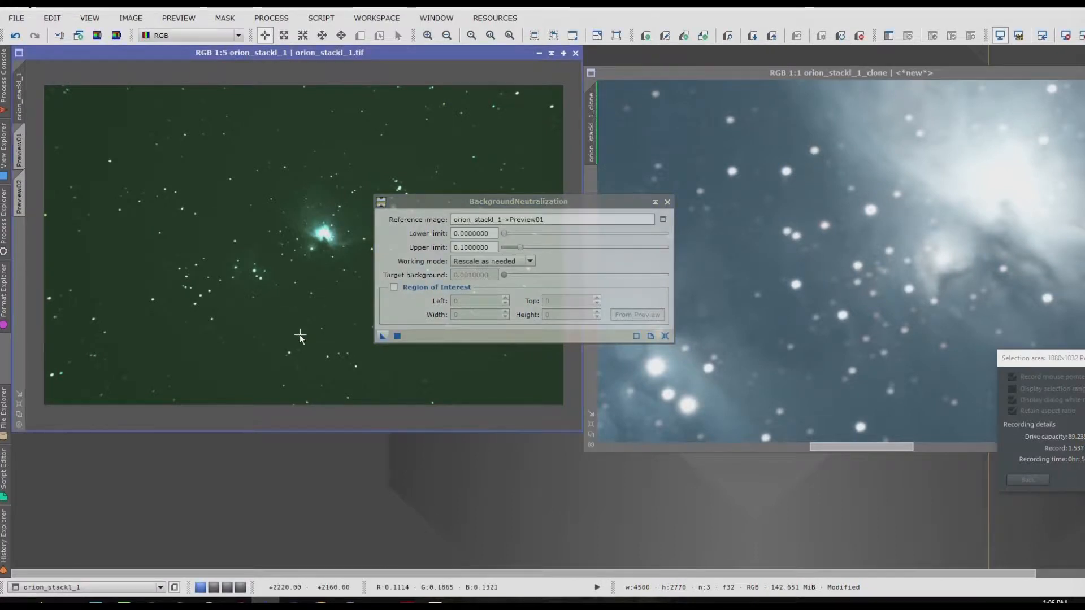
pyautogui.click(665, 337)
pyautogui.click(668, 203)
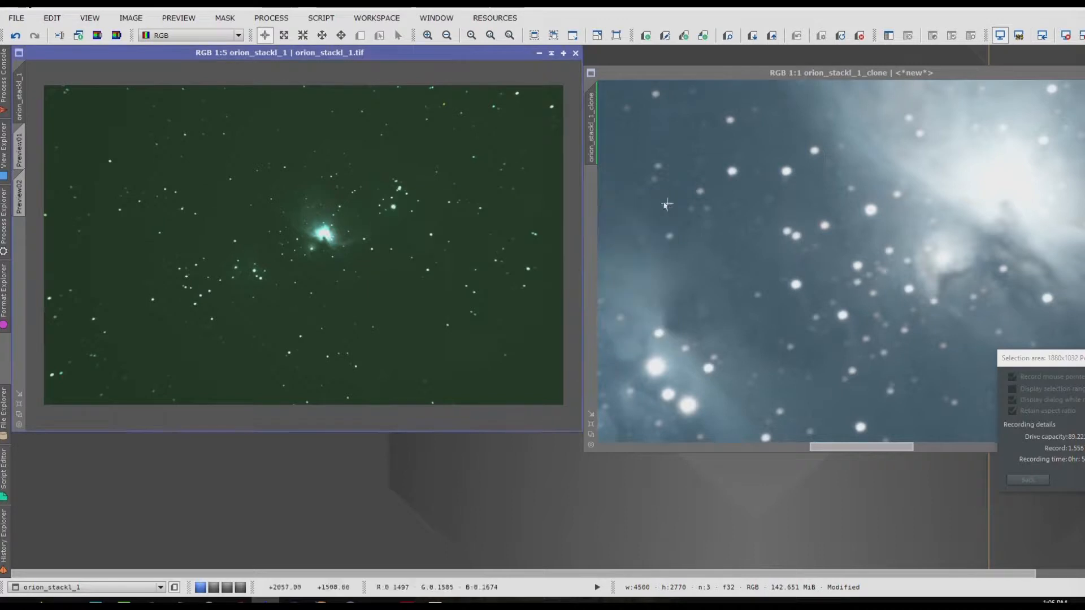
# Step: Open ColorCalibration and set Preview02 of the original image as the white reference
pyautogui.click(271, 18)
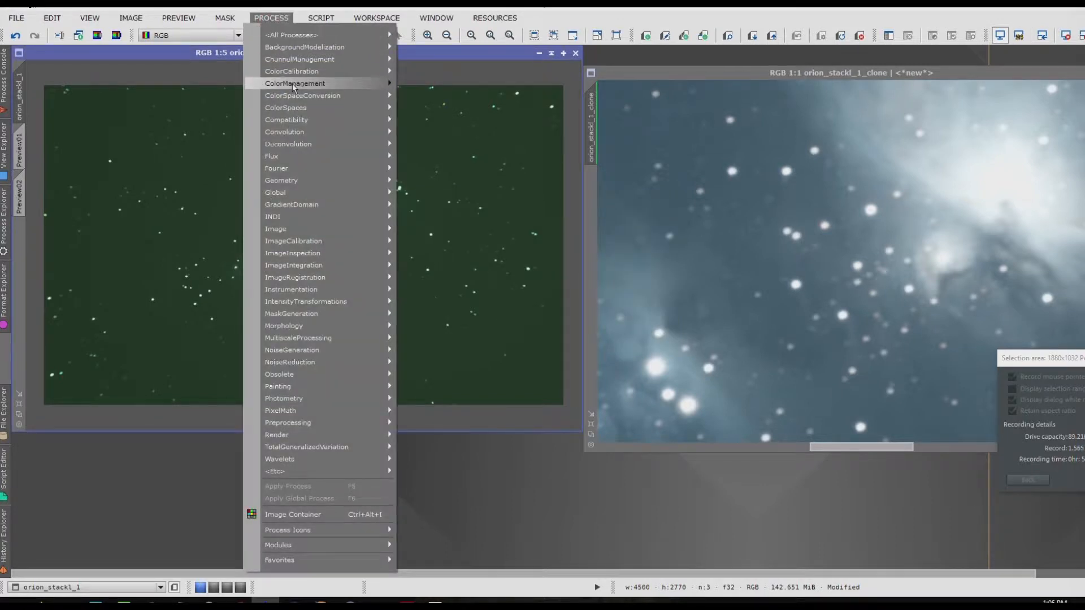
pyautogui.moveTo(294, 73)
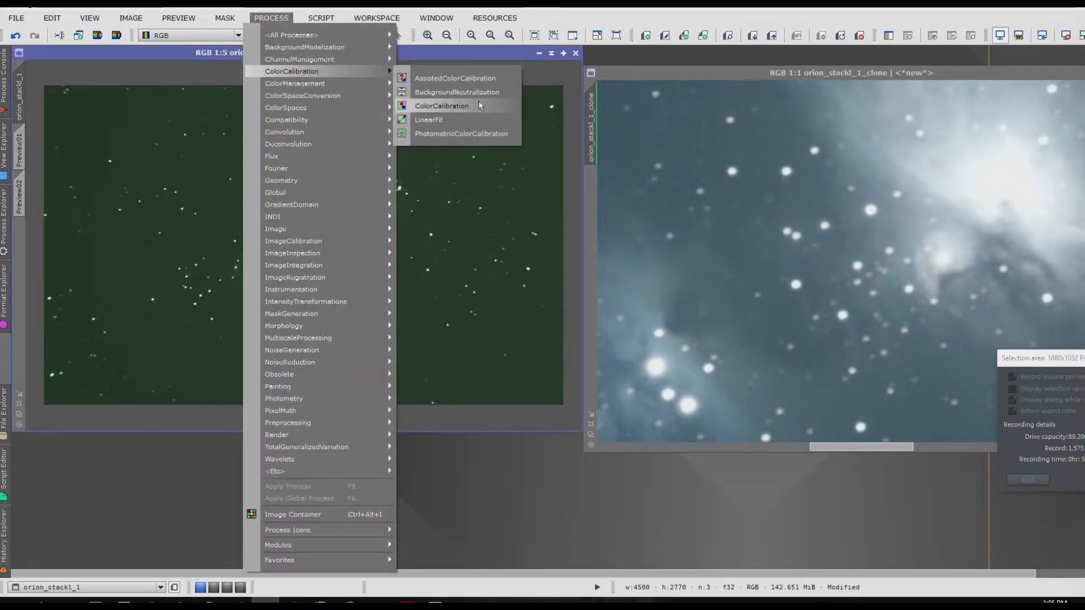
pyautogui.click(480, 106)
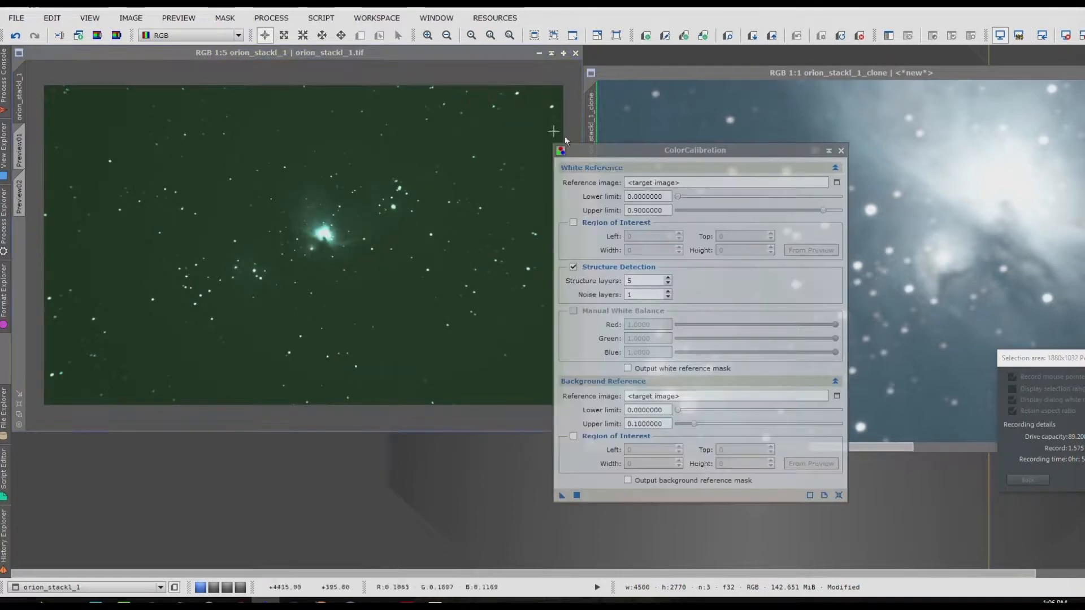
pyautogui.click(837, 183)
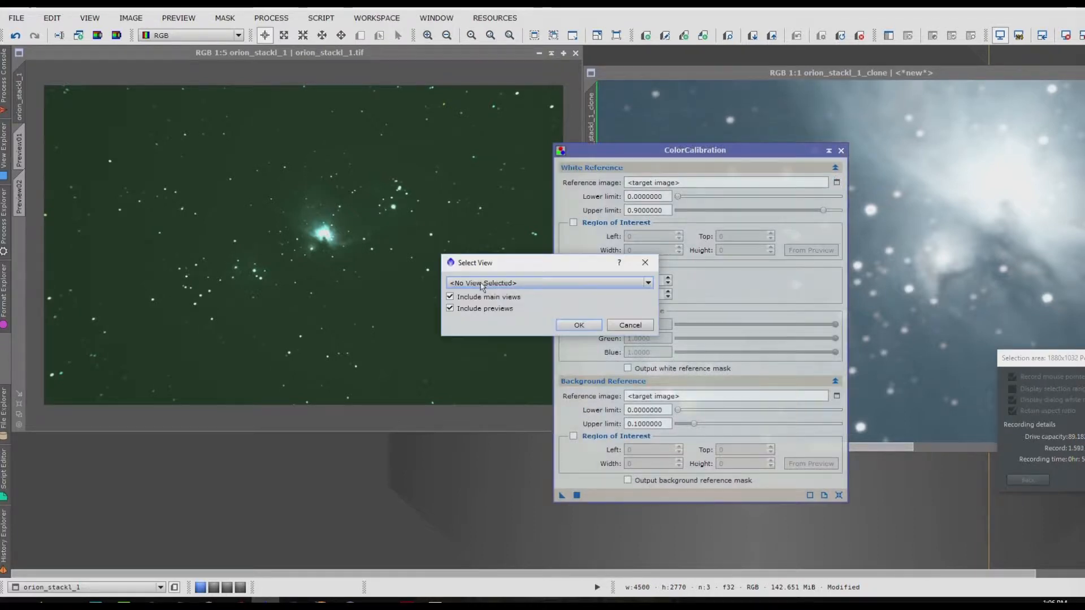
pyautogui.click(481, 283)
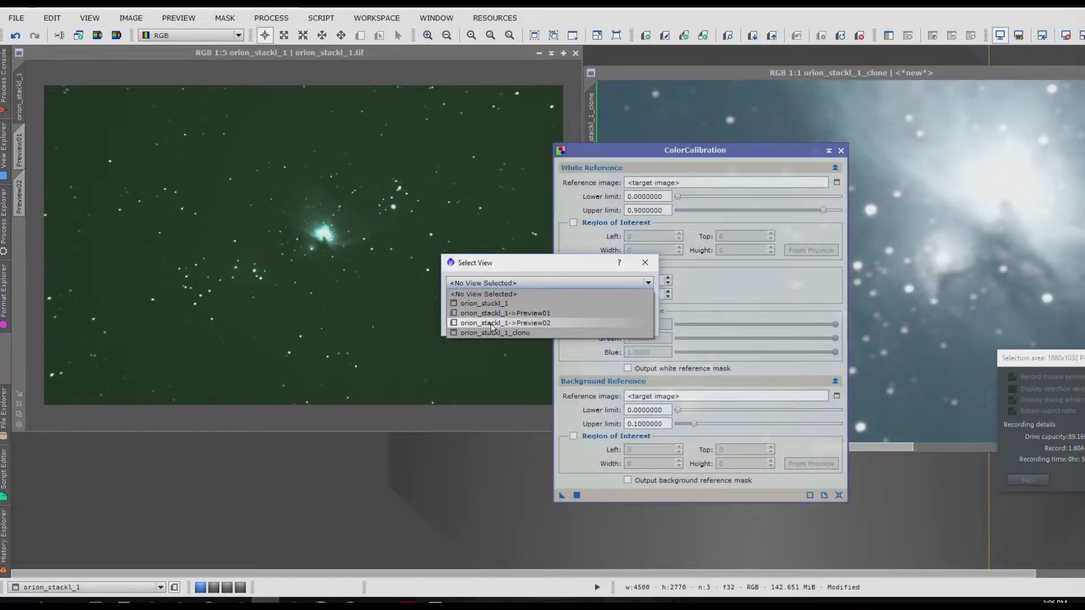
pyautogui.click(492, 323)
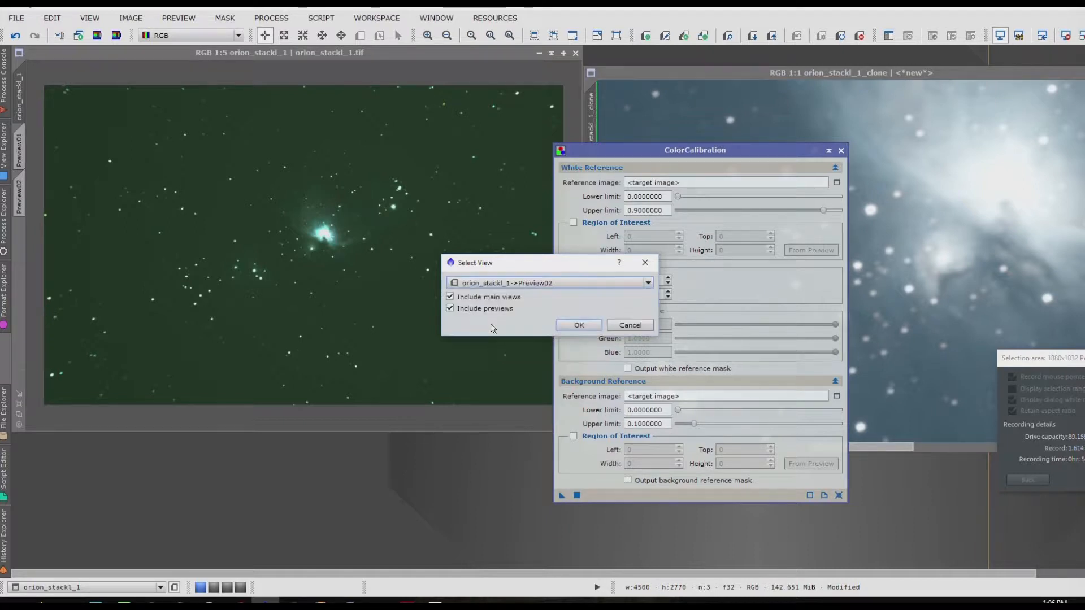
pyautogui.click(580, 325)
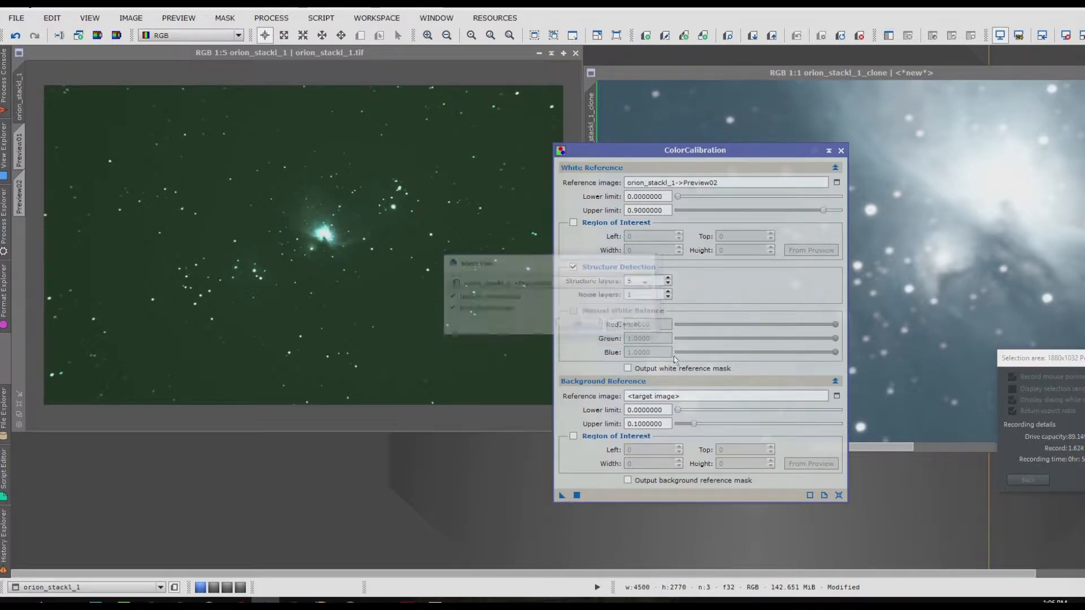
# Step: Set Preview01 as the background reference, apply ColorCalibration to the original image, and close the process
pyautogui.click(834, 397)
pyautogui.click(562, 285)
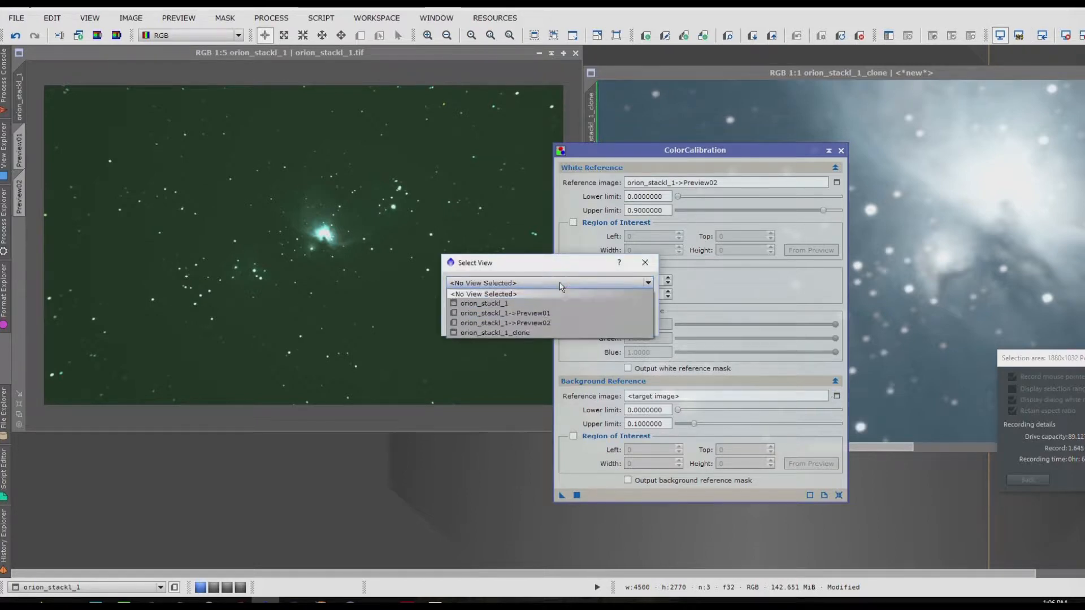
pyautogui.click(560, 314)
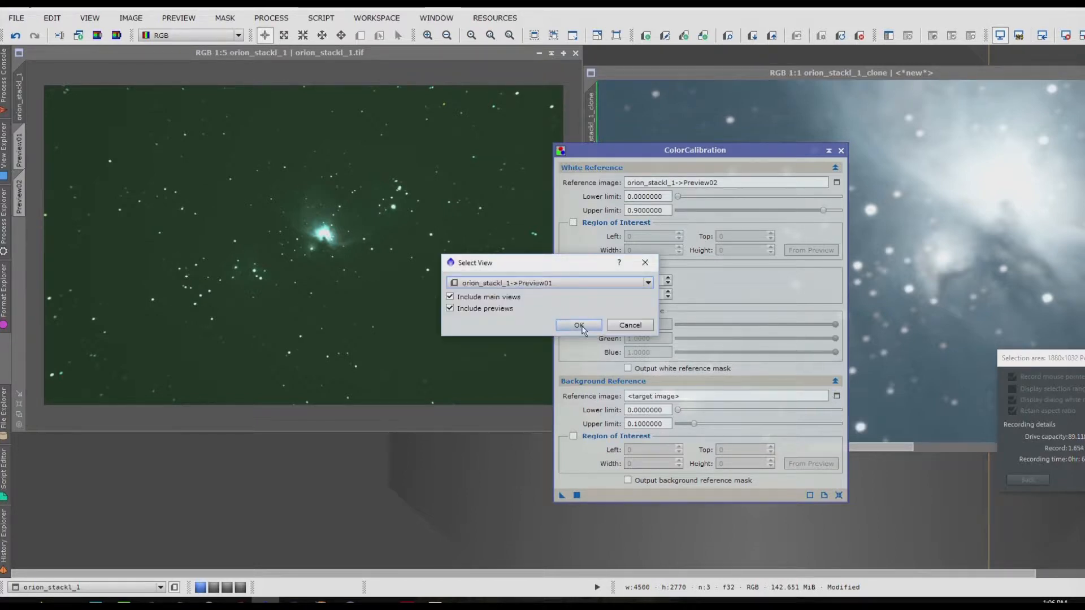
pyautogui.click(579, 326)
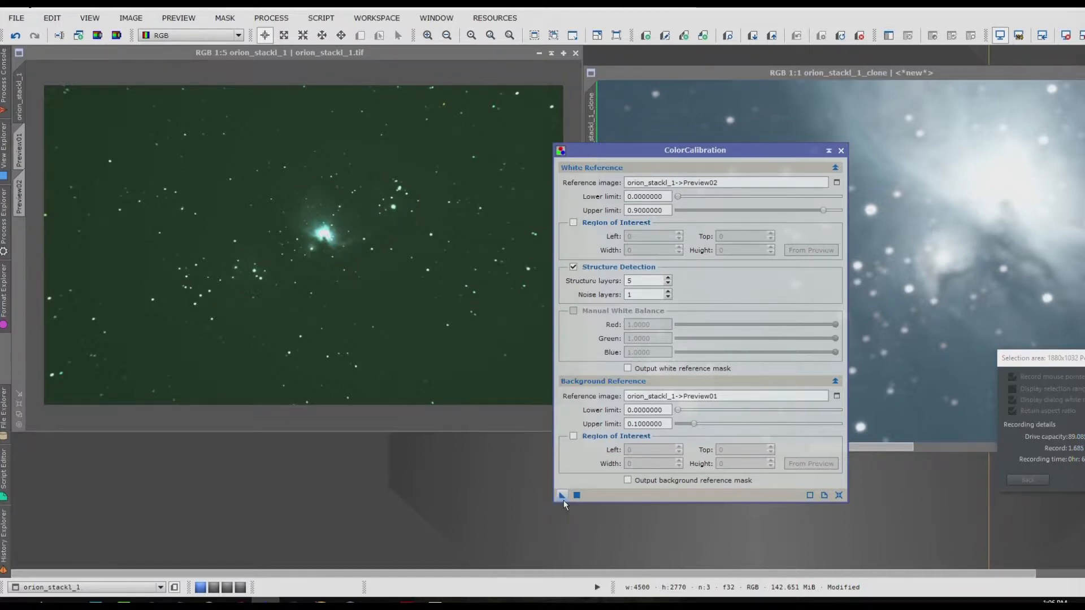
pyautogui.moveTo(563, 496); pyautogui.dragTo(171, 135)
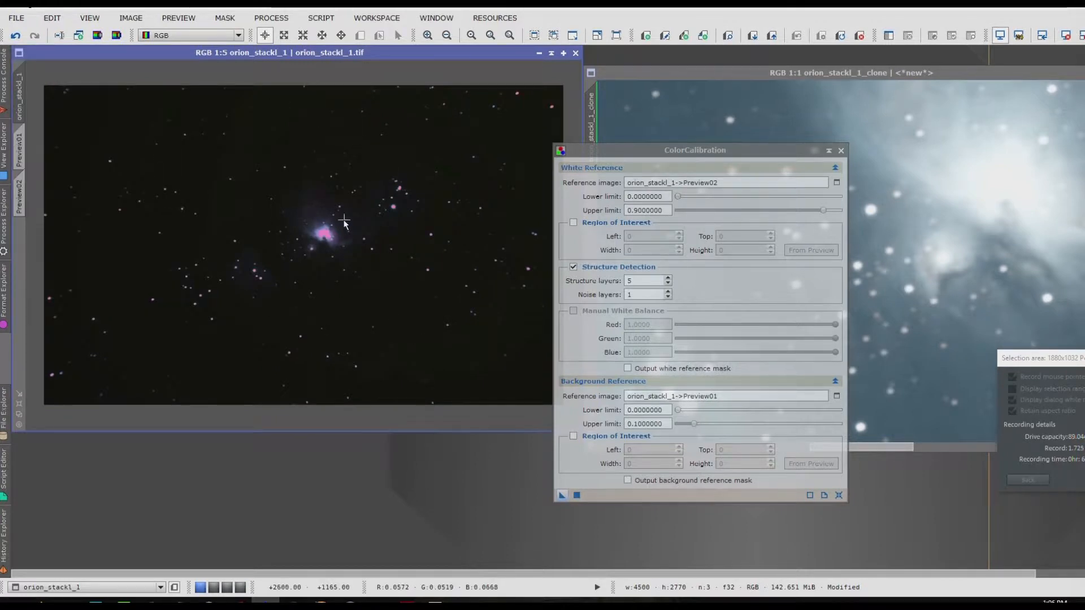
pyautogui.click(842, 151)
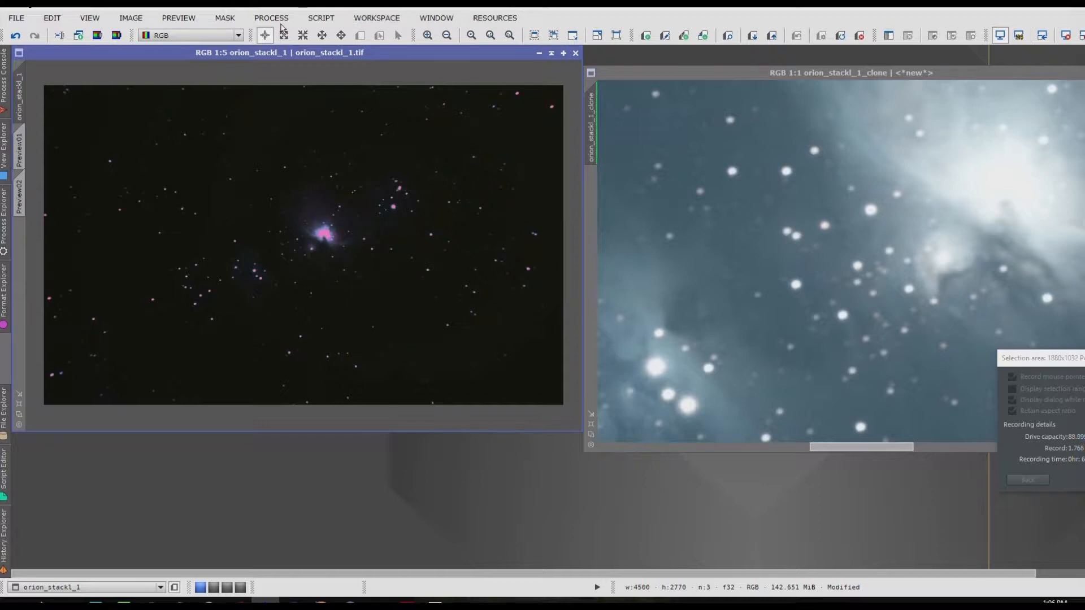
# Step: Remove green from the original image with SCNR, using Average Neutral protection and an amount of 1.00, and close the process
pyautogui.click(273, 23)
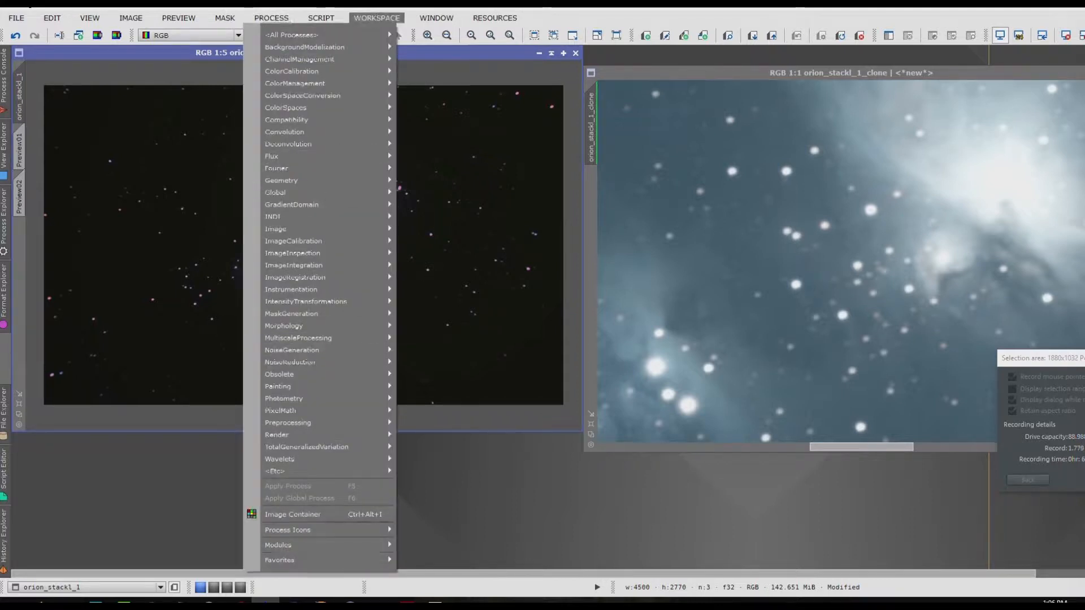
pyautogui.moveTo(290, 34)
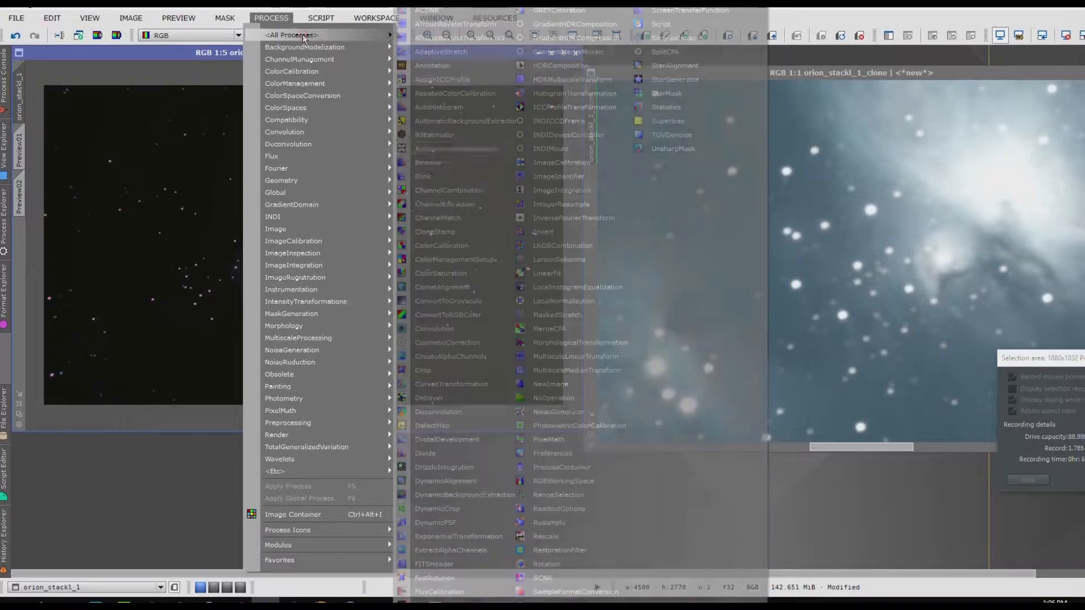
pyautogui.click(544, 579)
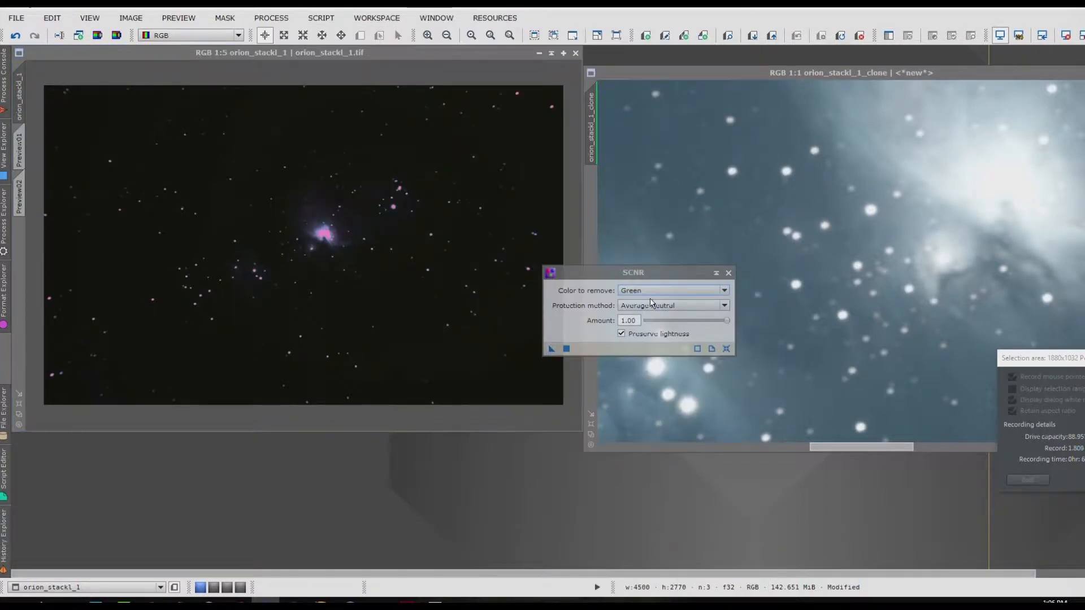
pyautogui.click(702, 291)
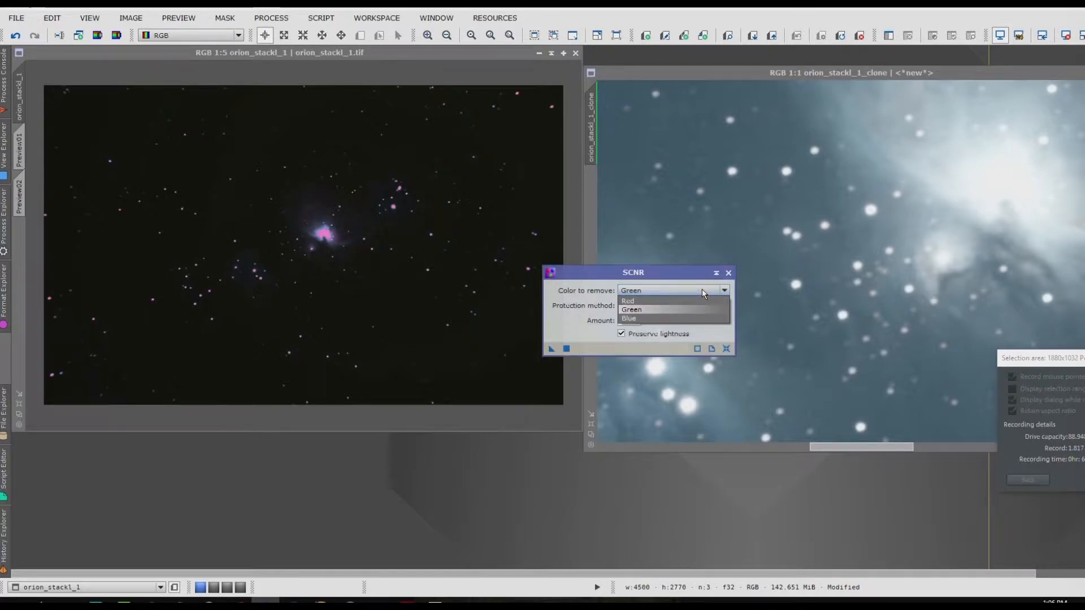
pyautogui.click(702, 290)
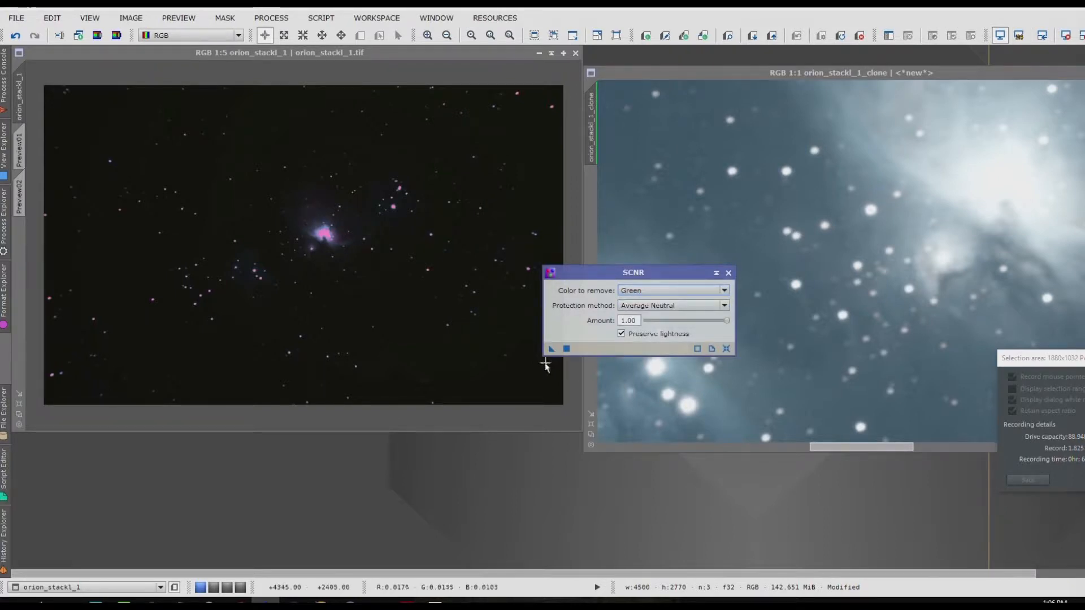
pyautogui.moveTo(551, 350); pyautogui.dragTo(339, 283)
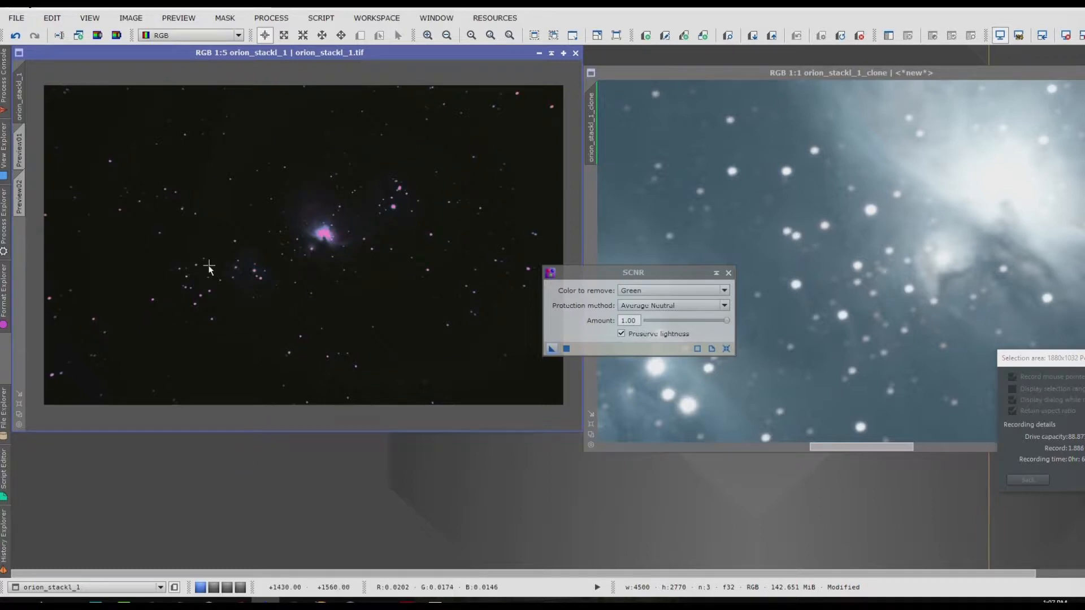
pyautogui.click(730, 273)
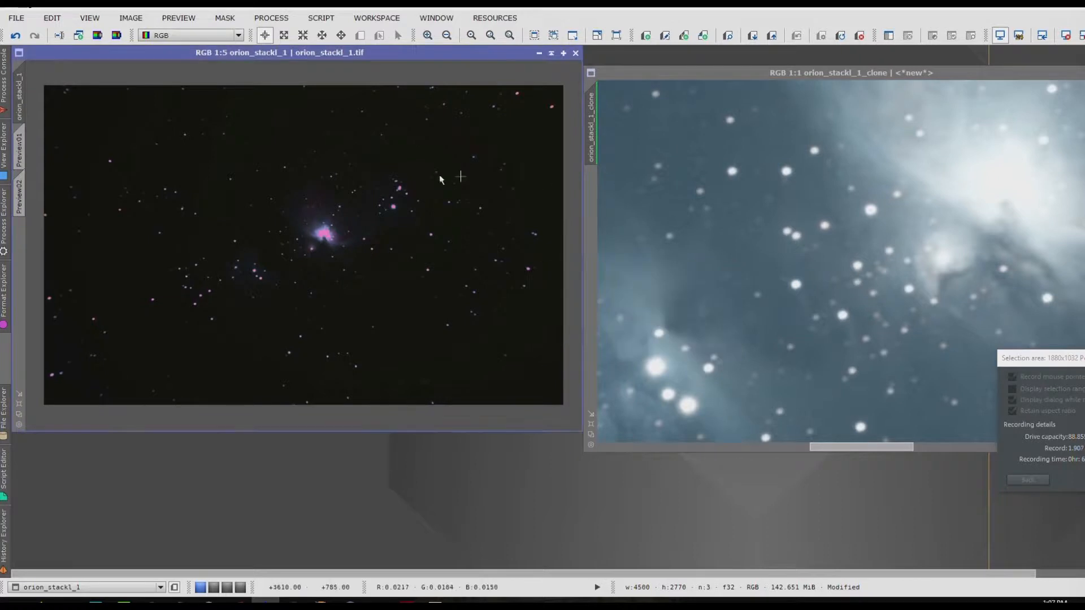
# Step: Apply RGBWorkingSpace to the original image with the luminance coefficients set to 0.11 for red and 0.14 for green
pyautogui.click(272, 17)
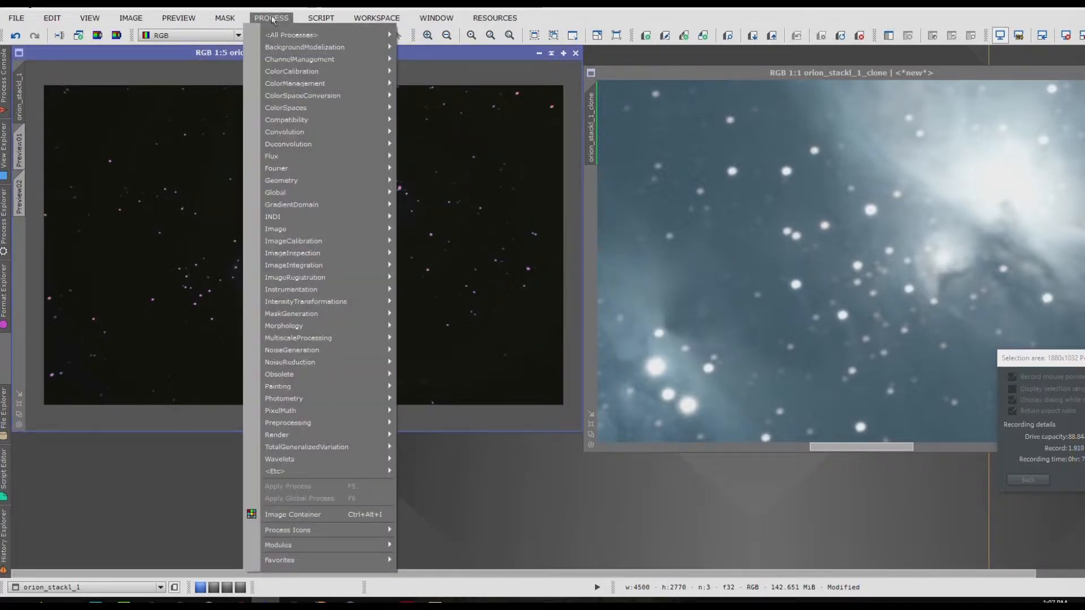
pyautogui.moveTo(318, 108)
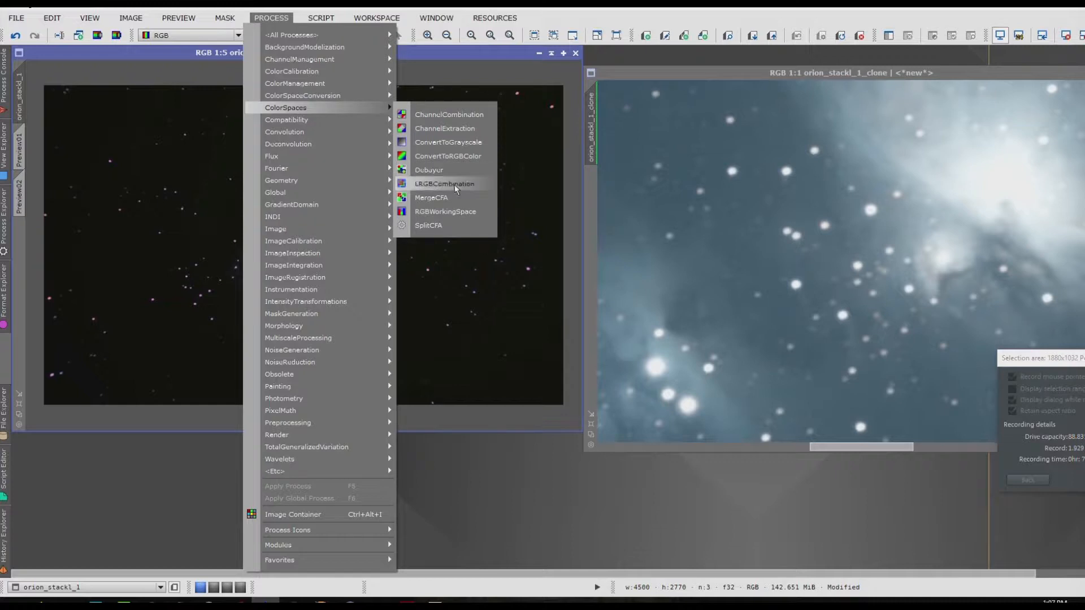
pyautogui.click(461, 213)
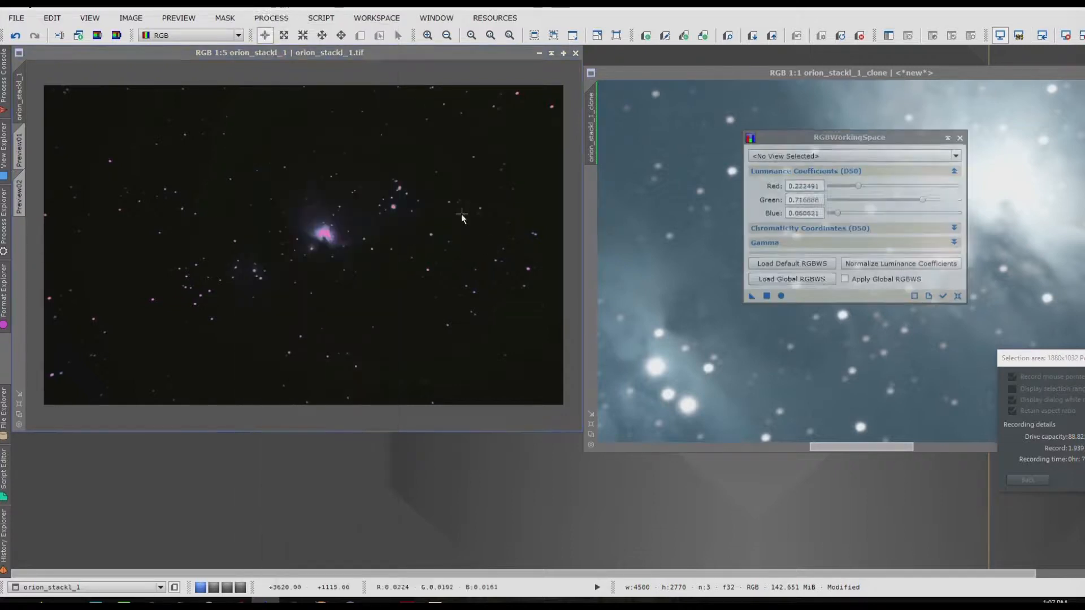
pyautogui.moveTo(910, 136); pyautogui.dragTo(696, 220)
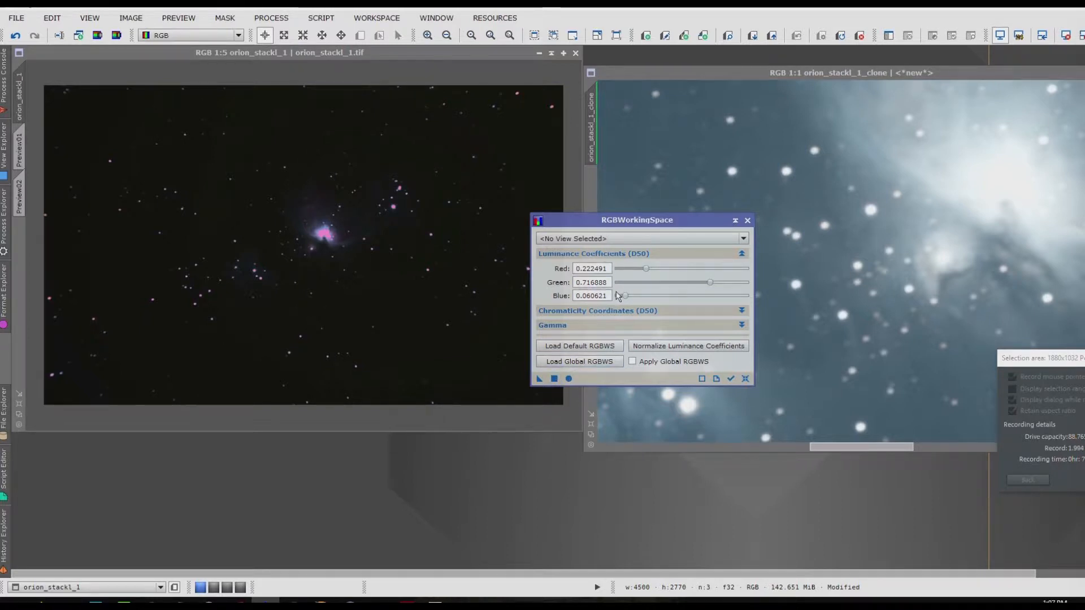
pyautogui.moveTo(650, 270); pyautogui.dragTo(633, 271)
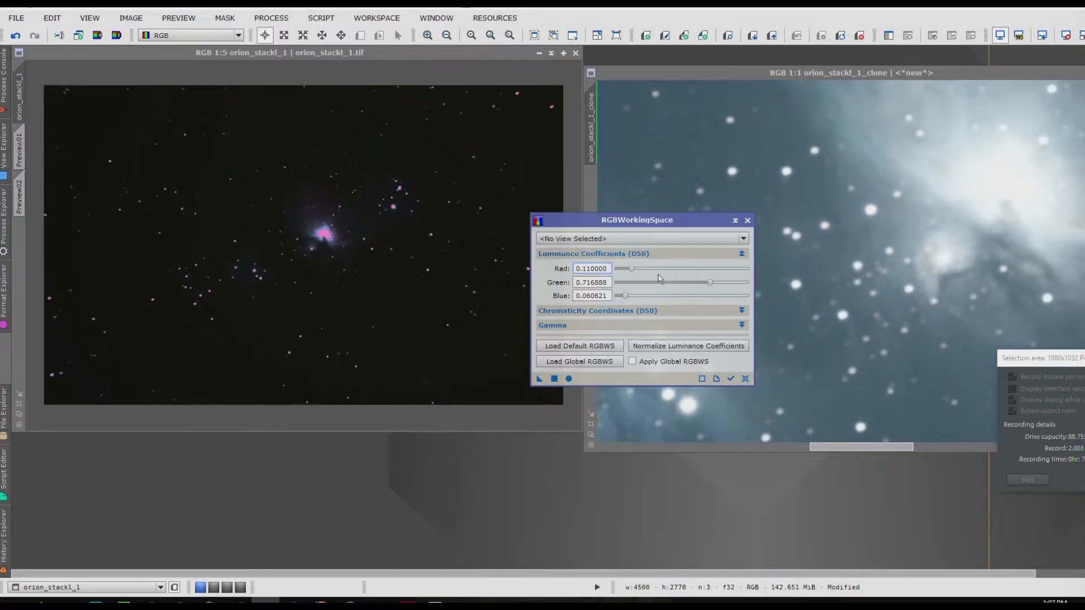
pyautogui.click(715, 283)
pyautogui.moveTo(714, 282); pyautogui.dragTo(636, 295)
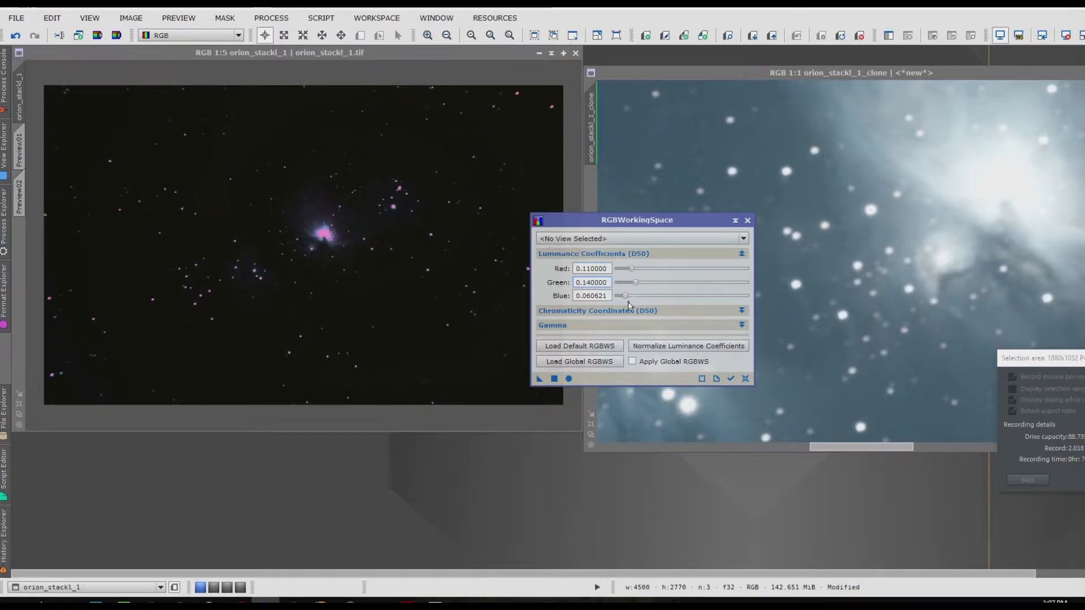
pyautogui.click(570, 376)
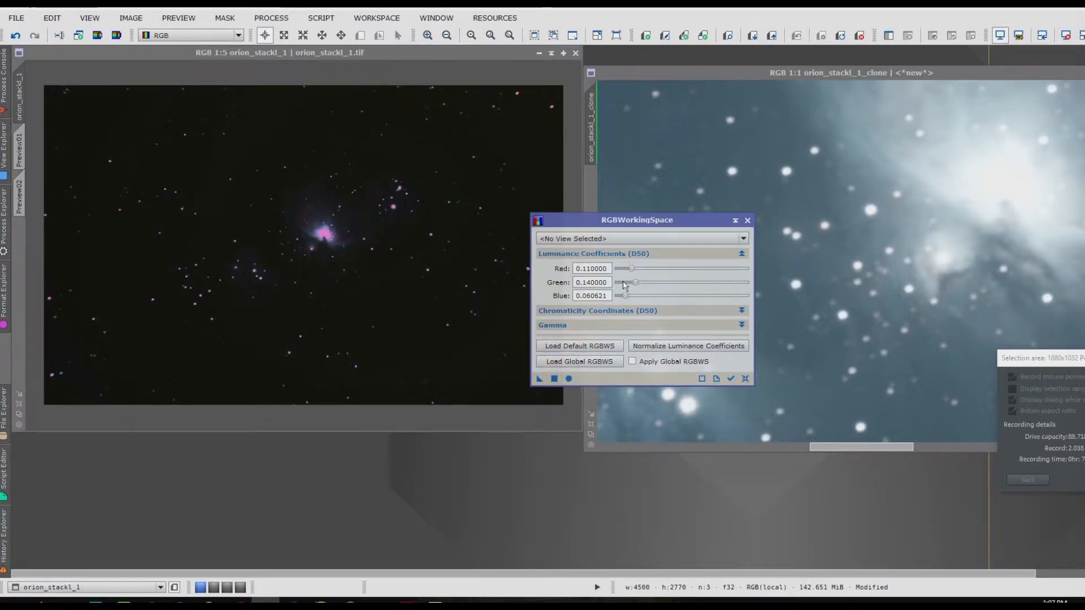
# Step: Set the RGBWorkingSpace luminance coefficients for red and green to 0.07 each
pyautogui.moveTo(639, 286); pyautogui.dragTo(632, 284)
pyautogui.click(635, 270)
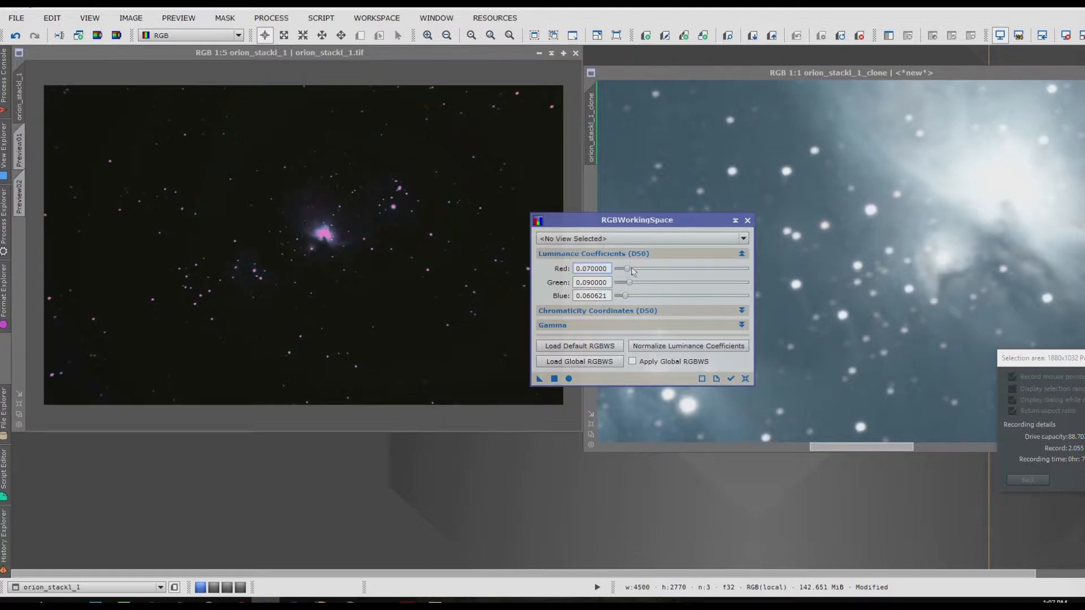
pyautogui.moveTo(631, 285); pyautogui.dragTo(628, 285)
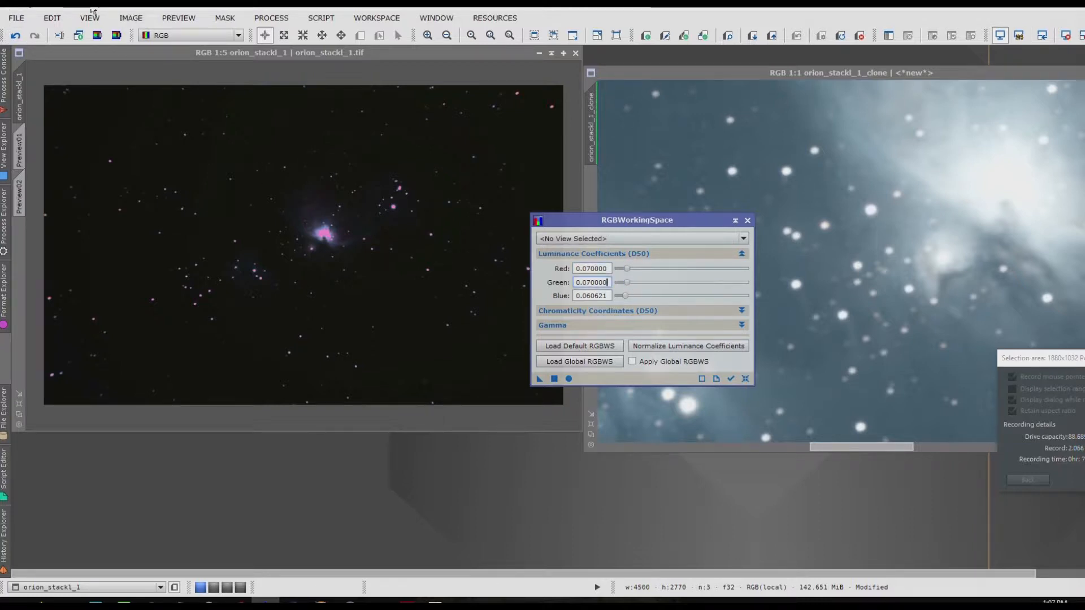
# Step: Auto-stretch the original image's display, apply RGBWorkingSpace to that image and close the process
pyautogui.click(120, 23)
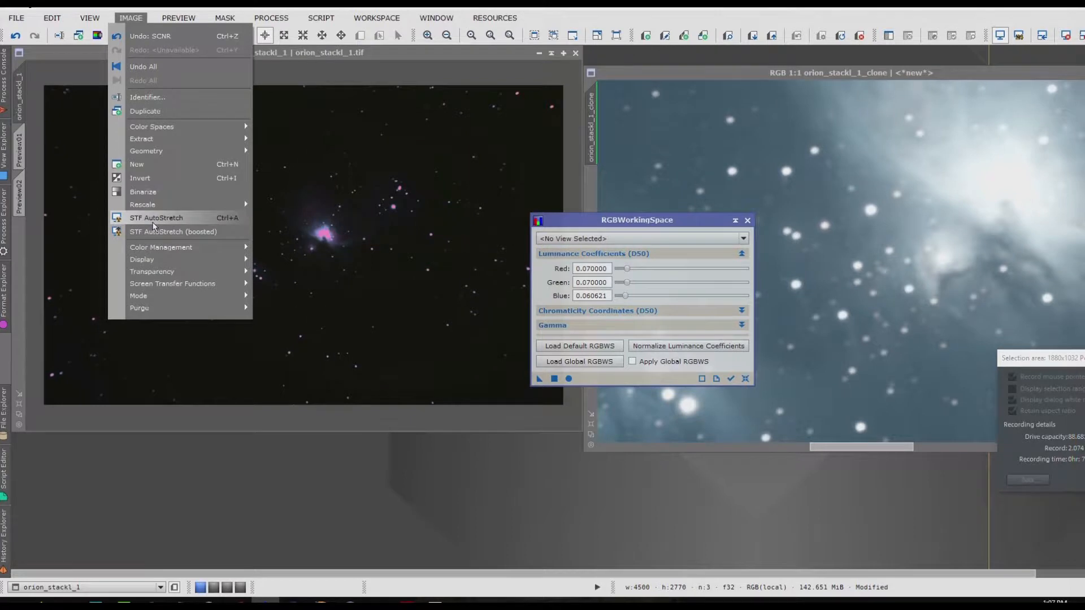
pyautogui.click(254, 247)
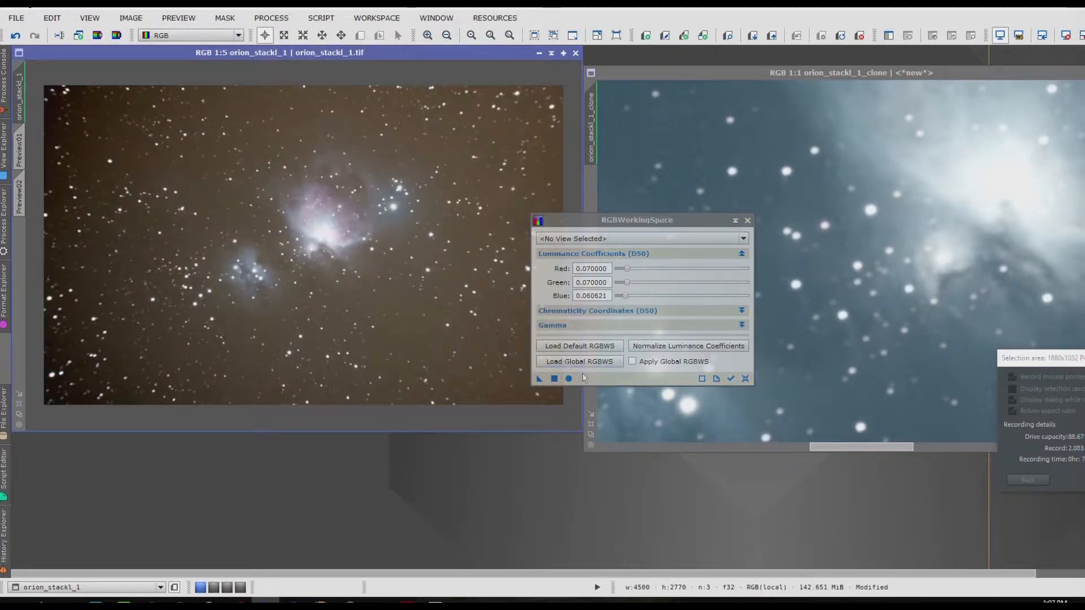
pyautogui.moveTo(538, 381); pyautogui.dragTo(372, 325)
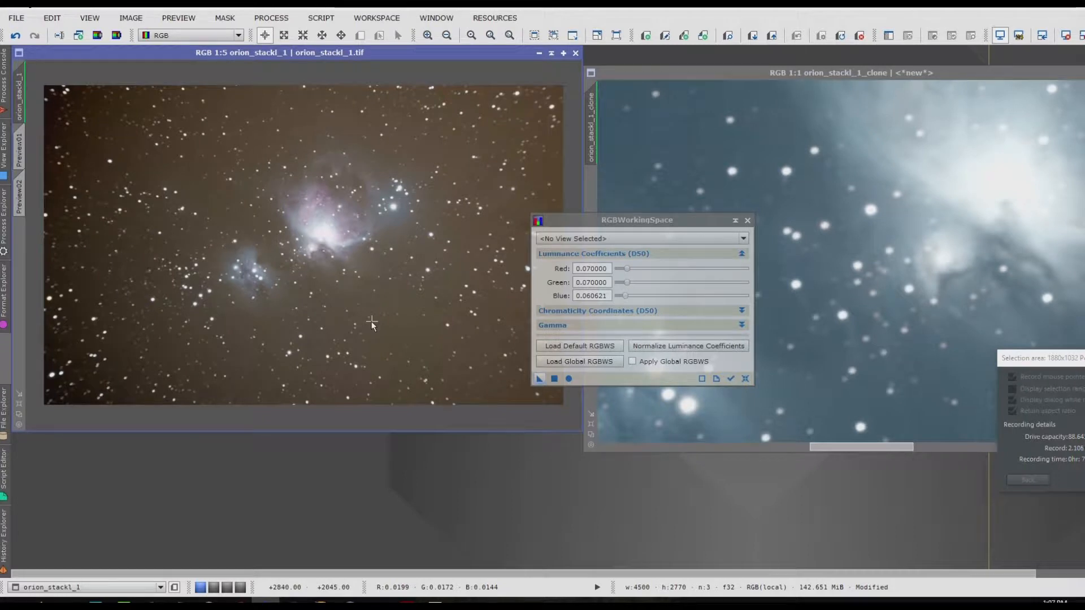
pyautogui.click(747, 223)
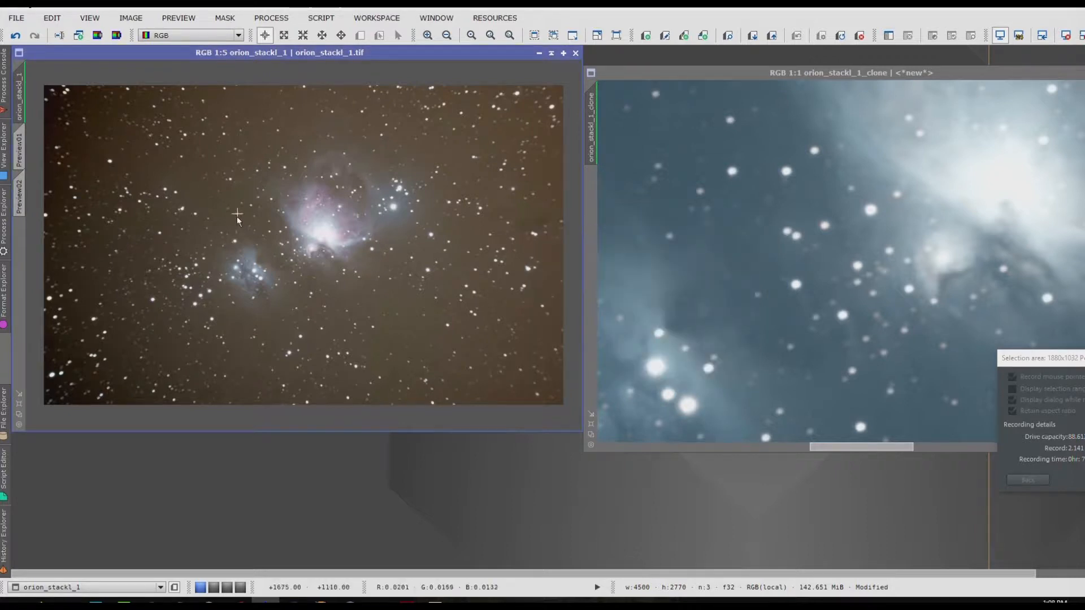
pyautogui.scroll(1, 304, 182)
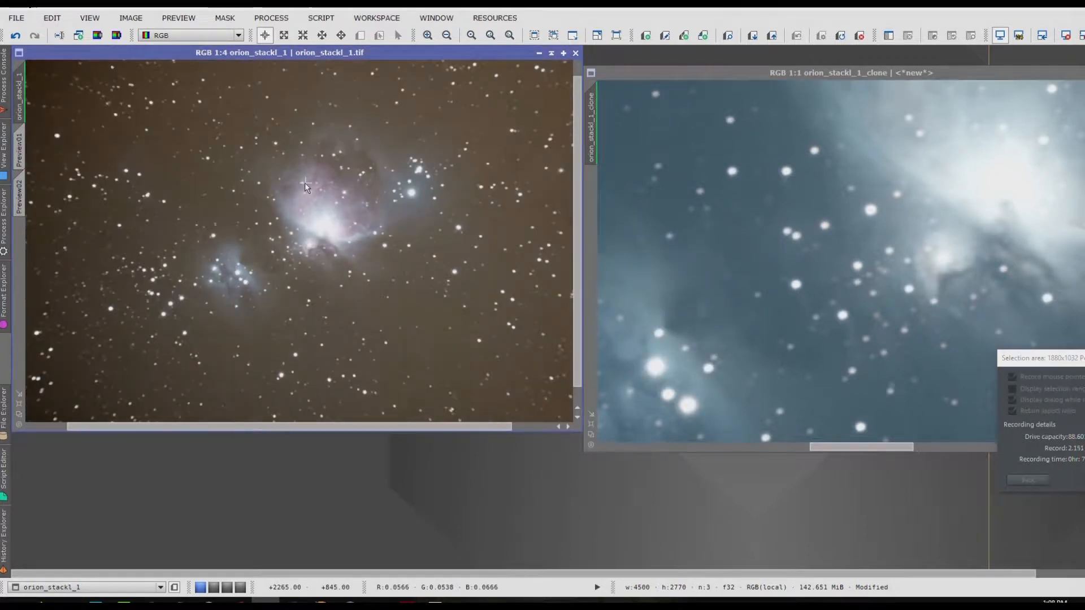
pyautogui.scroll(-1, 304, 182)
pyautogui.click(690, 260)
pyautogui.scroll(-2, 690, 260)
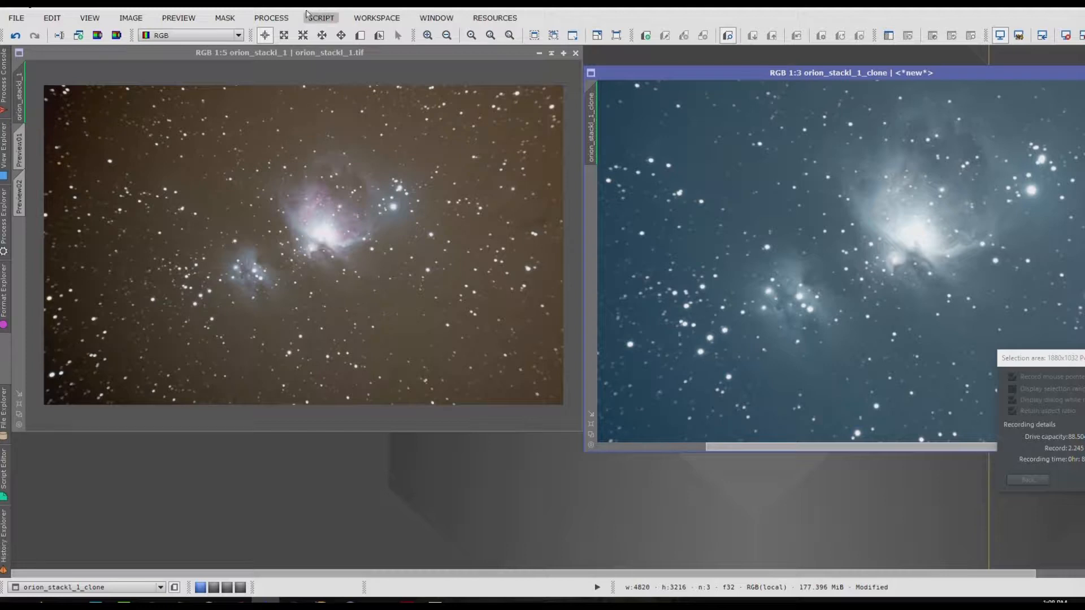
# Step: Start DynamicBackgroundExtraction on the original image and set its tolerance to 1.500
pyautogui.click(264, 20)
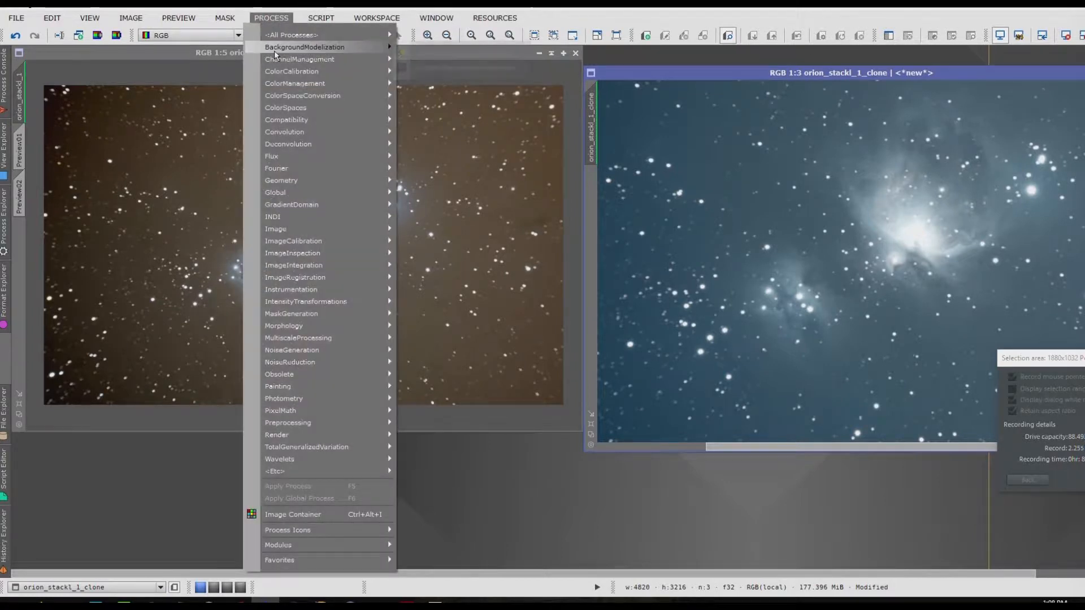
pyautogui.moveTo(317, 47)
pyautogui.click(447, 60)
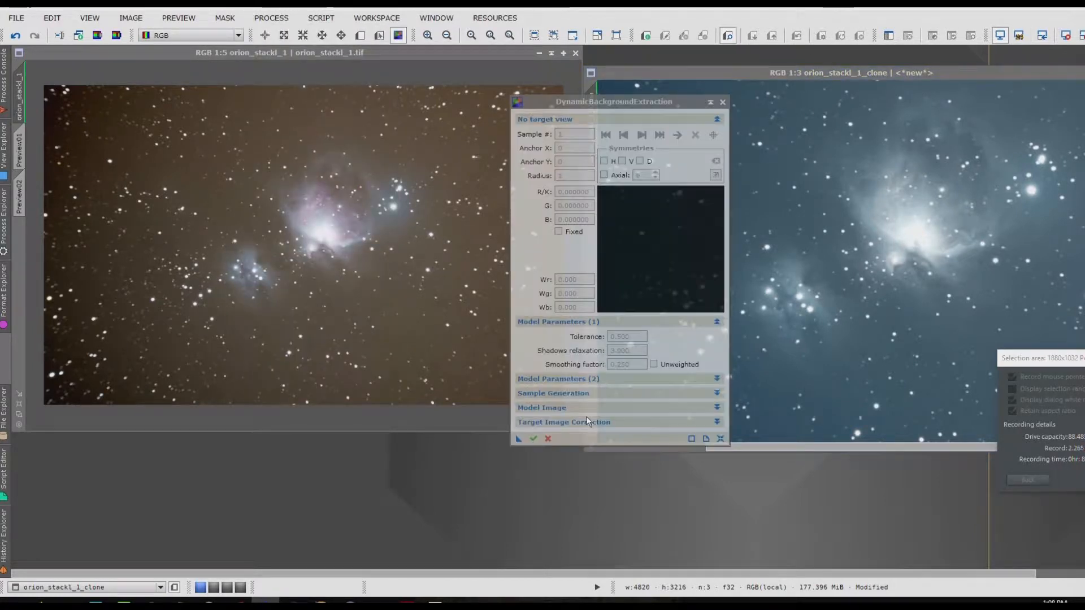
pyautogui.click(284, 236)
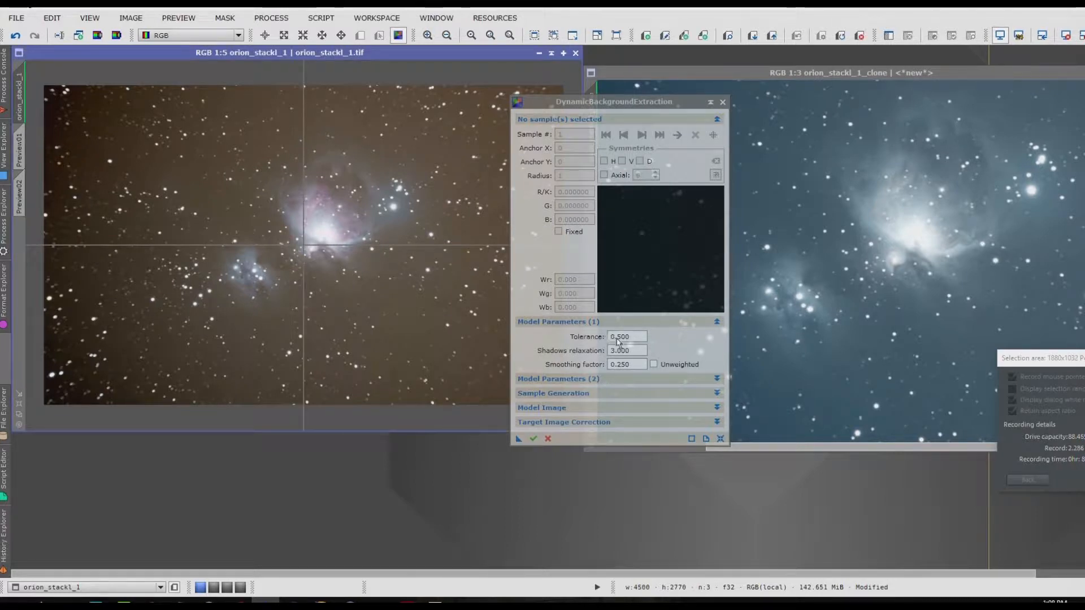
pyautogui.click(619, 338)
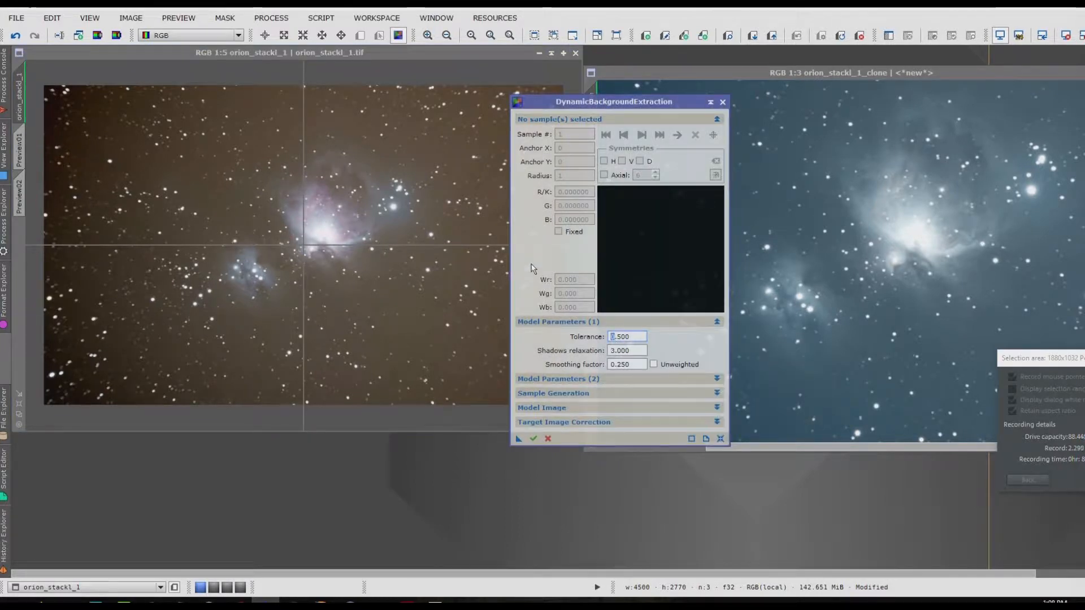
pyautogui.write('1')
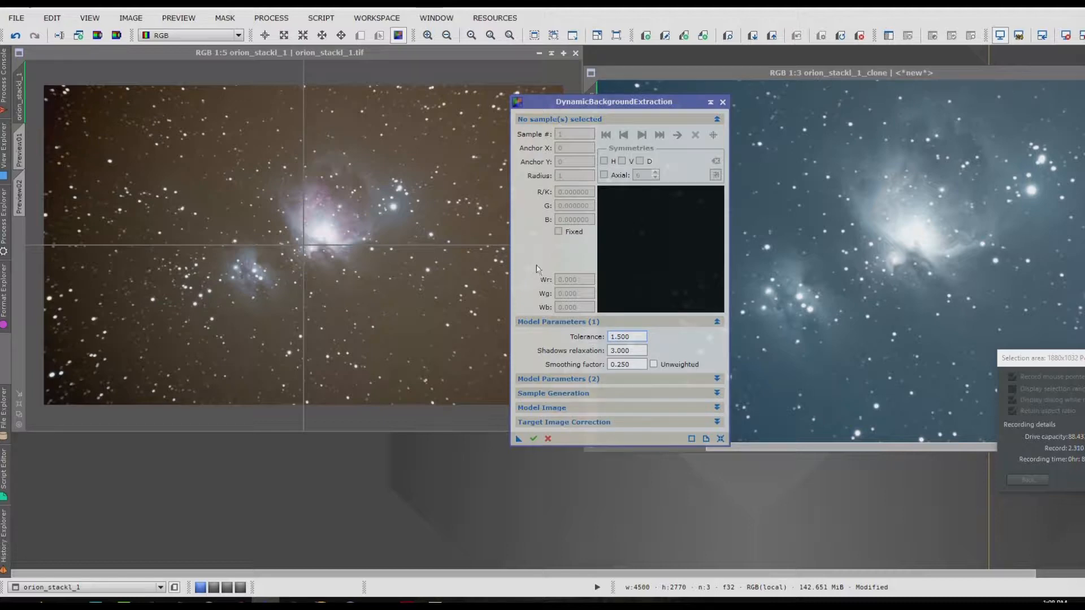
# Step: Generate background samples with a default sample radius of 20 and 15 samples per row
pyautogui.click(545, 396)
pyautogui.moveTo(631, 410); pyautogui.dragTo(546, 398)
pyautogui.write('20')
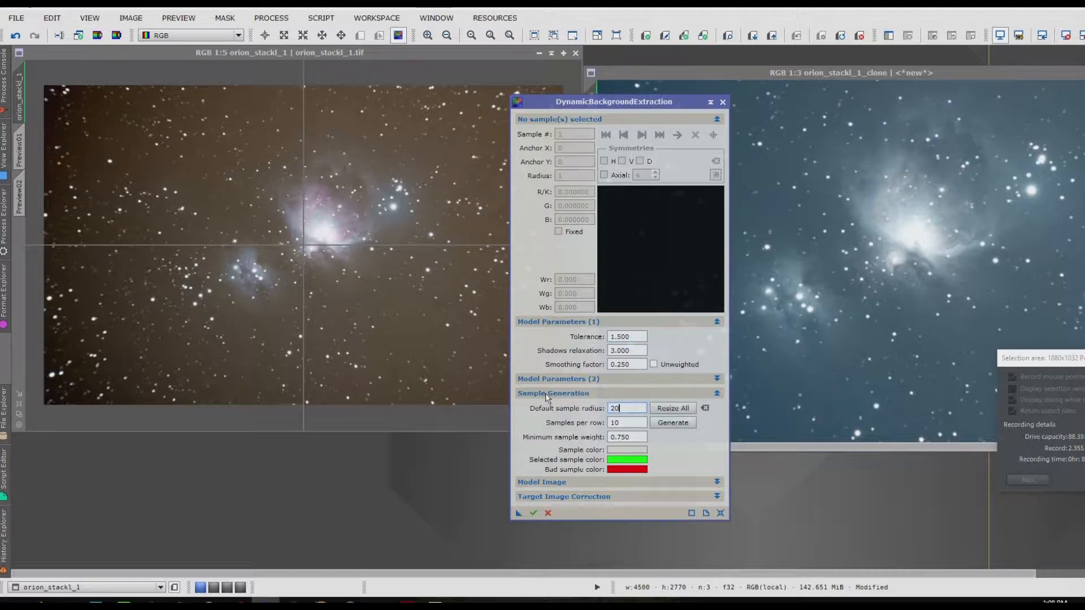
pyautogui.press('Tab')
pyautogui.write('15')
pyautogui.click(673, 423)
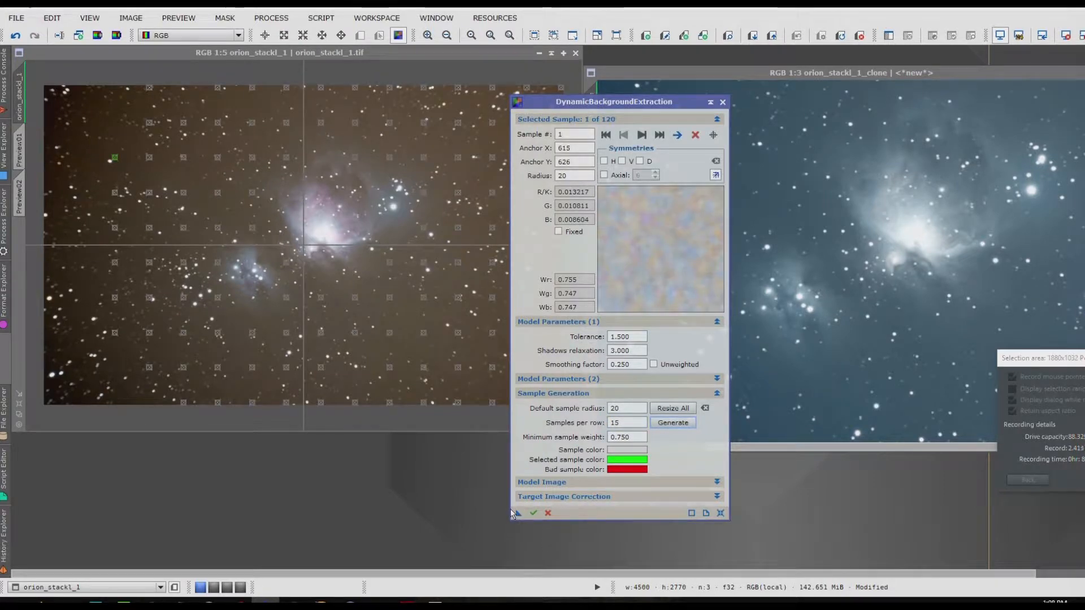
# Step: Set the target image correction of DynamicBackgroundExtraction to Subtraction
pyautogui.click(540, 498)
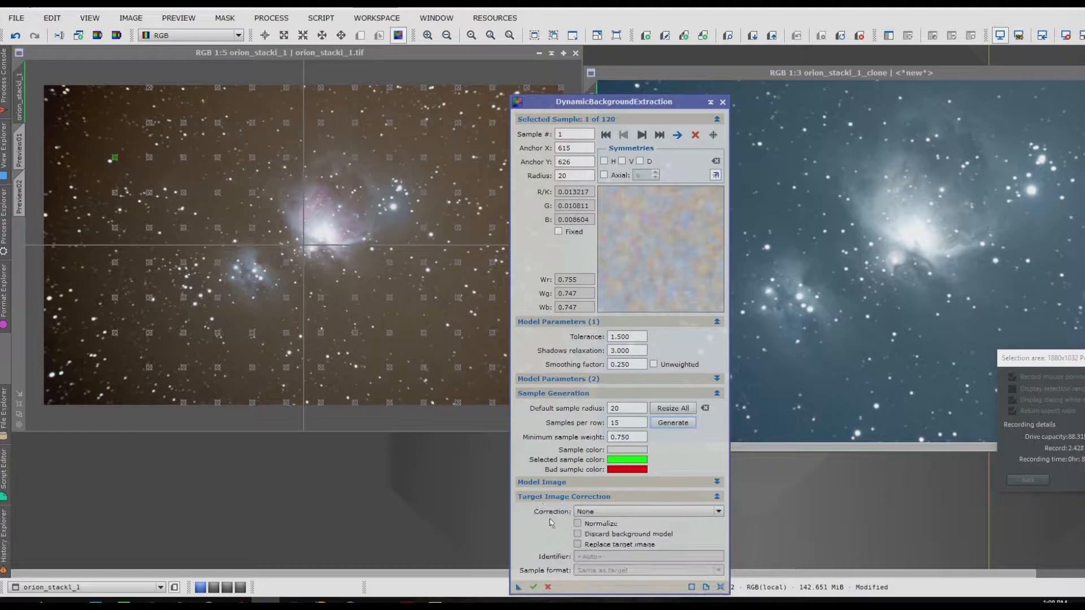
pyautogui.click(600, 512)
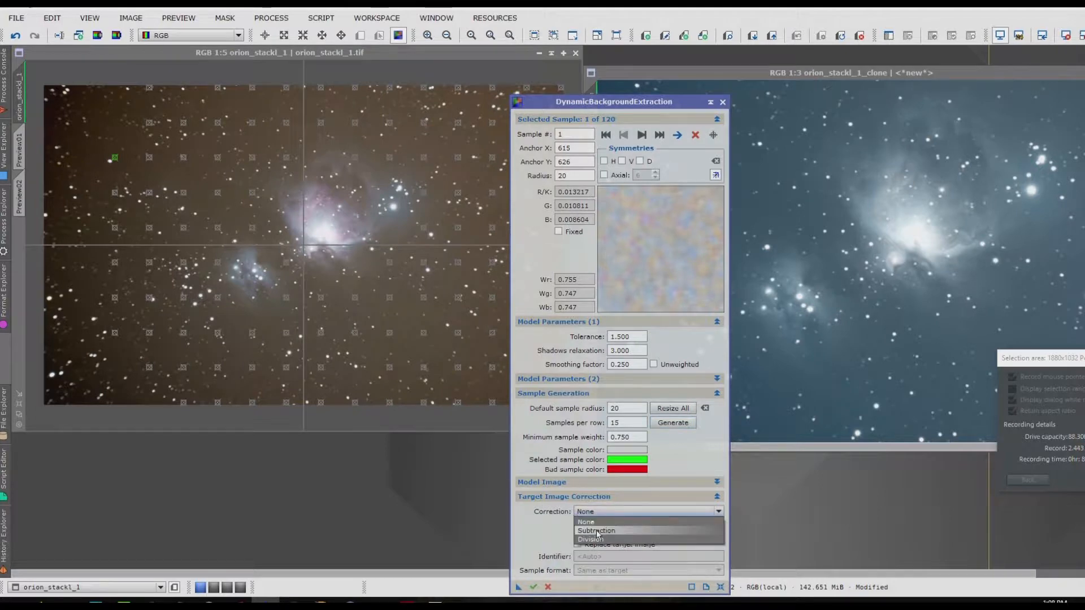
pyautogui.click(597, 531)
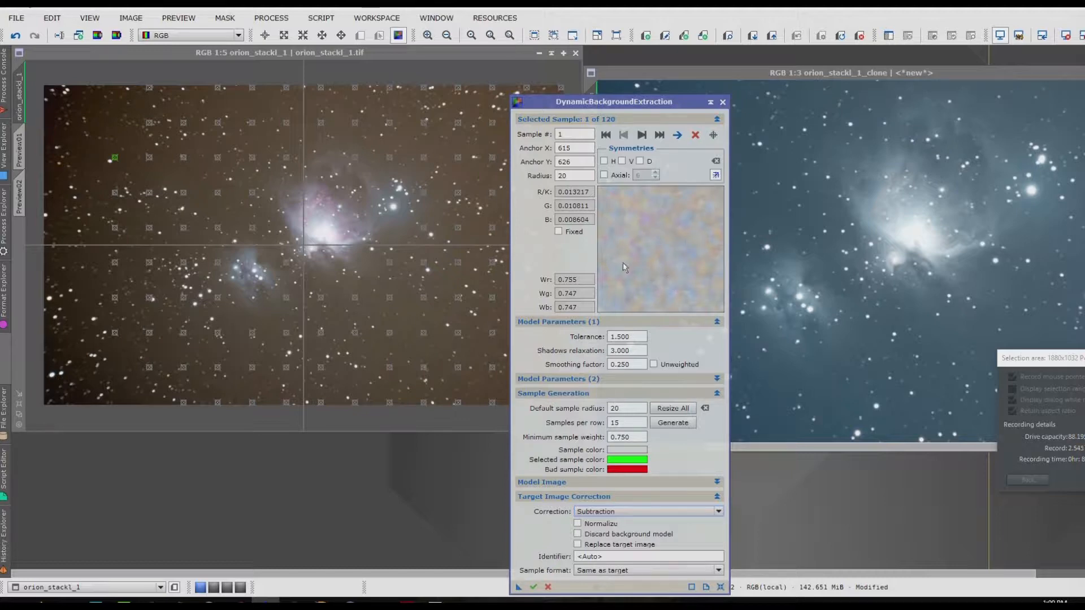
# Step: Delete the two background samples at X 1506, directly left and lower left of the smaller nebula
pyautogui.click(641, 134)
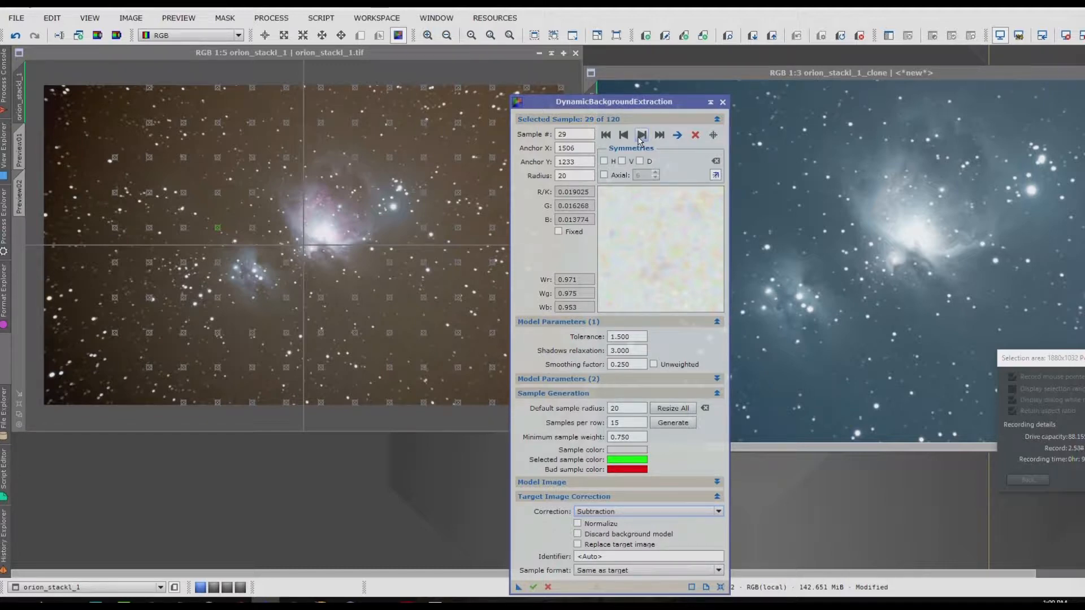
pyautogui.scroll(4, 305, 201)
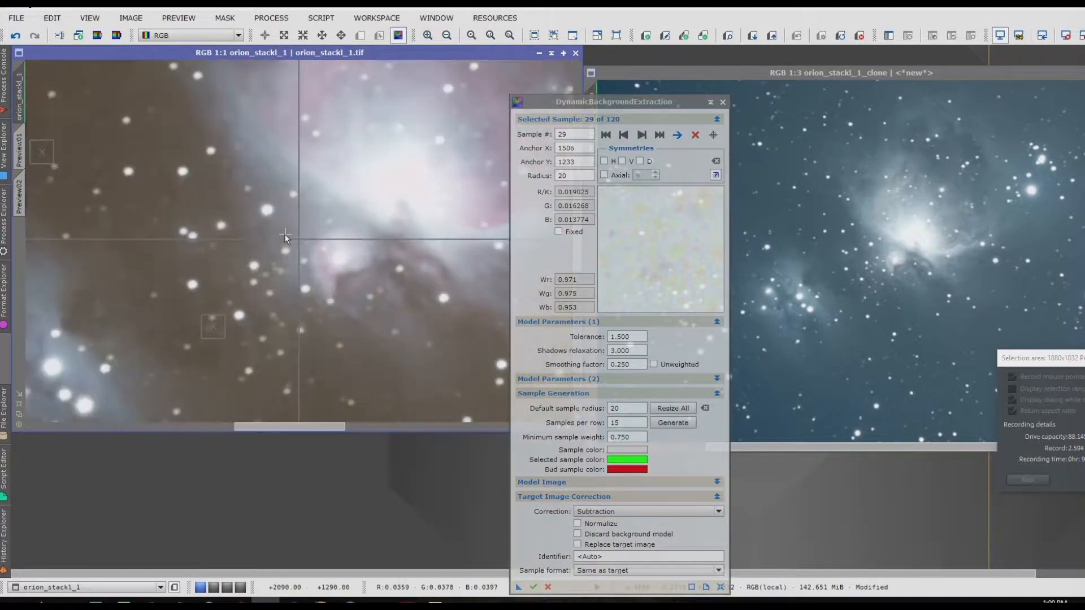
pyautogui.scroll(-1, 285, 237)
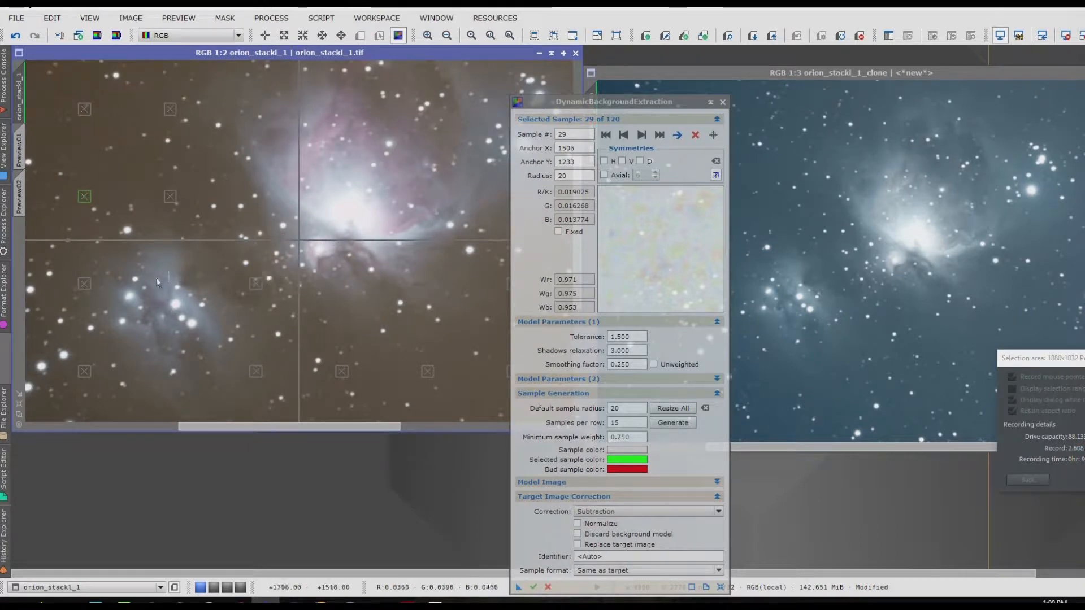
pyautogui.click(84, 283)
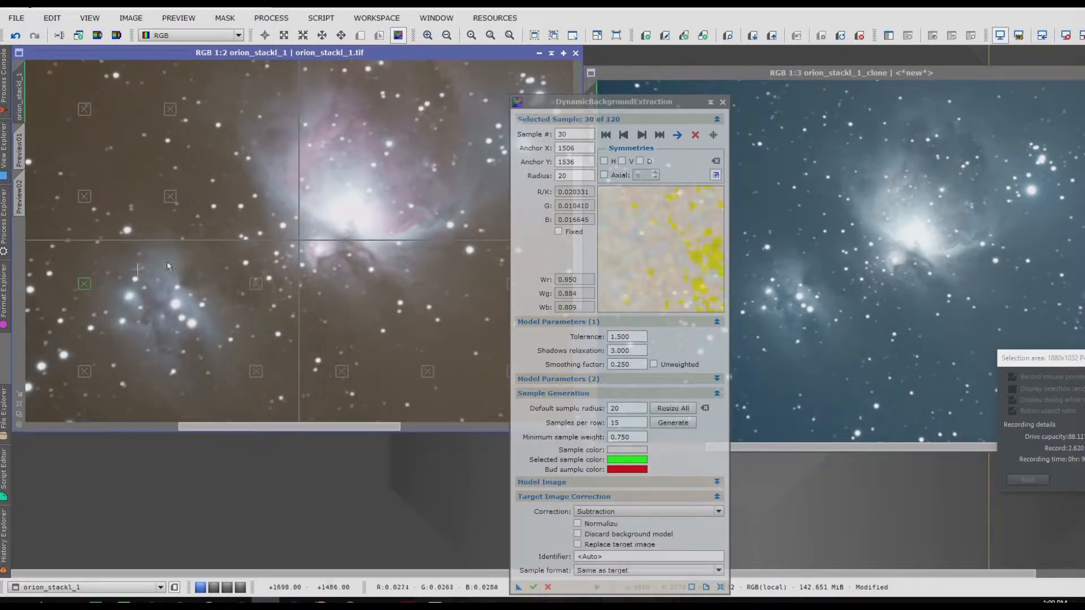
pyautogui.click(695, 134)
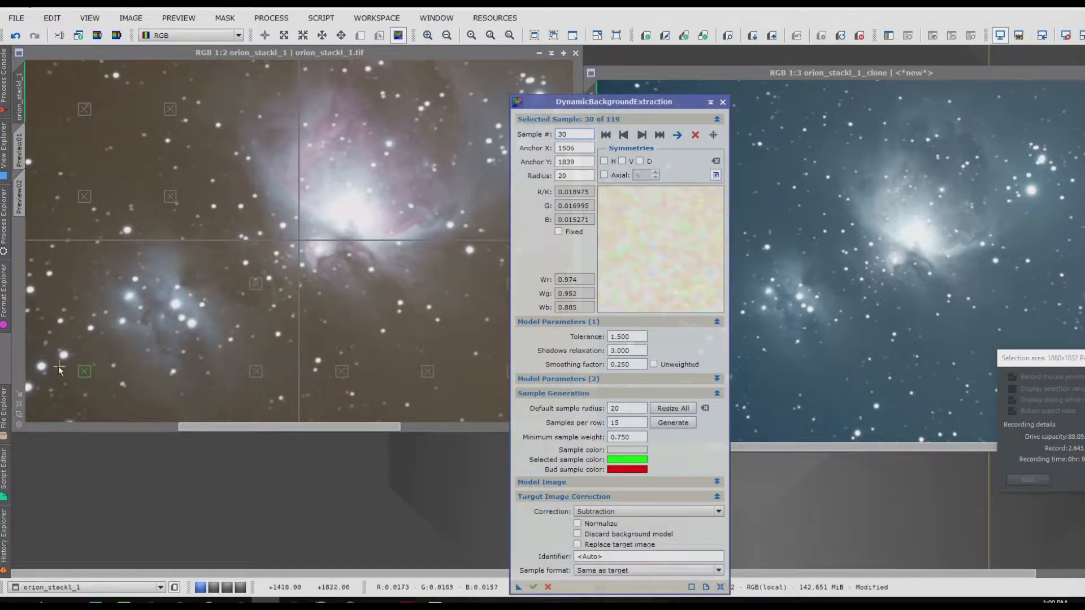
pyautogui.click(85, 372)
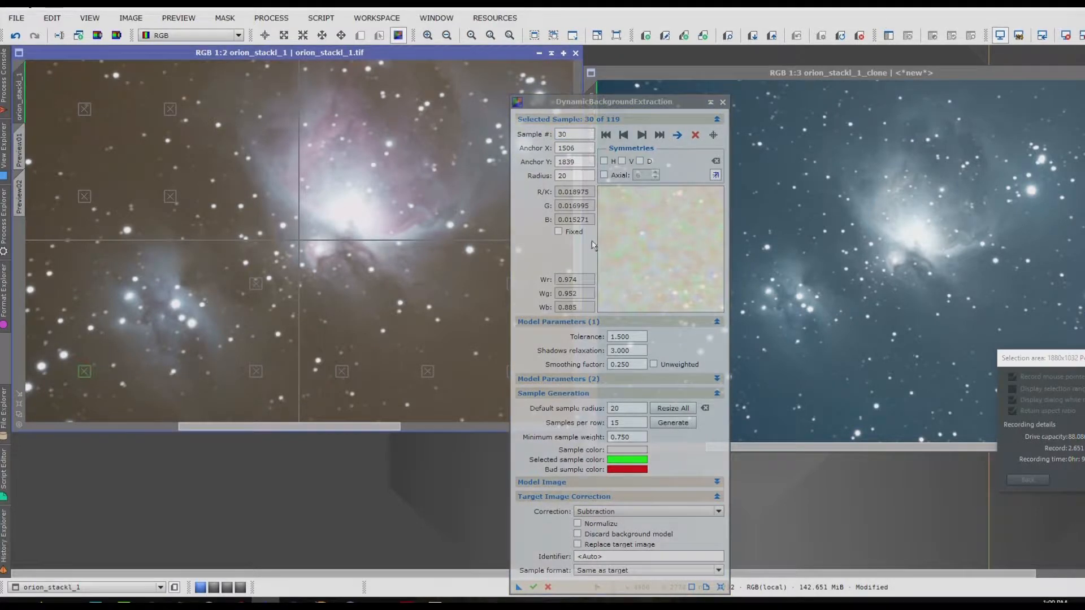
pyautogui.click(696, 134)
# Step: Delete the background sample lying on the faint nebulosity just above the main Orion nebula
pyautogui.scroll(2, 379, 266)
pyautogui.scroll(-3, 379, 266)
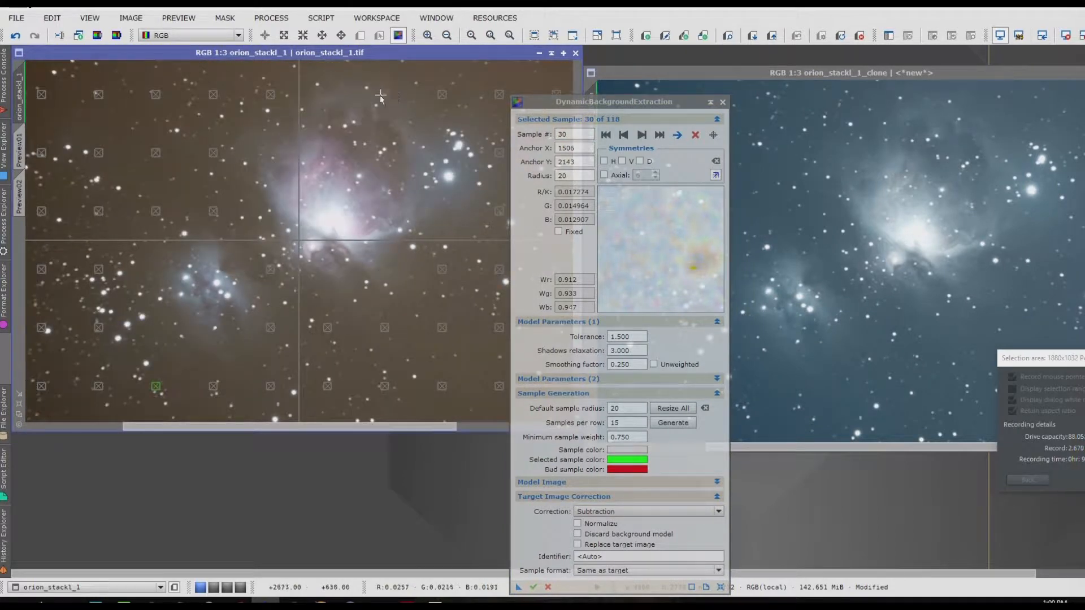
pyautogui.click(387, 100)
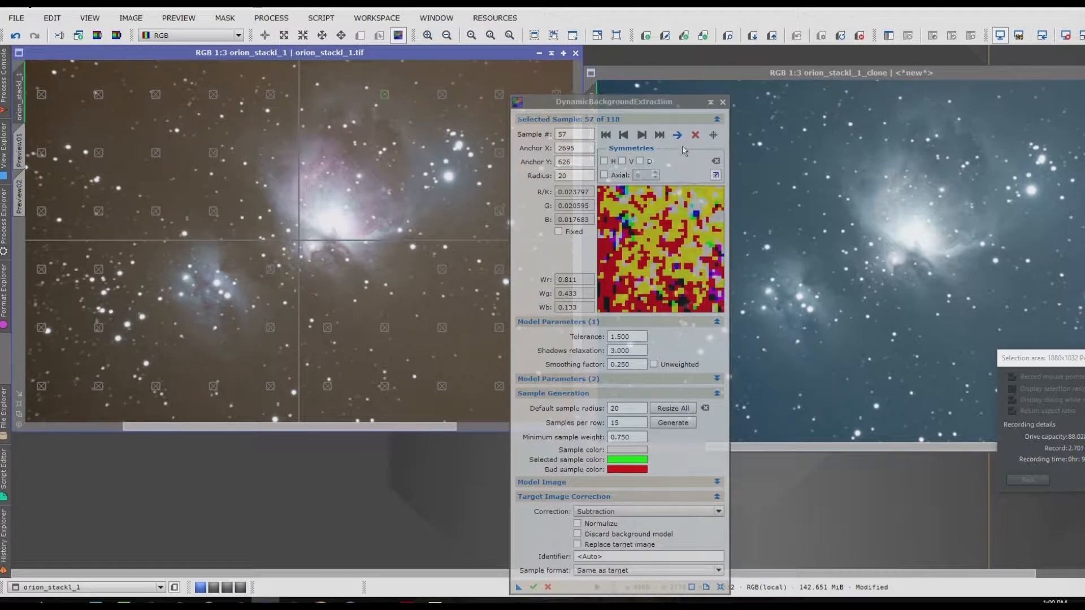
pyautogui.click(697, 137)
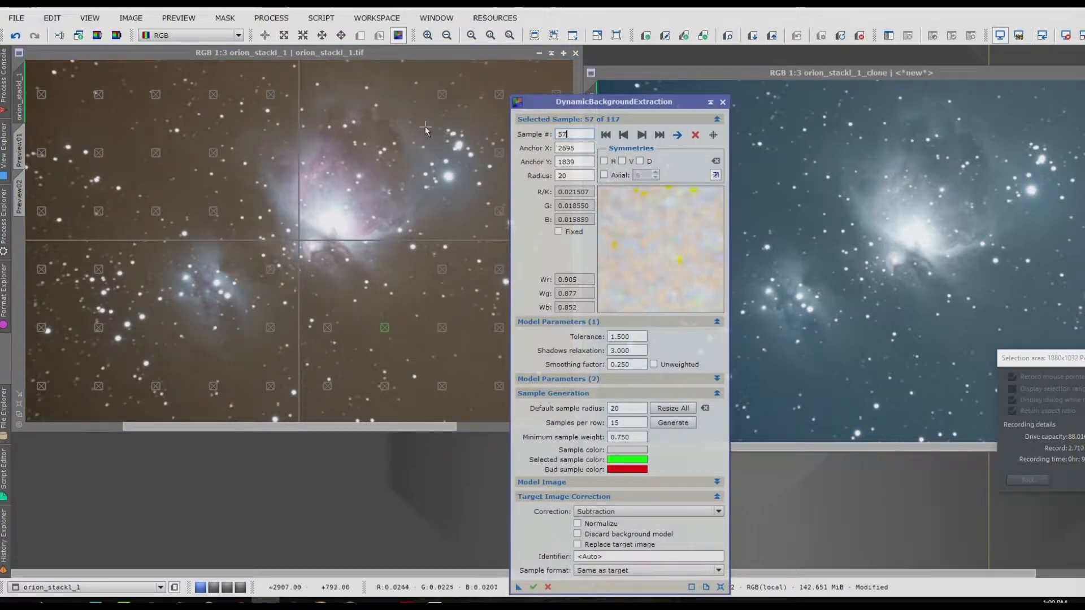
# Step: Step through the background samples from the first, moving sample 10 to about X 948, Y 864 and sample 11 to about X 984, Y 1107
pyautogui.click(273, 96)
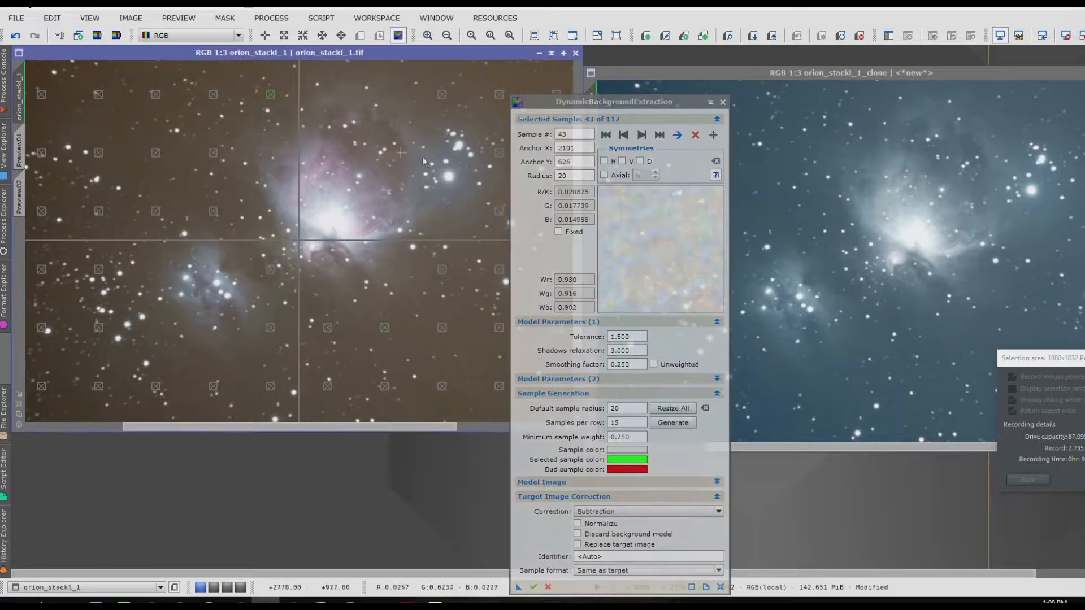
pyautogui.click(212, 158)
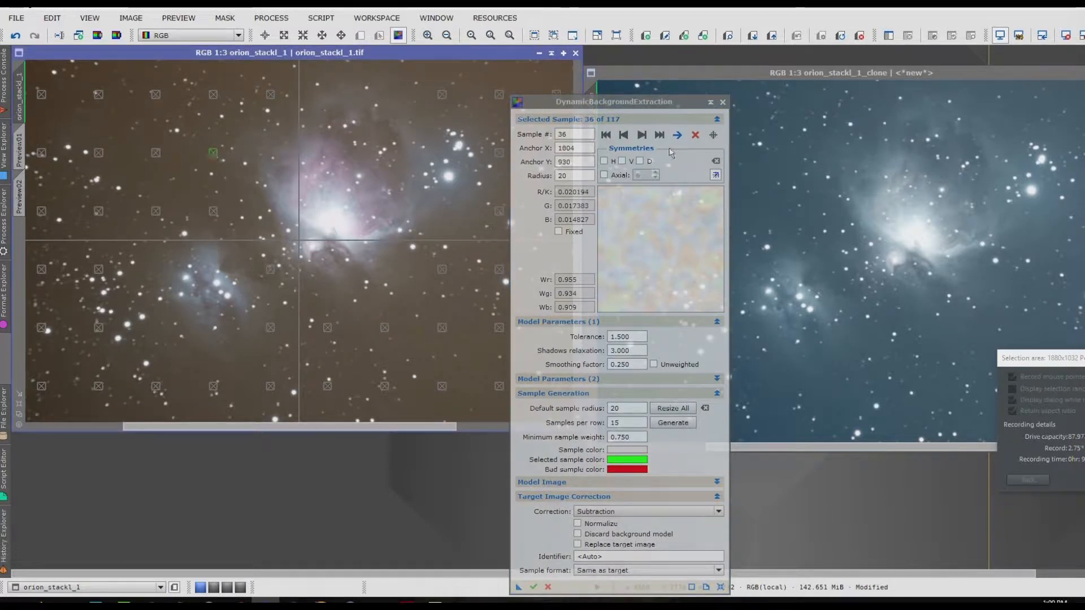
pyautogui.click(605, 136)
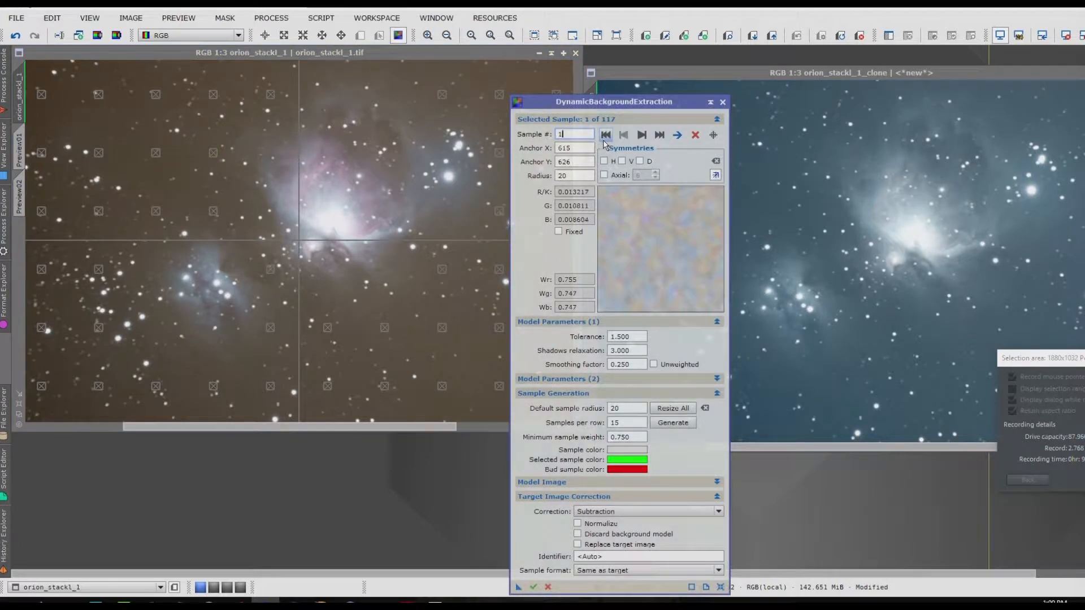
pyautogui.scroll(-3, 457, 192)
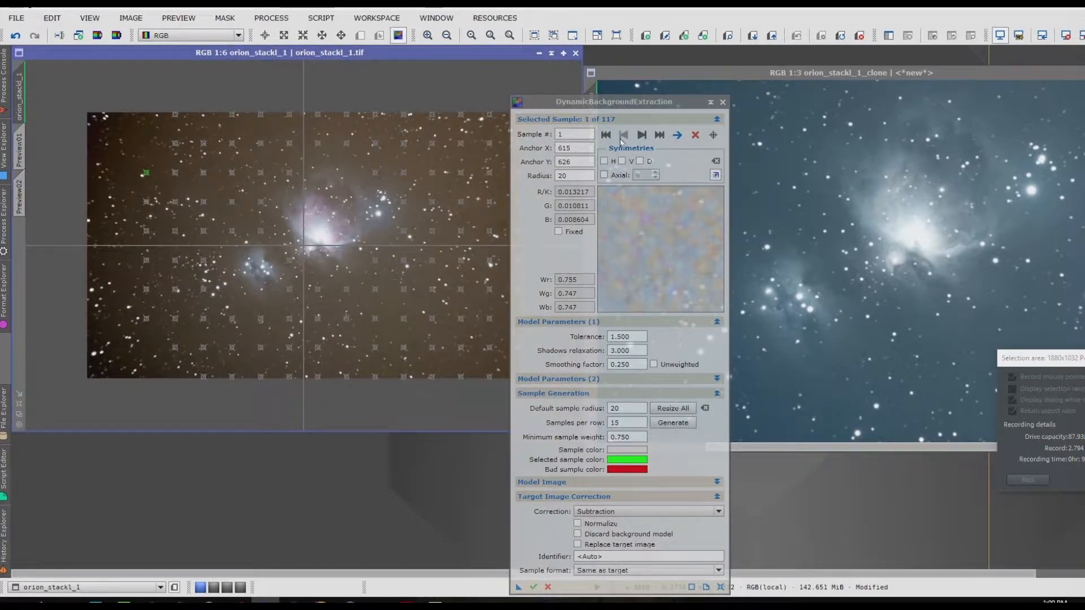
pyautogui.click(643, 136)
pyautogui.write('0')
pyautogui.press('Return')
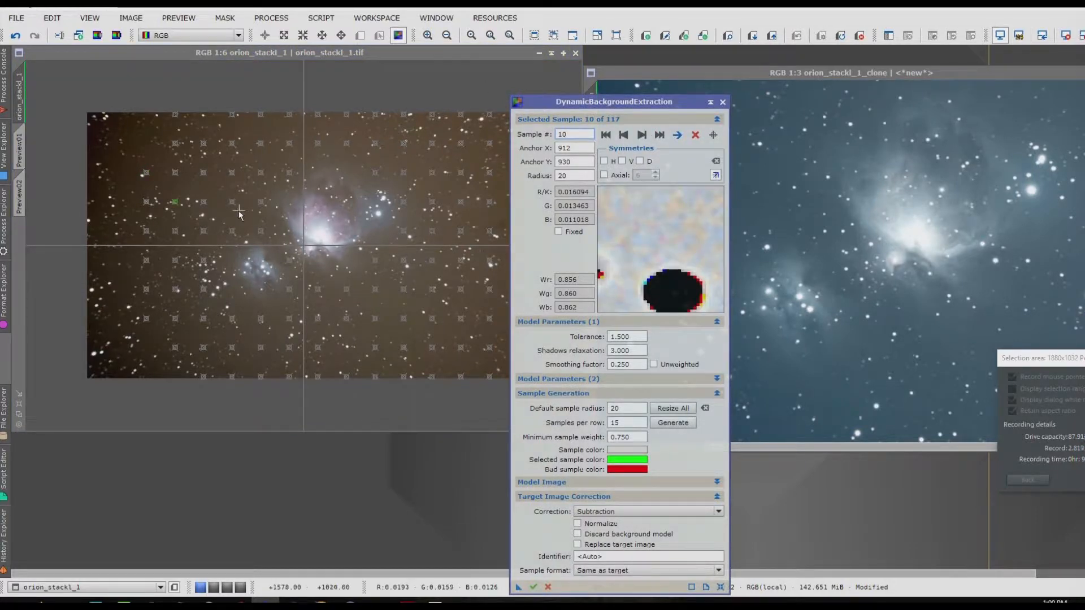
pyautogui.click(175, 204)
pyautogui.moveTo(175, 204); pyautogui.dragTo(178, 198)
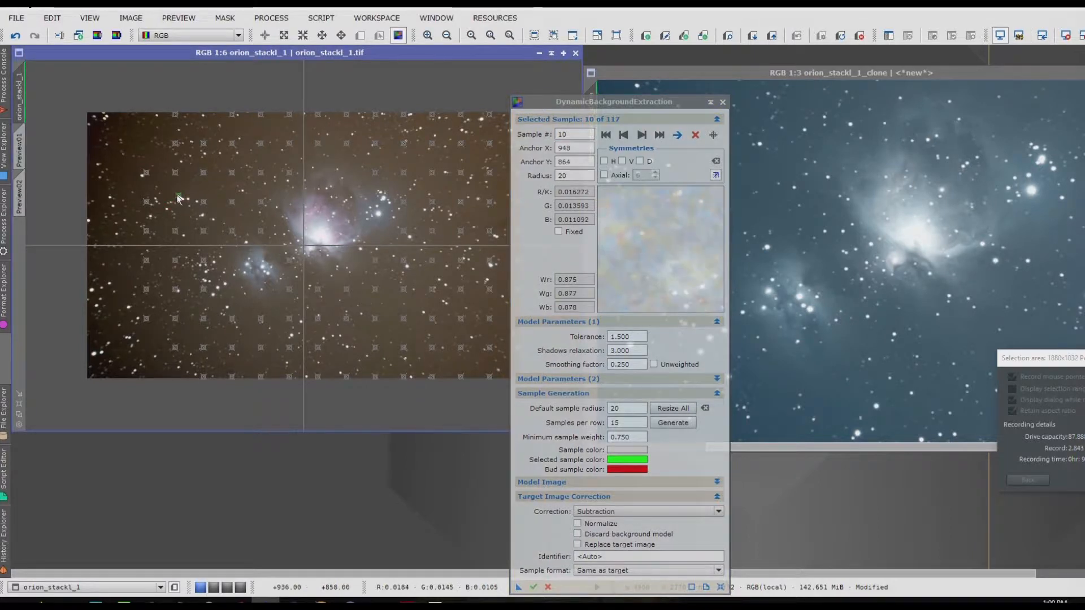
pyautogui.click(643, 135)
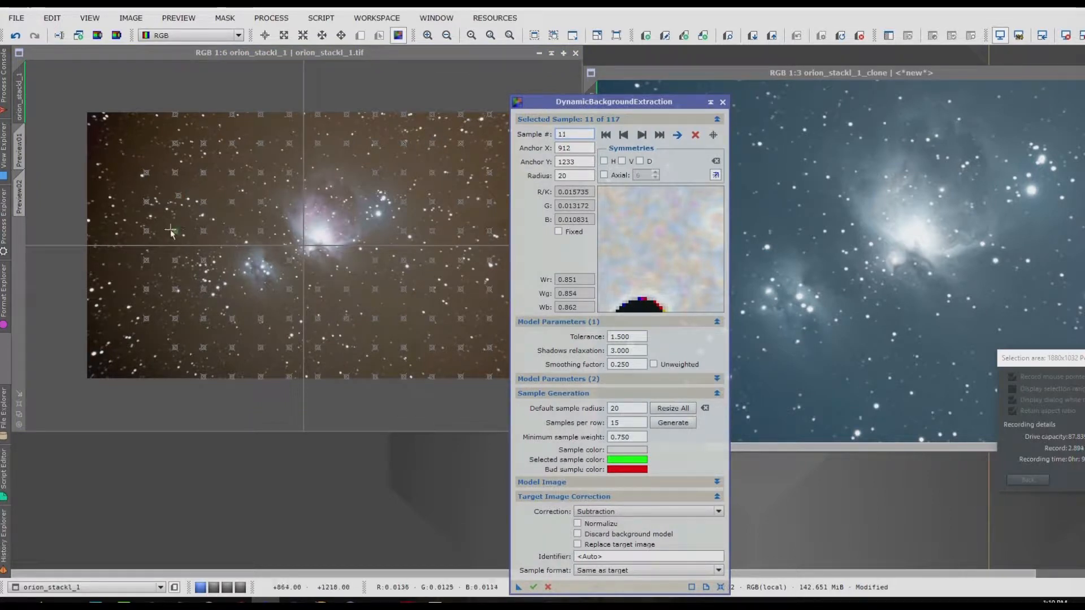
pyautogui.moveTo(176, 232); pyautogui.dragTo(182, 220)
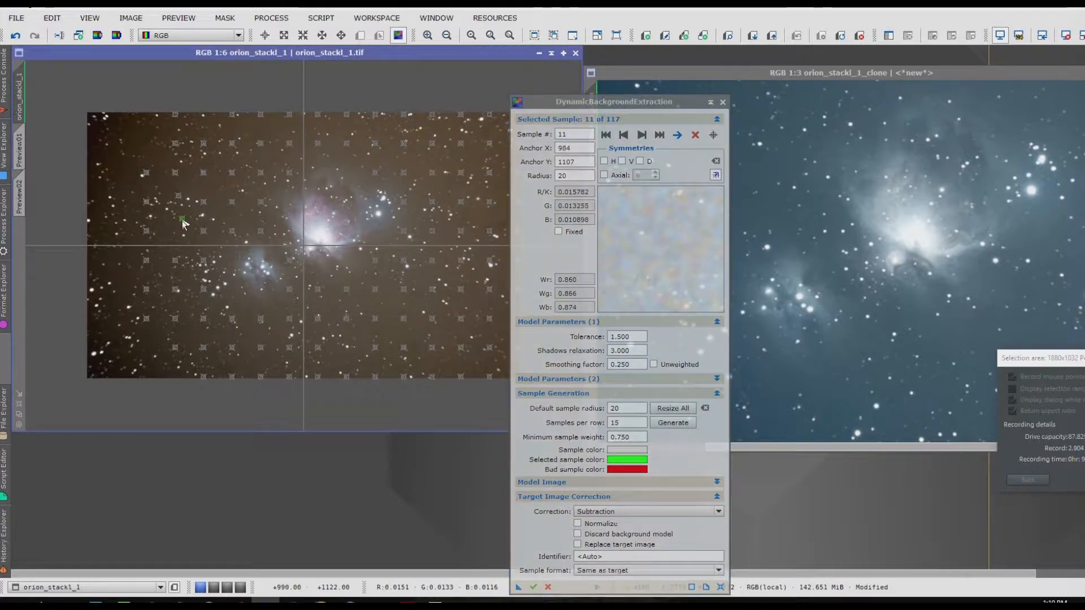
# Step: Step on to sample 13, add a background sample beside it at about X 810, Y 1836, and return to the first sample
pyautogui.click(642, 136)
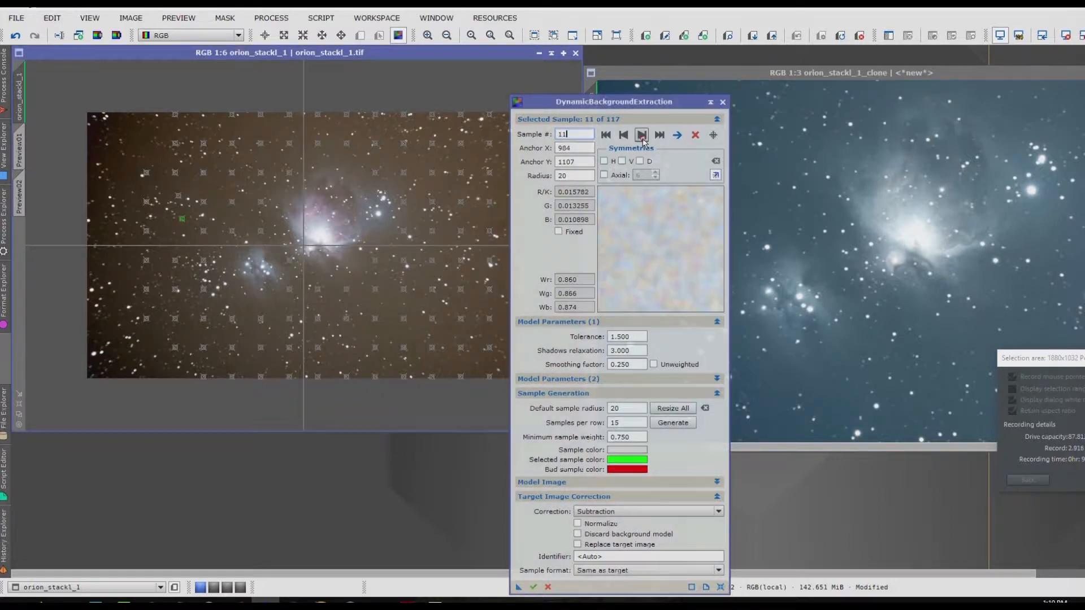
pyautogui.click(642, 136)
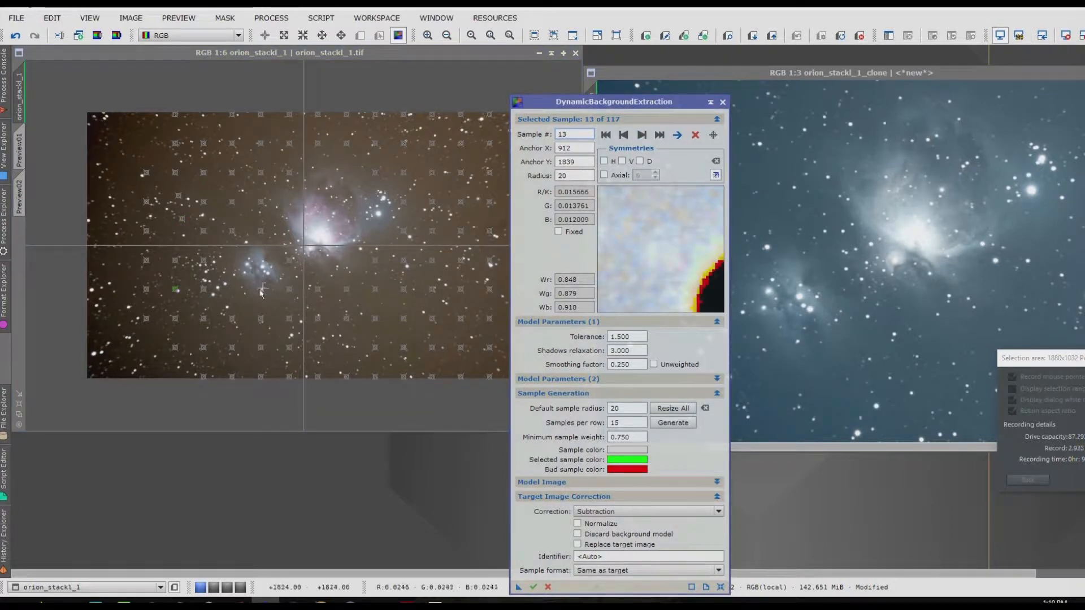
pyautogui.click(167, 290)
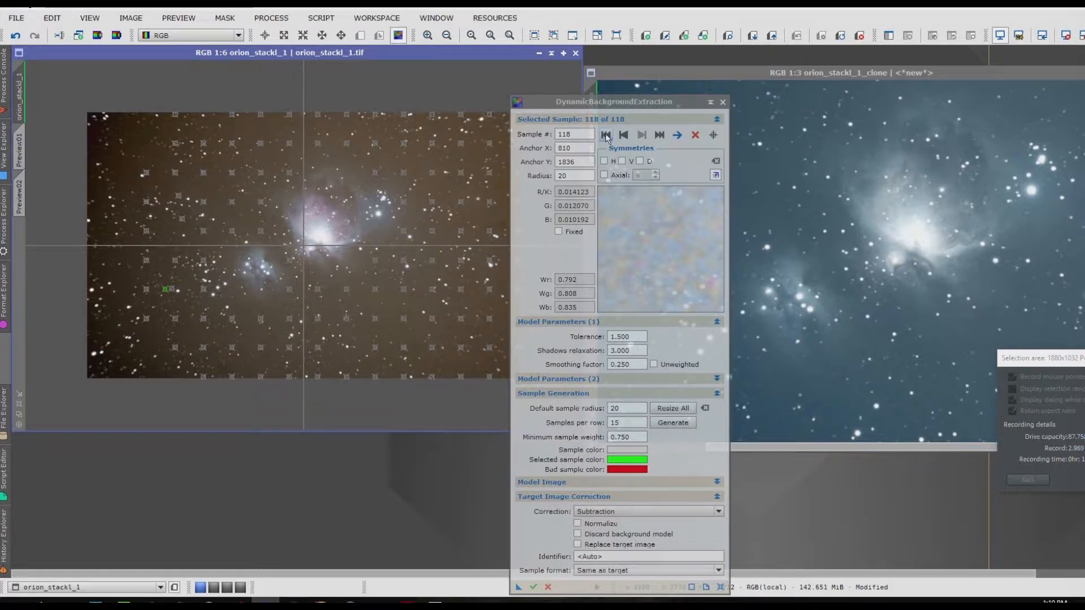
pyautogui.click(605, 136)
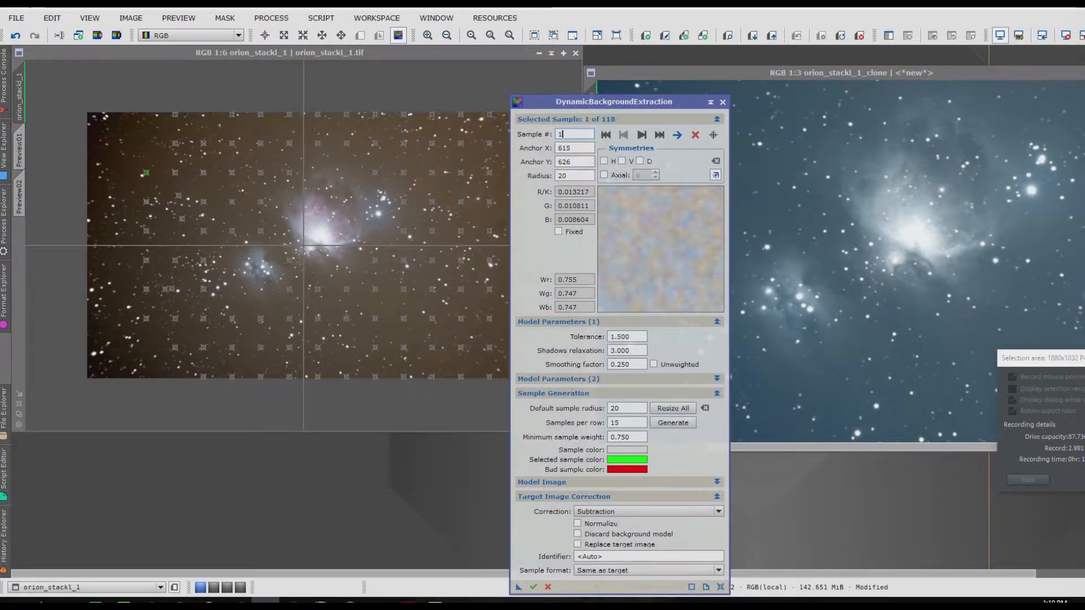
pyautogui.moveTo(1082, 358); pyautogui.dragTo(892, 341)
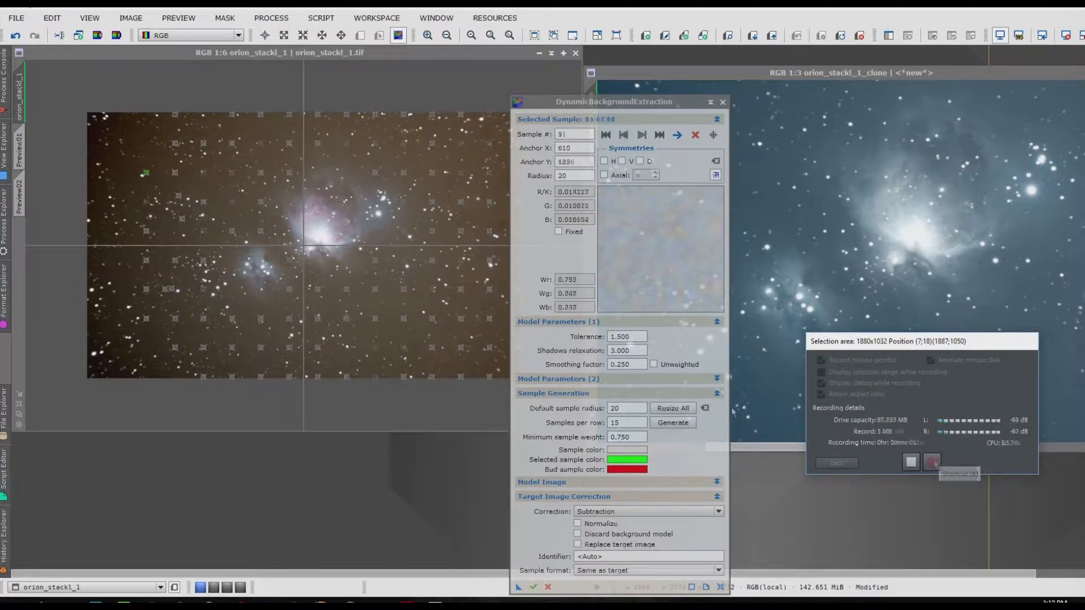
pyautogui.moveTo(978, 350); pyautogui.dragTo(1084, 336)
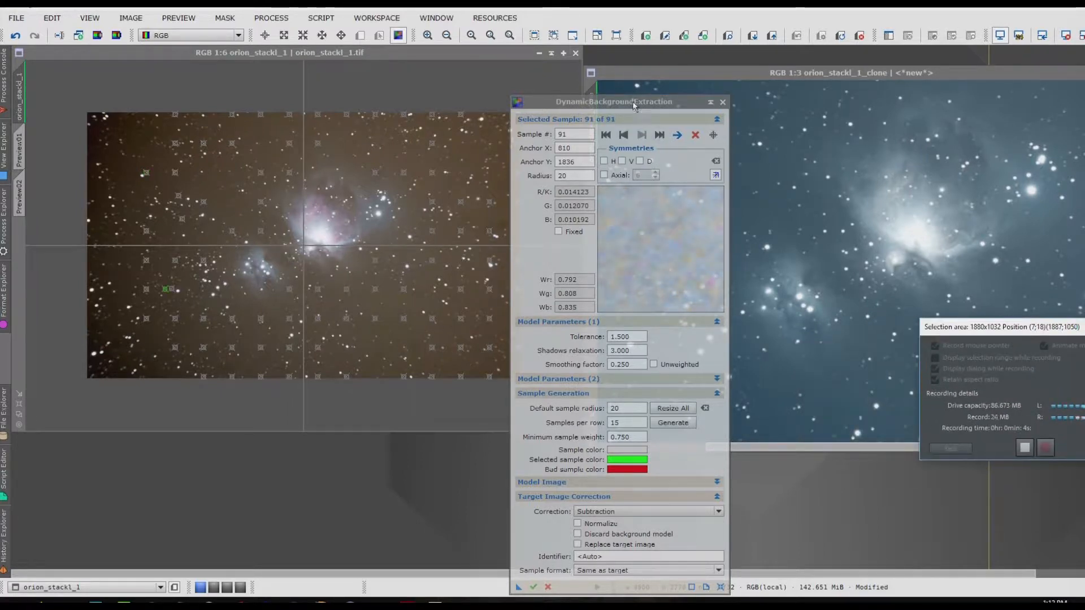
# Step: Review the background samples one by one from the first and delete the one at X 1804, Y 2143, below the smaller nebula
pyautogui.moveTo(634, 105); pyautogui.dragTo(741, 83)
pyautogui.scroll(1, 318, 244)
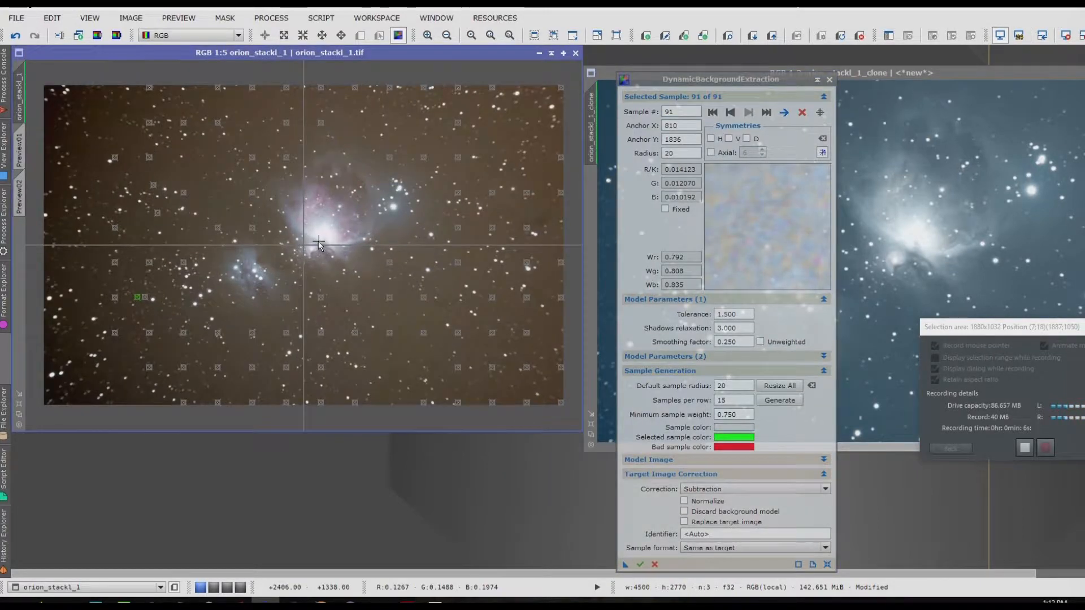
pyautogui.click(712, 112)
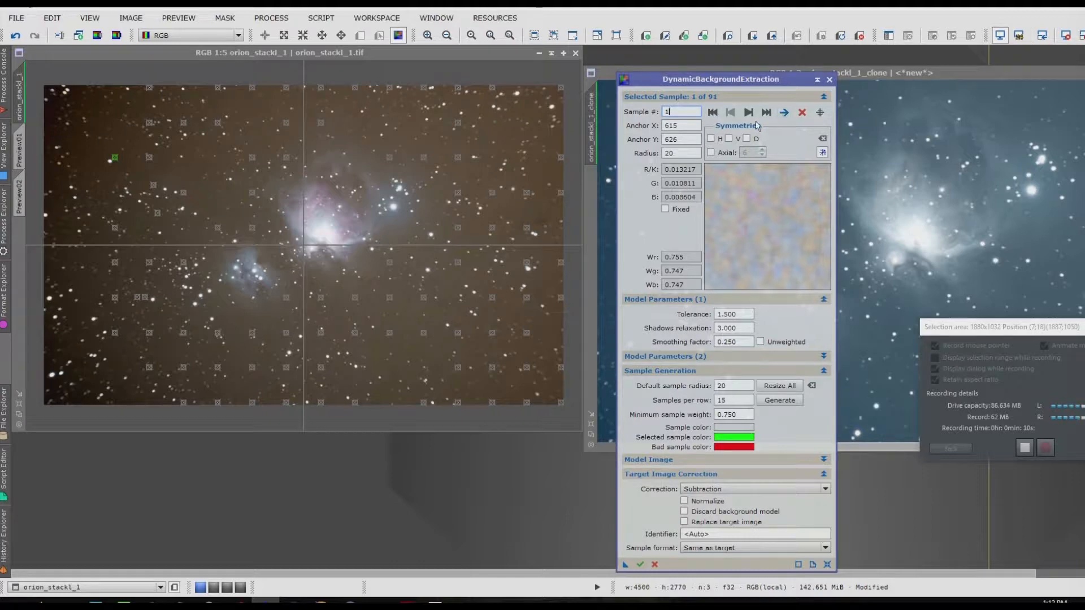
pyautogui.click(752, 114)
pyautogui.click(751, 114)
pyautogui.click(751, 115)
pyautogui.click(751, 114)
pyautogui.click(751, 114)
pyautogui.click(751, 114)
pyautogui.click(752, 114)
pyautogui.click(751, 115)
pyautogui.click(751, 115)
pyautogui.click(751, 114)
pyautogui.click(751, 115)
pyautogui.click(751, 114)
pyautogui.click(751, 114)
pyautogui.click(751, 115)
pyautogui.click(751, 115)
pyautogui.click(751, 114)
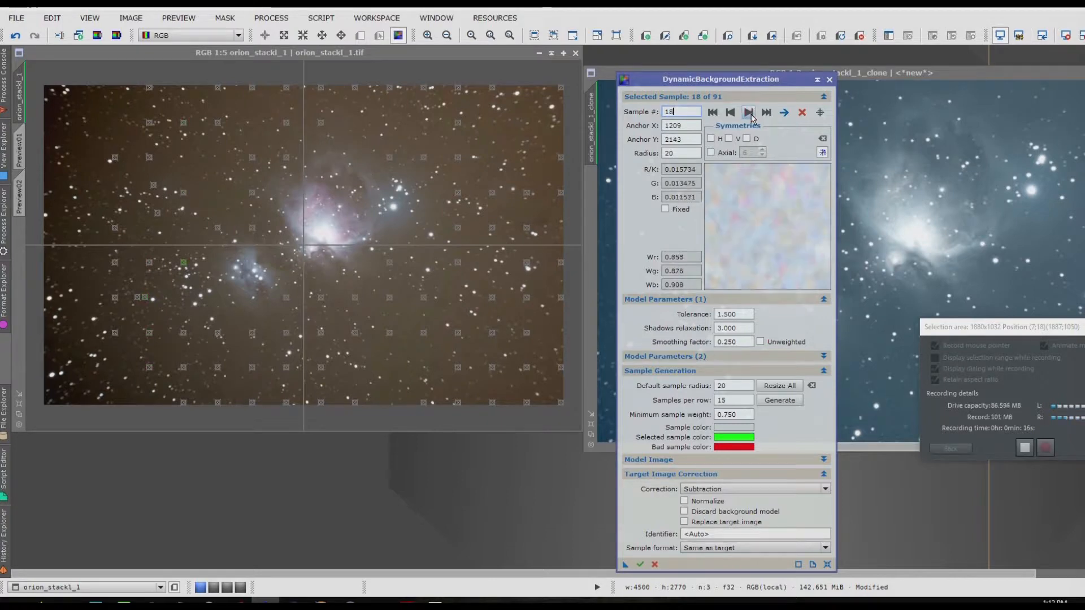
pyautogui.click(751, 114)
pyautogui.click(751, 114)
pyautogui.click(751, 114)
pyautogui.click(751, 114)
pyautogui.click(751, 114)
pyautogui.click(752, 114)
pyautogui.click(751, 114)
pyautogui.click(751, 114)
pyautogui.click(751, 114)
pyautogui.click(752, 114)
pyautogui.click(751, 114)
pyautogui.click(752, 114)
pyautogui.click(751, 115)
pyautogui.click(751, 114)
pyautogui.click(751, 114)
pyautogui.click(751, 114)
pyautogui.click(730, 114)
pyautogui.click(730, 113)
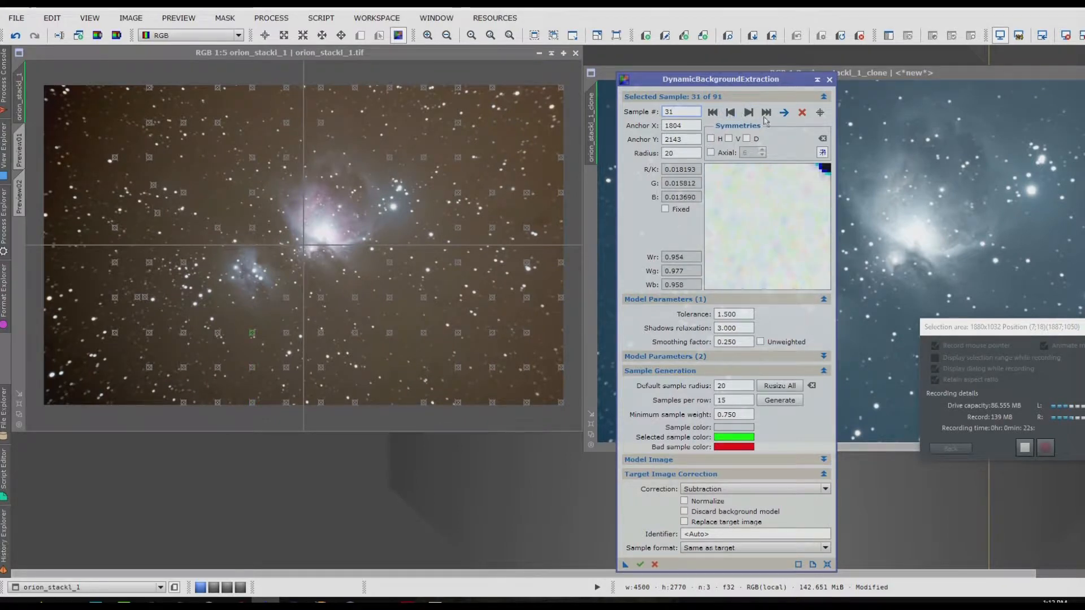
pyautogui.click(801, 114)
# Step: Continue through the samples and delete the one at X 2101, Y 1839 and the one directly below it
pyautogui.click(748, 113)
pyautogui.click(747, 113)
pyautogui.click(748, 113)
pyautogui.click(748, 113)
pyautogui.click(747, 113)
pyautogui.click(748, 113)
pyautogui.click(748, 113)
pyautogui.click(748, 113)
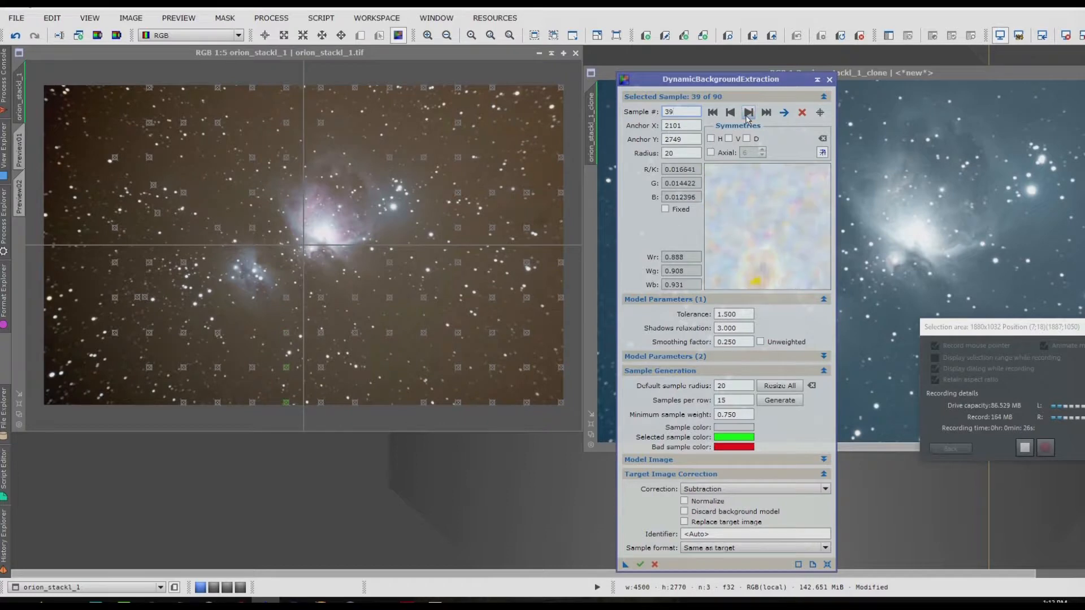
pyautogui.click(730, 114)
pyautogui.click(730, 113)
pyautogui.click(729, 114)
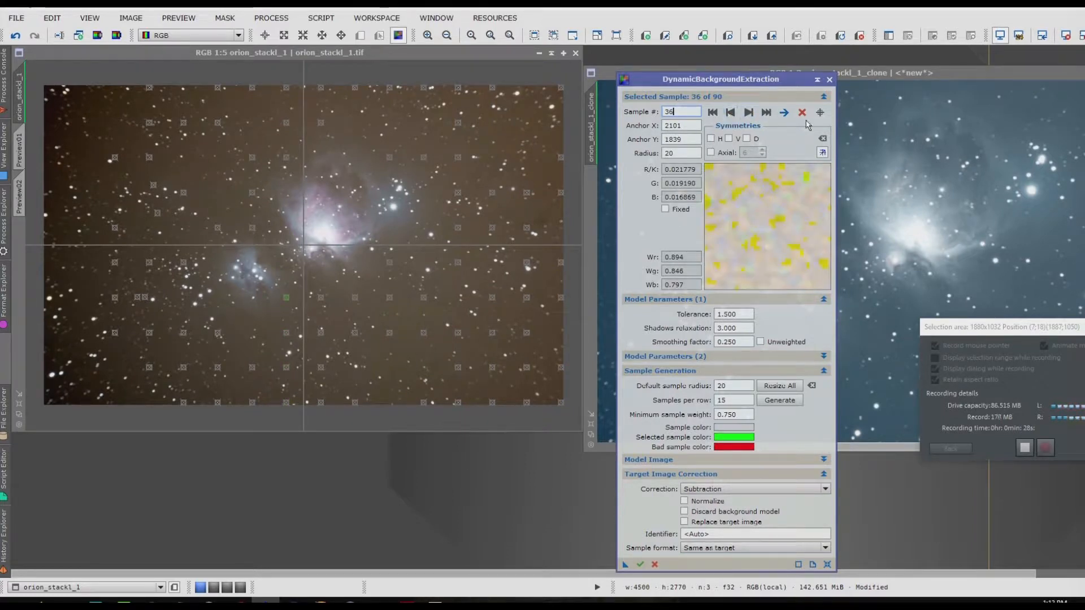
pyautogui.click(800, 117)
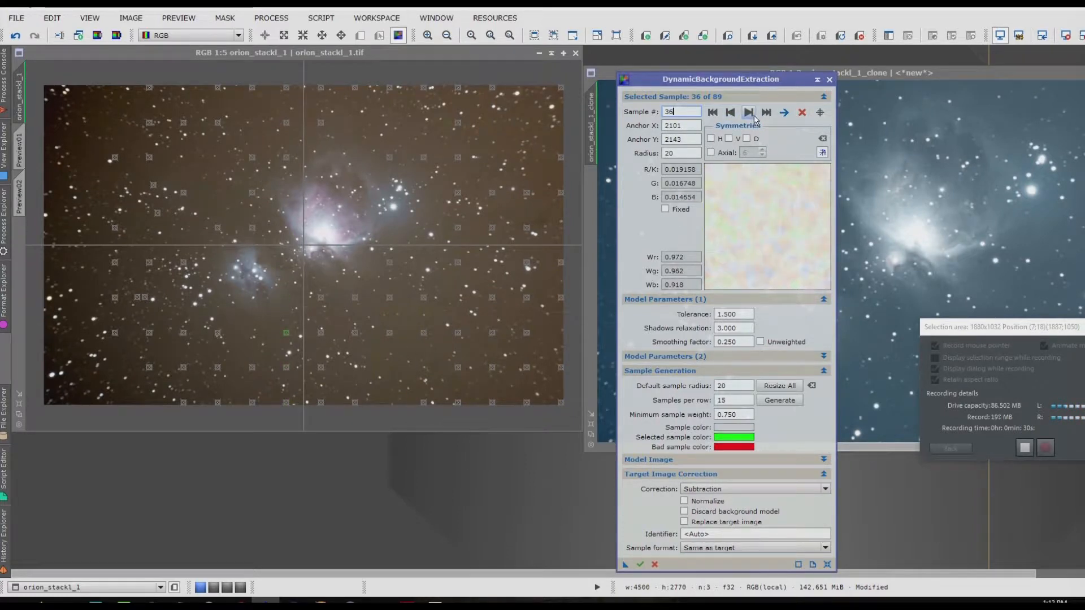
pyautogui.click(801, 115)
# Step: Delete the background sample at X 2101, Y 2749 on the image's lower edge
pyautogui.click(749, 113)
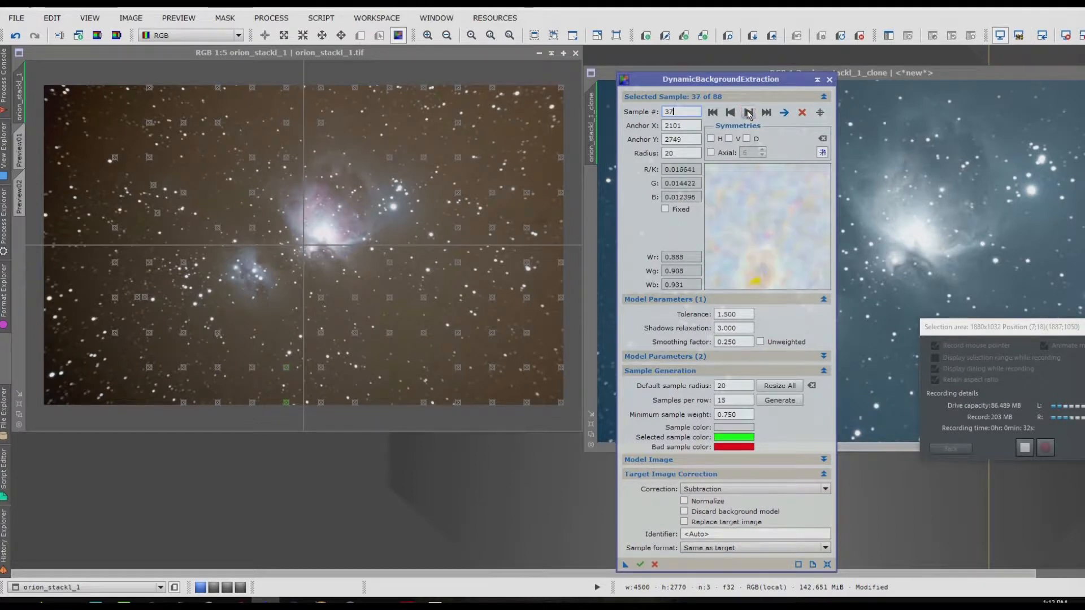
pyautogui.click(749, 112)
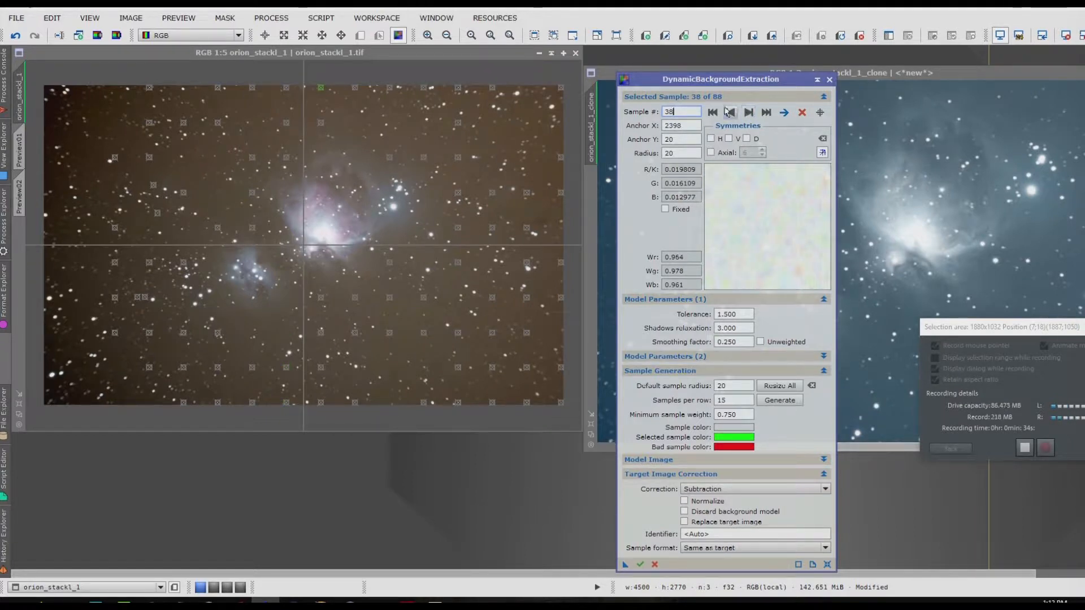
pyautogui.click(729, 111)
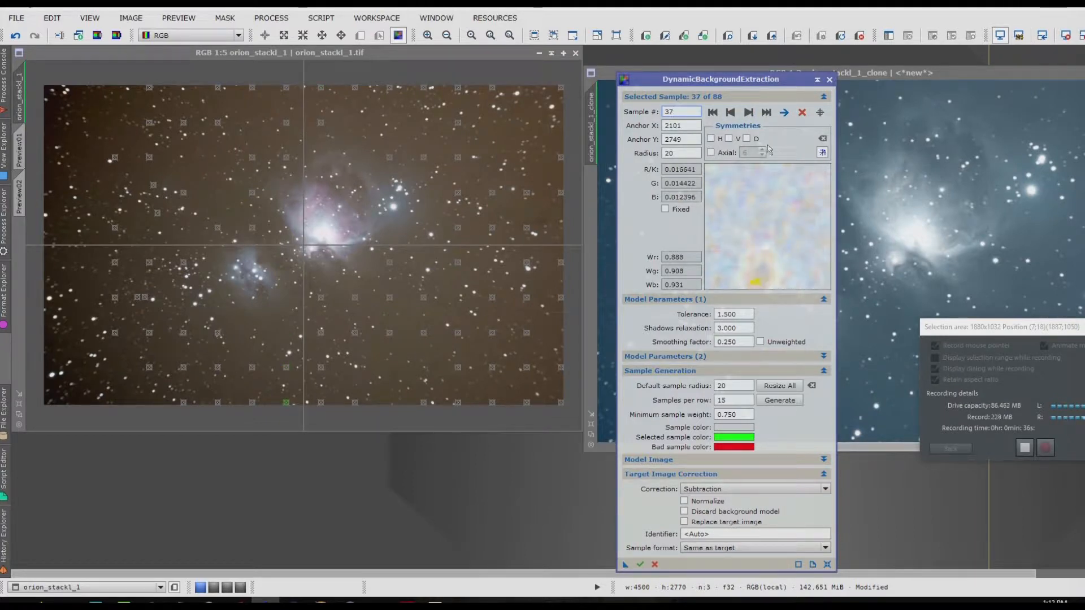
pyautogui.click(802, 113)
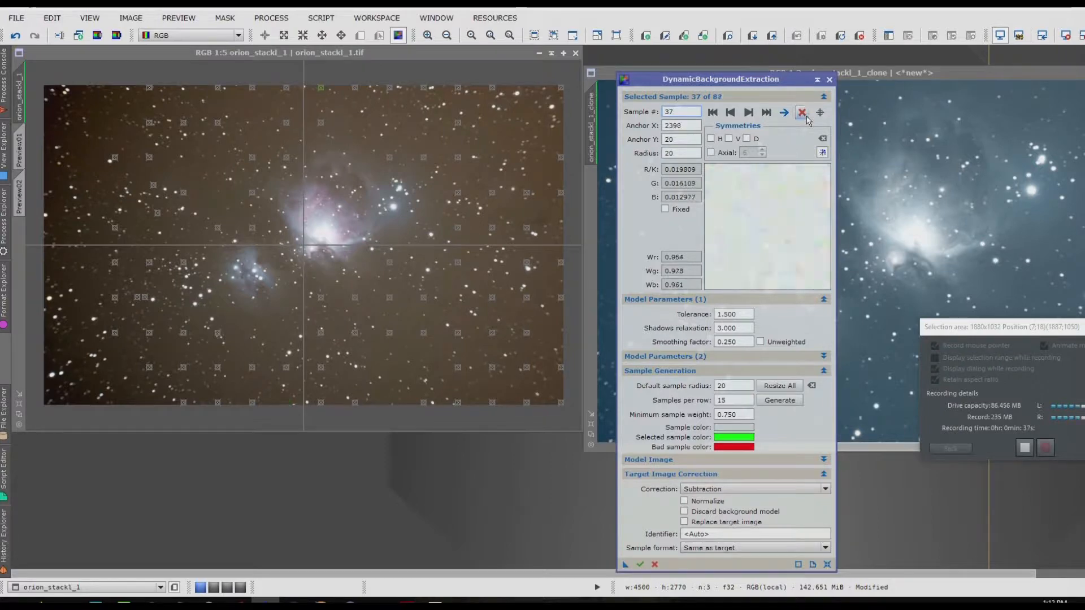
# Step: Continue through the samples and delete the two at X 2993, Y 1536 and X 2993, Y 1839
pyautogui.click(749, 112)
pyautogui.click(748, 112)
pyautogui.click(749, 113)
pyautogui.click(749, 113)
pyautogui.click(749, 112)
pyautogui.click(749, 113)
pyautogui.click(749, 112)
pyautogui.click(749, 113)
pyautogui.click(749, 113)
pyautogui.click(749, 112)
pyautogui.click(749, 113)
pyautogui.click(749, 113)
pyautogui.click(749, 113)
pyautogui.click(749, 112)
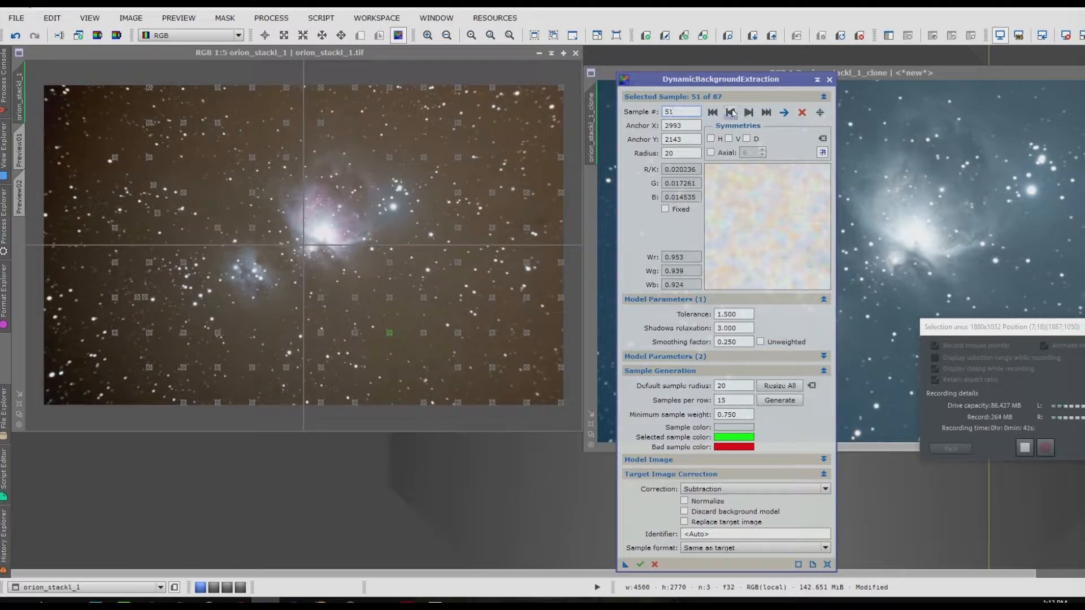
pyautogui.click(730, 113)
pyautogui.click(731, 113)
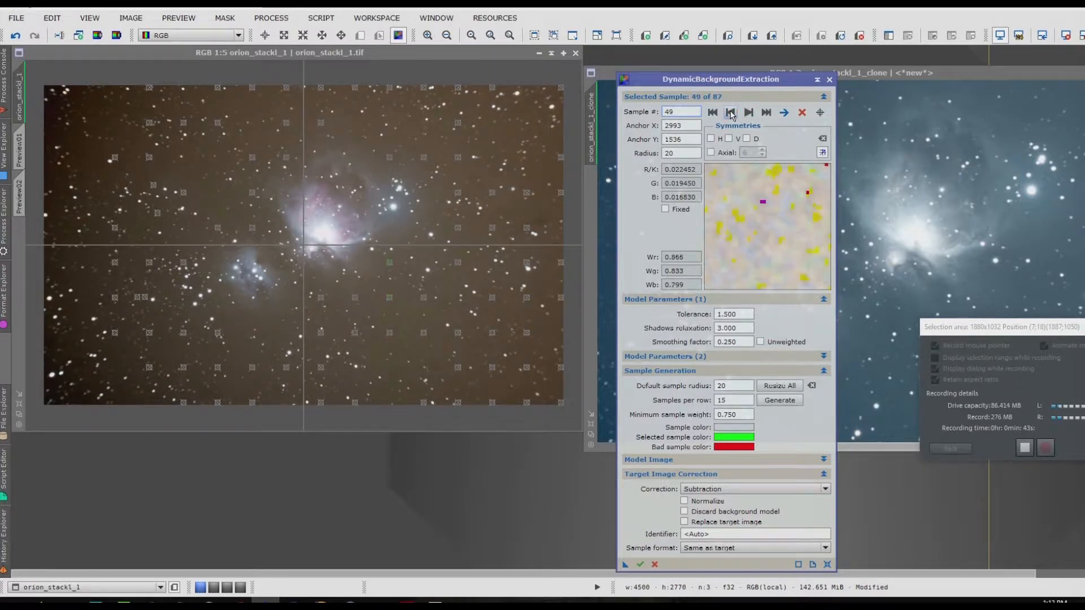
pyautogui.click(802, 112)
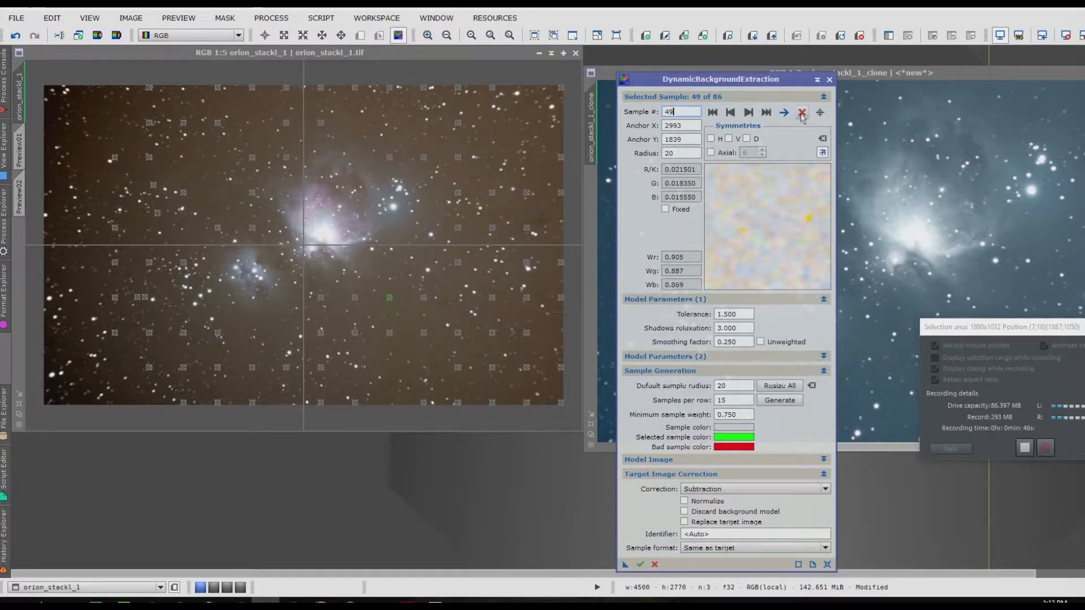
pyautogui.click(802, 112)
# Step: Delete the background sample at X 3290, Y 20 on the image's upper edge
pyautogui.click(748, 112)
pyautogui.click(749, 113)
pyautogui.click(749, 113)
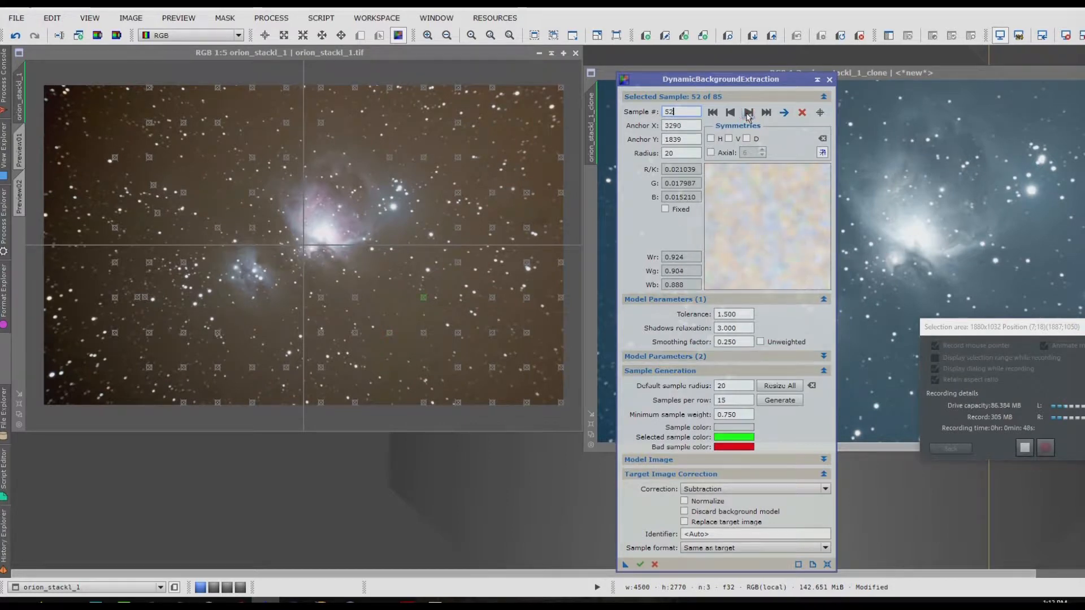
pyautogui.click(731, 113)
pyautogui.click(731, 112)
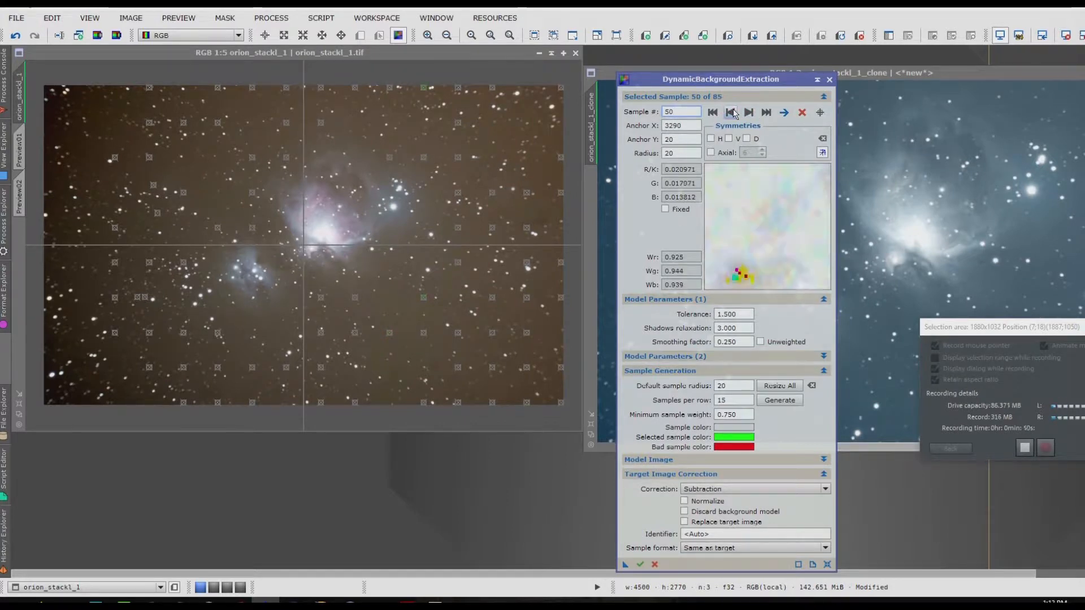
pyautogui.click(802, 112)
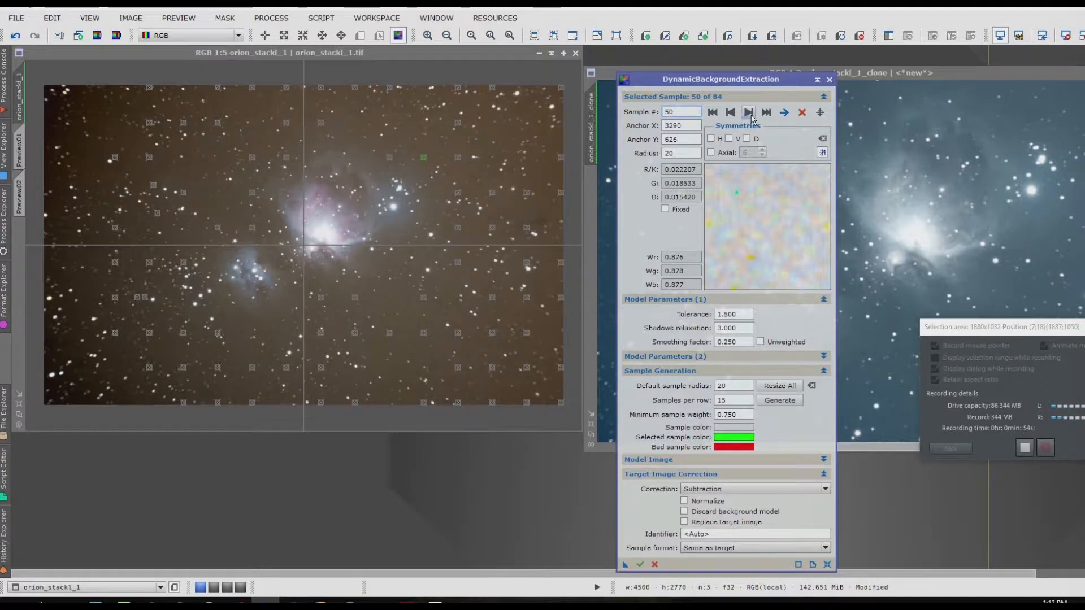
# Step: Step through the X 3290 column of background samples and delete its last sample, number 53
pyautogui.click(751, 115)
pyautogui.click(751, 115)
pyautogui.click(751, 115)
pyautogui.click(751, 115)
pyautogui.click(751, 115)
pyautogui.click(728, 109)
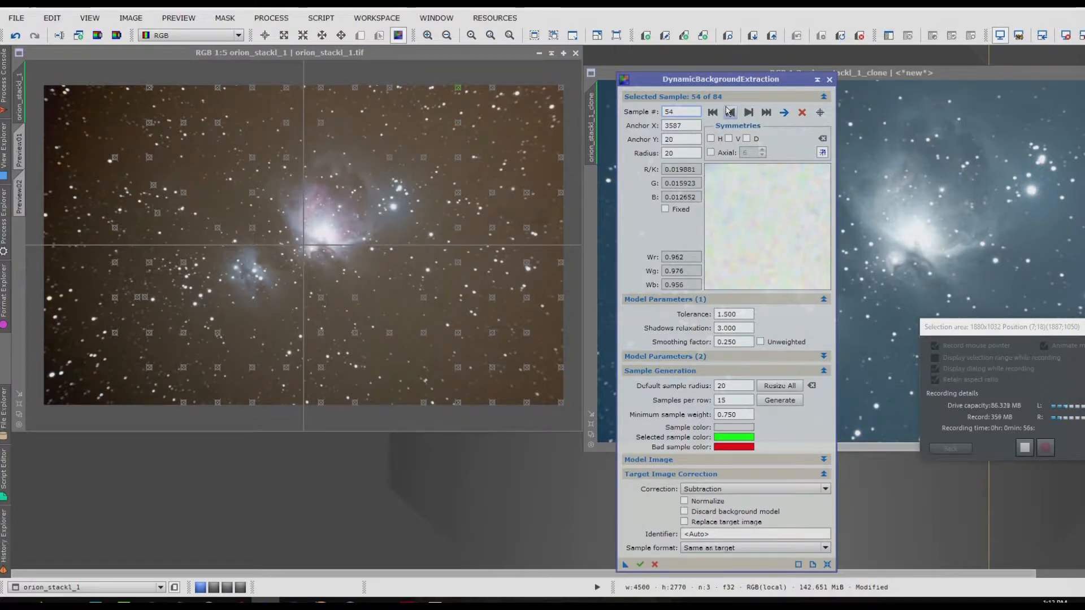
pyautogui.click(729, 110)
pyautogui.click(803, 114)
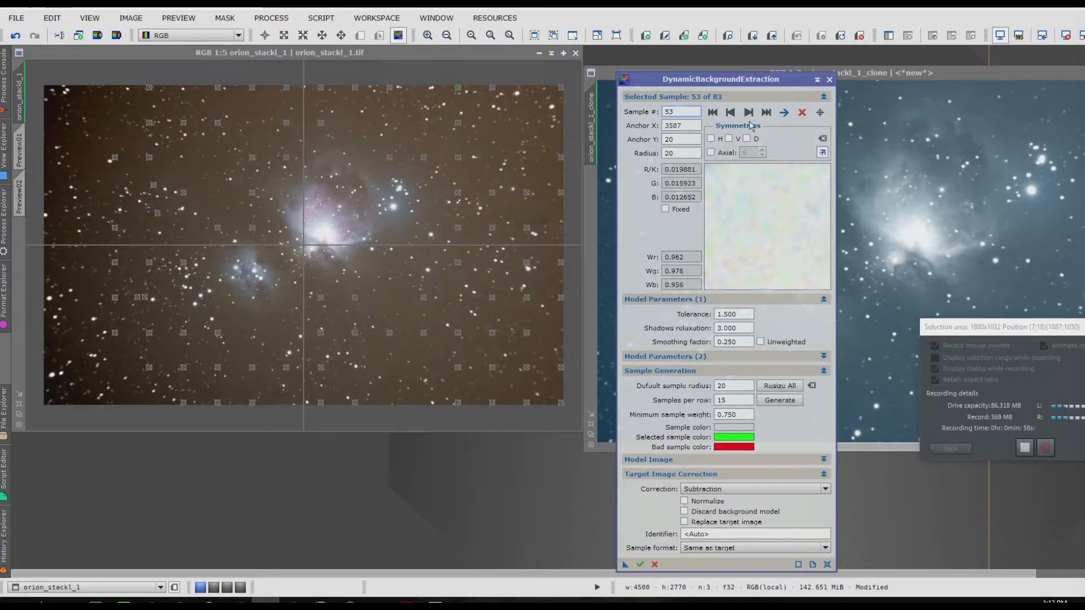
# Step: Review the remaining background samples up to the last one, checking each for stars, and step back to sample 72
pyautogui.click(748, 112)
pyautogui.click(748, 112)
pyautogui.click(749, 112)
pyautogui.click(749, 112)
pyautogui.click(749, 112)
pyautogui.click(749, 113)
pyautogui.click(749, 113)
pyautogui.click(748, 112)
pyautogui.click(749, 112)
pyautogui.click(749, 112)
pyautogui.click(749, 112)
pyautogui.click(749, 112)
pyautogui.click(749, 113)
pyautogui.click(749, 113)
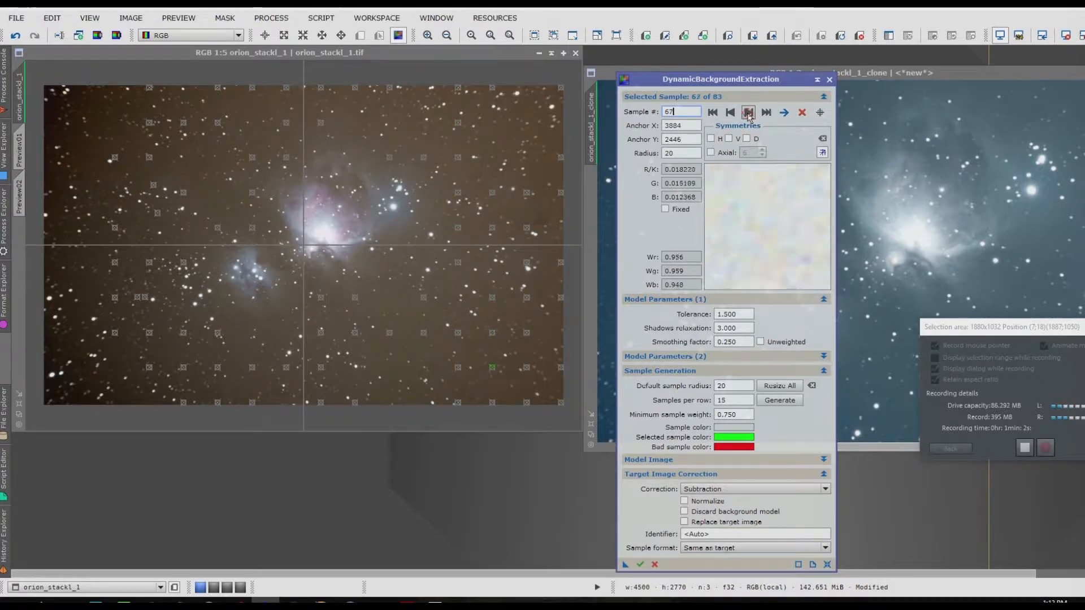
pyautogui.click(749, 112)
pyautogui.click(748, 113)
pyautogui.click(749, 113)
pyautogui.click(749, 113)
pyautogui.click(748, 112)
pyautogui.click(749, 112)
pyautogui.click(749, 112)
pyautogui.click(749, 112)
pyautogui.click(749, 113)
pyautogui.click(749, 113)
pyautogui.click(749, 112)
pyautogui.click(749, 113)
pyautogui.click(749, 113)
pyautogui.click(749, 113)
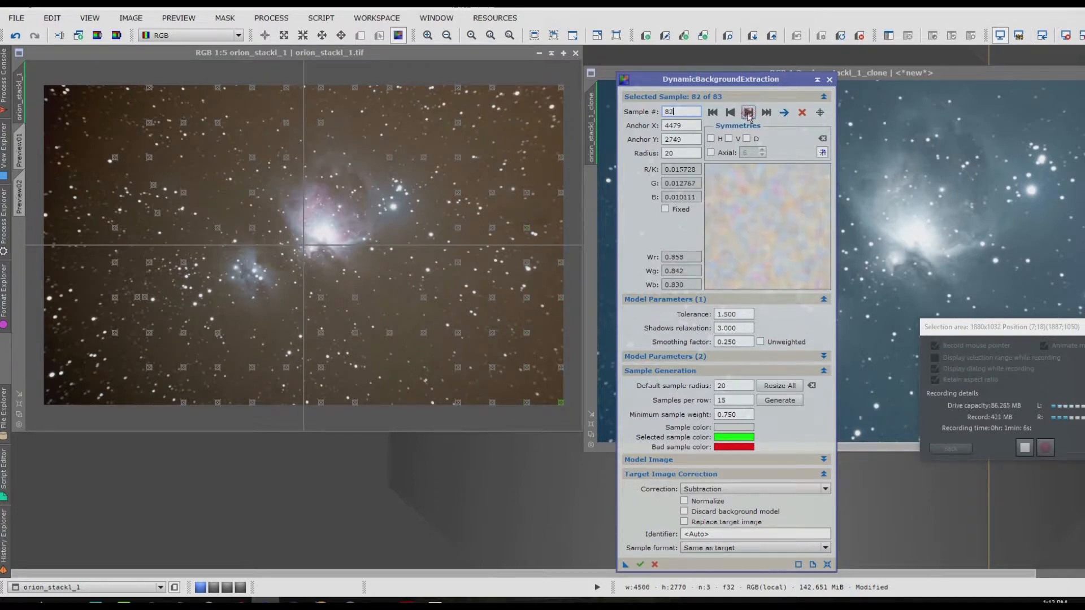
pyautogui.click(748, 112)
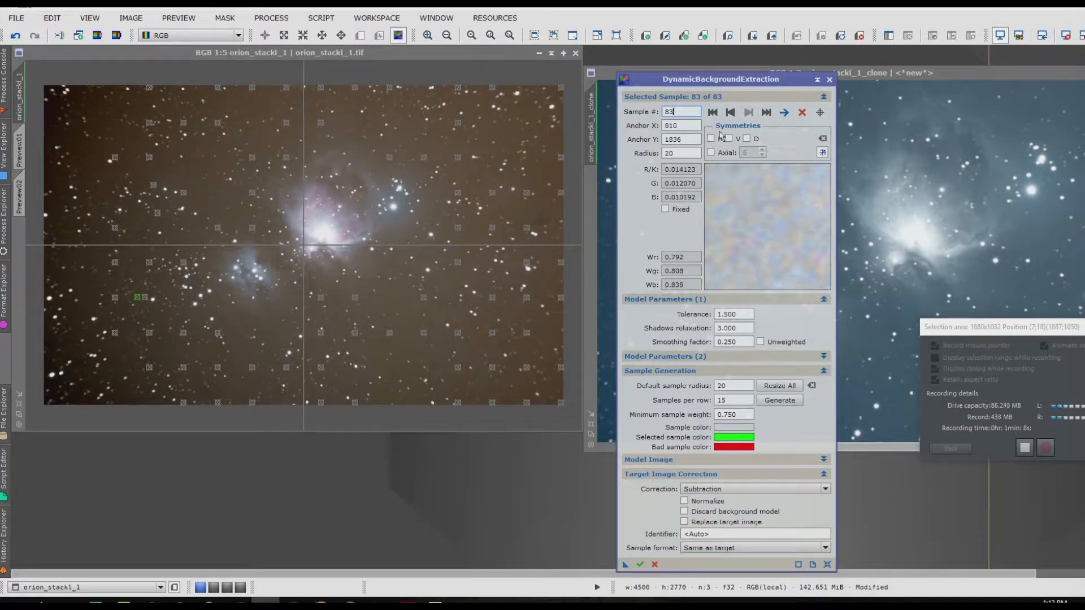
pyautogui.click(731, 112)
pyautogui.click(730, 113)
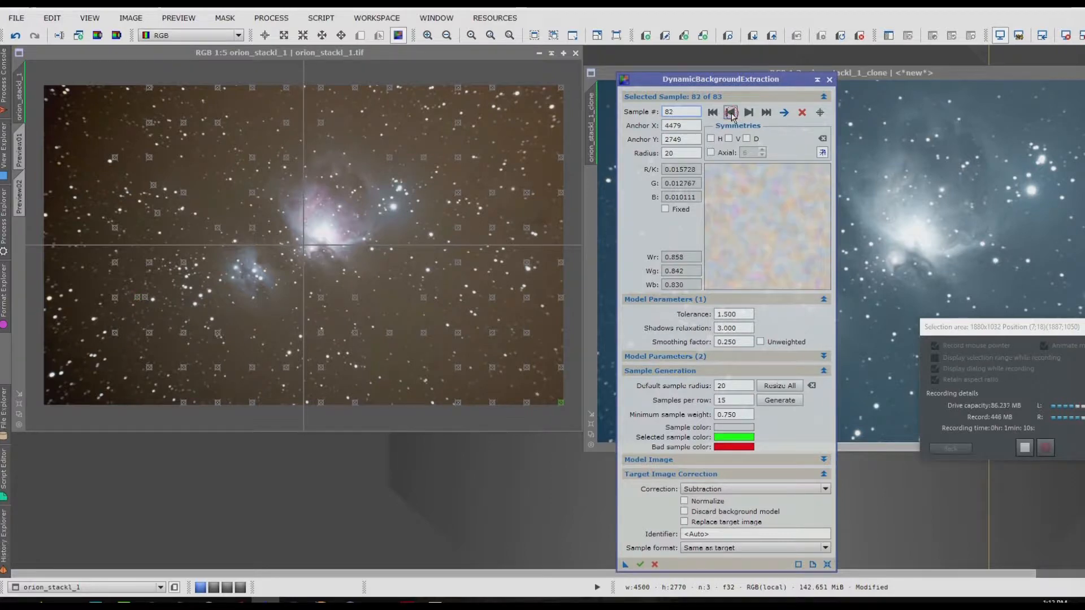
pyautogui.click(730, 112)
pyautogui.click(731, 112)
pyautogui.click(730, 112)
pyautogui.click(730, 113)
pyautogui.click(730, 112)
pyautogui.click(730, 112)
pyautogui.click(730, 113)
pyautogui.click(731, 112)
pyautogui.click(731, 112)
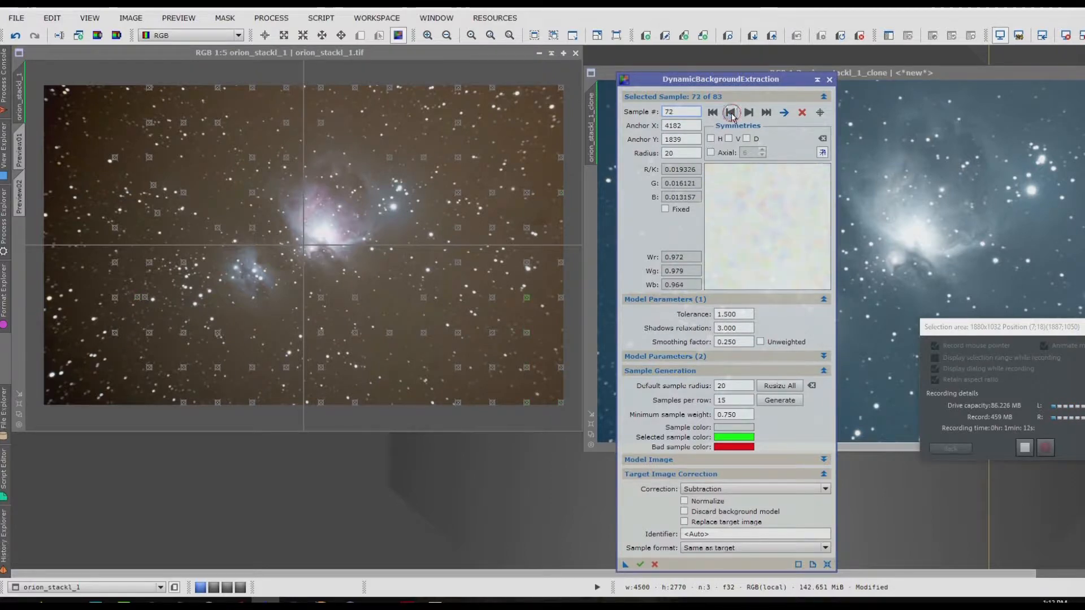
# Step: Apply DynamicBackgroundExtraction to the Orion image and move the corrected image's window off the background model
pyautogui.click(626, 564)
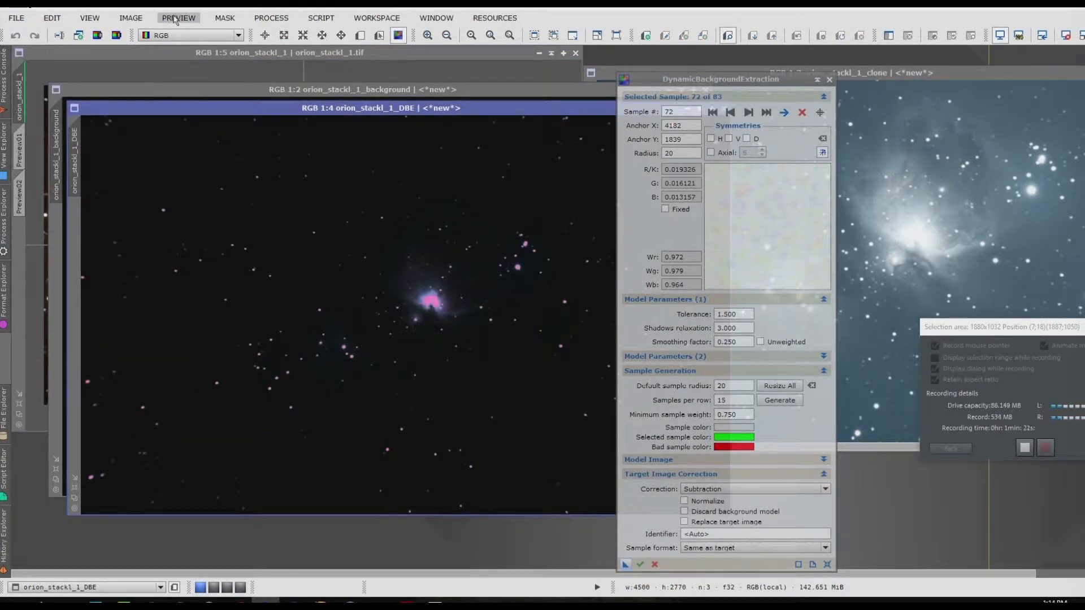
pyautogui.moveTo(207, 117); pyautogui.dragTo(236, 190)
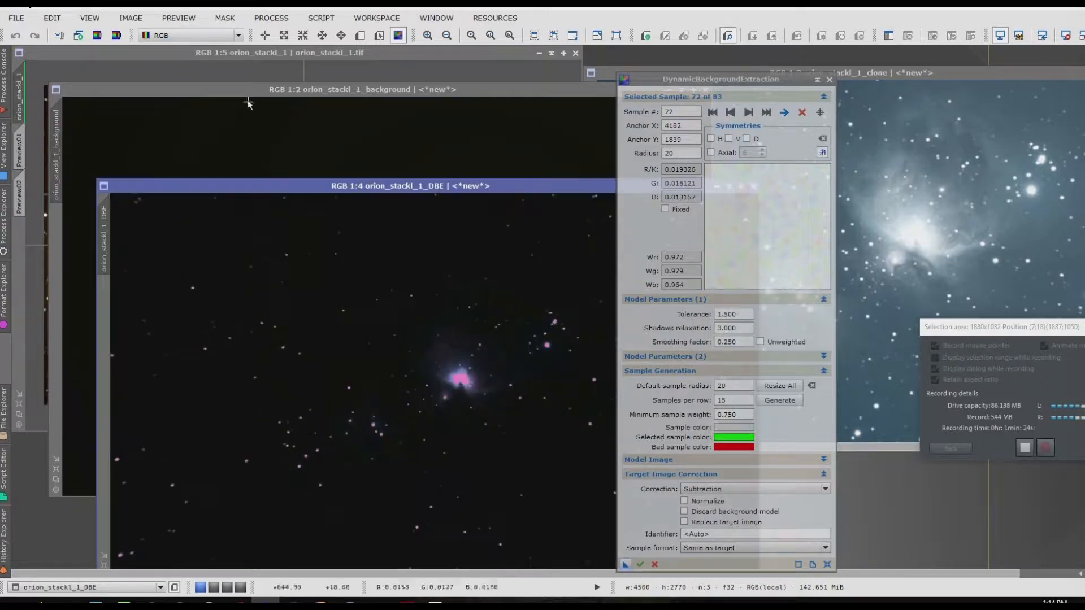
# Step: Apply an STF AutoStretch to the orion_stackl_1_background image to show the whole extracted gradient
pyautogui.click(238, 88)
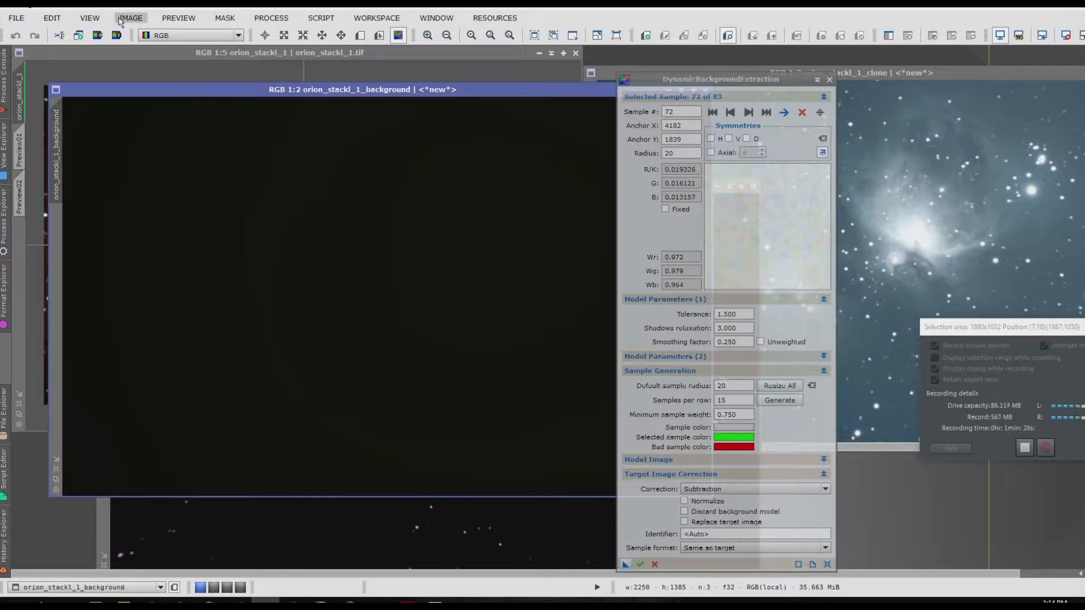
pyautogui.click(120, 20)
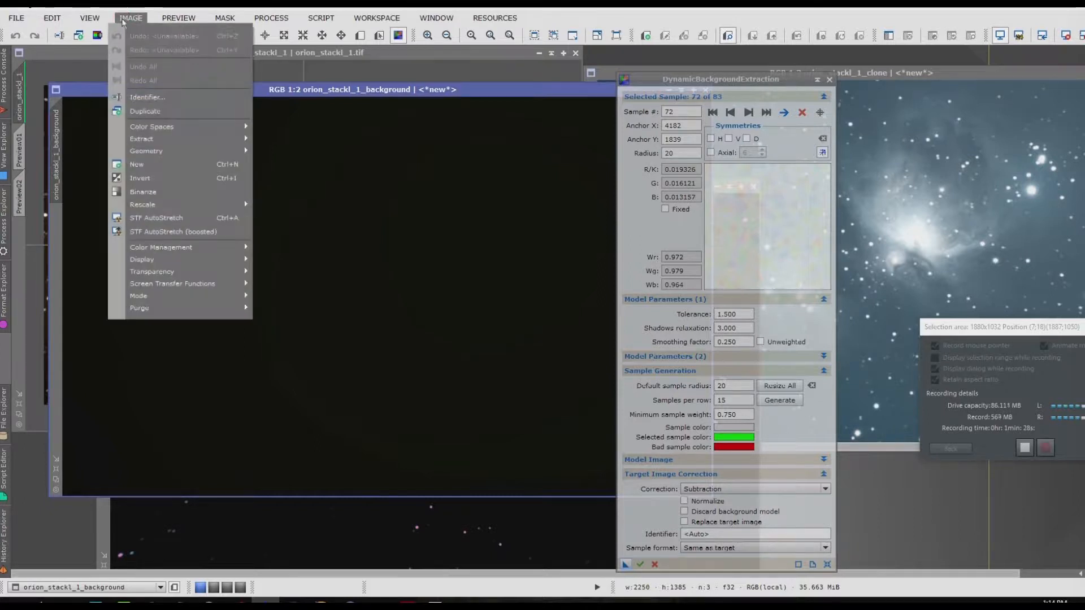
pyautogui.click(164, 219)
pyautogui.scroll(-1, 382, 245)
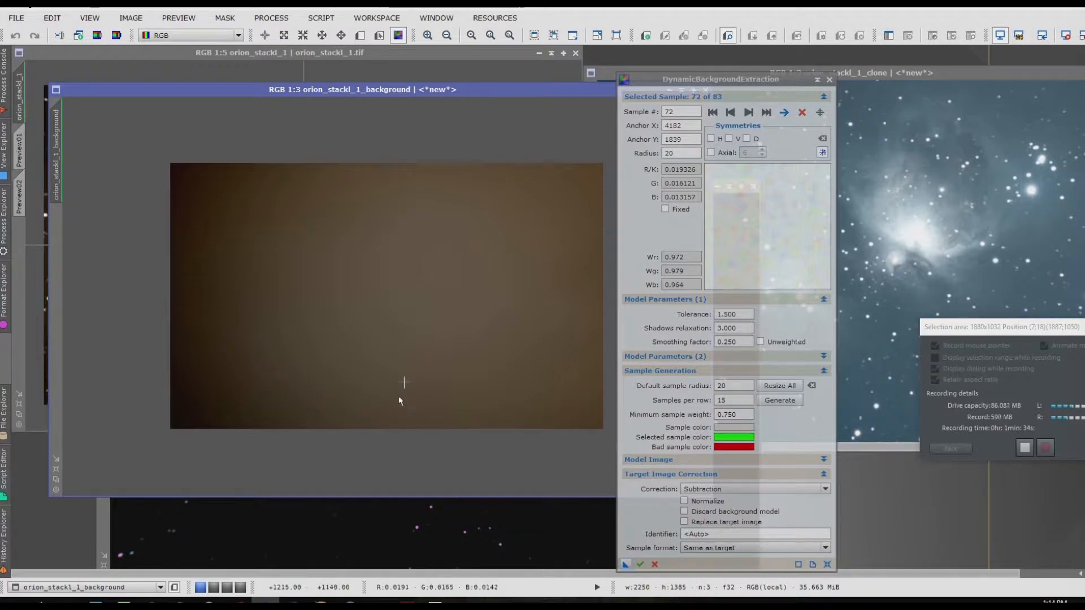
# Step: Bring the orion_stackl_1_DBE image forward, move it clear of the background model and apply an STF AutoStretch to it
pyautogui.click(100, 544)
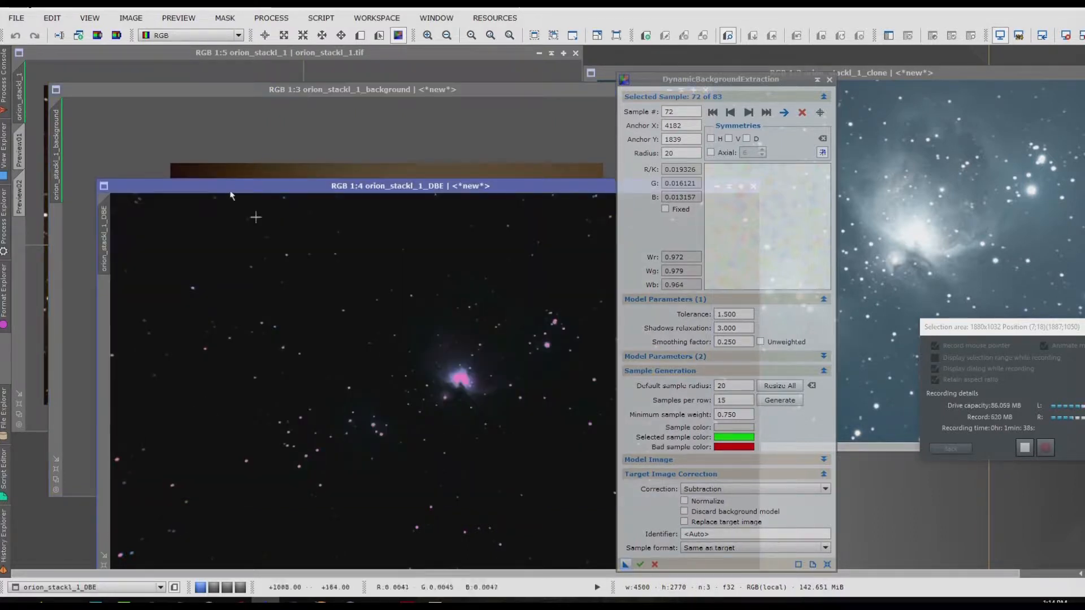
pyautogui.moveTo(187, 192); pyautogui.dragTo(126, 112)
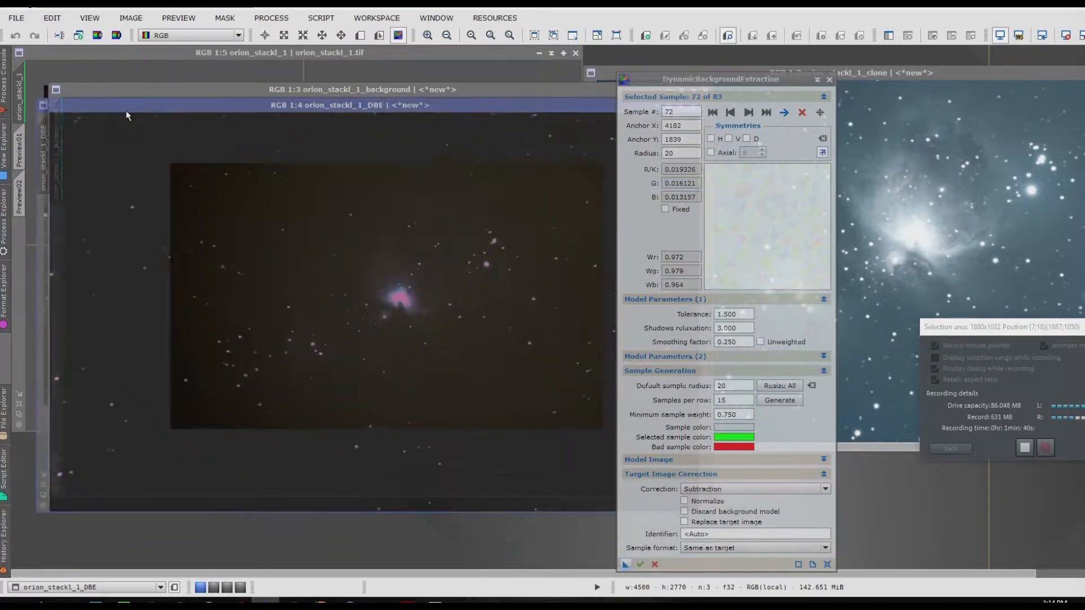
pyautogui.click(141, 20)
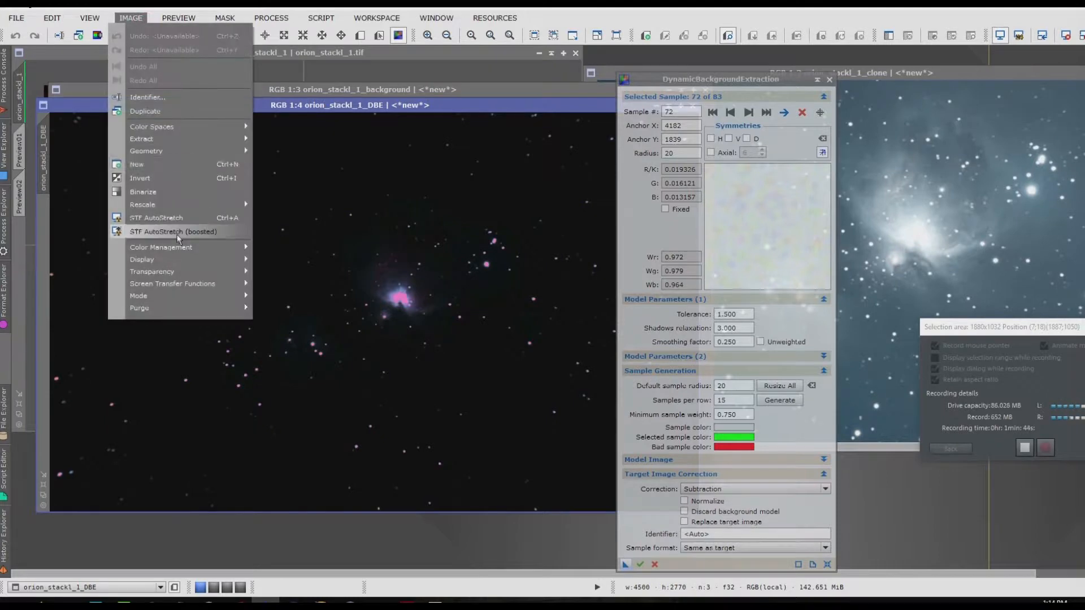
pyautogui.click(172, 221)
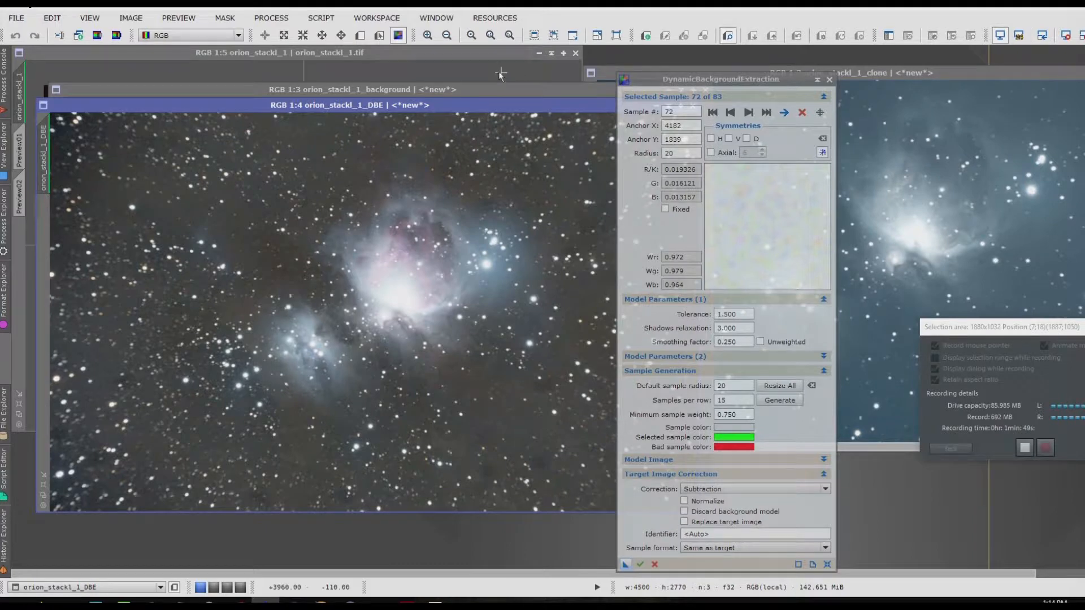
# Step: Move the other image windows clear of orion_stackl_1_DBE, reposition it, and close the DynamicBackgroundExtraction session
pyautogui.moveTo(464, 56); pyautogui.dragTo(620, 329)
pyautogui.moveTo(176, 91); pyautogui.dragTo(285, 364)
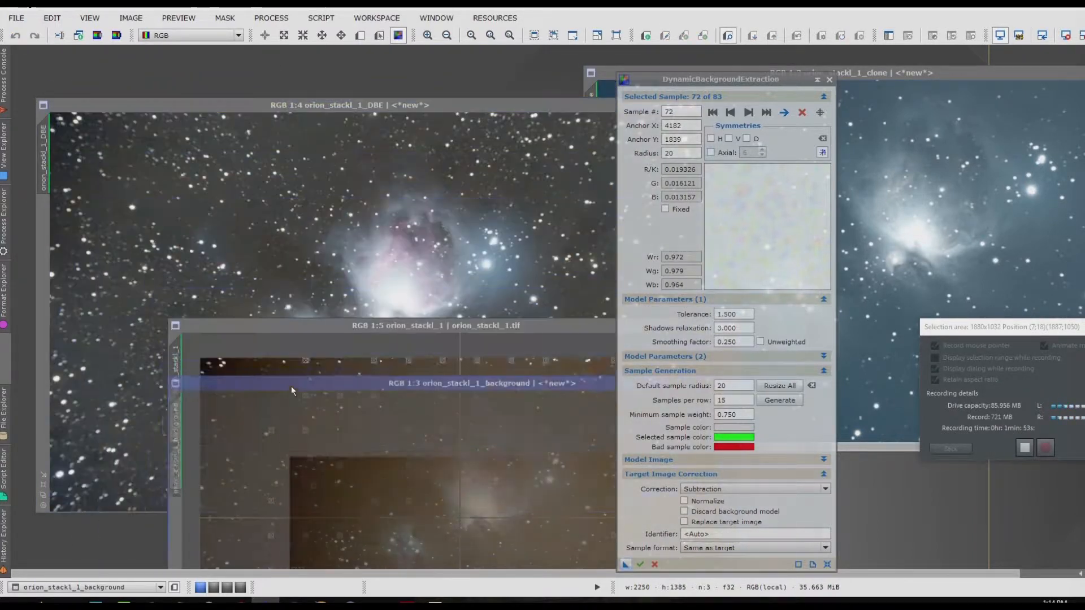
pyautogui.moveTo(219, 101)
pyautogui.mouseDown()
pyautogui.moveTo(320, 324)
pyautogui.moveTo(239, 314)
pyautogui.moveTo(198, 166)
pyautogui.mouseUp()
pyautogui.moveTo(965, 70)
pyautogui.mouseDown()
pyautogui.moveTo(1025, 172)
pyautogui.moveTo(1026, 194)
pyautogui.mouseUp()
pyautogui.moveTo(468, 169); pyautogui.dragTo(859, 123)
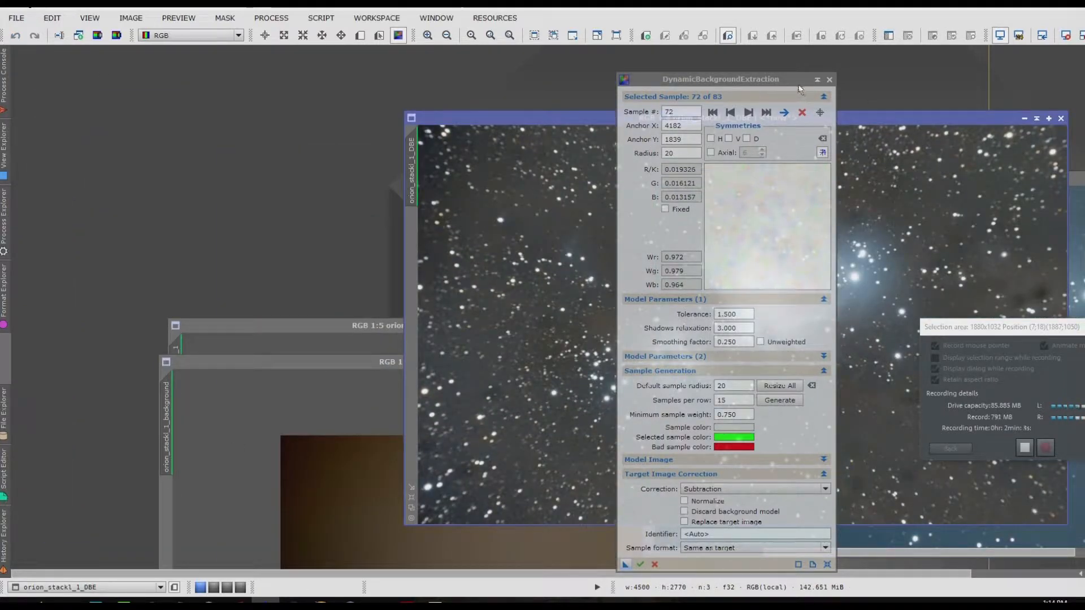
pyautogui.click(830, 80)
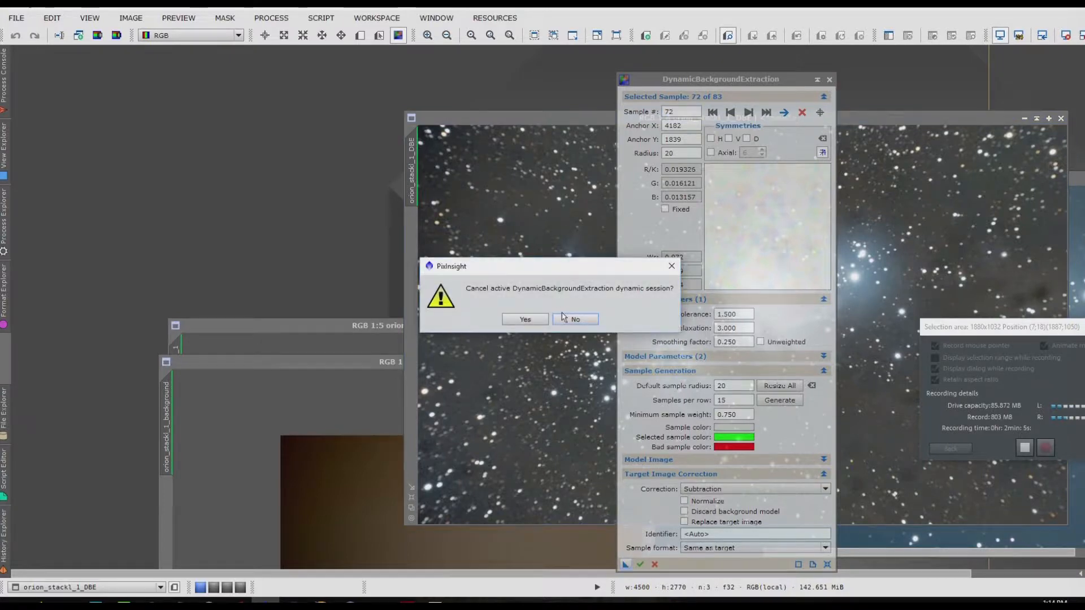
pyautogui.click(525, 320)
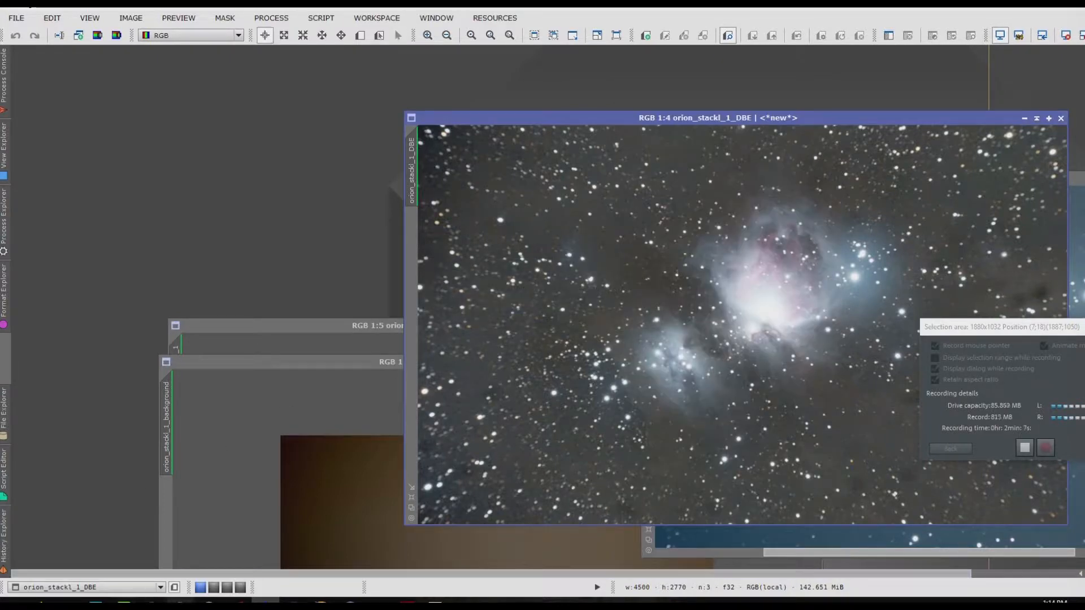
# Step: Open the unprocessed orion_stackl_1.tif again from the orion folder and place its window beside the orion_stackl_1_DBE image
pyautogui.moveTo(68, 600)
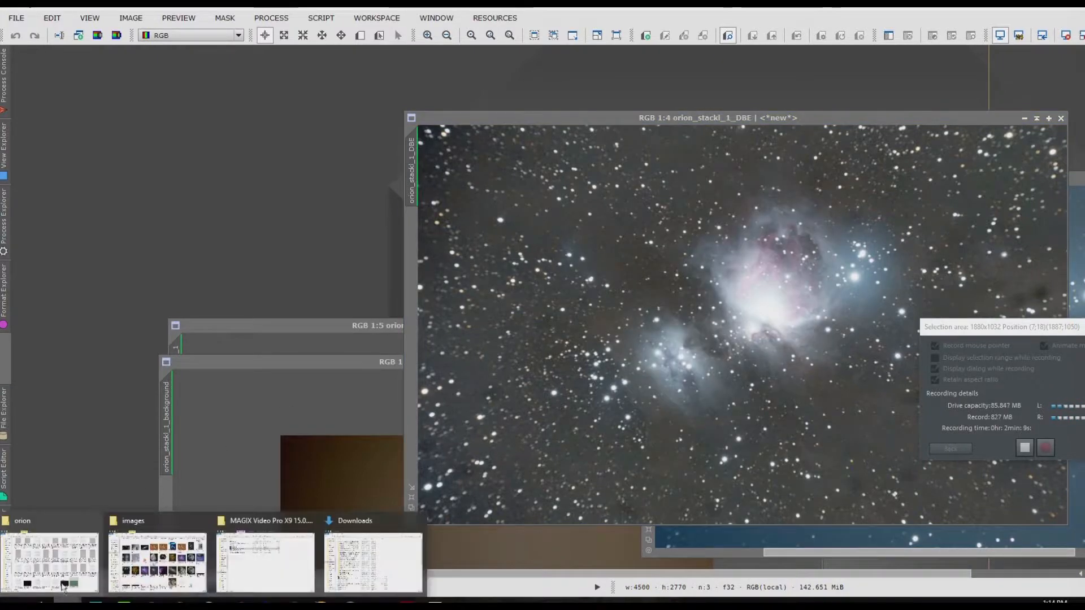
pyautogui.click(42, 542)
pyautogui.moveTo(947, 466); pyautogui.dragTo(257, 208)
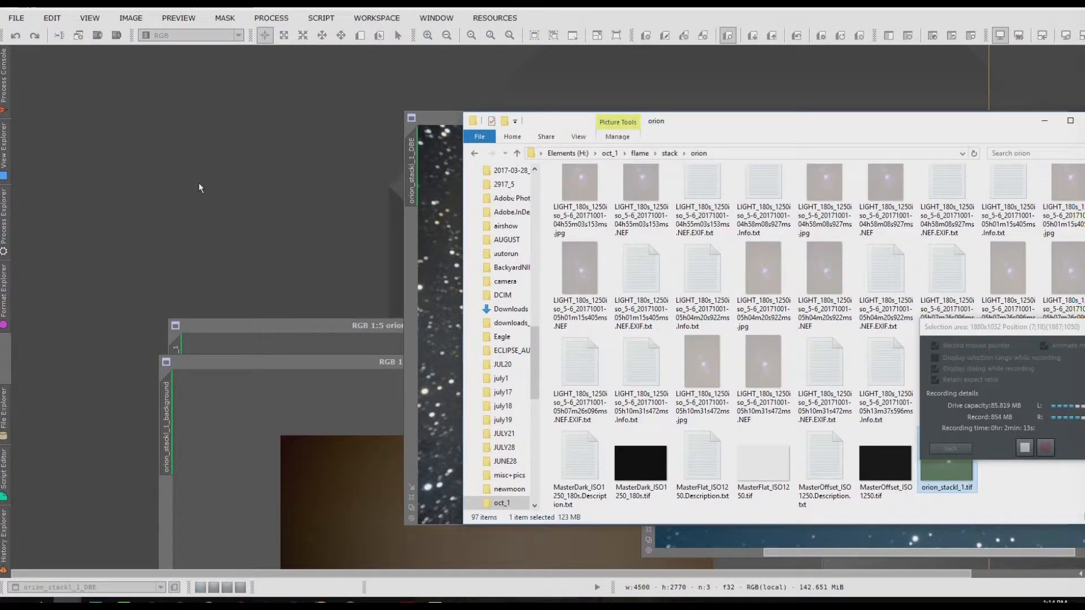
pyautogui.click(436, 76)
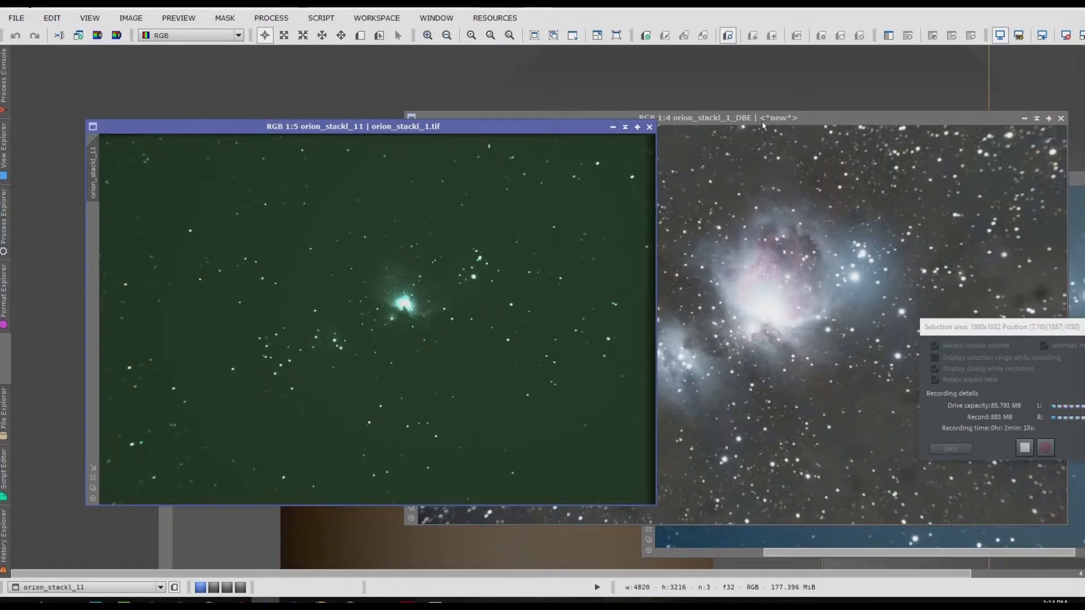
pyautogui.click(846, 119)
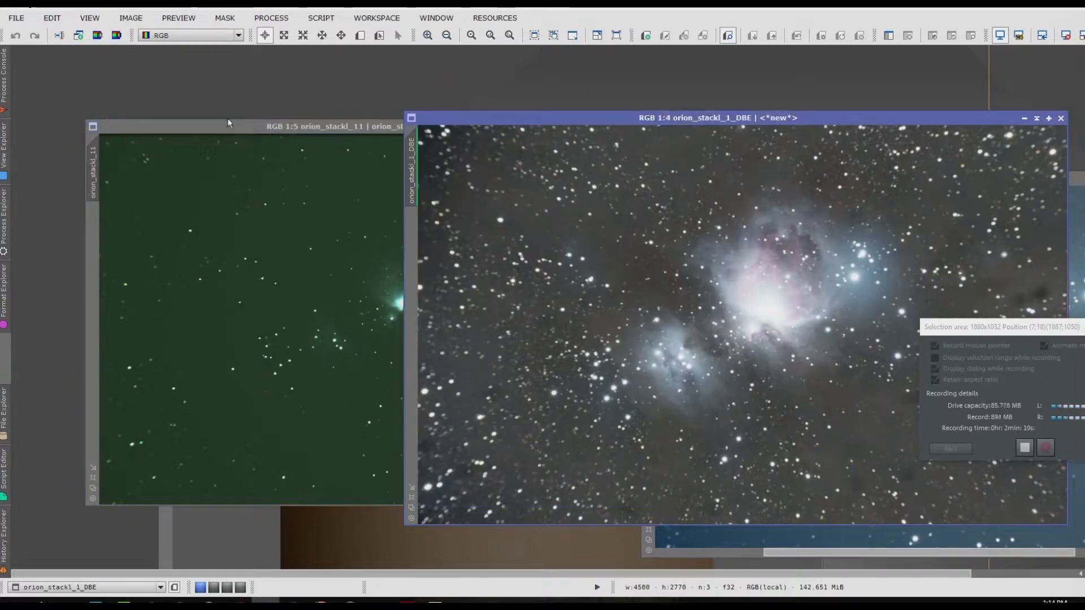
pyautogui.moveTo(224, 132); pyautogui.dragTo(151, 114)
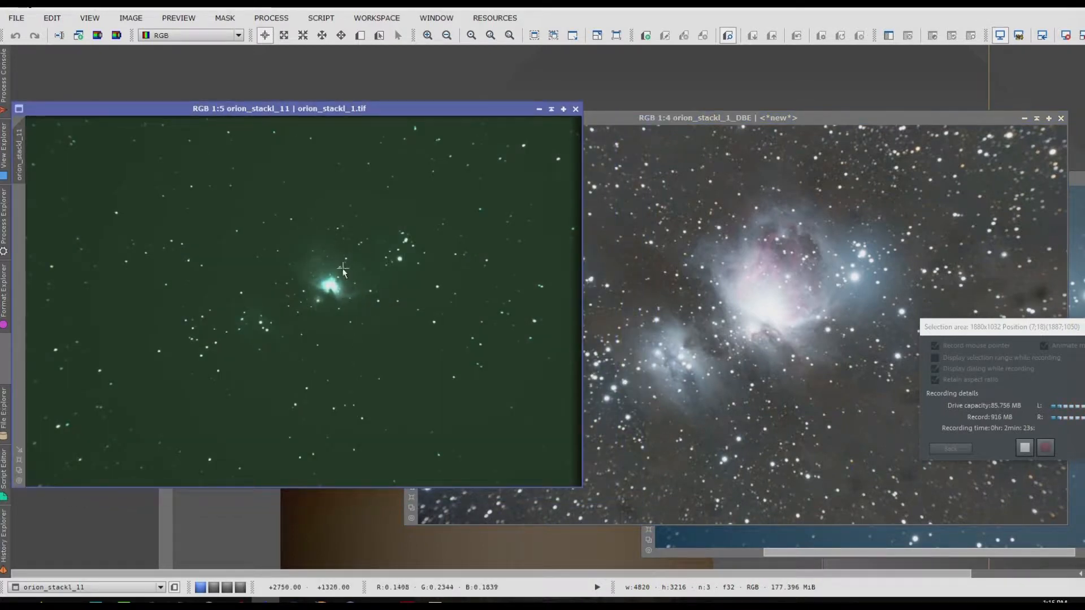
# Step: Examine the nebula, stars and background of the orion_stackl_1_DBE image in overview and close up
pyautogui.click(848, 116)
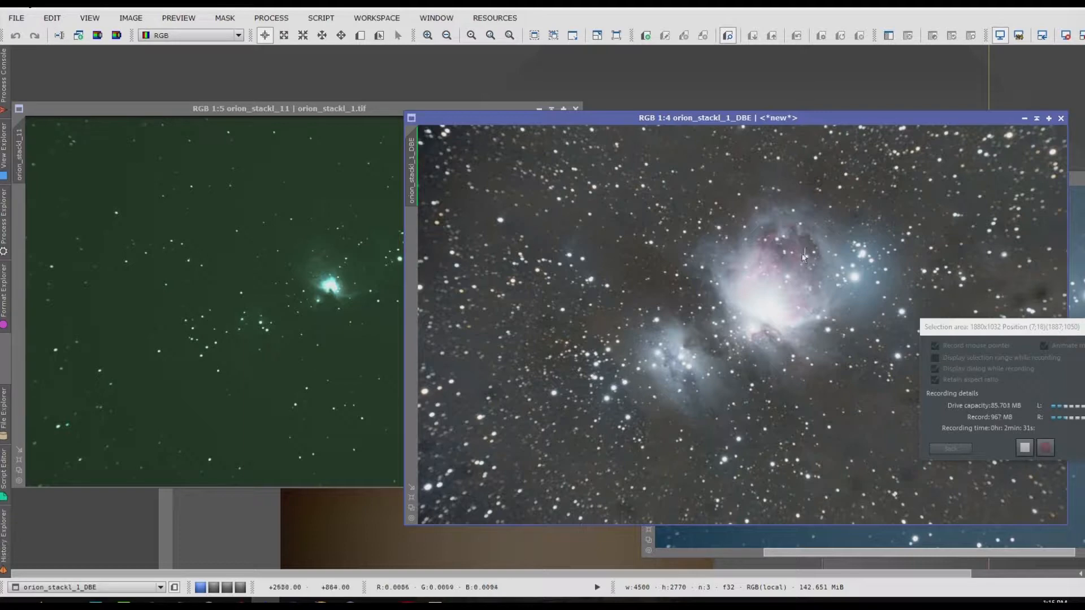
pyautogui.scroll(1, 782, 349)
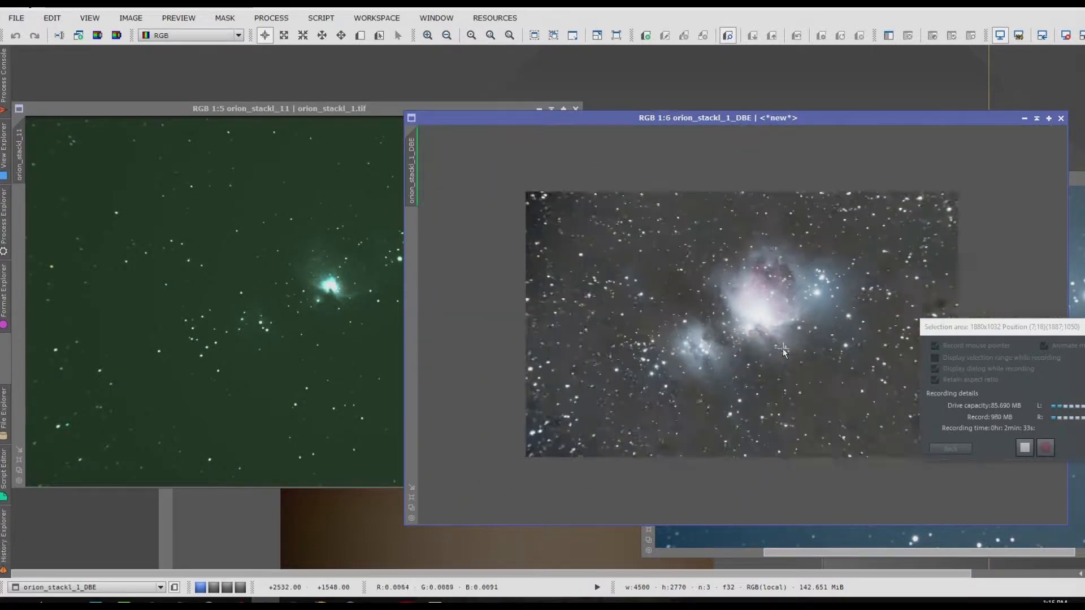
pyautogui.scroll(3, 782, 348)
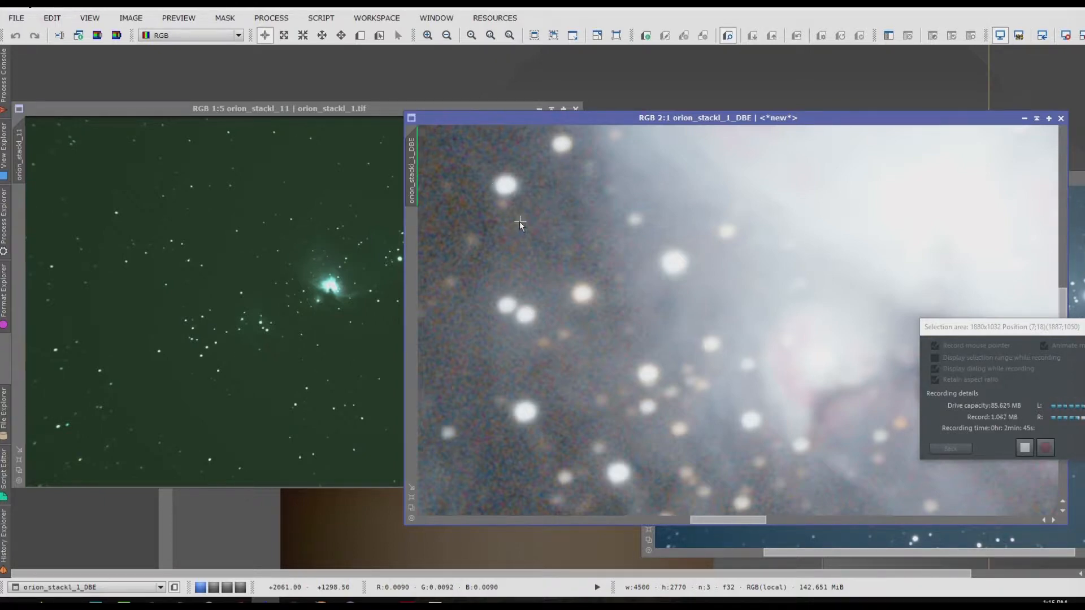
pyautogui.scroll(-3, 520, 221)
pyautogui.scroll(-1, 517, 203)
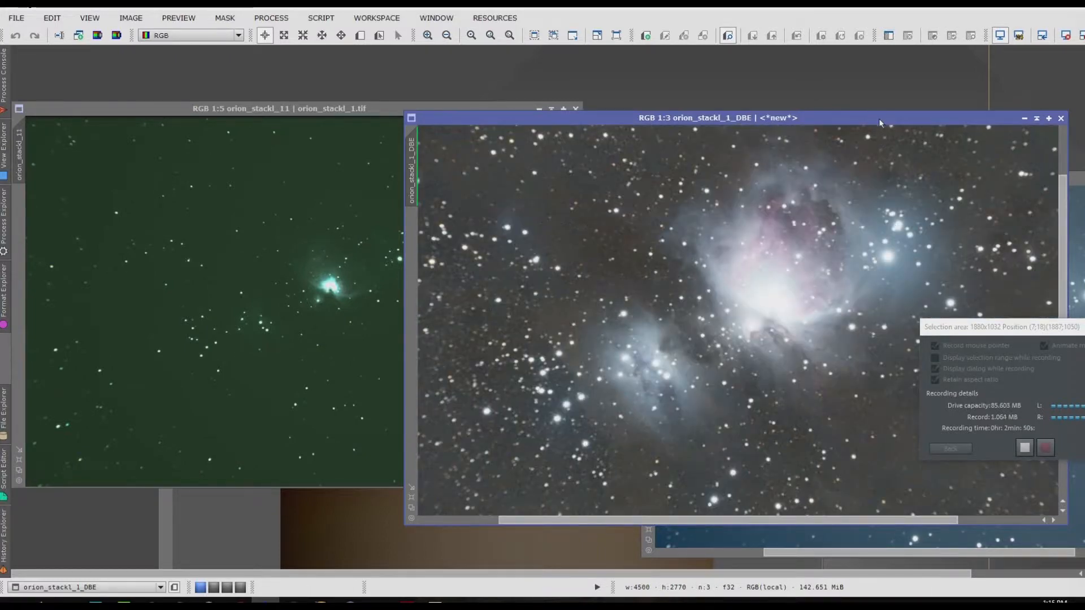
# Step: Move the orion_stackl_1_DBE window over the original image and open the PhotometricColorCalibration process beside it
pyautogui.moveTo(878, 118); pyautogui.dragTo(581, 96)
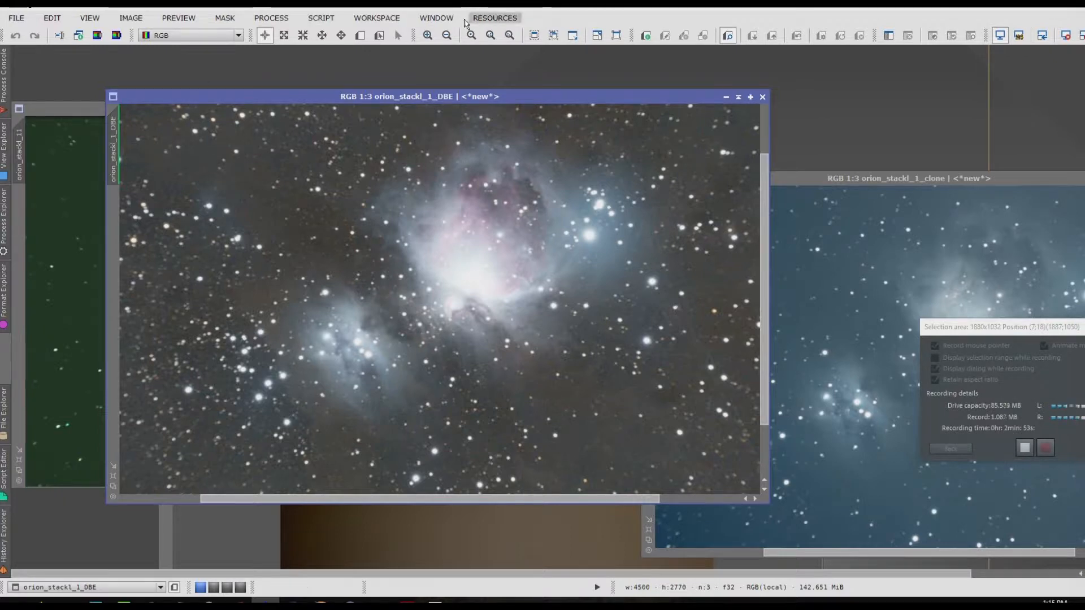
pyautogui.click(272, 18)
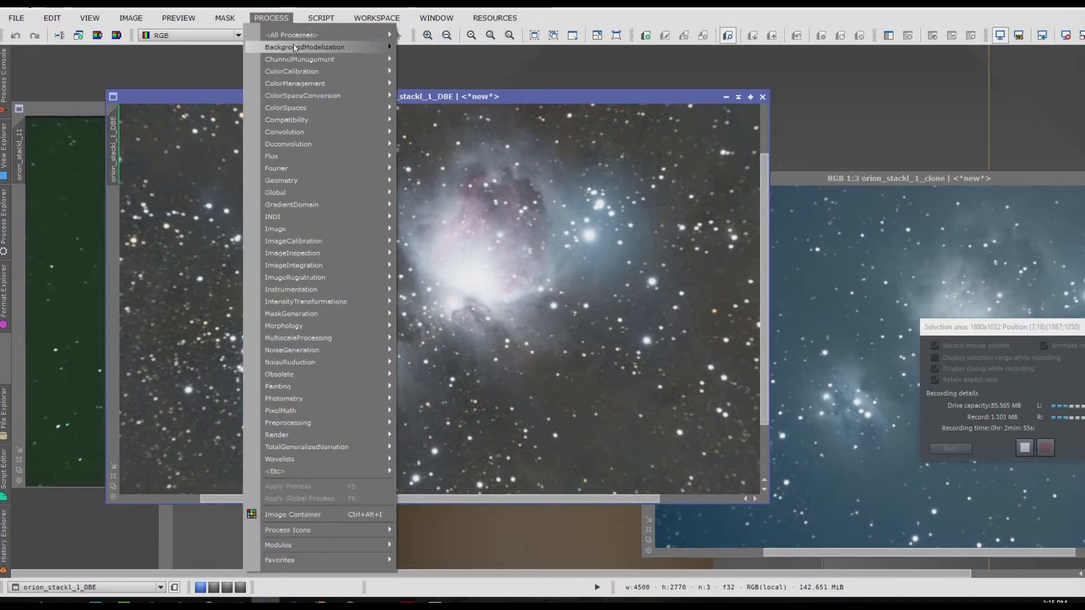
pyautogui.moveTo(295, 35)
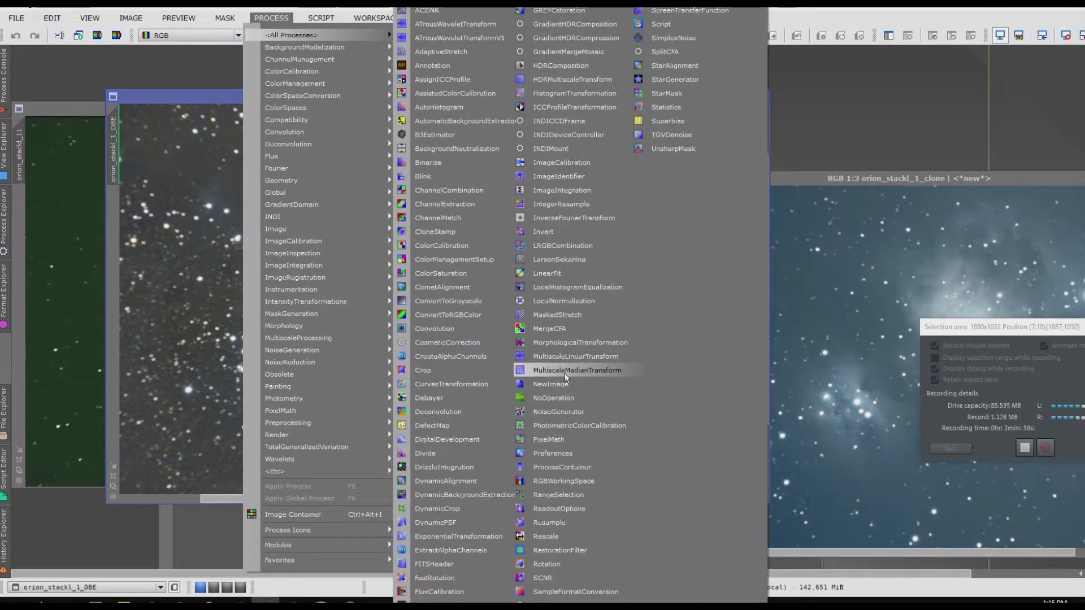
pyautogui.click(558, 428)
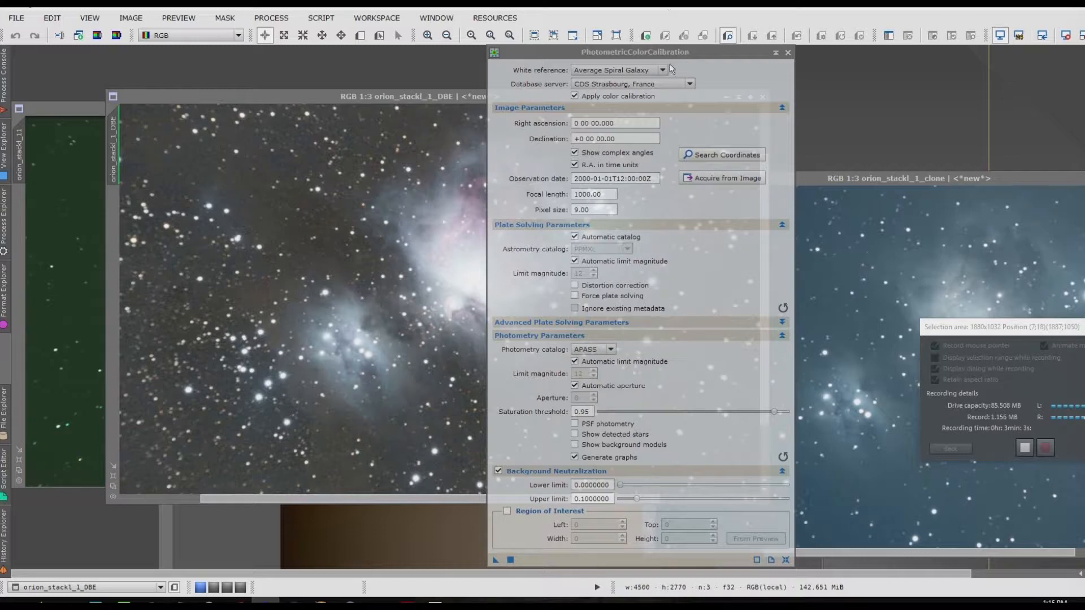
pyautogui.moveTo(663, 56); pyautogui.dragTo(873, 93)
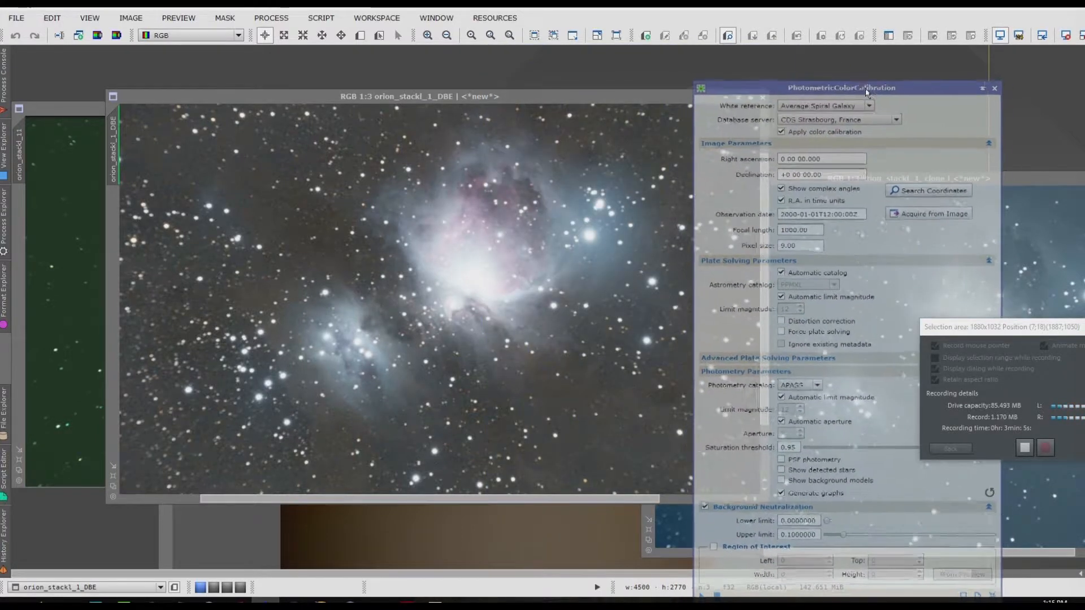
# Step: Search online for the coordinates of m42 and load them into the PhotometricColorCalibration image parameters
pyautogui.click(918, 193)
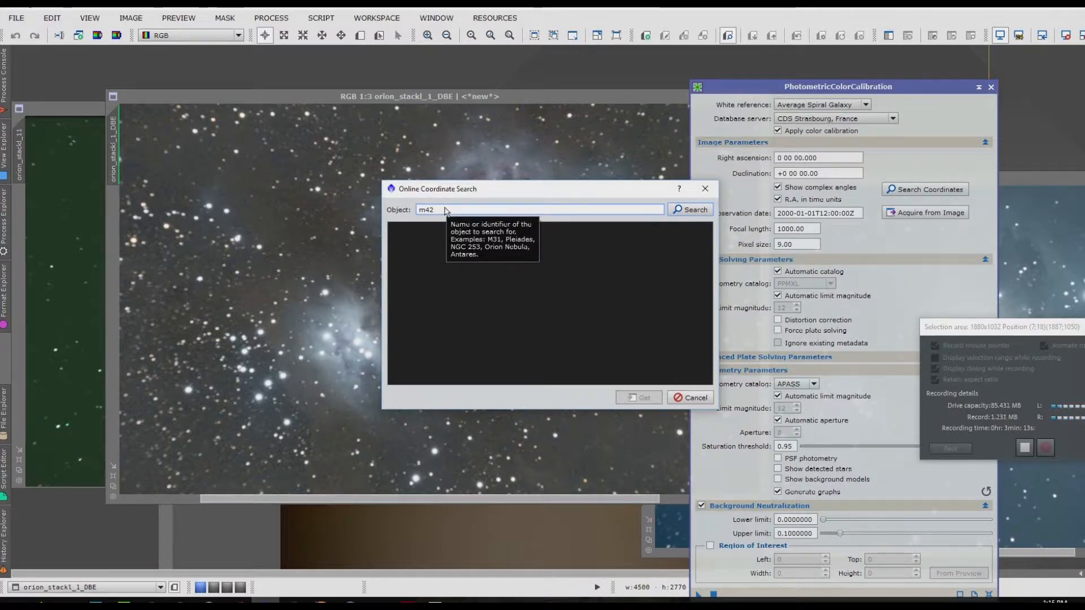
pyautogui.press('Return')
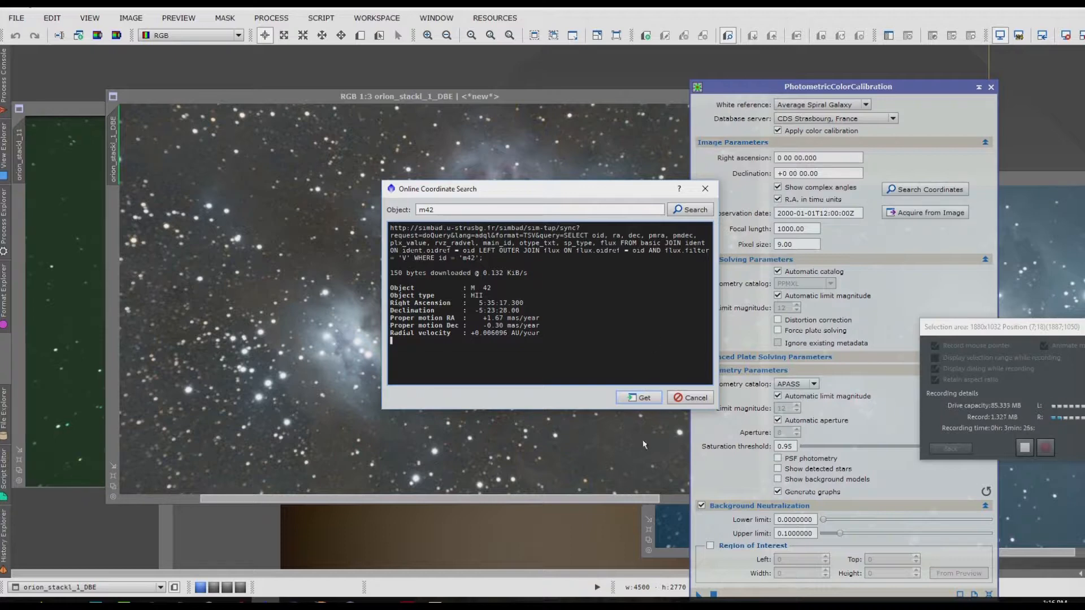
pyautogui.click(644, 398)
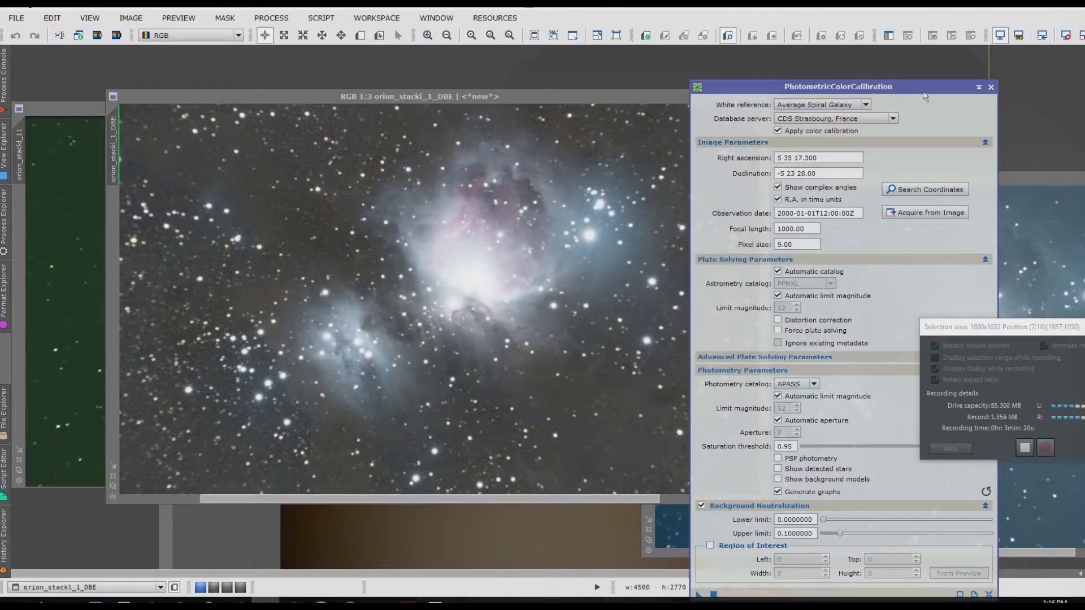
# Step: Apply PhotometricColorCalibration with the Average Spiral Galaxy white reference to the orion_stackl_1_DBE image
pyautogui.moveTo(923, 91); pyautogui.dragTo(913, 60)
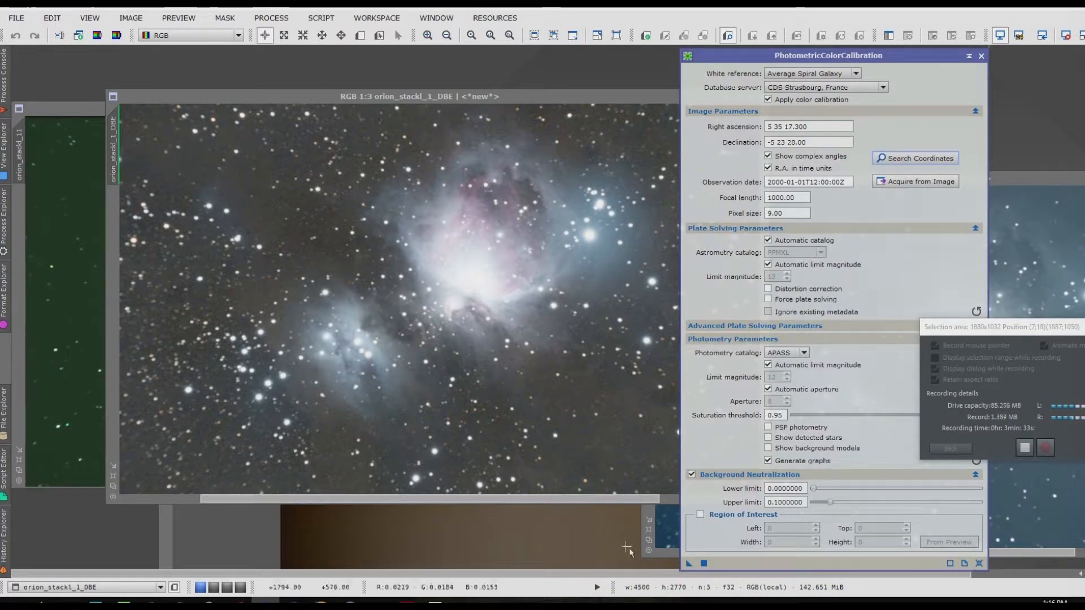
pyautogui.moveTo(689, 563); pyautogui.dragTo(320, 214)
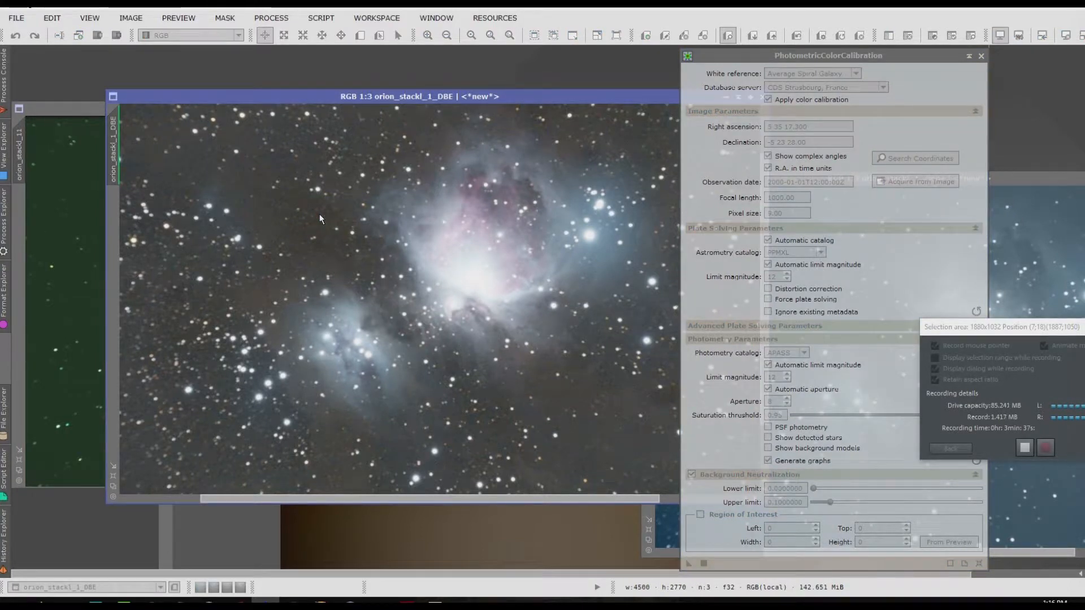
pyautogui.click(1015, 607)
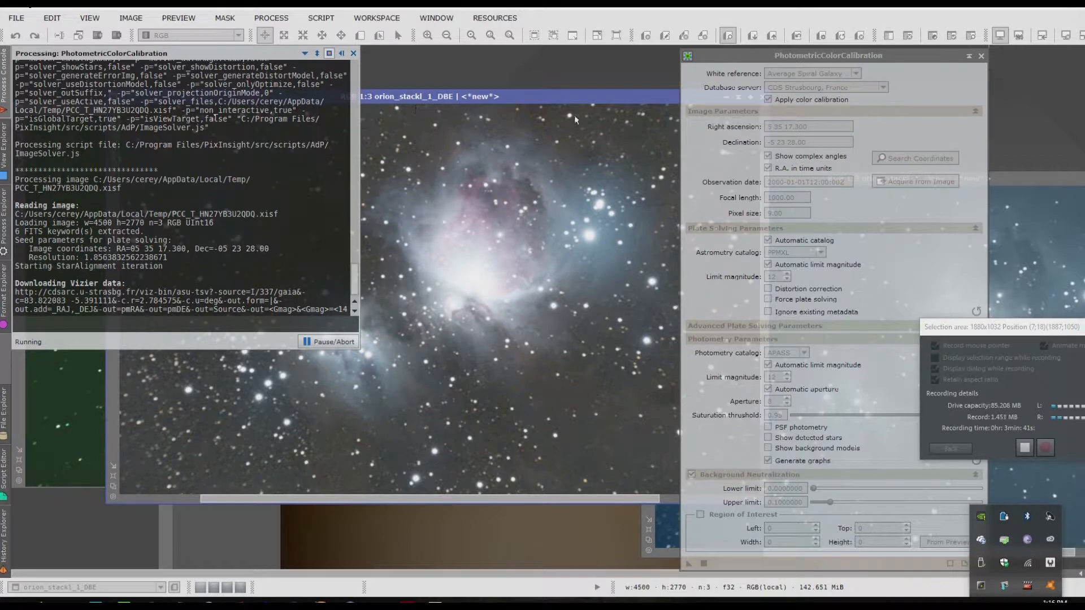
pyautogui.click(571, 95)
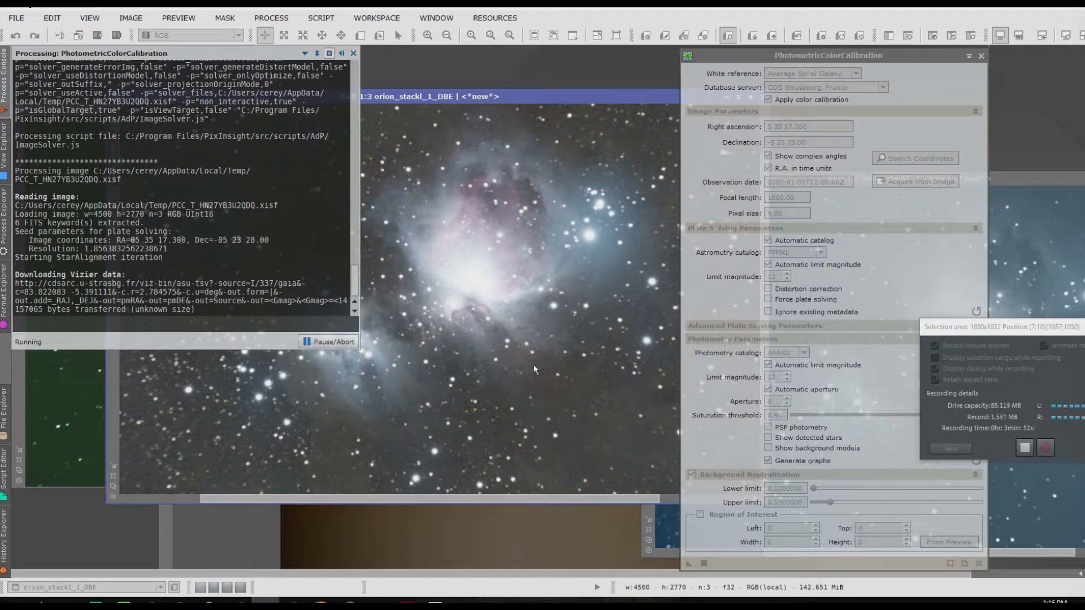
pyautogui.click(4, 469)
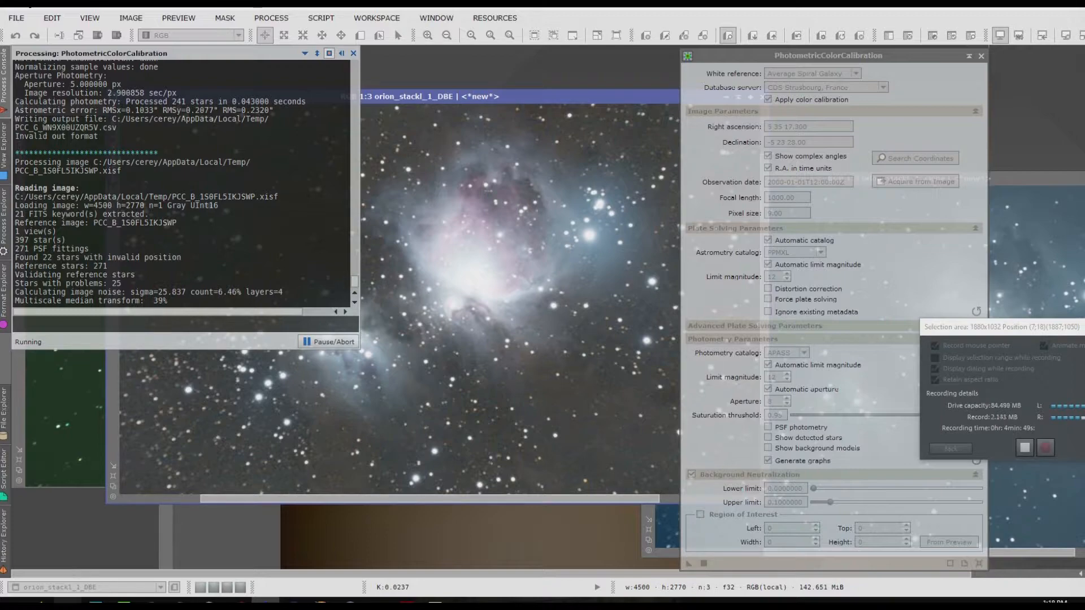
# Step: Look through the light, dark, flat and master files in the orion folder and return to PixInsight
pyautogui.moveTo(67, 603)
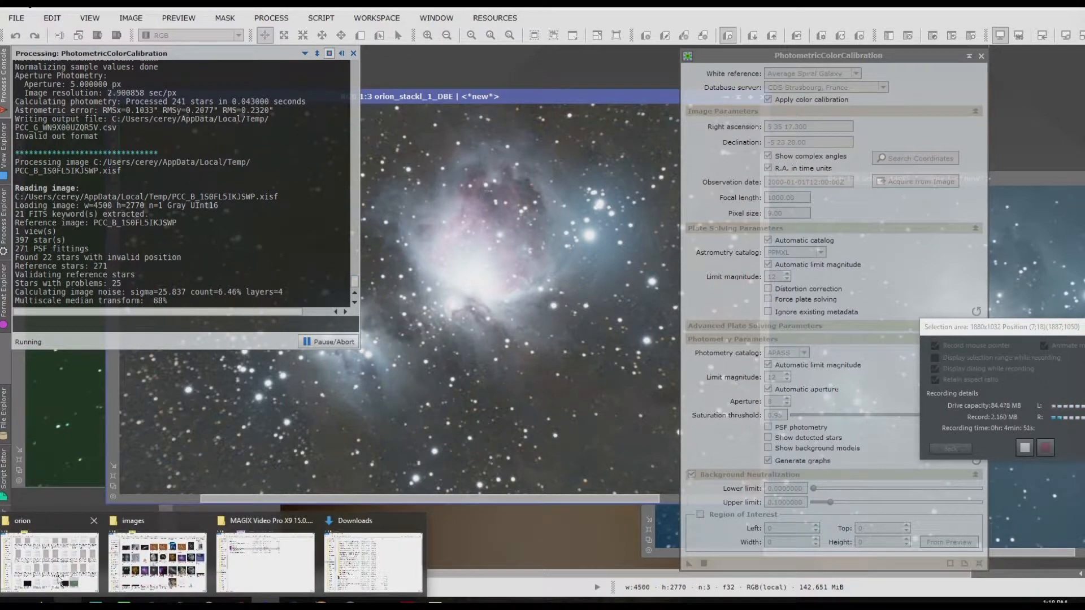
pyautogui.click(59, 576)
pyautogui.scroll(5, 809, 279)
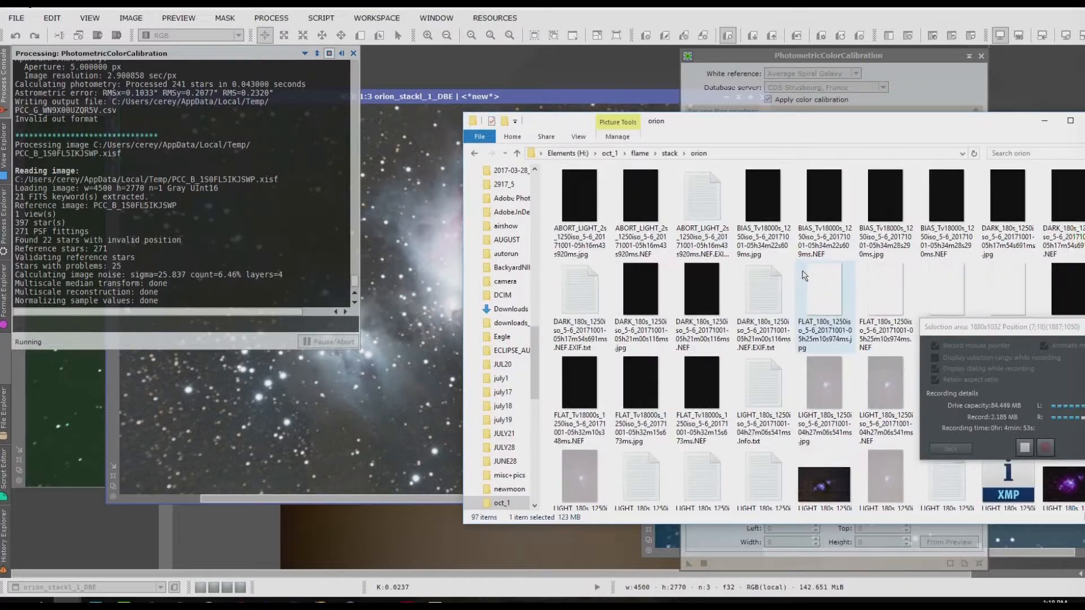
pyautogui.scroll(-6, 804, 276)
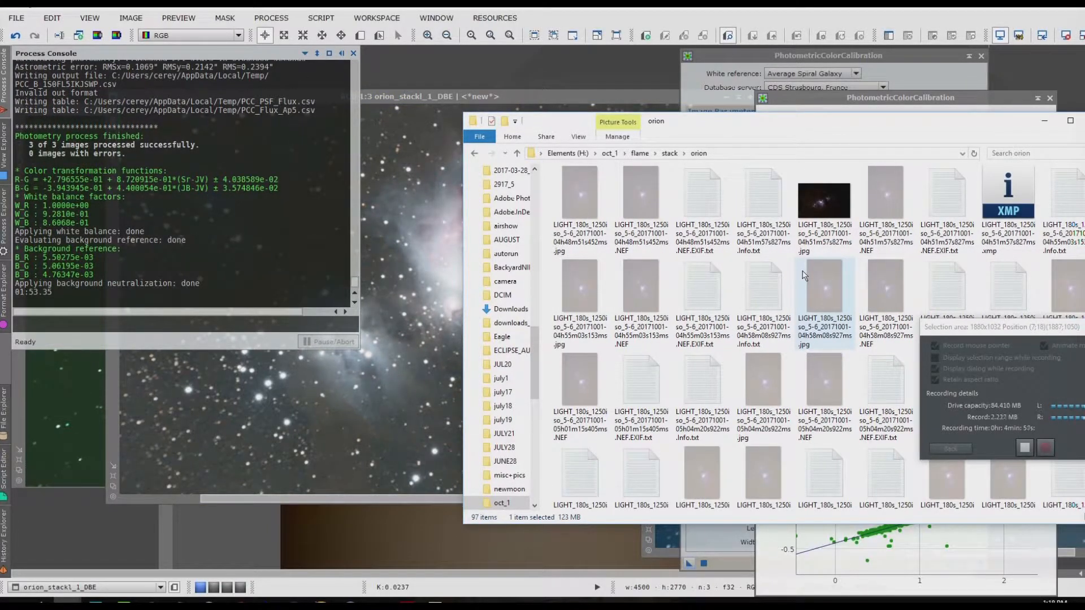
pyautogui.scroll(-2, 805, 276)
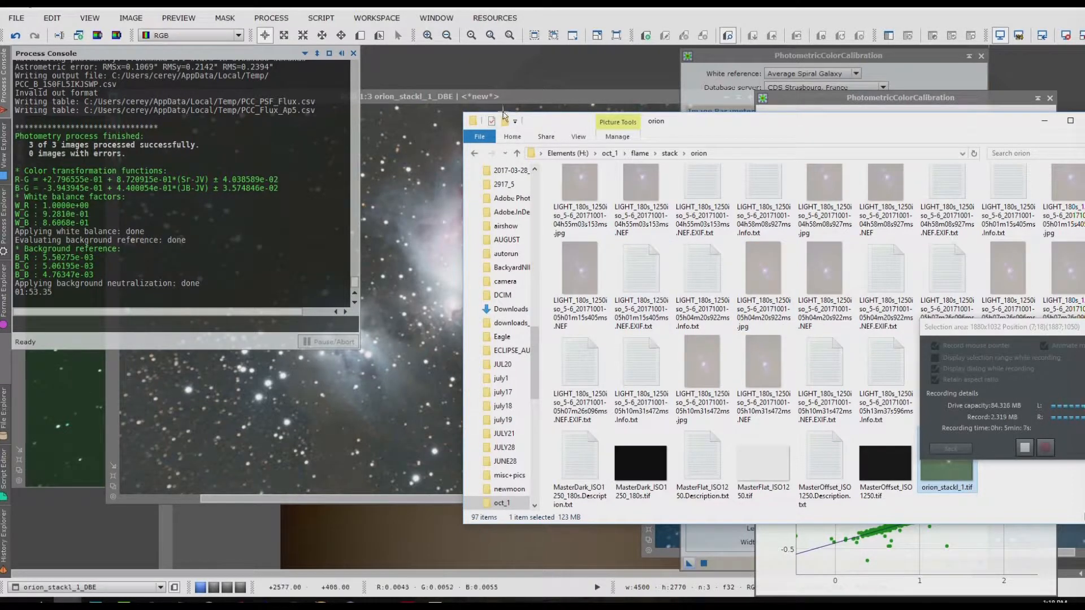
pyautogui.click(558, 106)
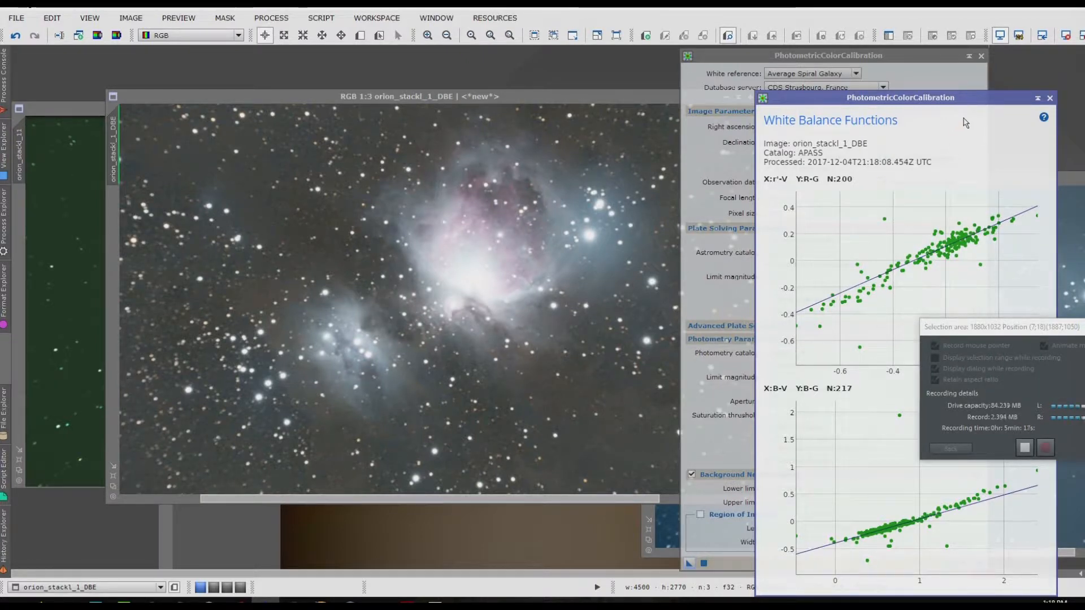
# Step: Examine the calibrated orion_stackl_1_DBE image beside its White Balance Functions graphs and compare it with the unprocessed orion_stackl_11 image
pyautogui.moveTo(986, 106); pyautogui.dragTo(870, 66)
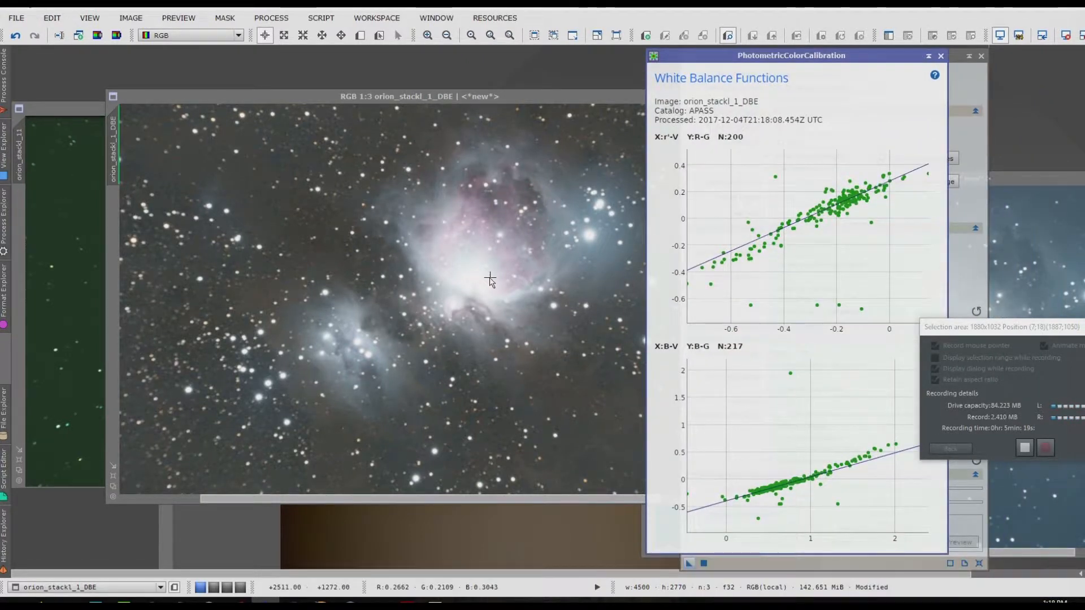
pyautogui.scroll(-3, 483, 280)
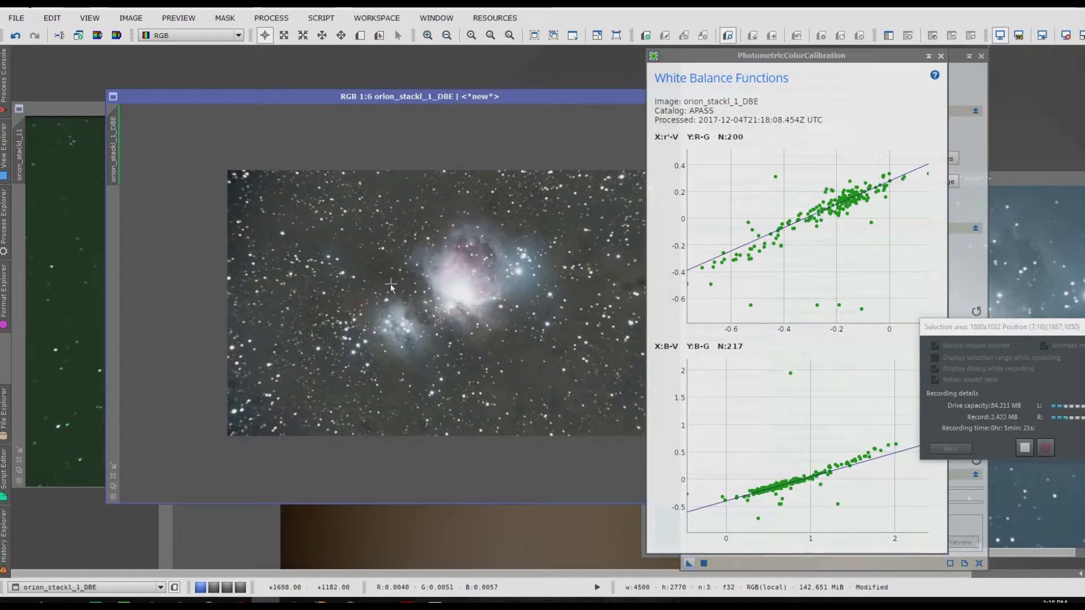
pyautogui.scroll(1, 392, 287)
pyautogui.scroll(2, 391, 284)
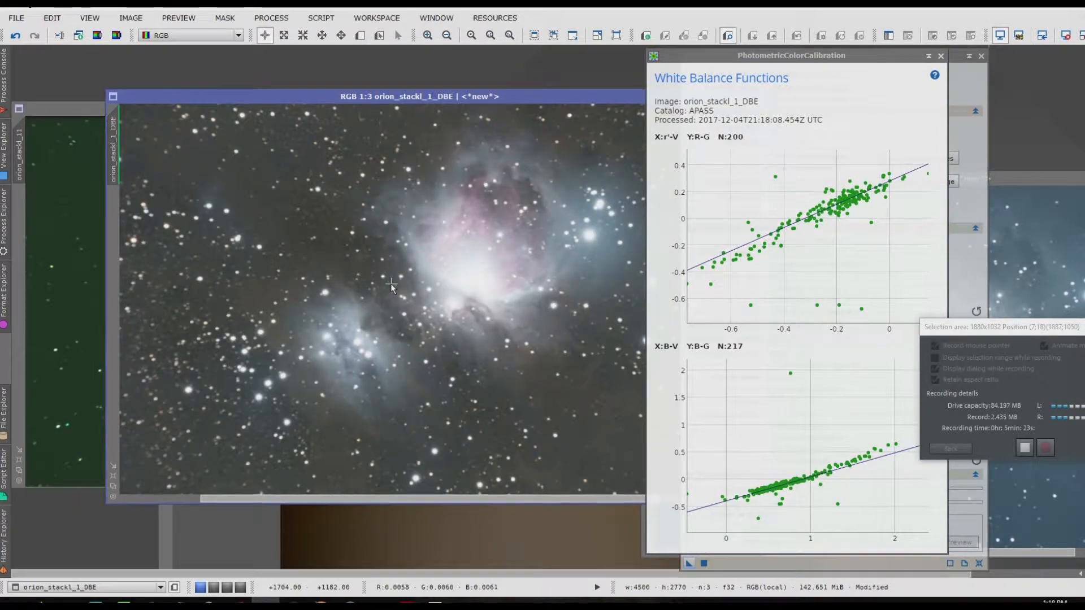
pyautogui.scroll(-2, 391, 285)
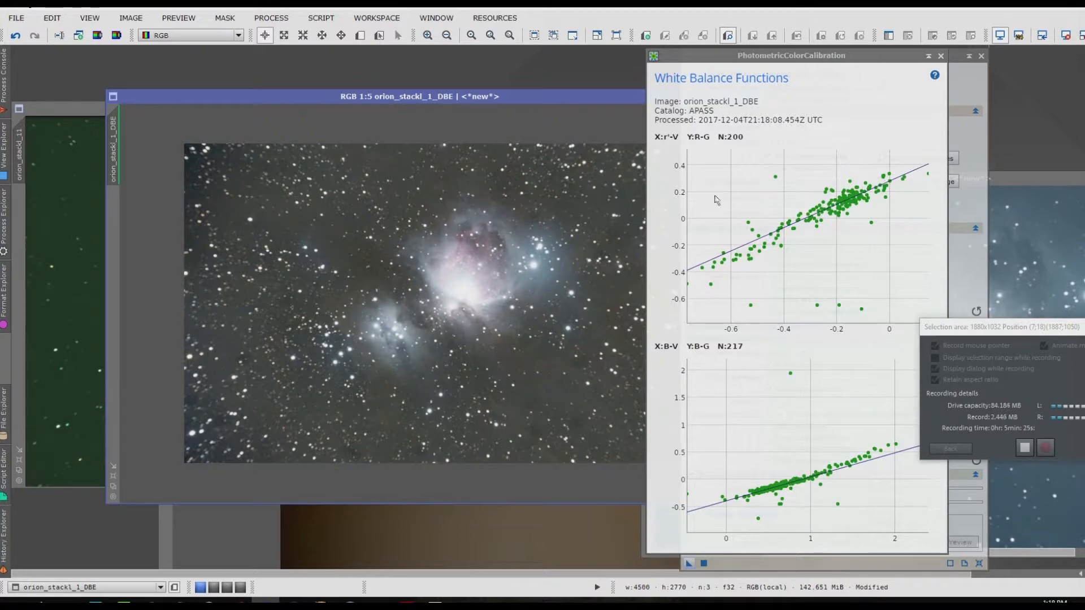
pyautogui.scroll(4, 436, 229)
pyautogui.scroll(-4, 436, 229)
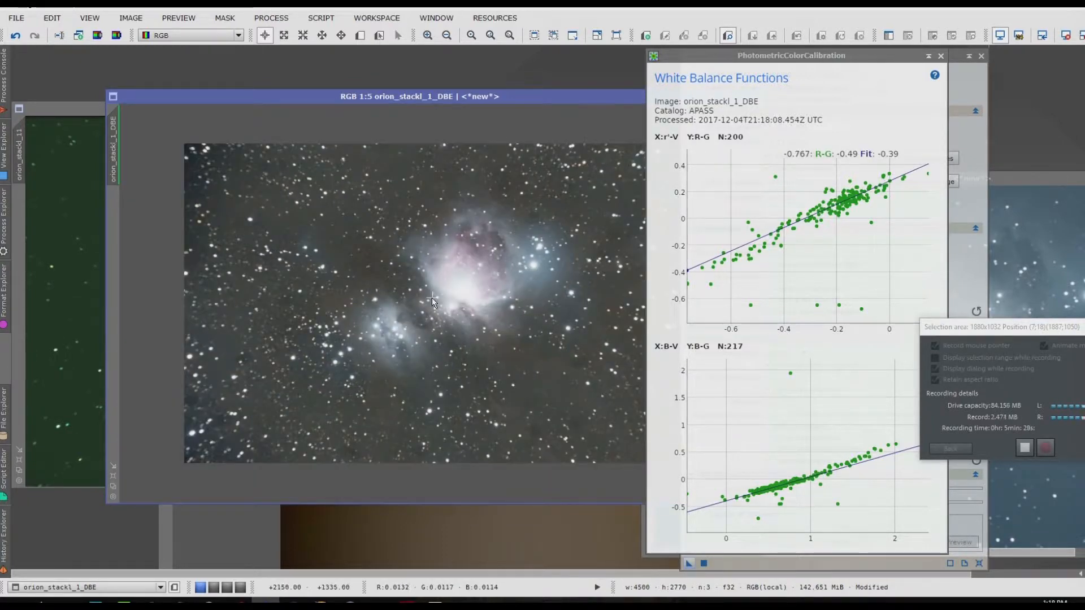
pyautogui.click(78, 107)
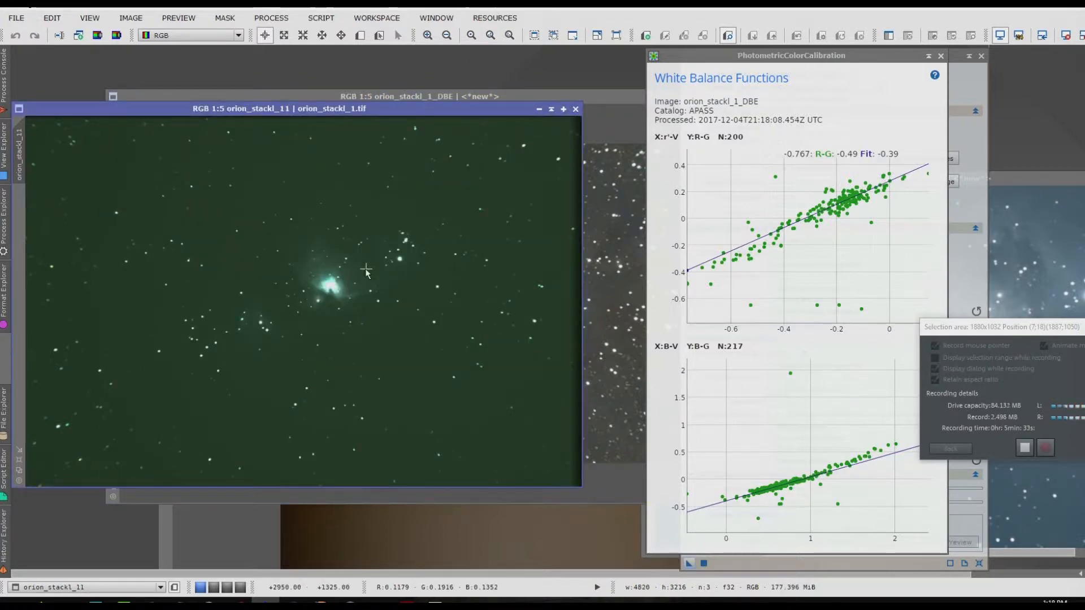
pyautogui.click(523, 96)
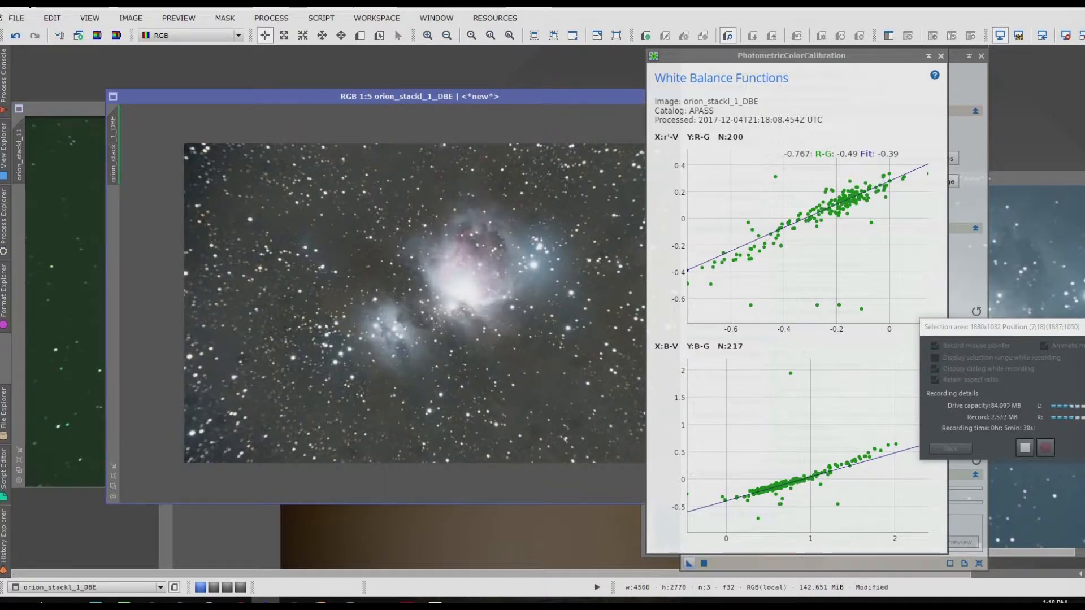
# Step: Save the calibrated image as orion_stackl_new1_DBE.tif in the stack folder, using the 32-bit IEEE 754 floating point TIFF format without compression
pyautogui.click(17, 20)
pyautogui.click(66, 125)
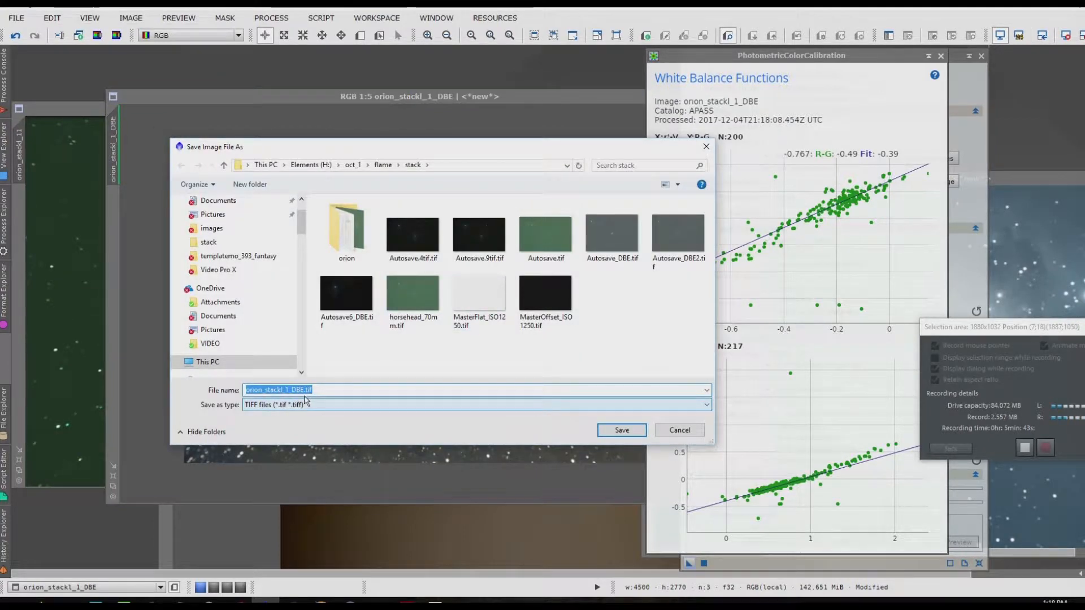
pyautogui.click(288, 392)
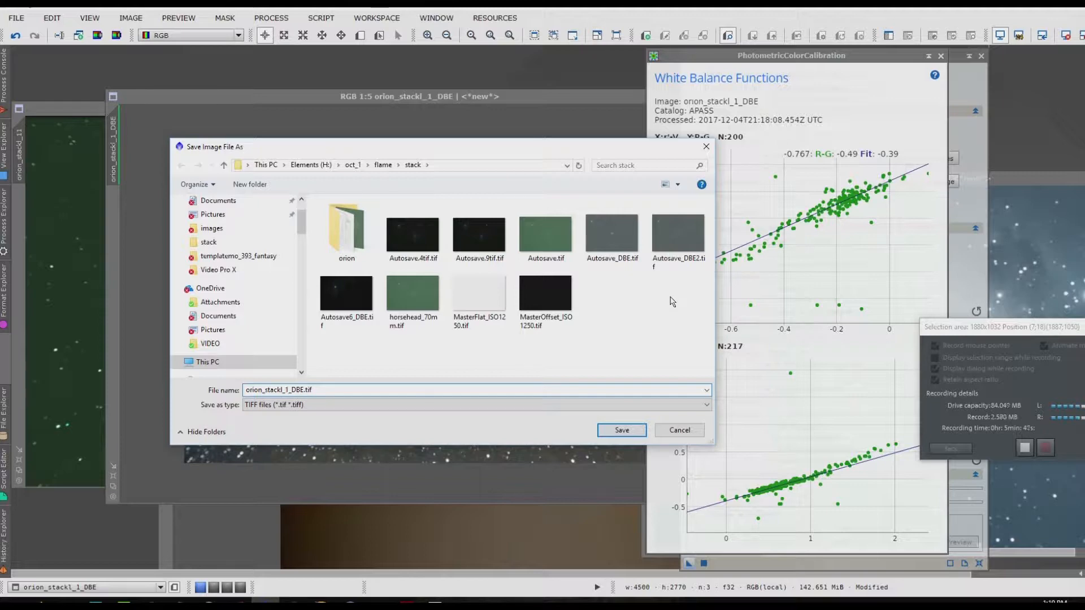
pyautogui.press('BackSpace')
pyautogui.write('new')
pyautogui.press('Delete')
pyautogui.press('Return')
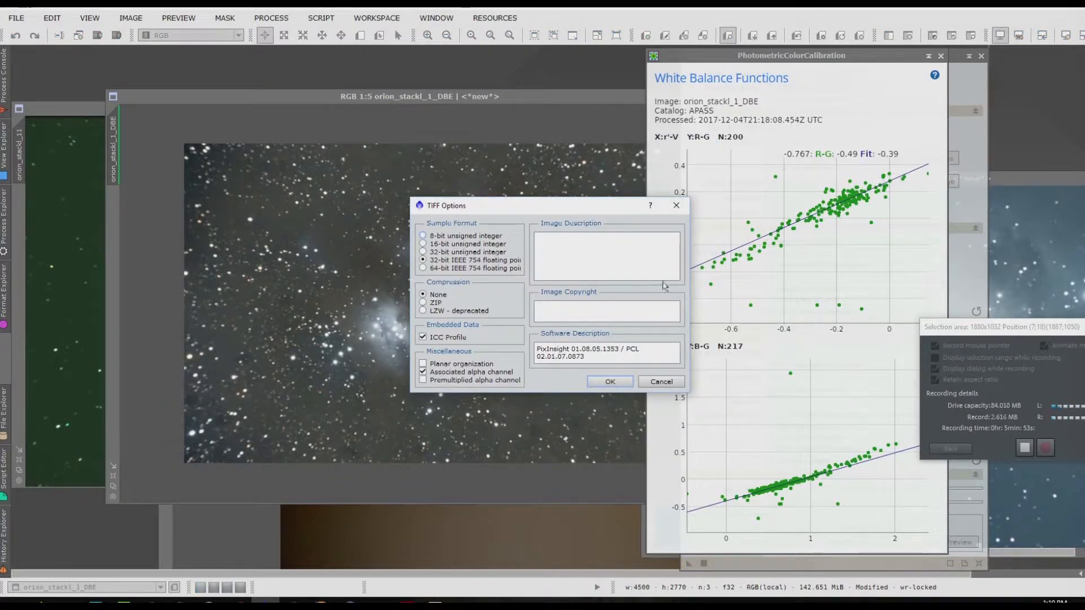
pyautogui.click(610, 381)
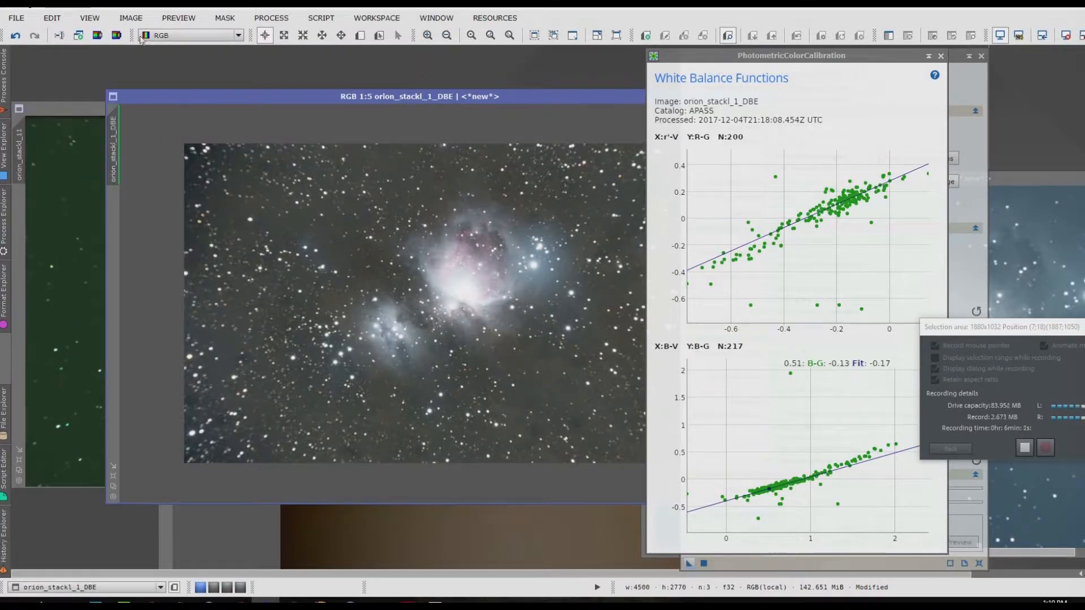
# Step: Browse to the saved orion_stackl_new1_DBE.tif in the stack folder and open it with Adobe Photoshop CC 2017
pyautogui.click(17, 18)
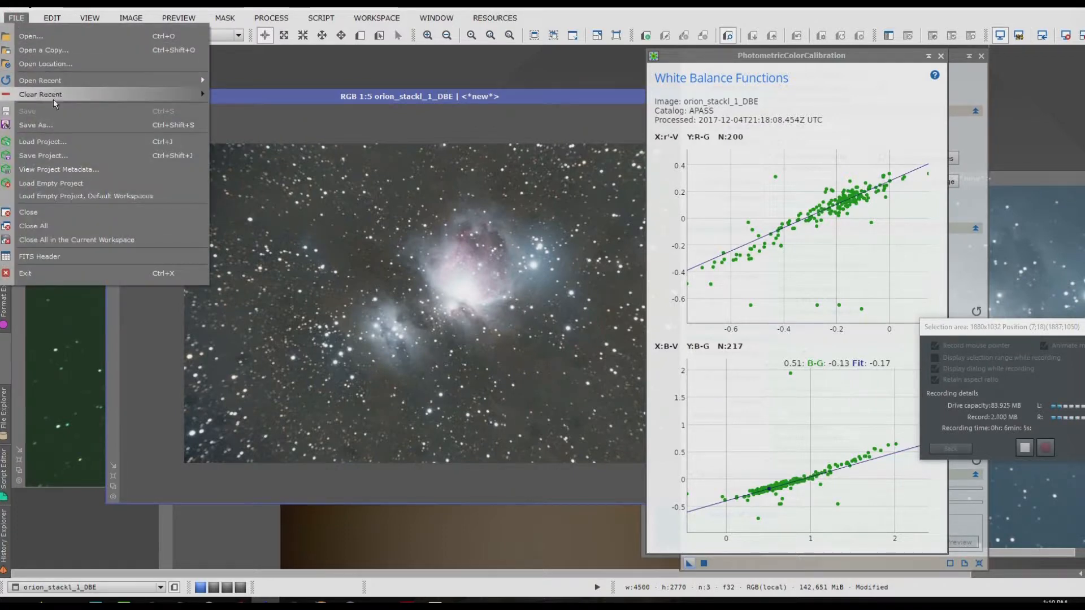
pyautogui.click(56, 129)
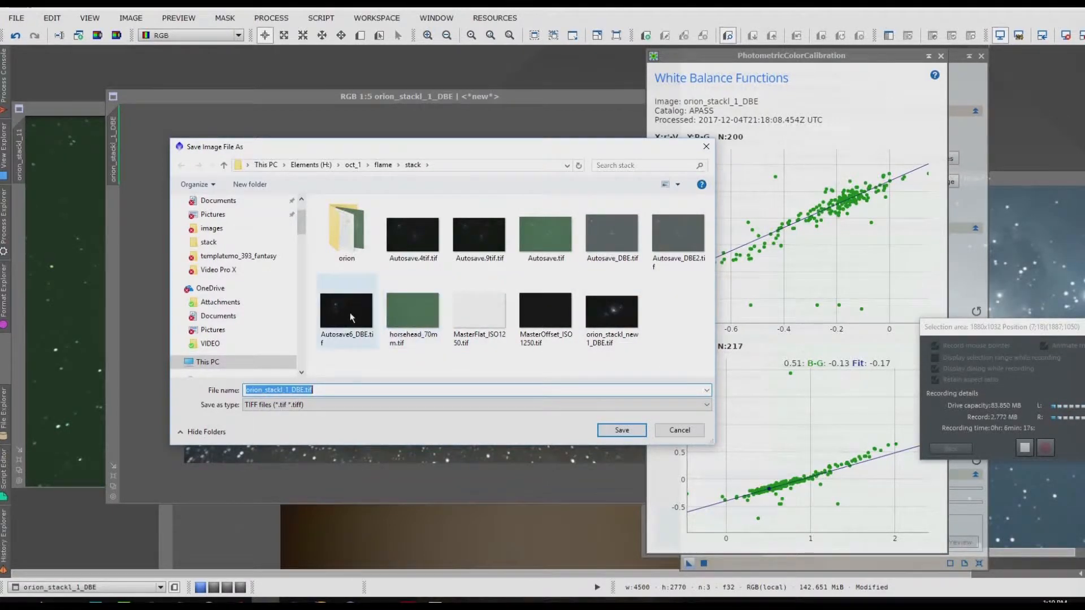
pyautogui.click(621, 302)
pyautogui.rightClick(613, 306)
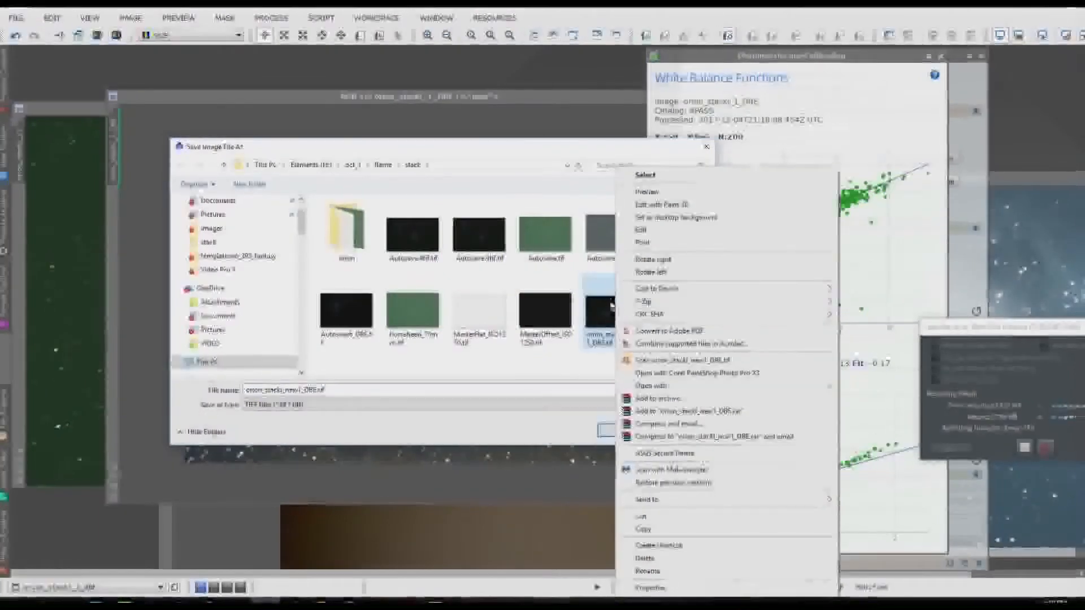
pyautogui.moveTo(735, 386)
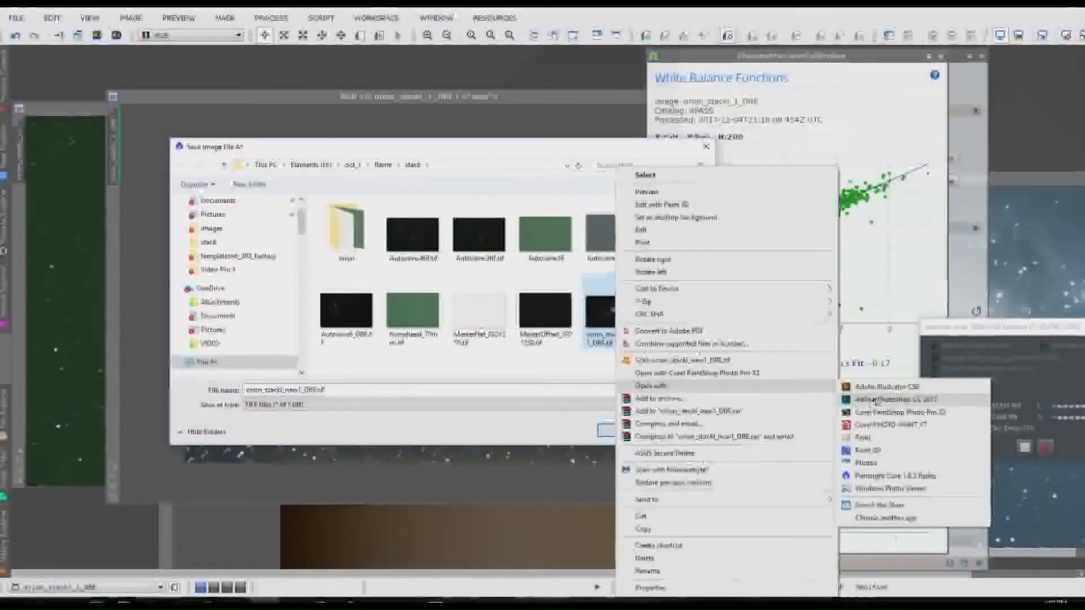
pyautogui.click(893, 400)
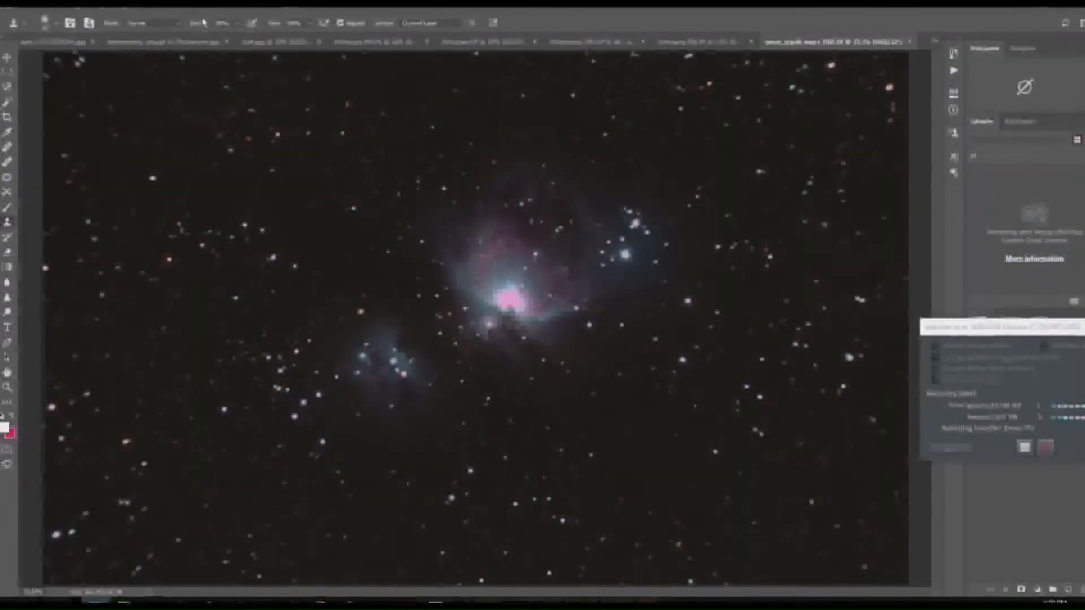
# Step: Open the Orion image in the Camera Raw Filter, raise the exposure strongly, lower the blacks and increase the clarity
pyautogui.click(178, 10)
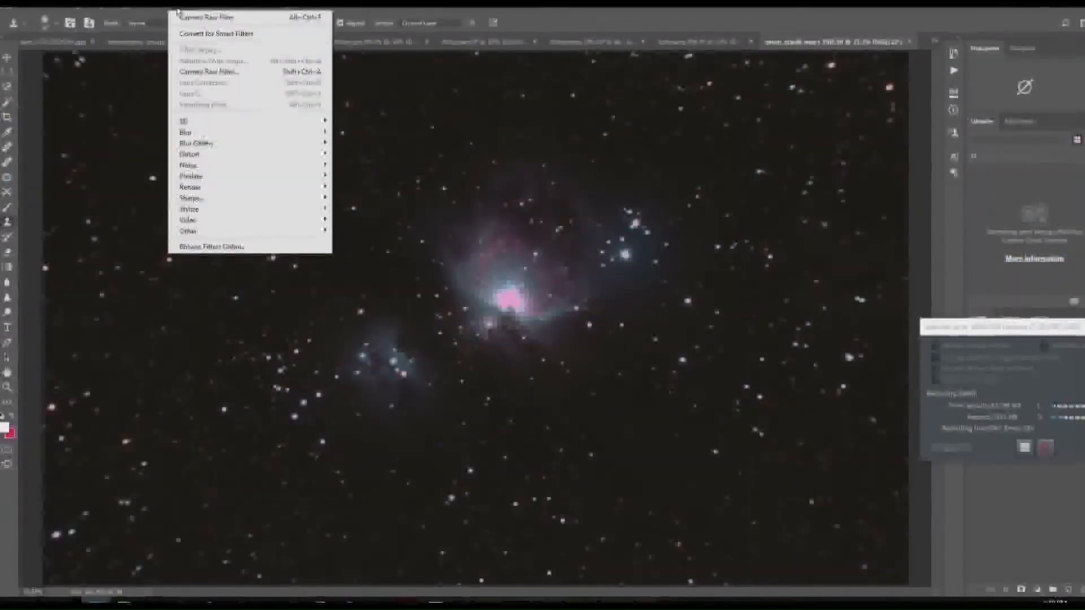
pyautogui.click(240, 76)
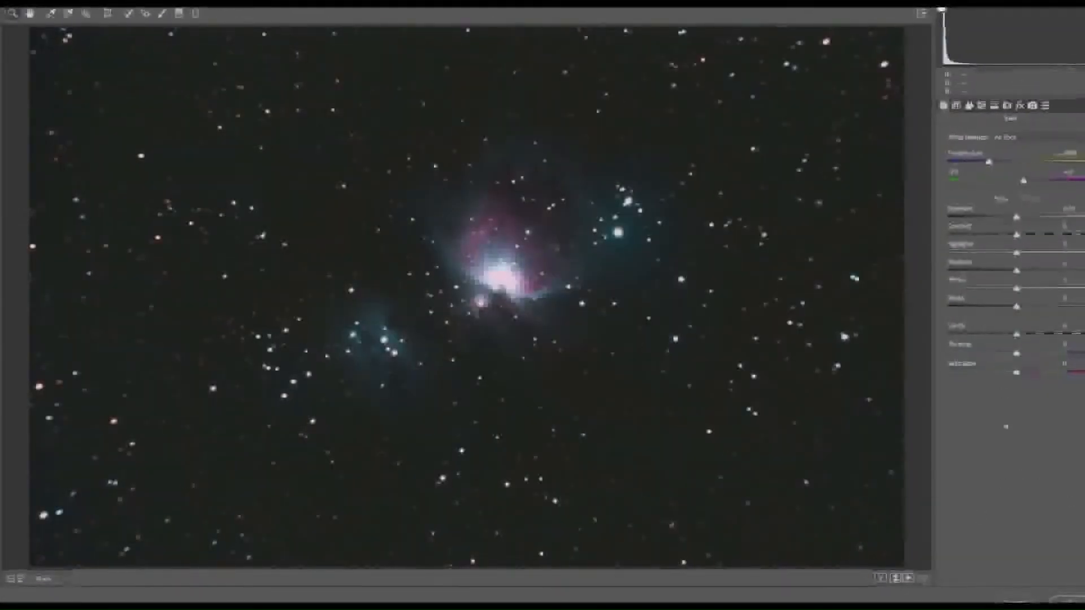
pyautogui.moveTo(1016, 216); pyautogui.dragTo(1063, 221)
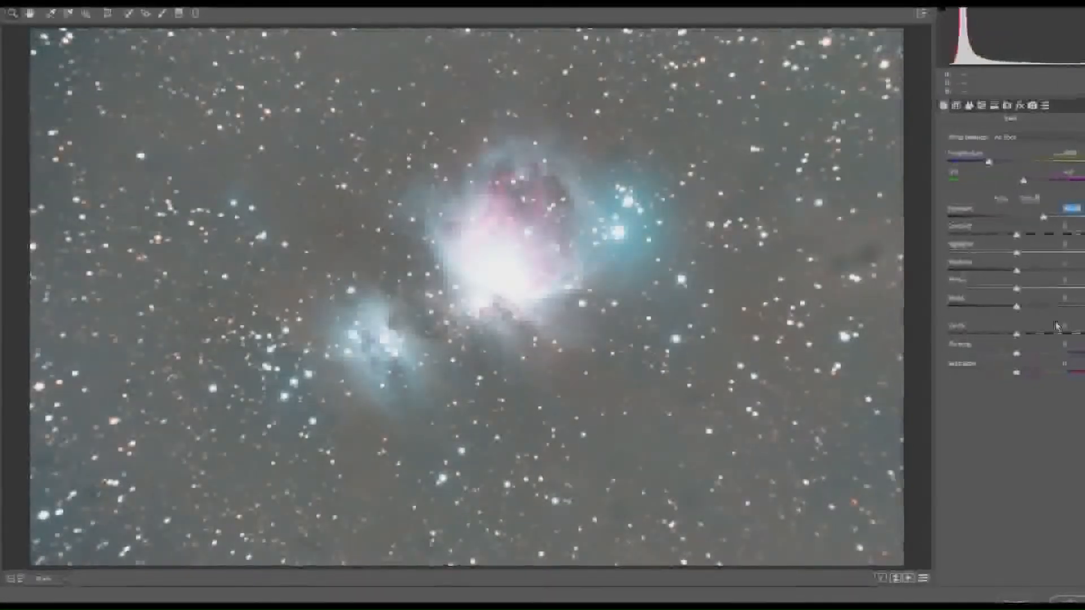
pyautogui.moveTo(1038, 308); pyautogui.dragTo(955, 344)
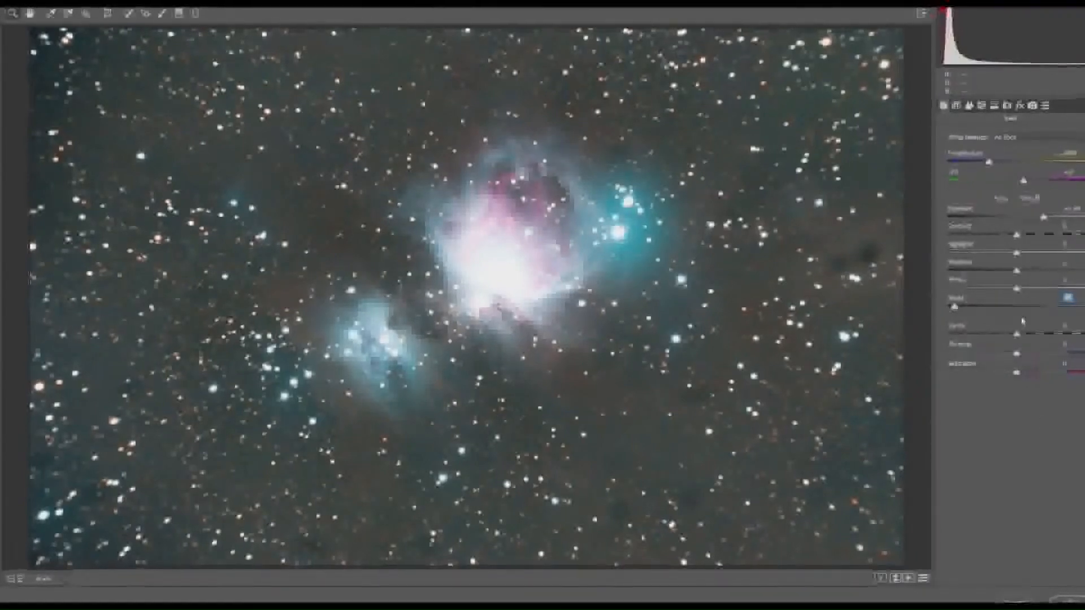
pyautogui.moveTo(1017, 333); pyautogui.dragTo(1055, 335)
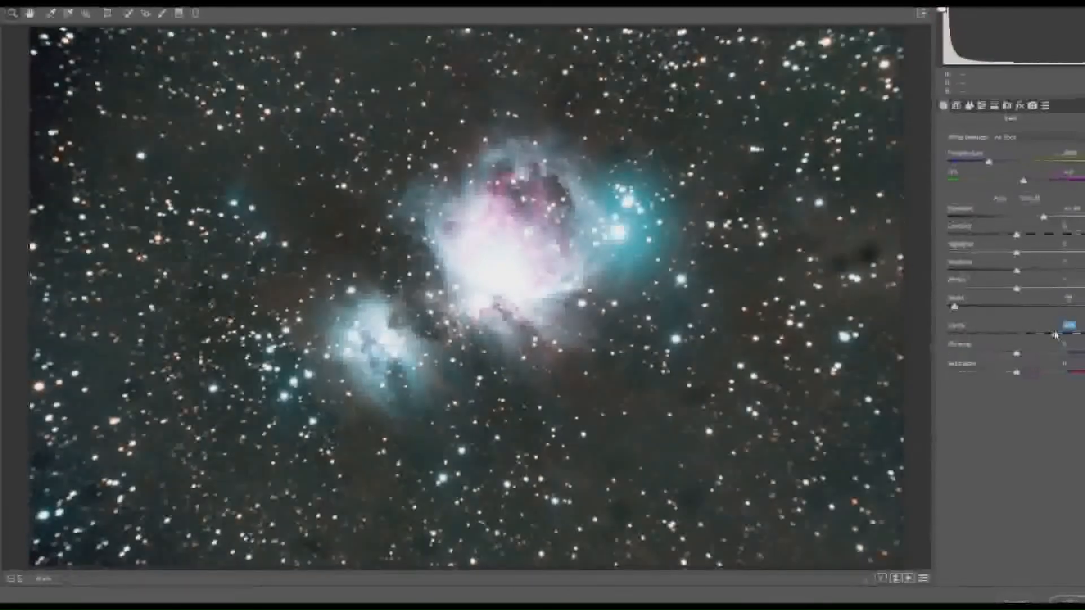
# Step: Reduce the highlights to the minimum, raise the shadows, fine-tune the contrast and blacks, and apply the Camera Raw Filter
pyautogui.moveTo(1017, 252); pyautogui.dragTo(946, 253)
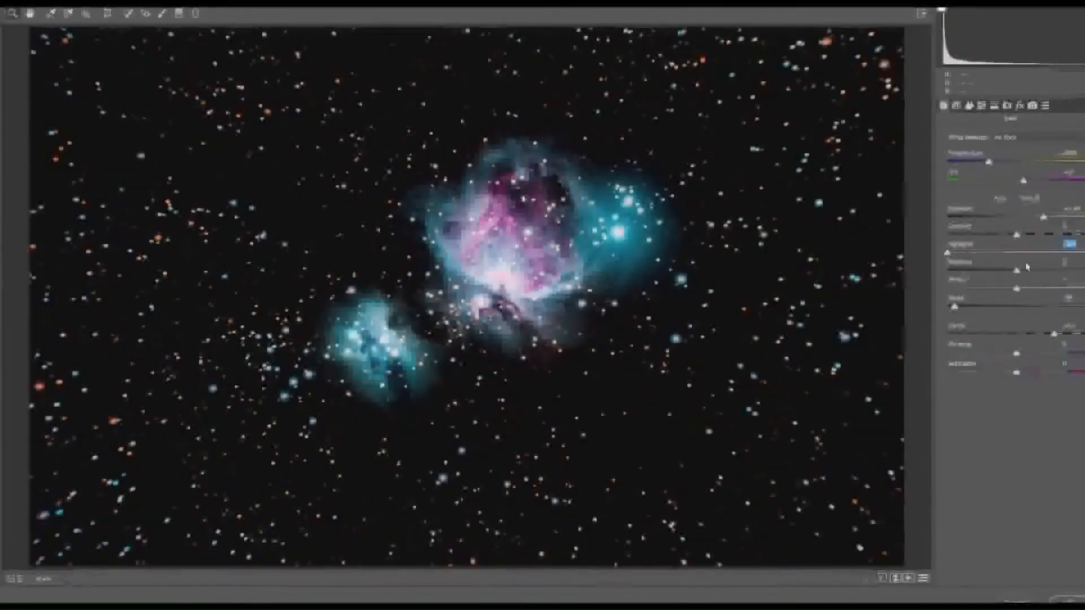
pyautogui.moveTo(1017, 270); pyautogui.dragTo(993, 269)
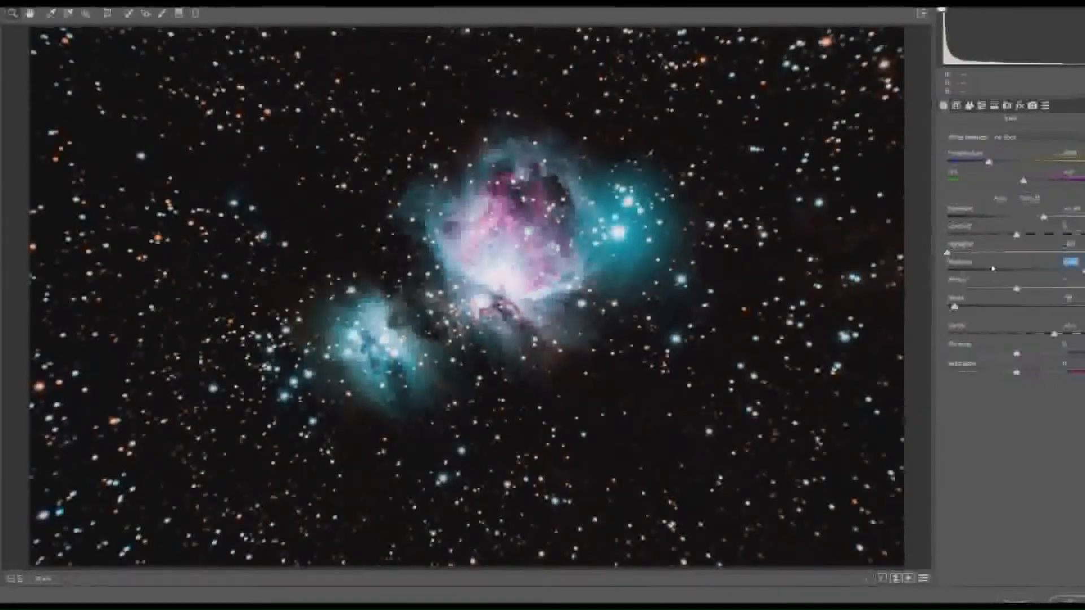
pyautogui.moveTo(955, 306)
pyautogui.mouseDown()
pyautogui.moveTo(998, 308)
pyautogui.moveTo(972, 306)
pyautogui.mouseUp()
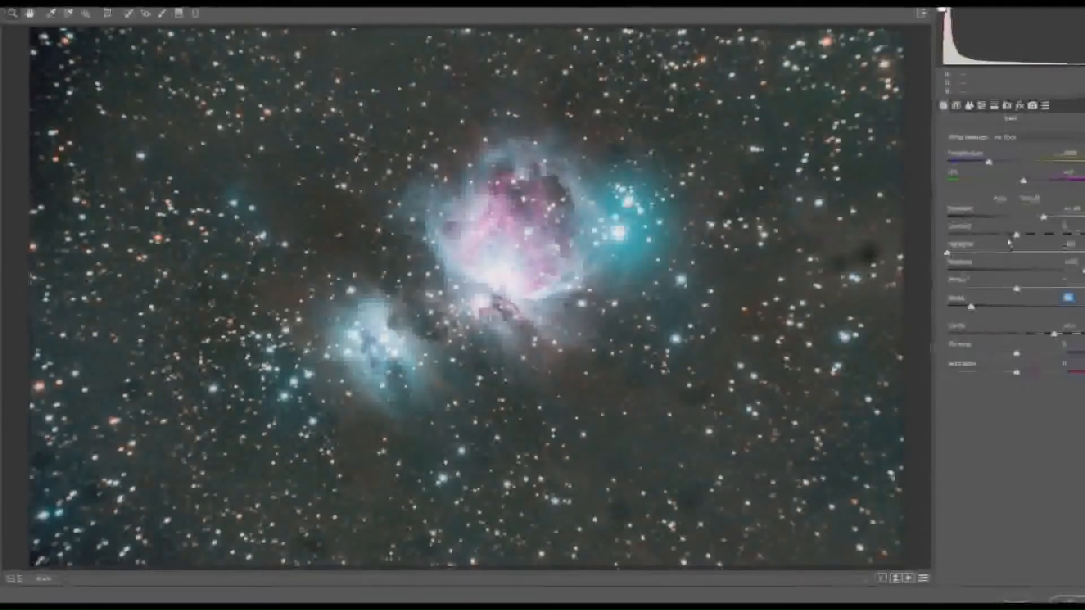
pyautogui.moveTo(1016, 235); pyautogui.dragTo(985, 234)
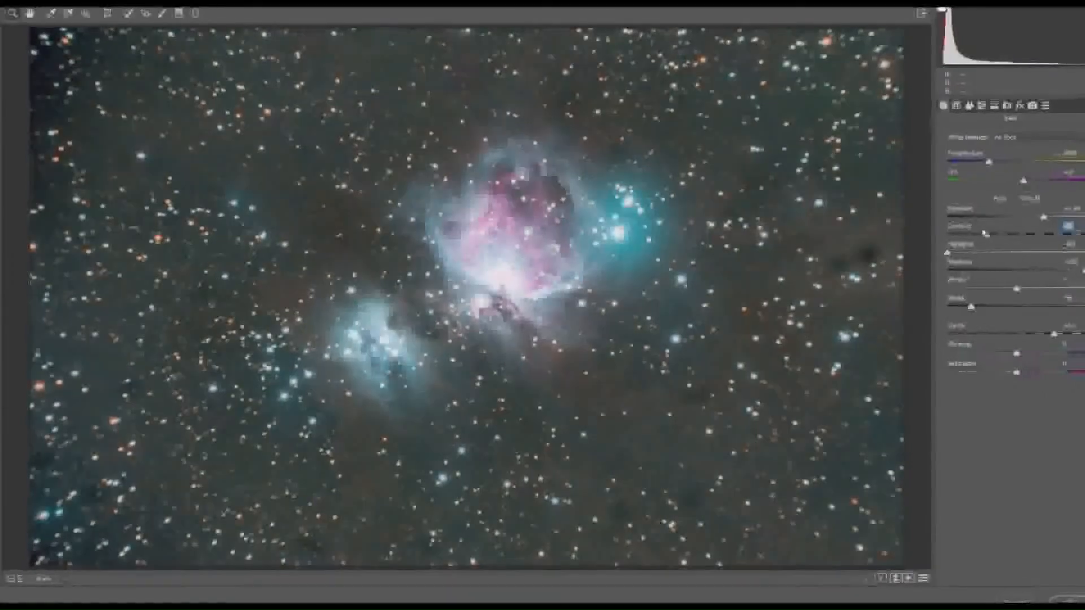
pyautogui.moveTo(997, 310); pyautogui.dragTo(982, 308)
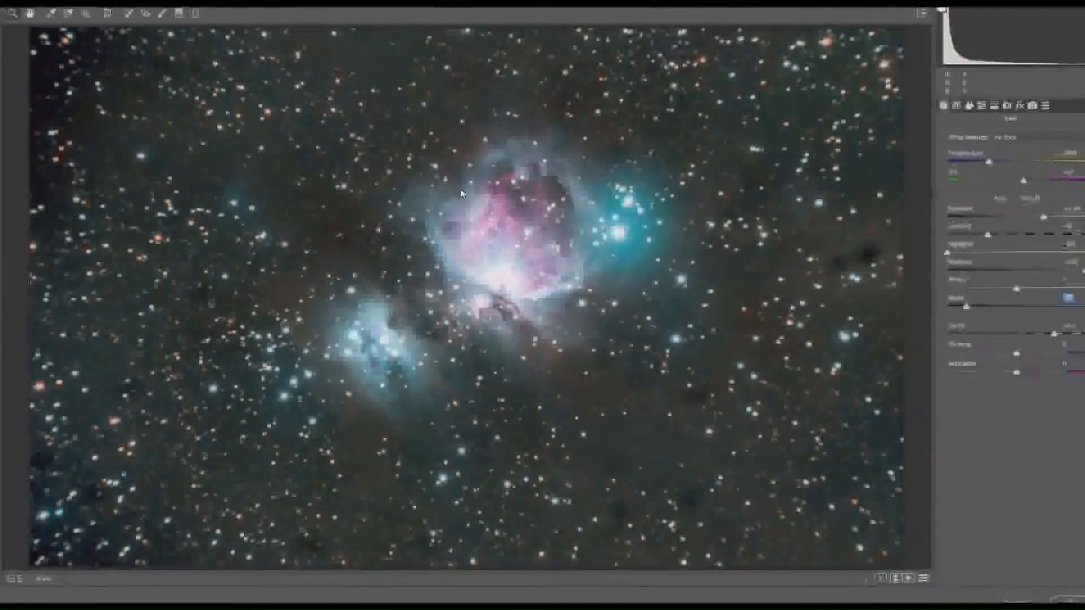
pyautogui.moveTo(998, 234); pyautogui.dragTo(1019, 240)
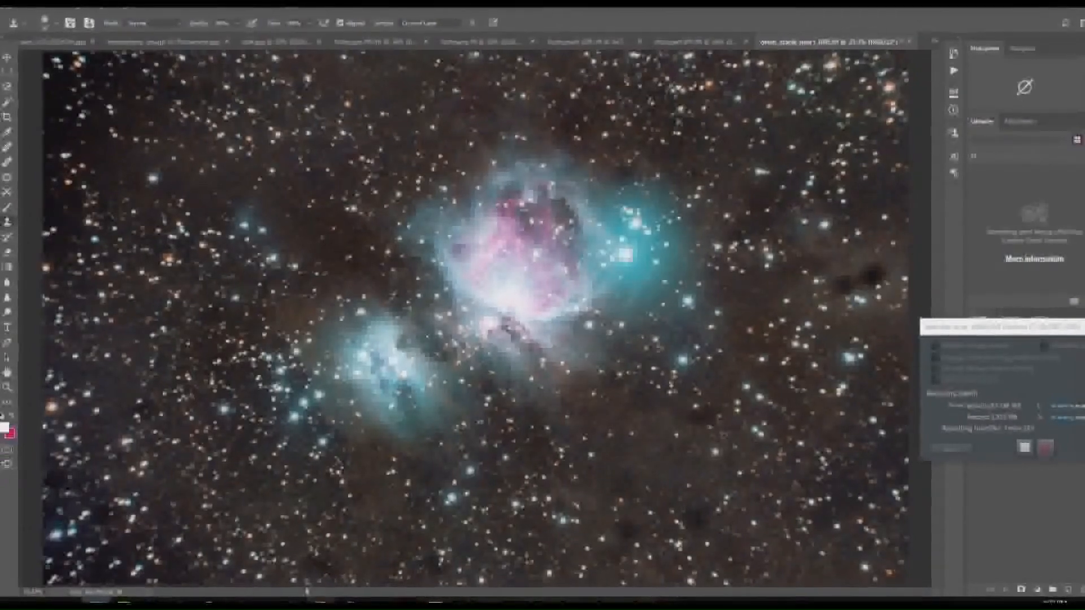
# Step: Examine the star field and the Orion nebula's core at 100% magnification, then return to PixInsight
pyautogui.click(252, 260)
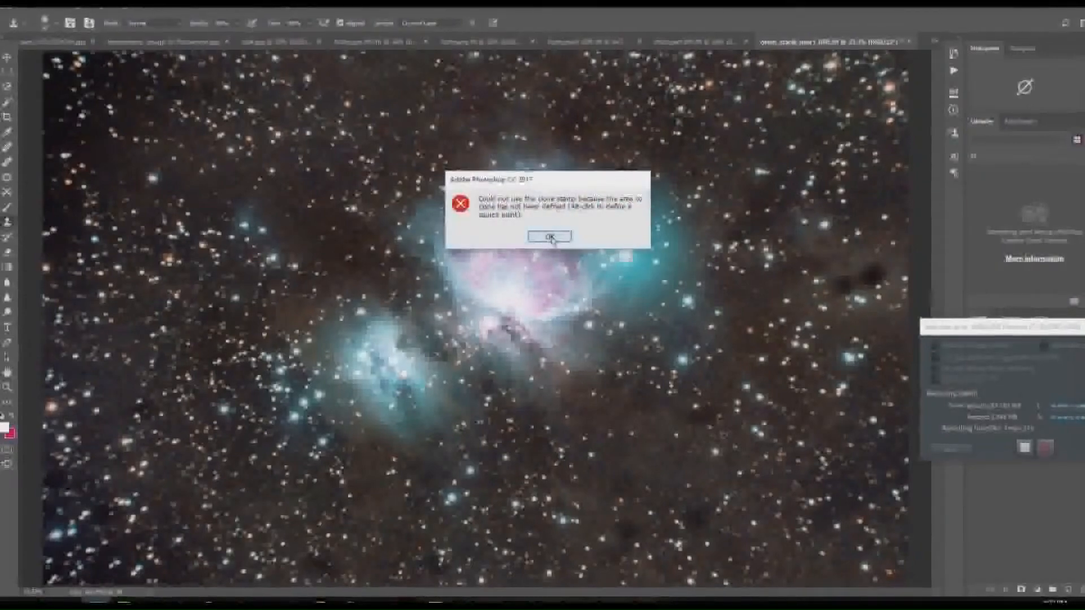
pyautogui.click(556, 235)
pyautogui.click(7, 387)
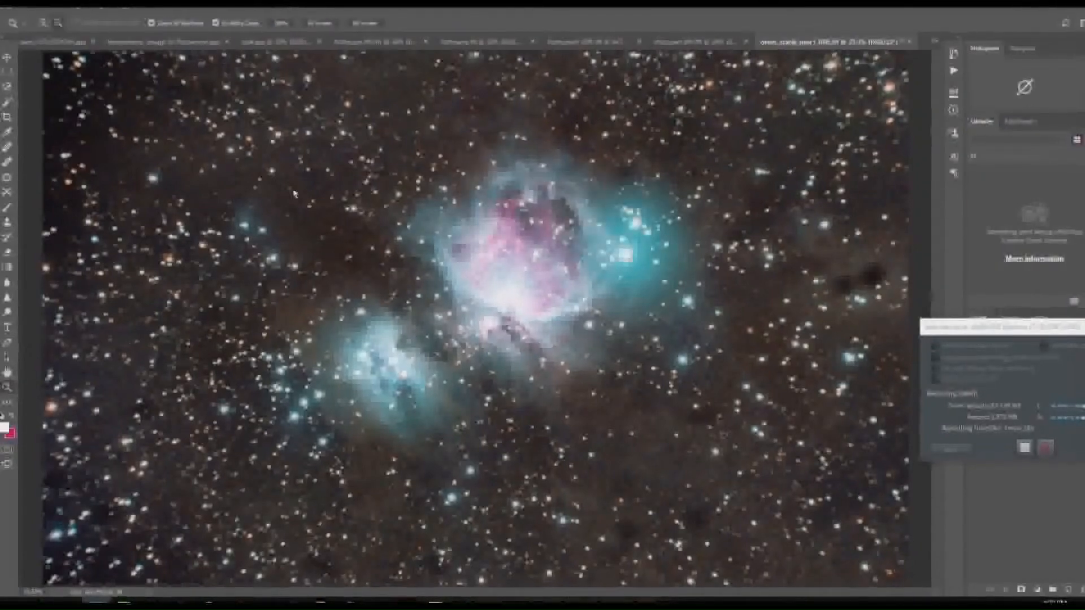
pyautogui.moveTo(412, 380); pyautogui.dragTo(549, 383)
pyautogui.rightClick(538, 376)
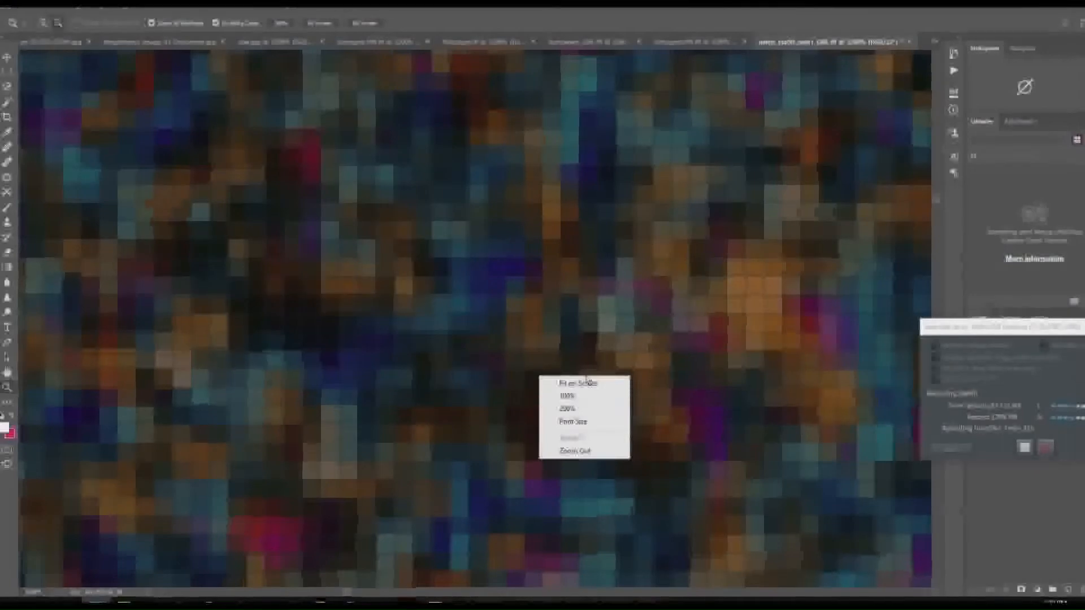
pyautogui.click(599, 403)
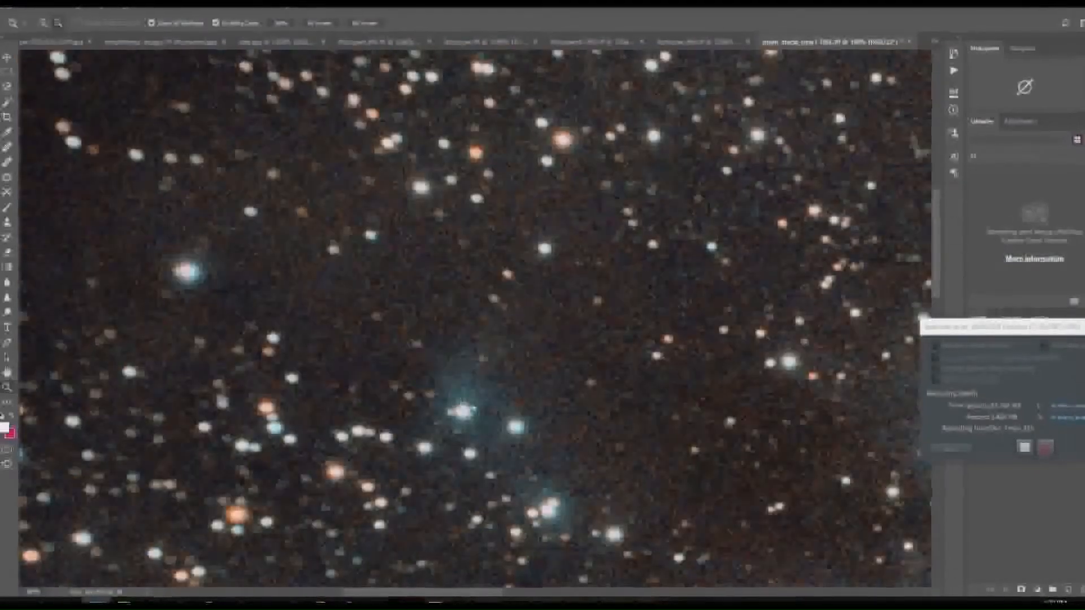
pyautogui.scroll(-2, 242, 585)
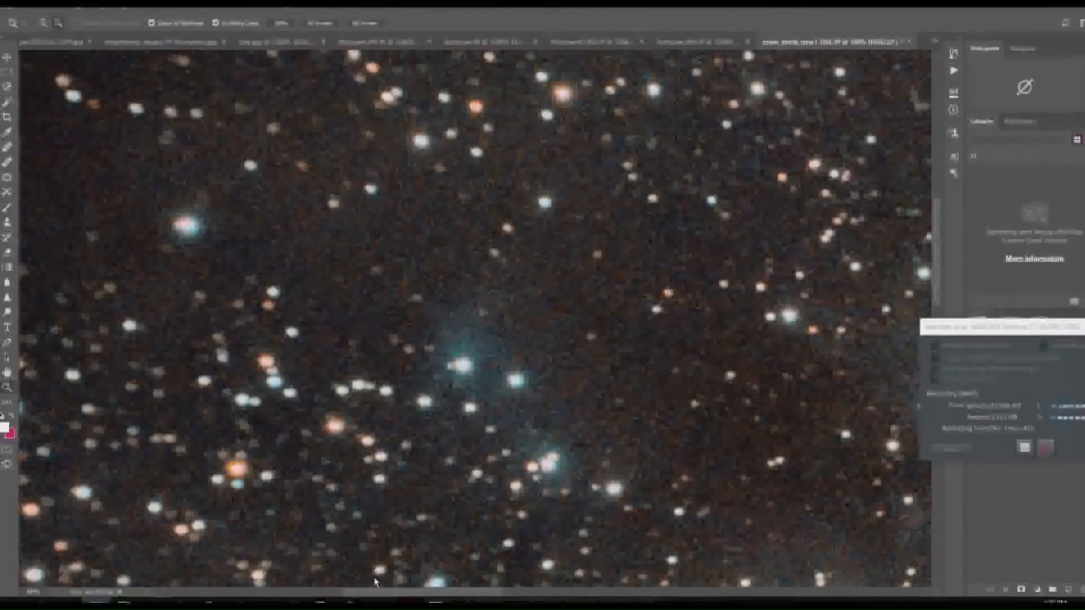
pyautogui.moveTo(399, 594); pyautogui.dragTo(536, 593)
pyautogui.scroll(-2, 771, 440)
pyautogui.scroll(-2, 772, 440)
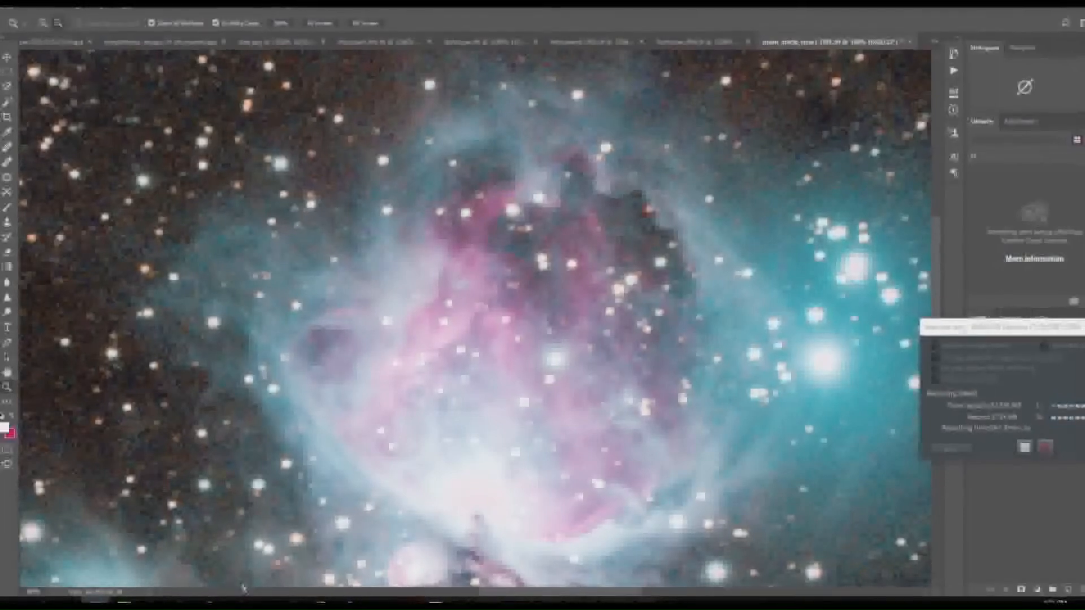
pyautogui.moveTo(268, 601)
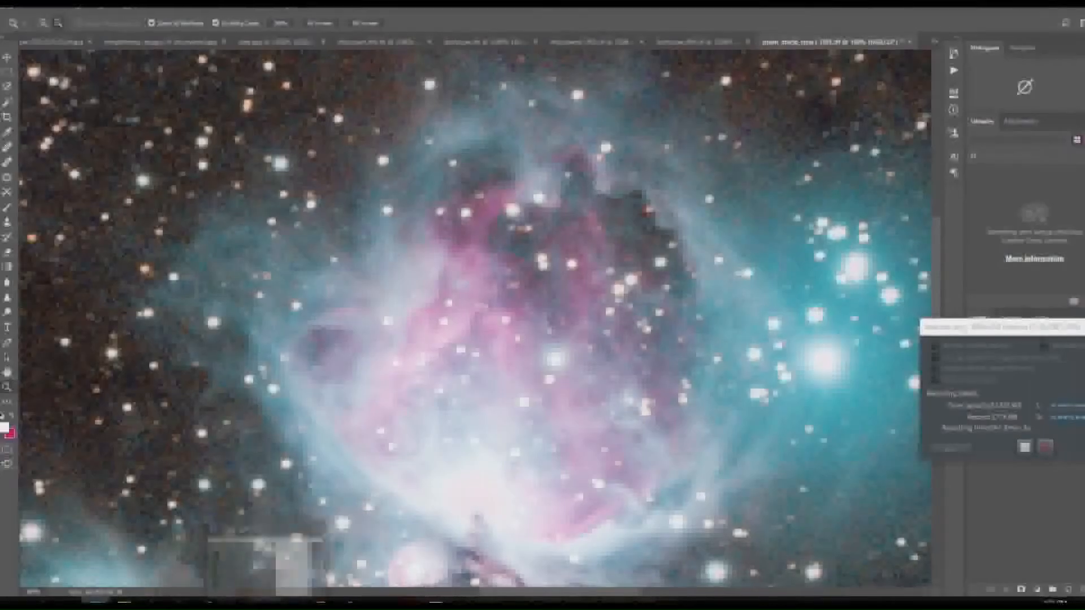
pyautogui.moveTo(294, 546)
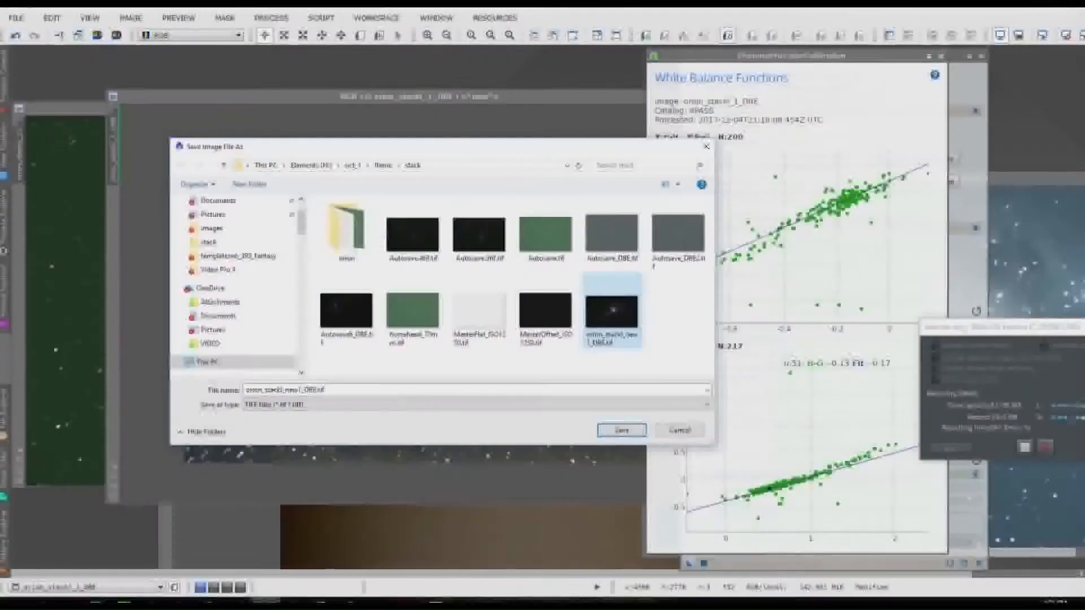
# Step: Cancel the pending TIFF save and open the MorphologicalTransformation process beside the zoomed-in Orion stars
pyautogui.click(680, 430)
pyautogui.scroll(4, 397, 374)
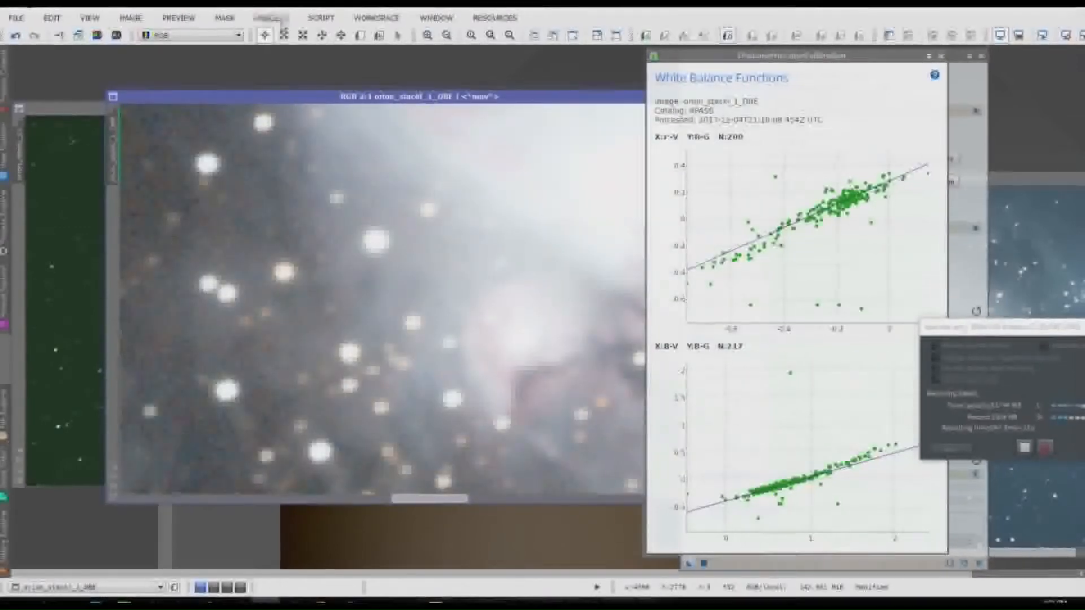
pyautogui.click(271, 17)
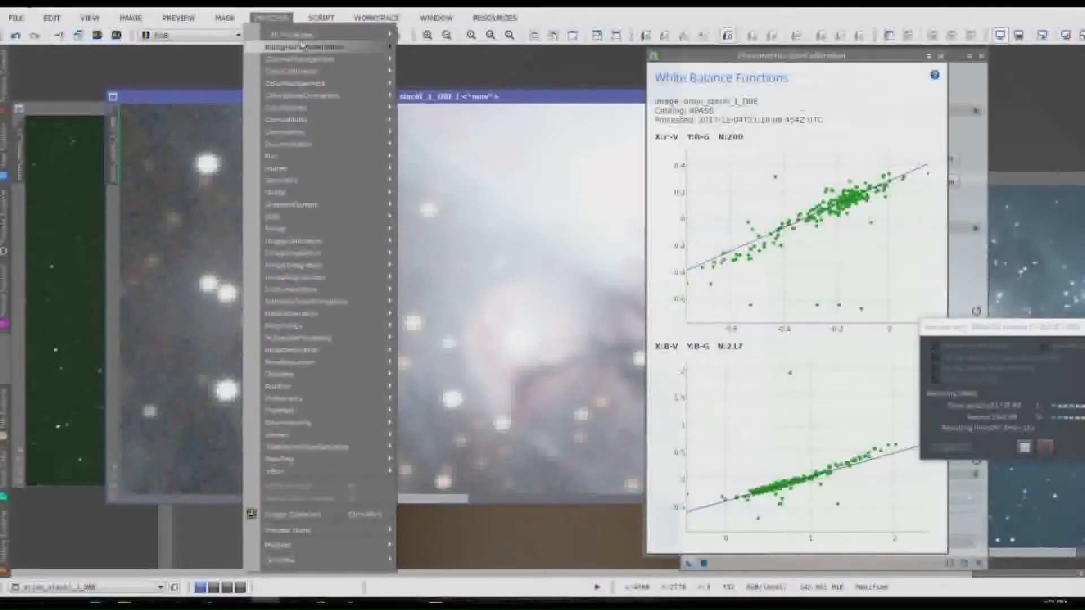
pyautogui.moveTo(299, 34)
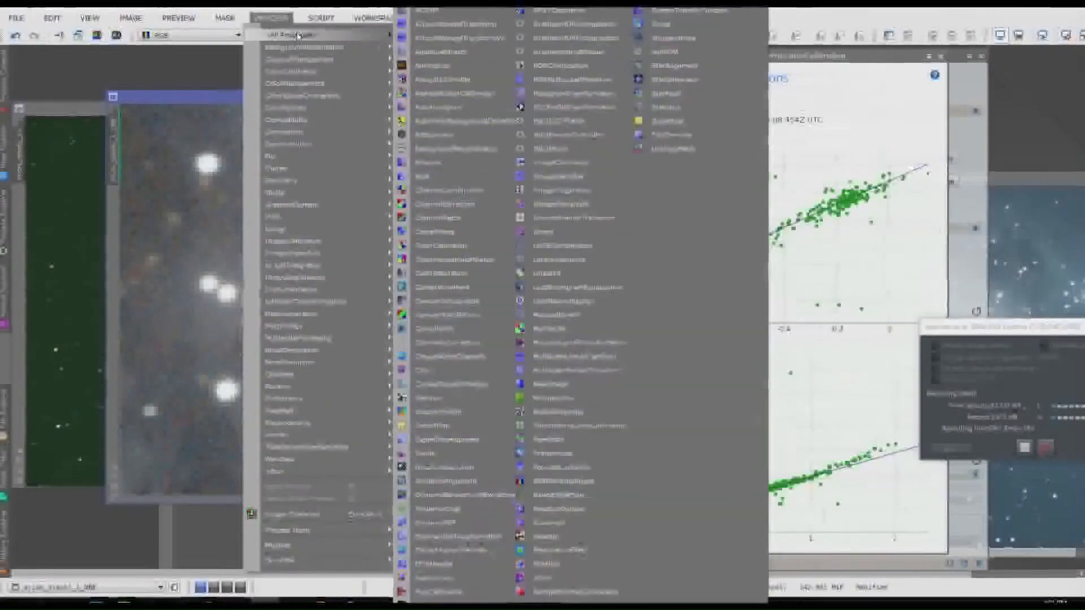
pyautogui.click(586, 345)
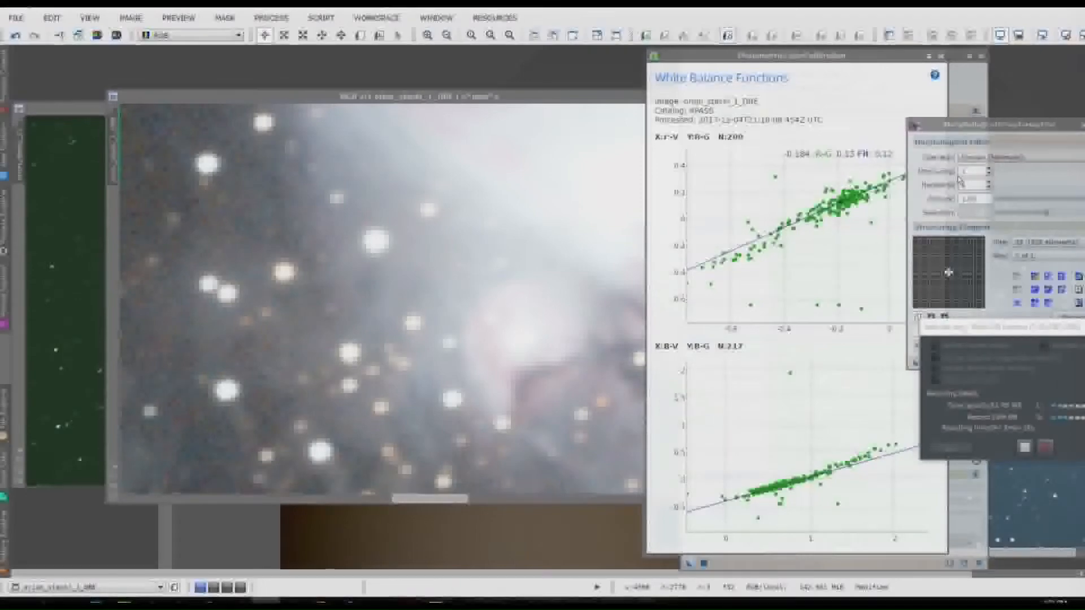
pyautogui.moveTo(984, 124); pyautogui.dragTo(616, 169)
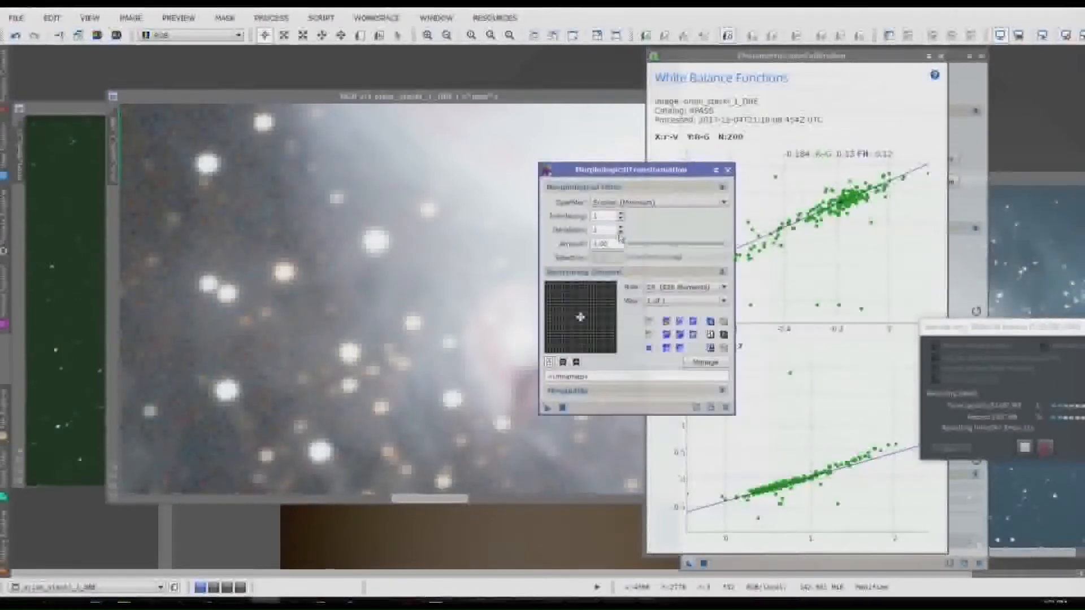
# Step: Apply Morphological Selection with amount about 0.75 and selection about 0.19 to the Orion image, then increase the iterations and run it again
pyautogui.click(636, 202)
pyautogui.click(669, 257)
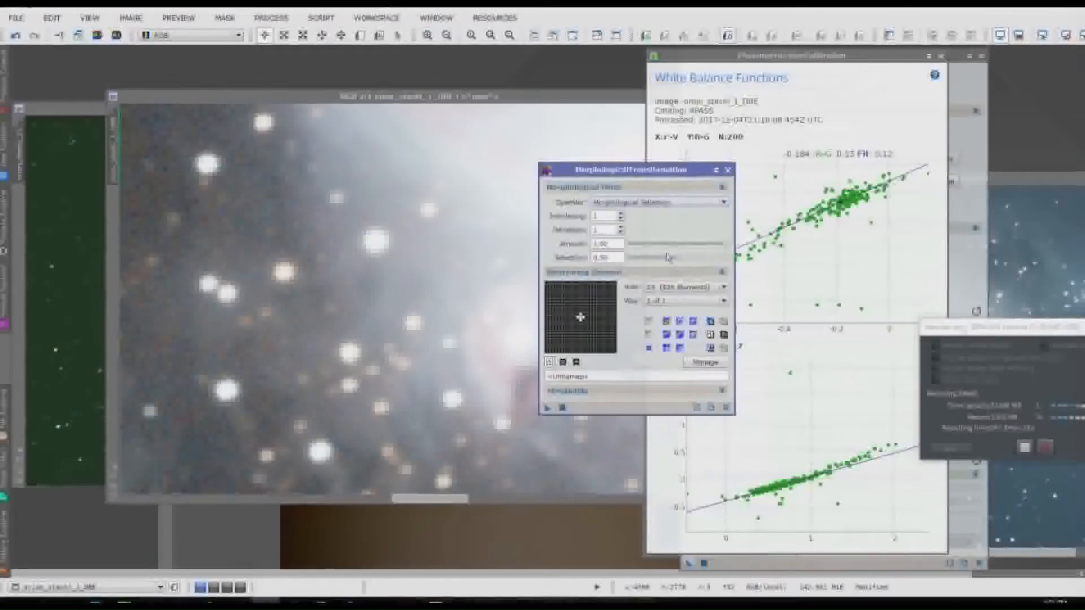
pyautogui.moveTo(676, 258); pyautogui.dragTo(647, 272)
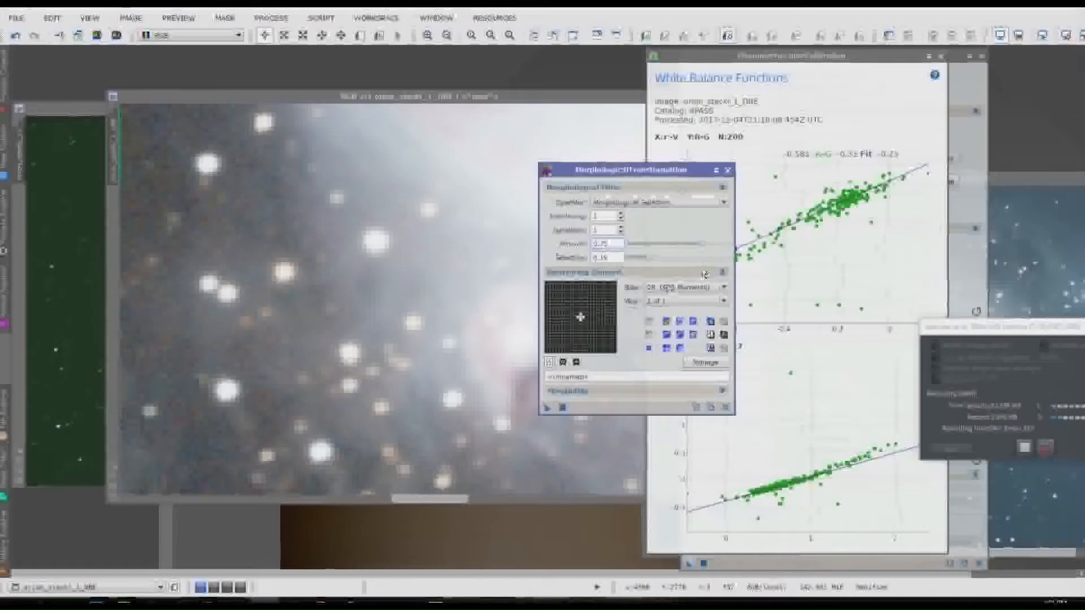
pyautogui.moveTo(547, 411); pyautogui.dragTo(157, 389)
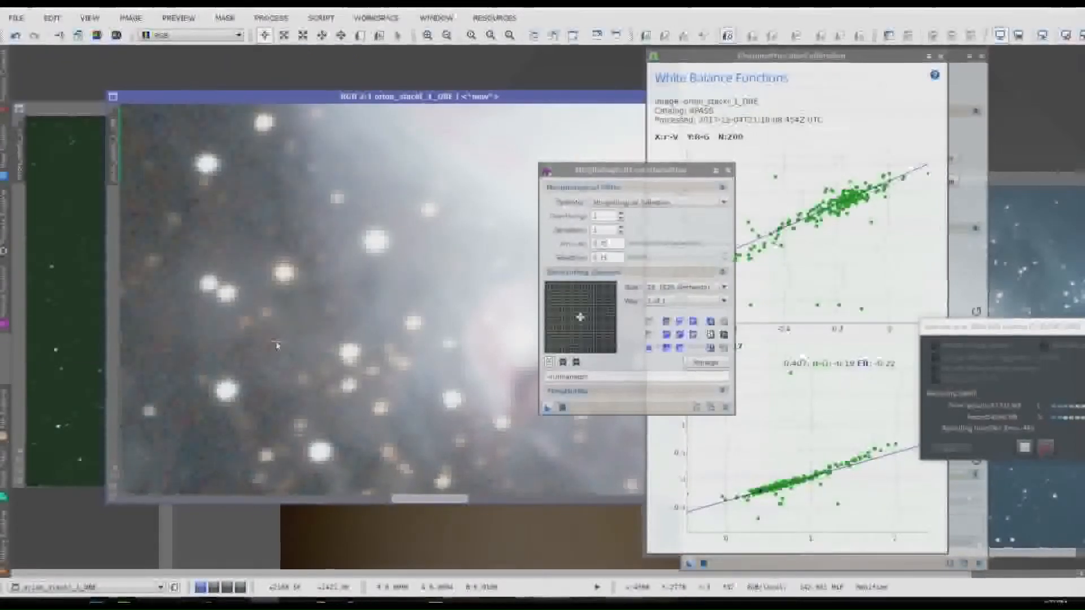
pyautogui.click(620, 231)
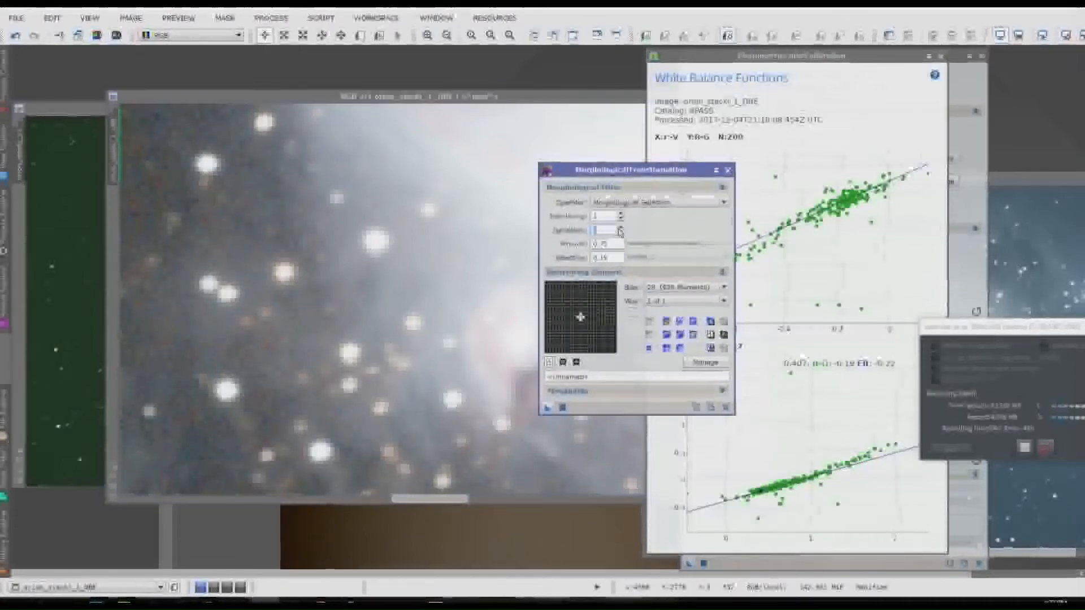
pyautogui.click(547, 409)
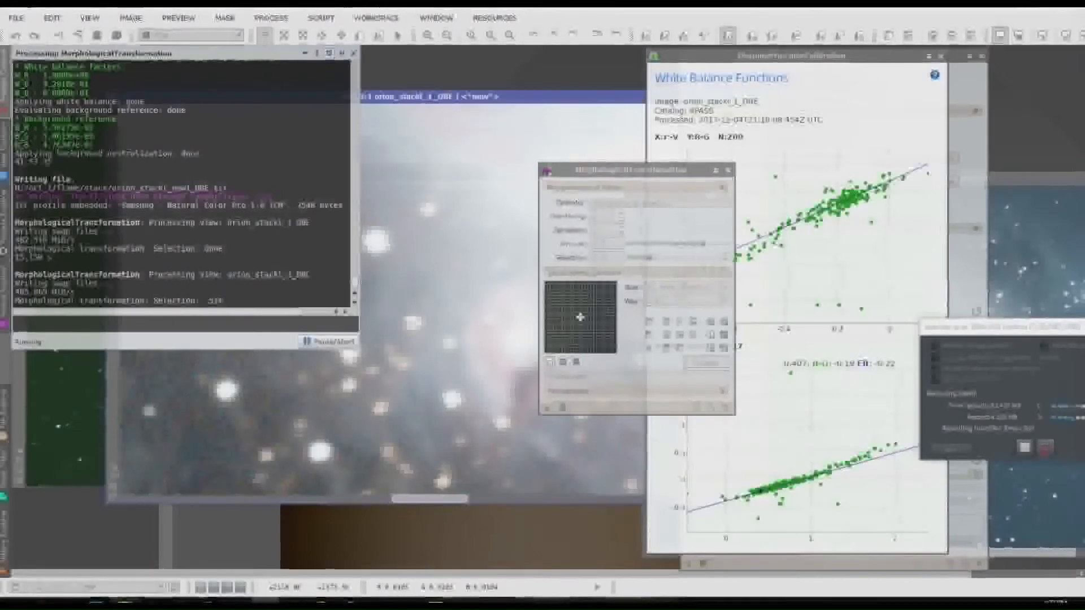
# Step: Switch to Photoshop to examine the whole Camera Raw-edited Orion image fitted to the screen, then return to PixInsight
pyautogui.moveTo(96, 603)
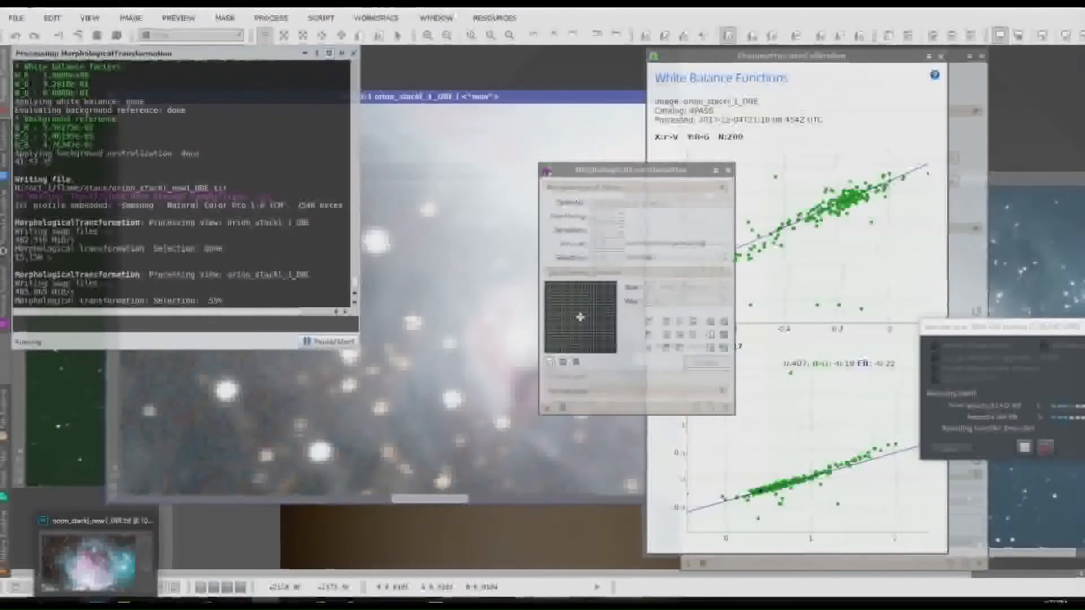
pyautogui.click(90, 556)
pyautogui.click(493, 465)
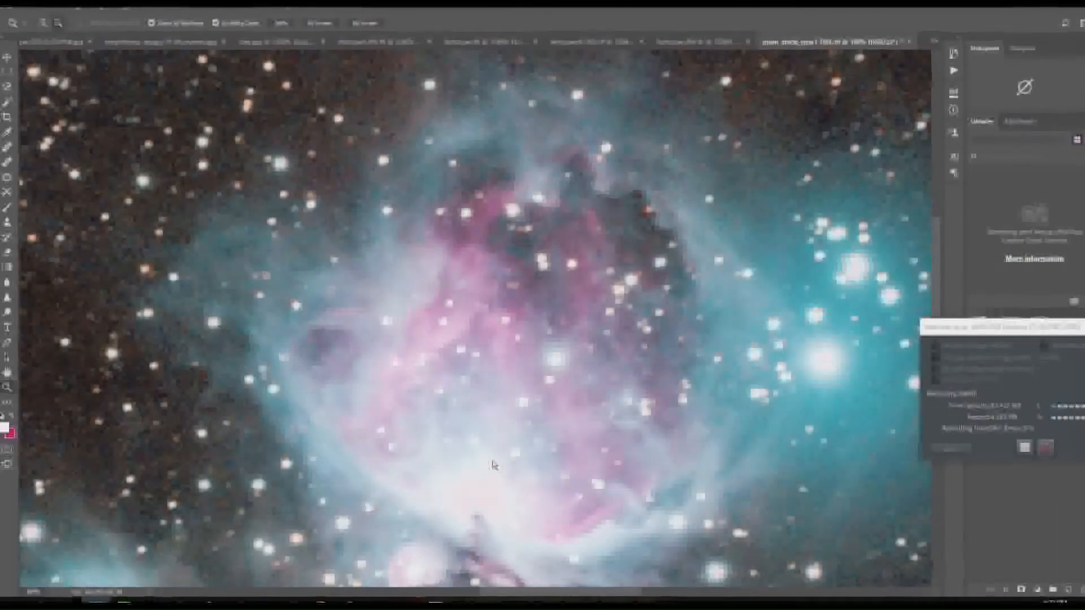
pyautogui.rightClick(494, 462)
pyautogui.click(514, 467)
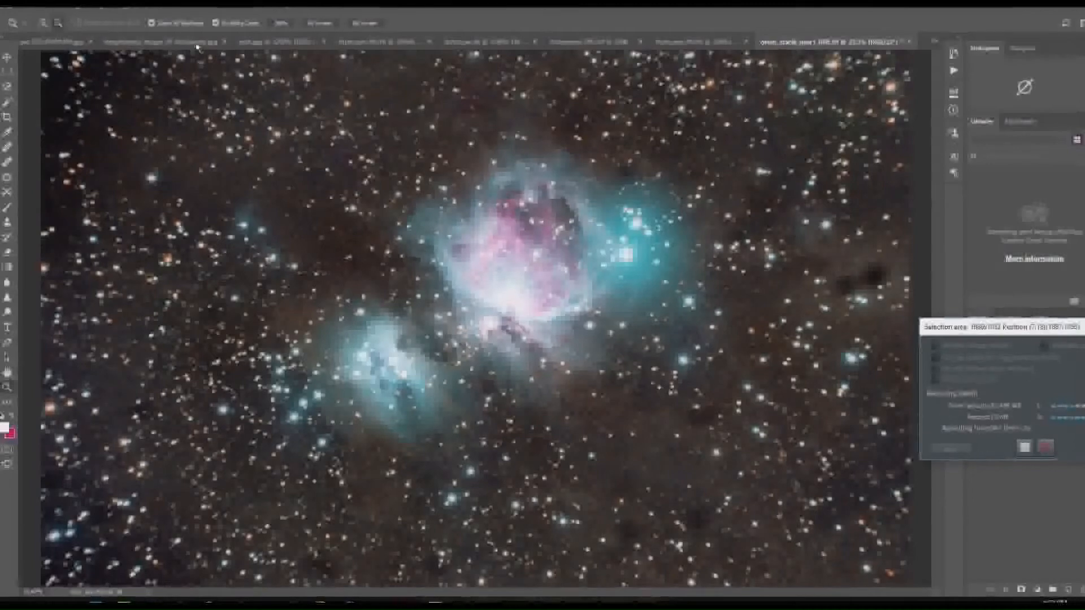
pyautogui.click(182, 11)
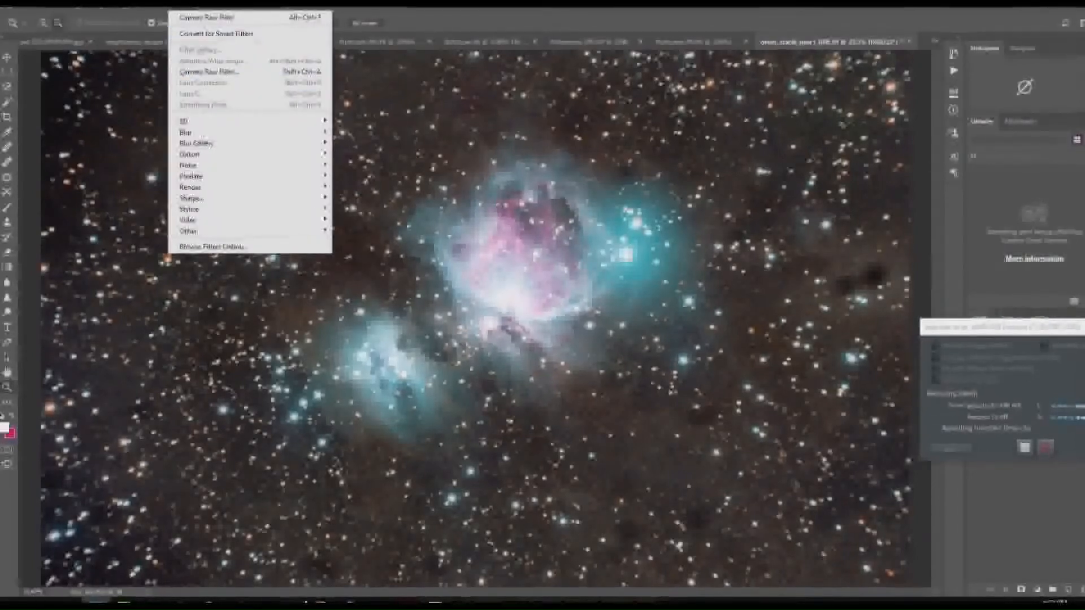
pyautogui.click(266, 602)
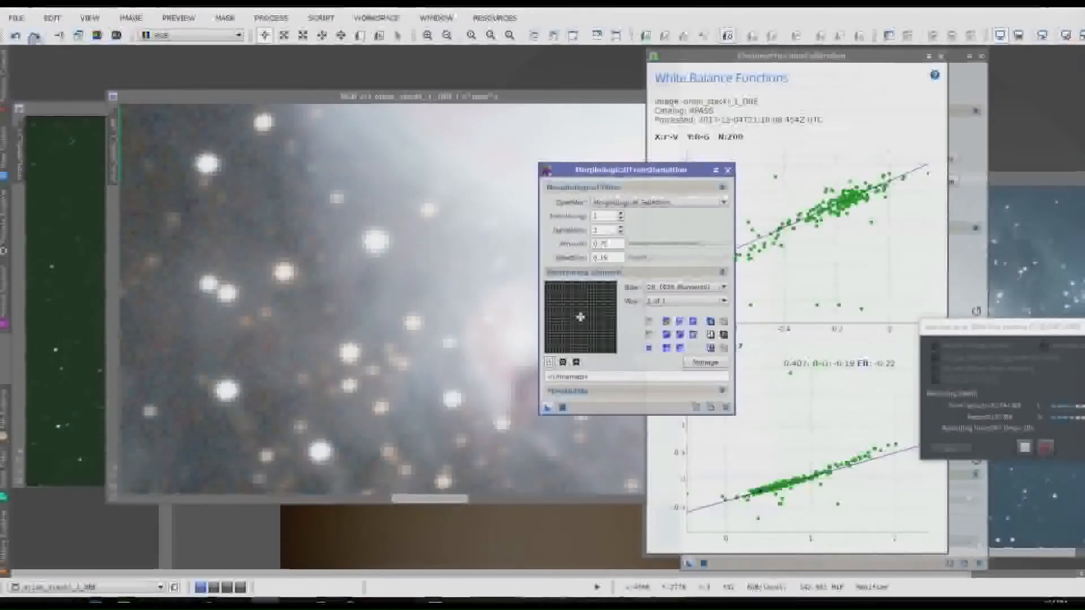
# Step: Redo the star reduction and compare the stars and nebula in the Orion image at close and full-view magnifications
pyautogui.click(30, 36)
pyautogui.scroll(-2, 334, 219)
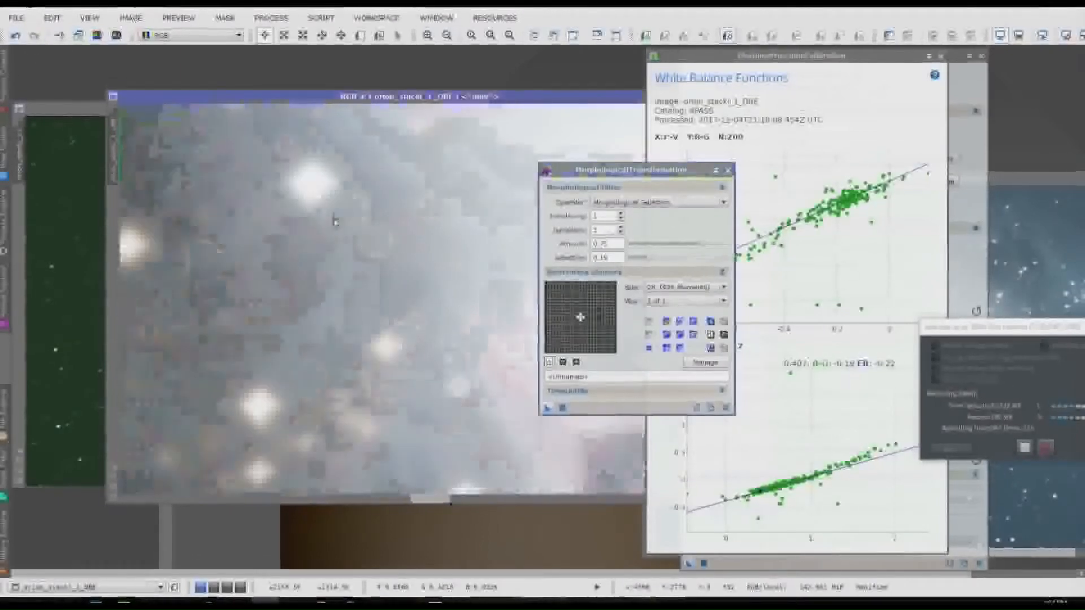
pyautogui.scroll(4, 335, 219)
pyautogui.scroll(2, 334, 219)
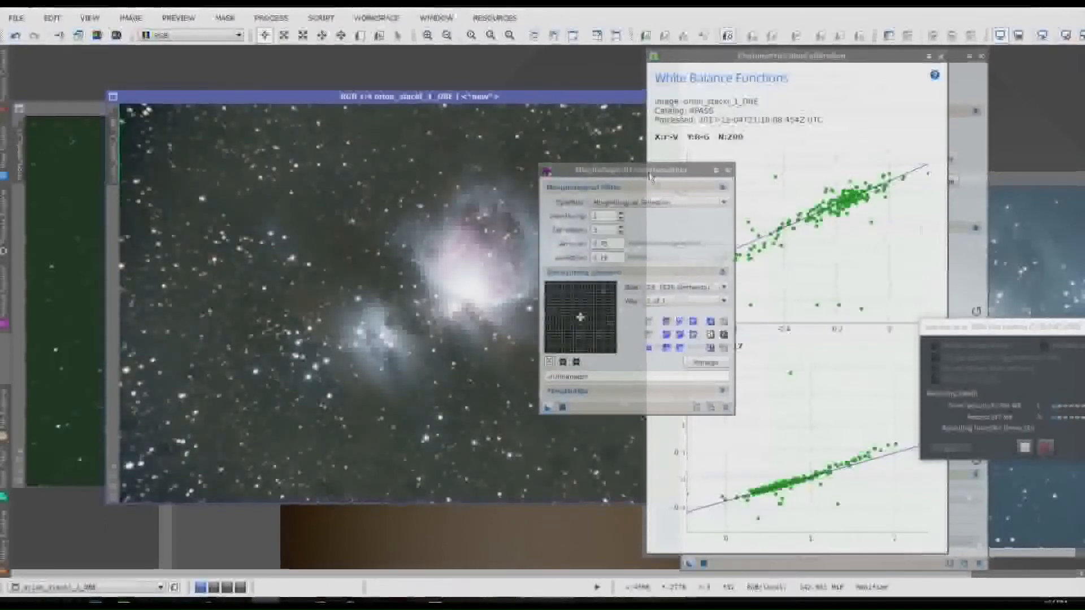
pyautogui.moveTo(654, 164); pyautogui.dragTo(866, 236)
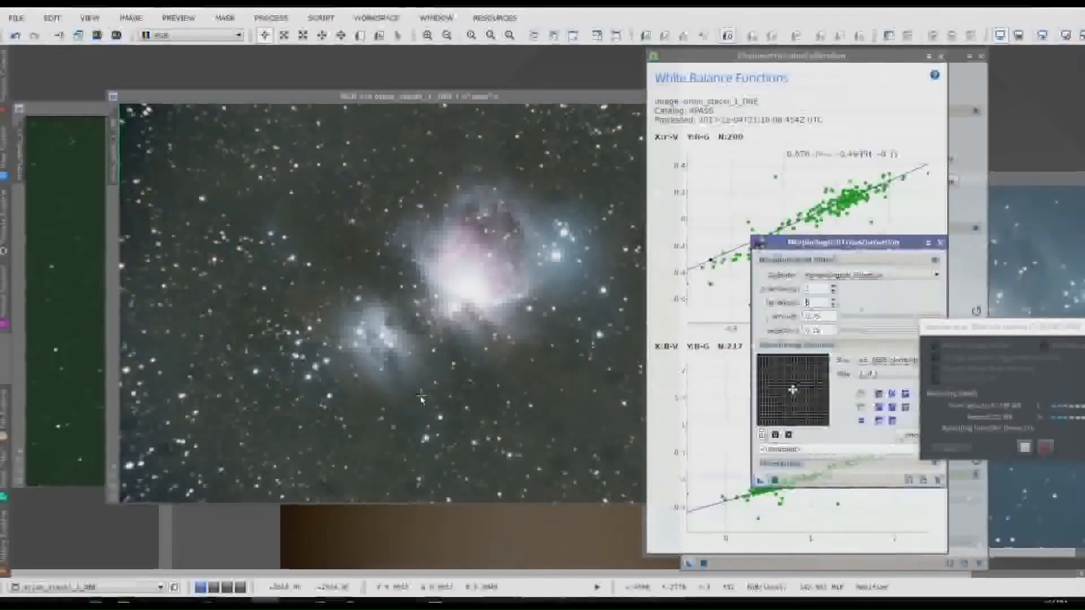
pyautogui.scroll(-4, 415, 337)
pyautogui.scroll(1, 417, 334)
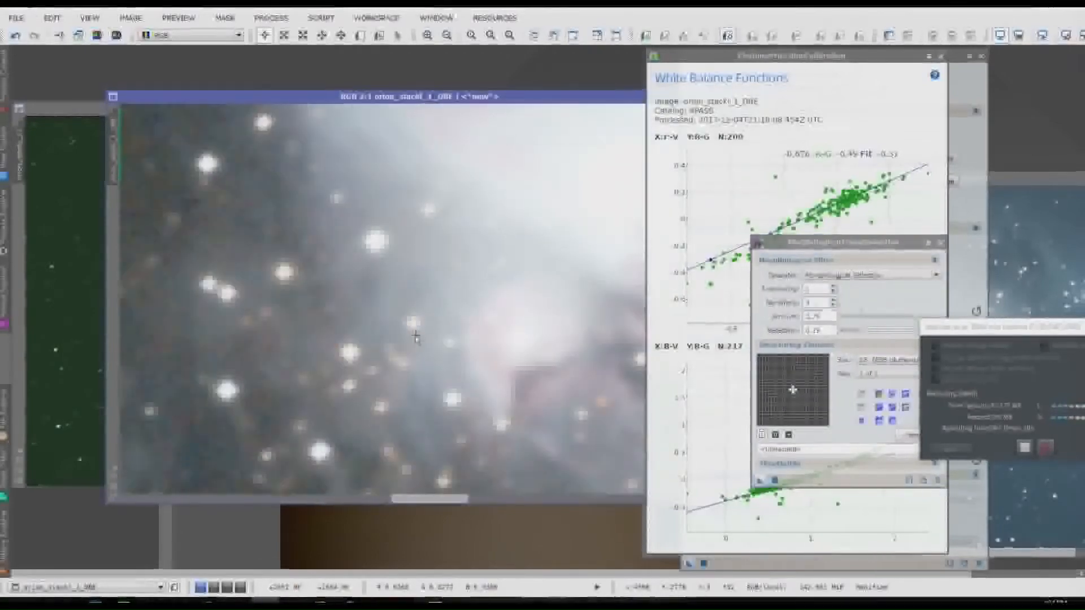
# Step: Open MultiscaleLinearTransform and enable noise reduction on layer 1 with threshold 3.000, amount about 0.5 and 2 iterations
pyautogui.click(282, 20)
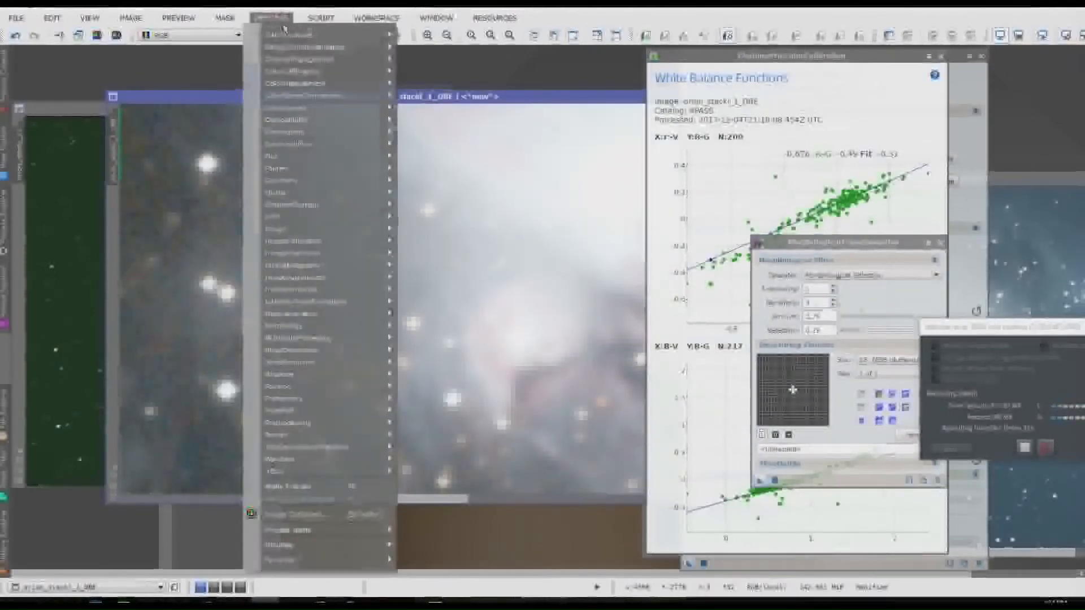
pyautogui.moveTo(286, 34)
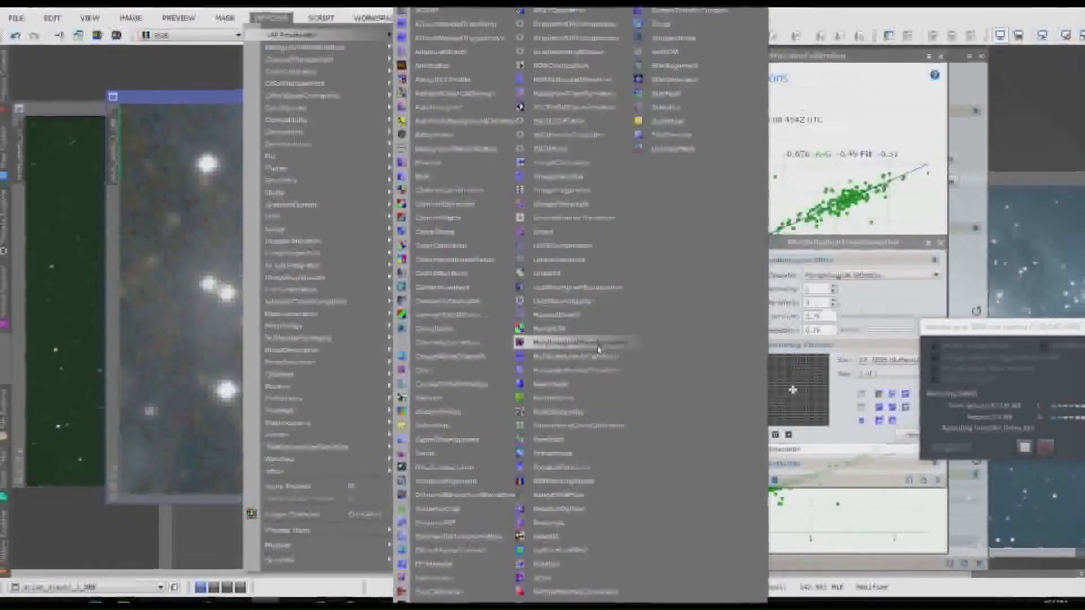
pyautogui.click(602, 362)
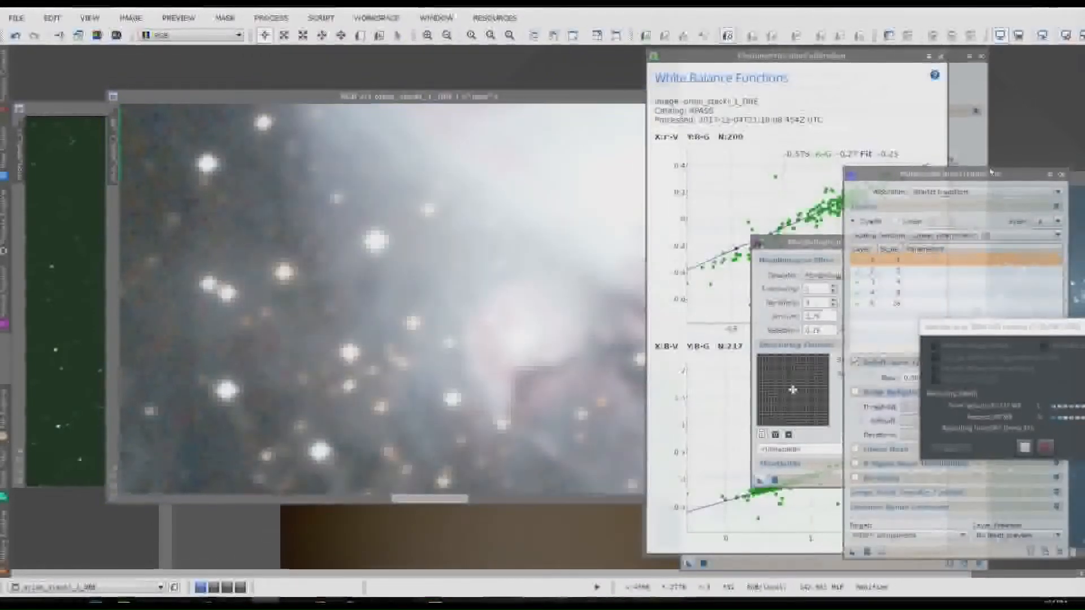
pyautogui.moveTo(984, 179); pyautogui.dragTo(645, 160)
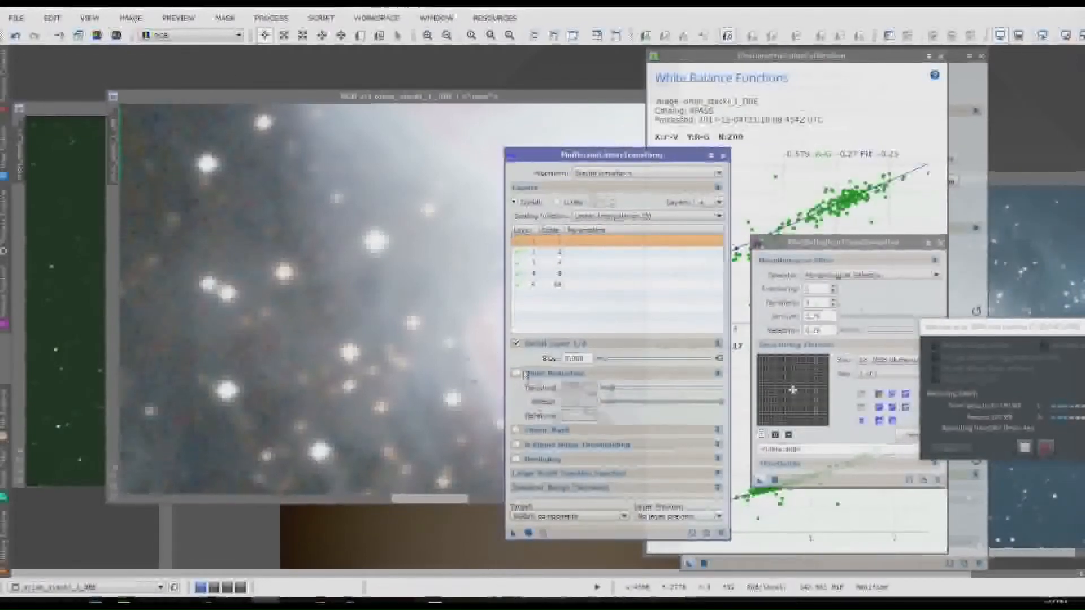
pyautogui.click(517, 375)
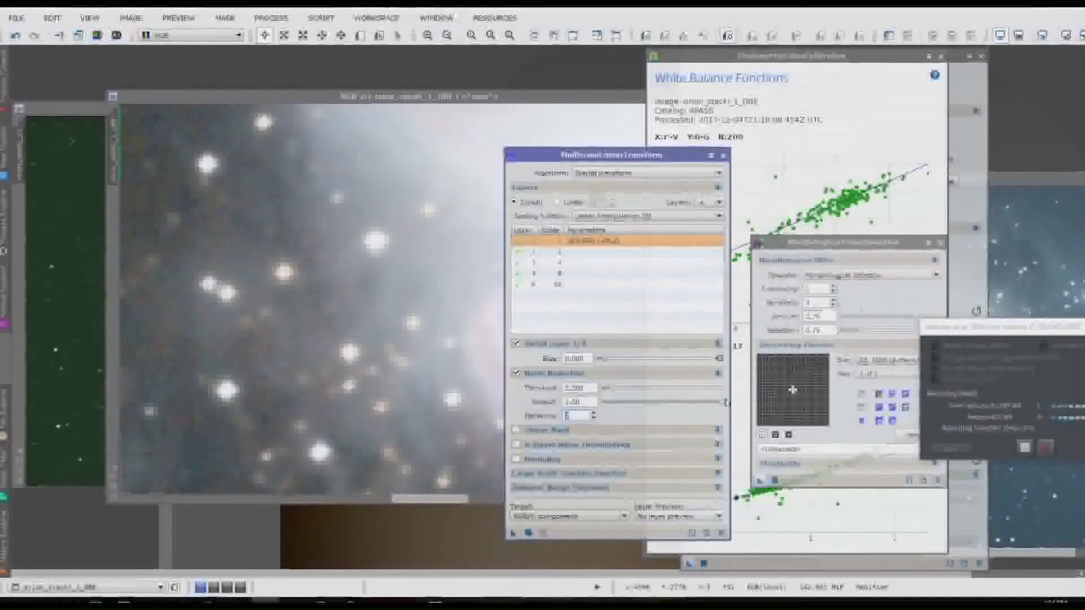
pyautogui.moveTo(720, 403); pyautogui.dragTo(668, 410)
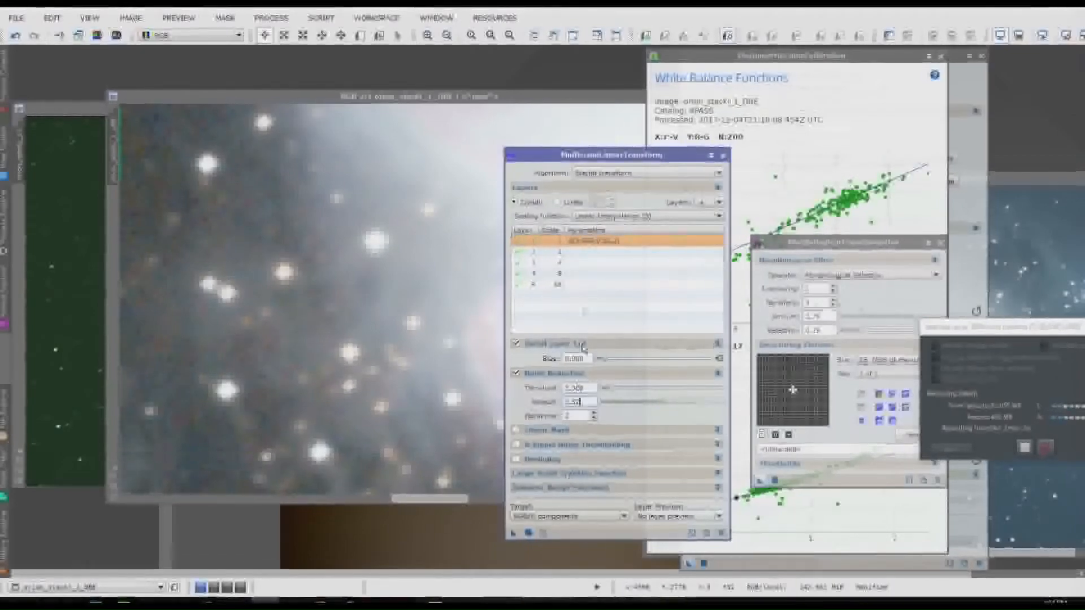
# Step: Enable noise reduction on layer 2 with threshold 2.000, amount about 0.50 and 2 iterations
pyautogui.click(559, 253)
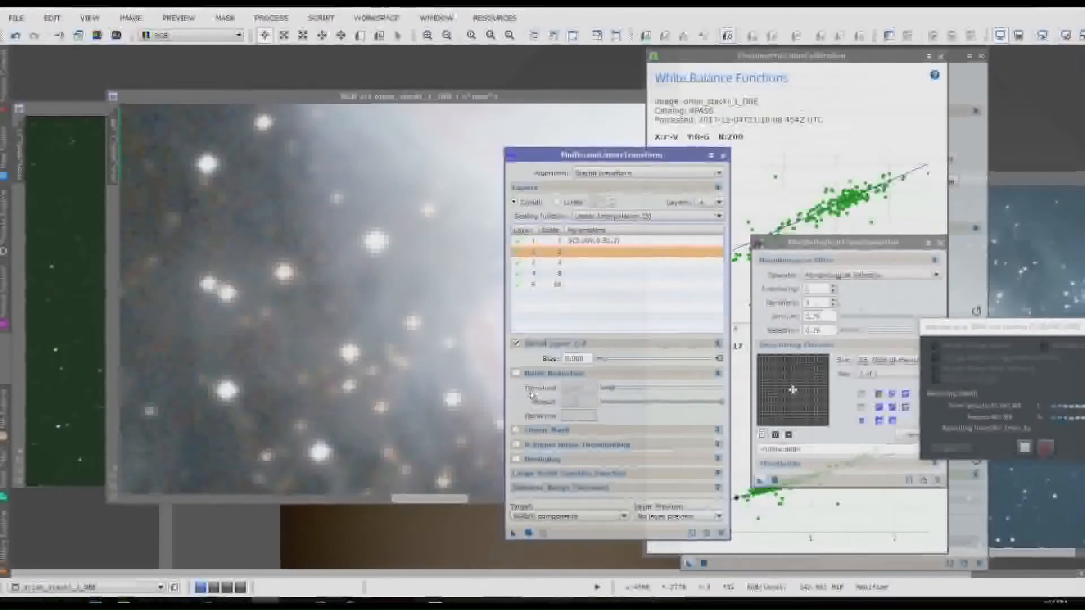
pyautogui.click(515, 374)
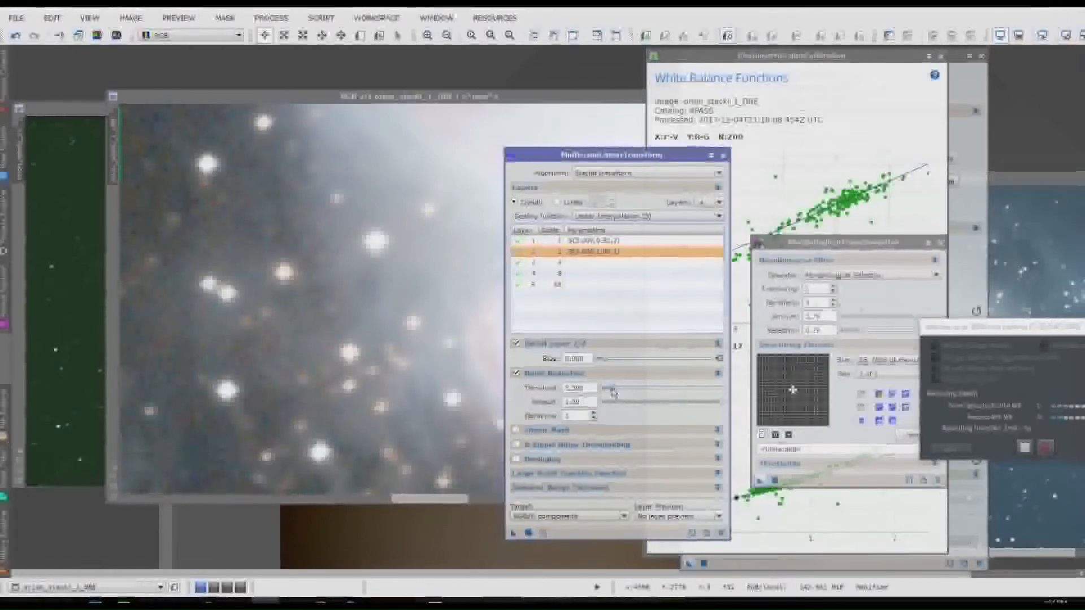
pyautogui.moveTo(605, 393); pyautogui.dragTo(607, 393)
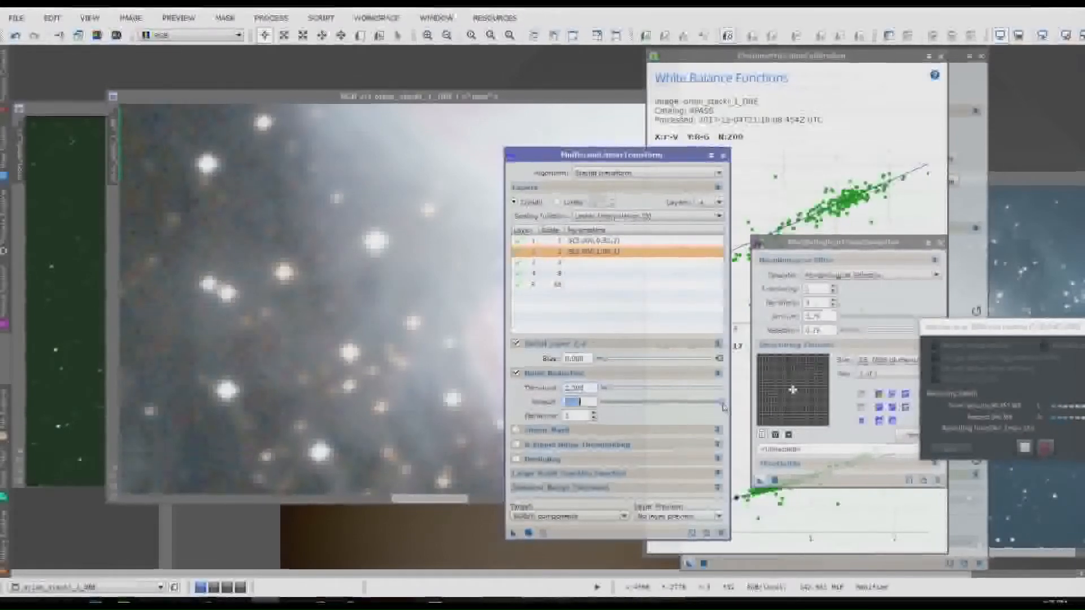
pyautogui.moveTo(665, 415); pyautogui.dragTo(646, 421)
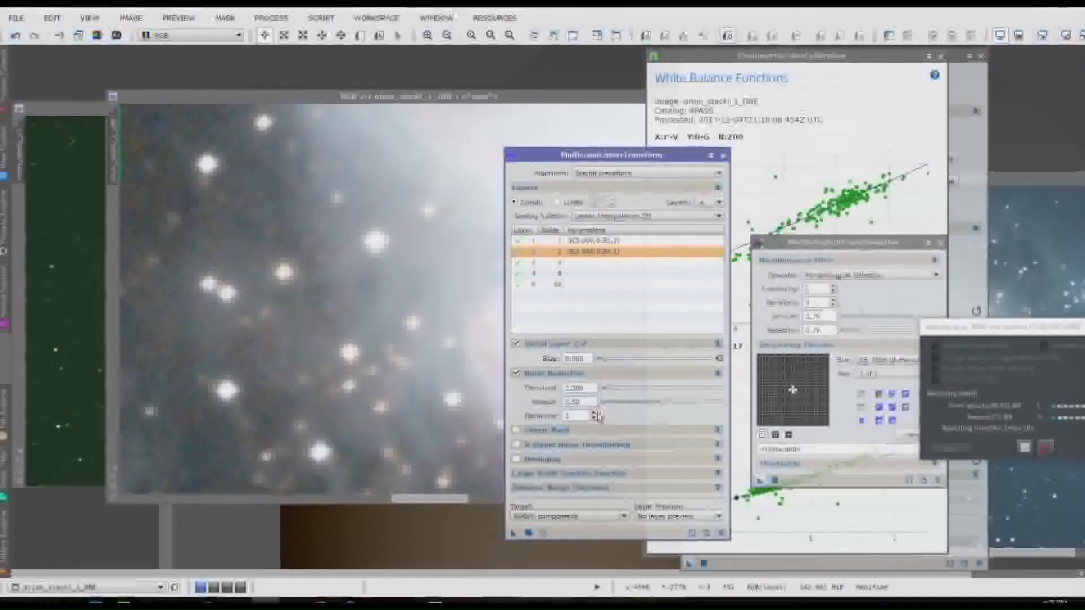
# Step: Enable noise reduction on layer 3 with threshold 1.000, amount about 0.5 and 2 iterations
pyautogui.click(559, 262)
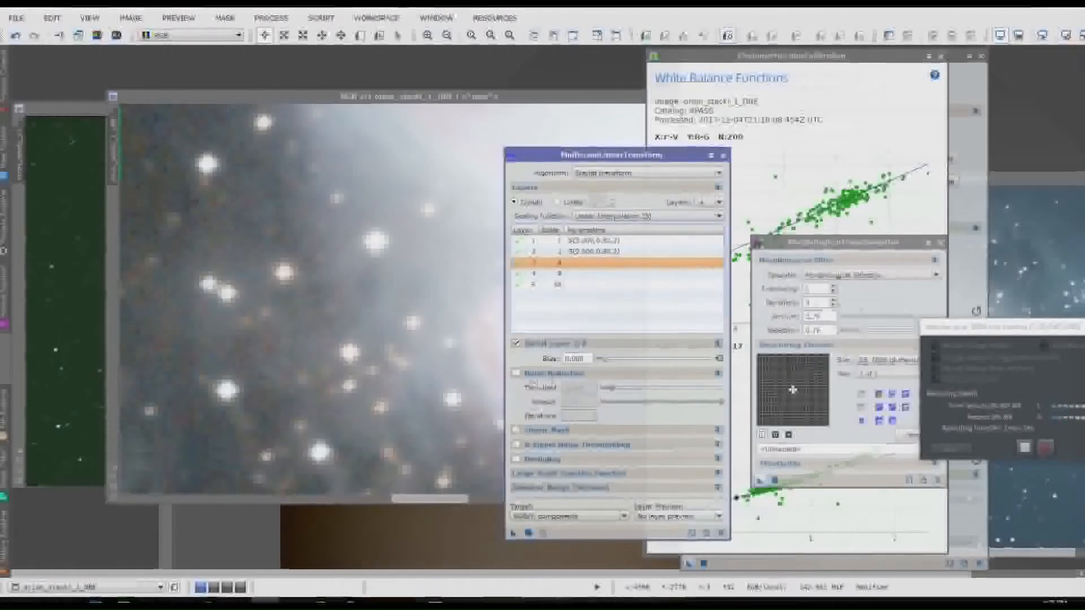
pyautogui.click(515, 374)
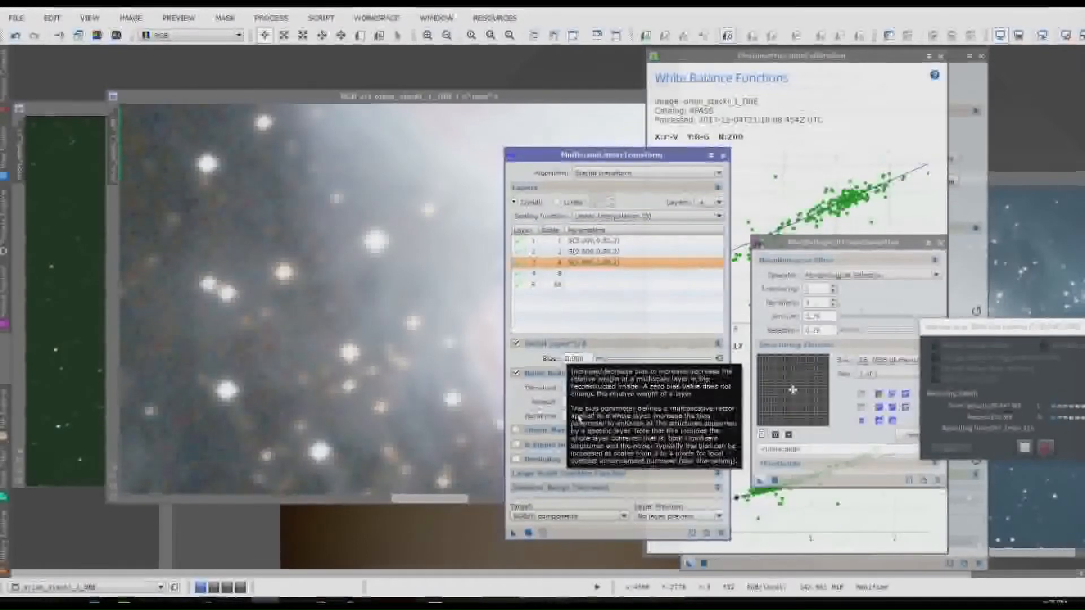
pyautogui.click(594, 414)
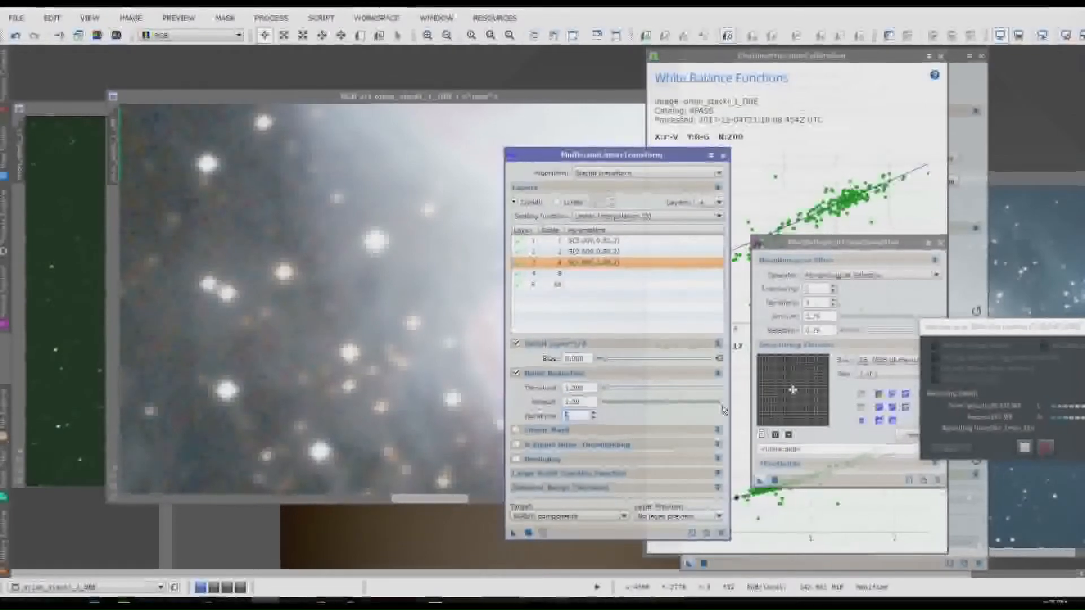
pyautogui.moveTo(723, 406); pyautogui.dragTo(684, 406)
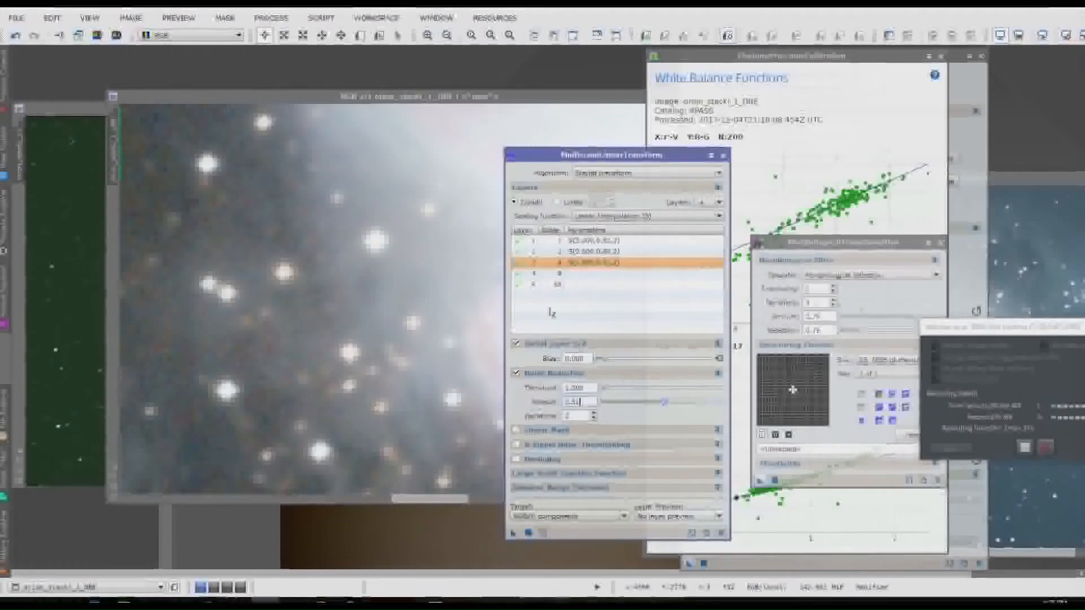
# Step: Enable noise reduction on layer 4 with threshold 0.500, and apply the MultiscaleLinearTransform to the Orion image
pyautogui.click(560, 274)
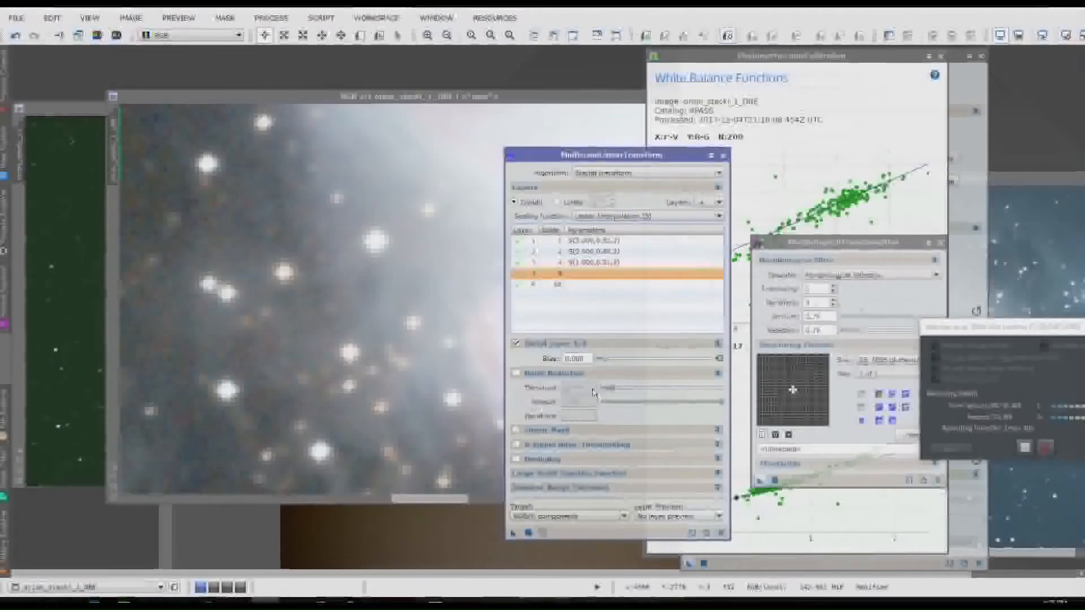
pyautogui.click(518, 376)
pyautogui.click(517, 375)
pyautogui.moveTo(614, 390); pyautogui.dragTo(605, 392)
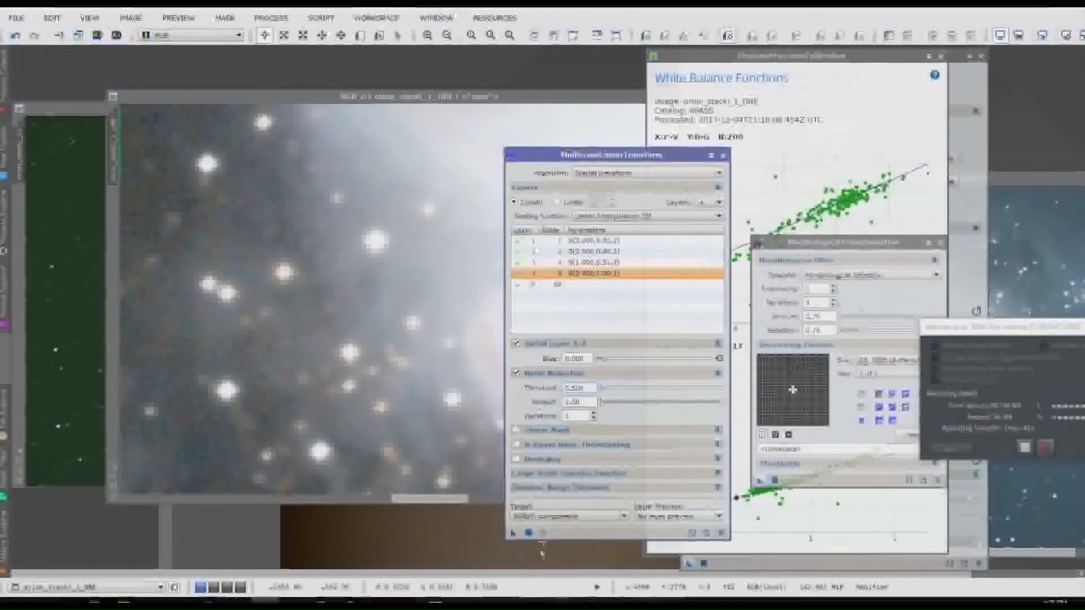
pyautogui.click(509, 533)
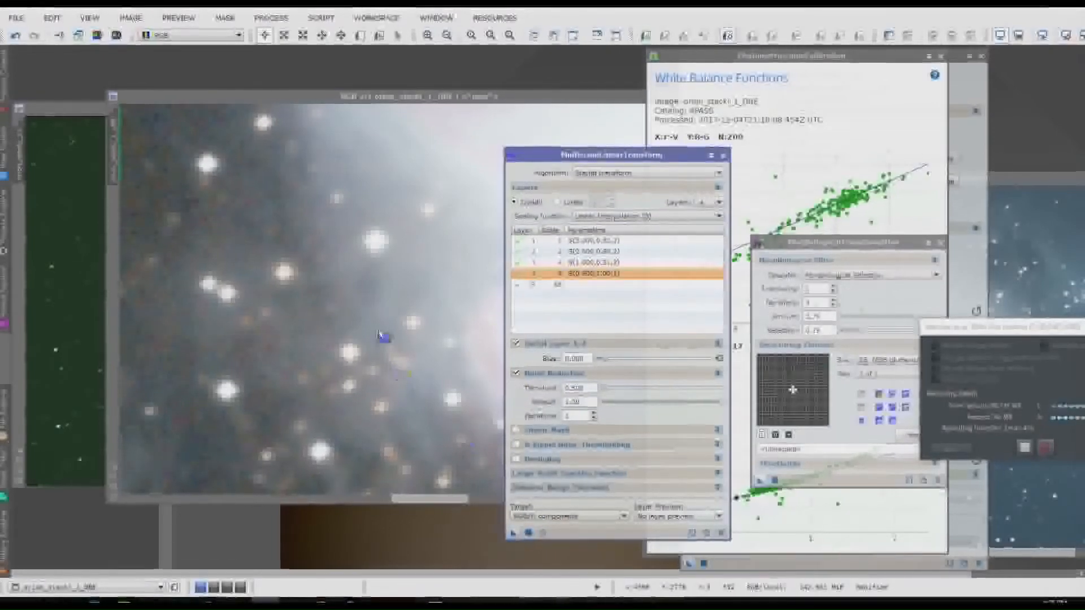
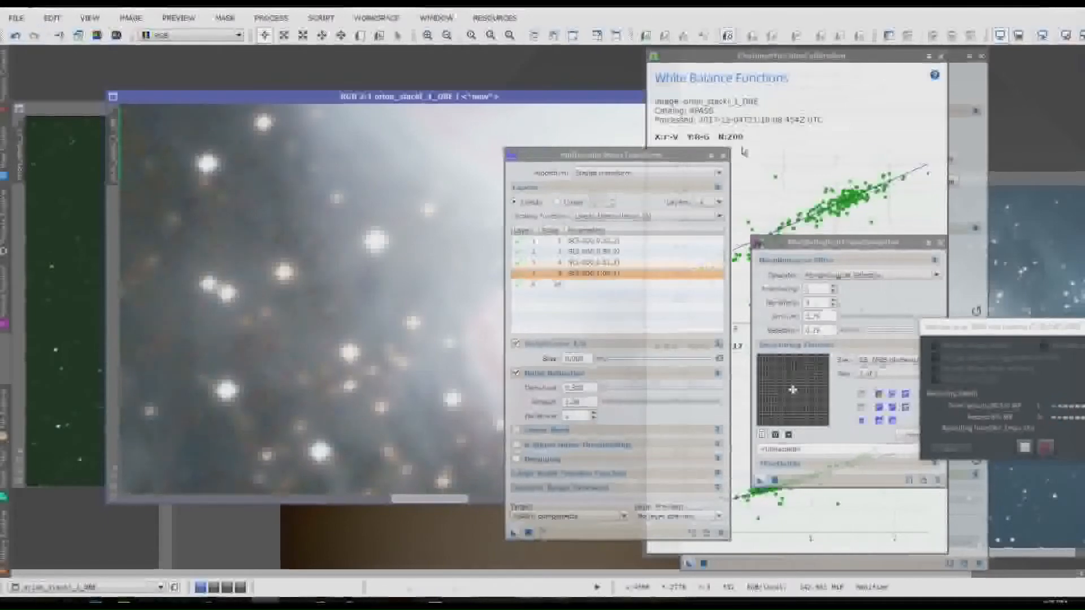
# Step: Examine the noise-reduced Orion image at several zoom levels, covering the nebula core and the surrounding star field
pyautogui.moveTo(674, 157); pyautogui.dragTo(921, 177)
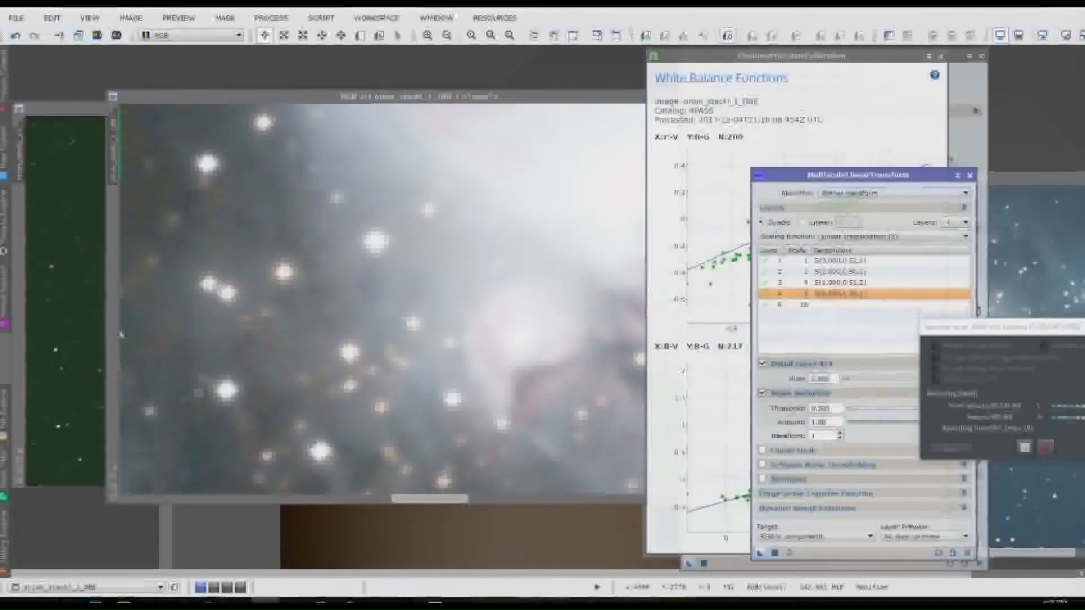
pyautogui.scroll(-1, 429, 314)
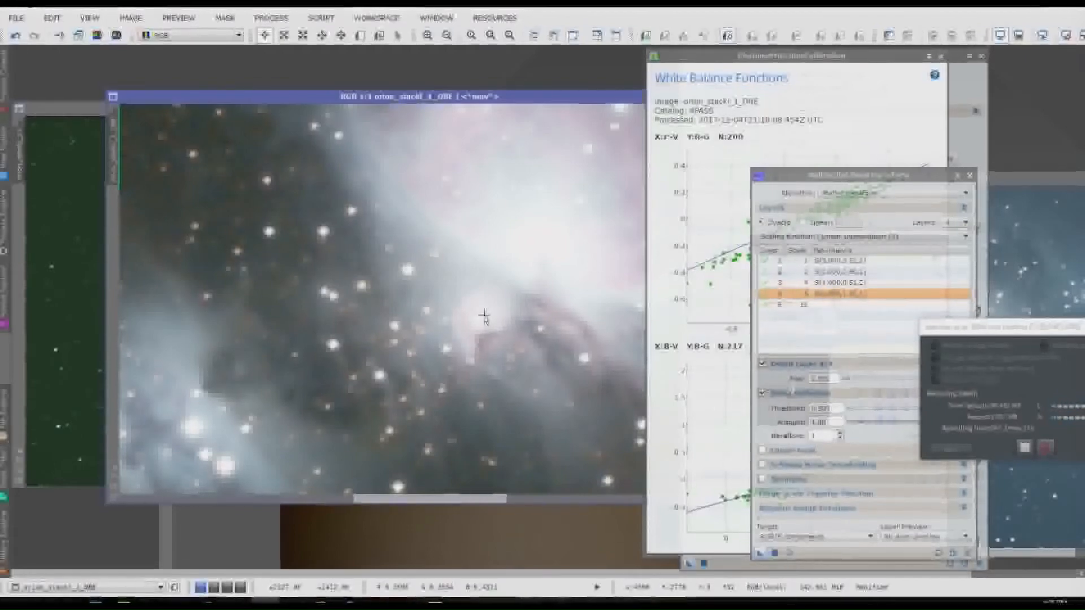
pyautogui.scroll(-2, 484, 317)
pyautogui.scroll(2, 485, 316)
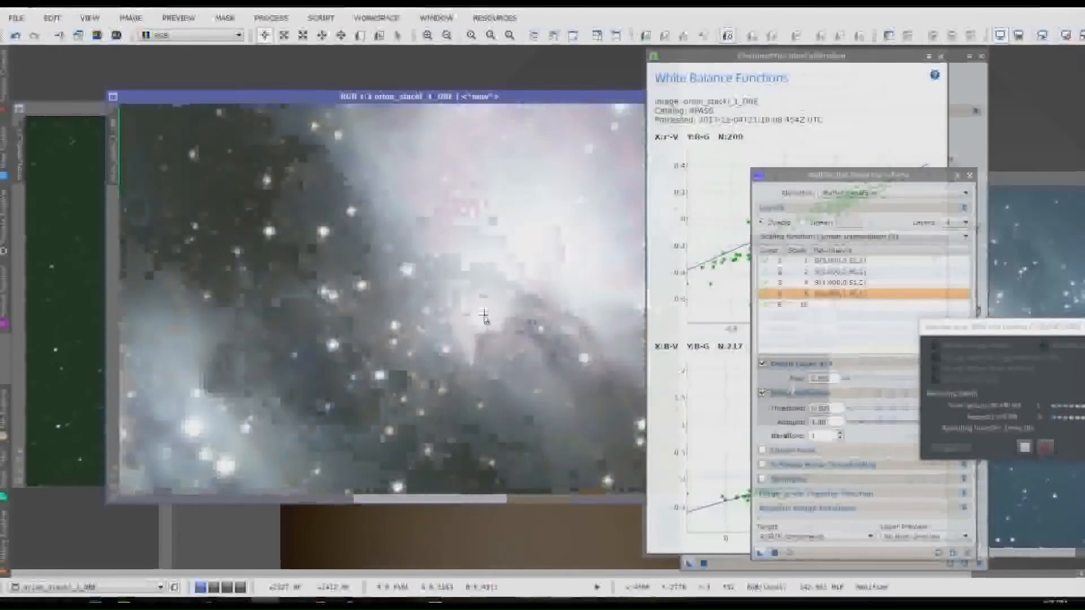
pyautogui.scroll(-1, 484, 317)
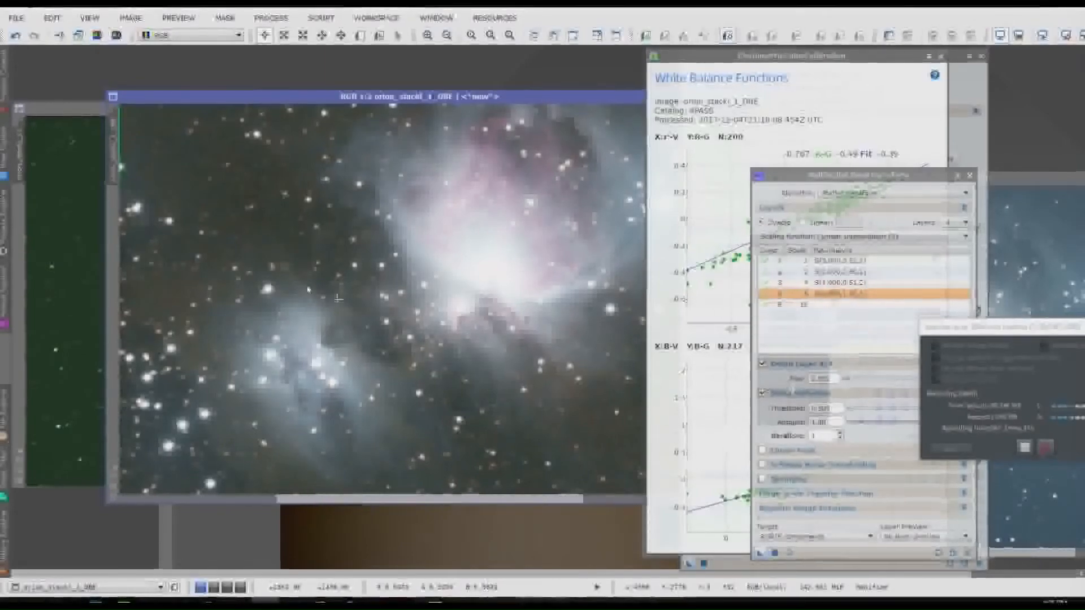
pyautogui.scroll(4, 426, 385)
pyautogui.scroll(-4, 426, 386)
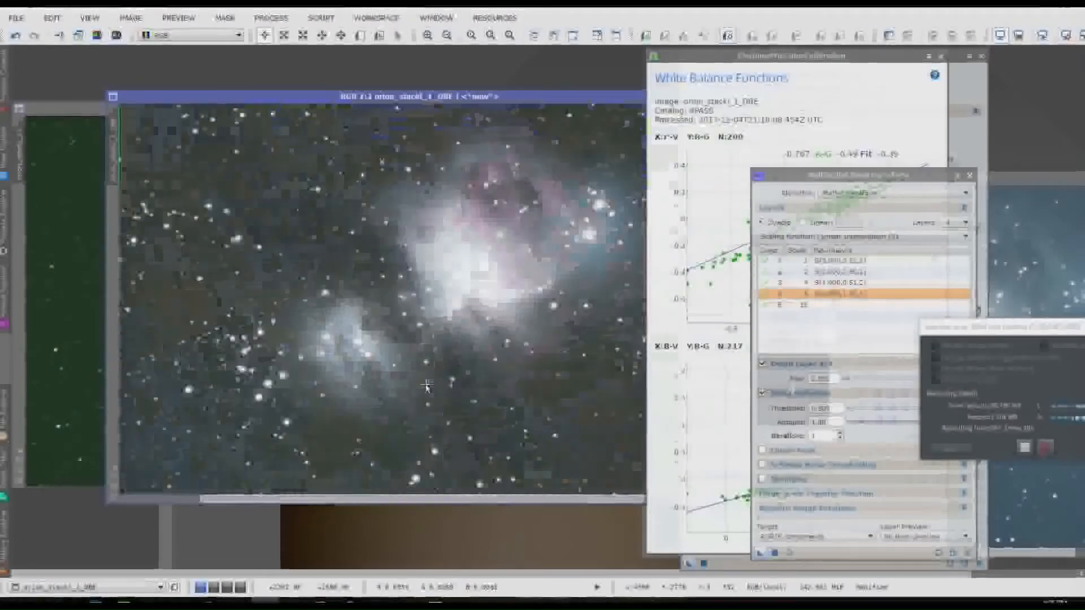
pyautogui.scroll(-1, 424, 382)
pyautogui.scroll(2, 424, 381)
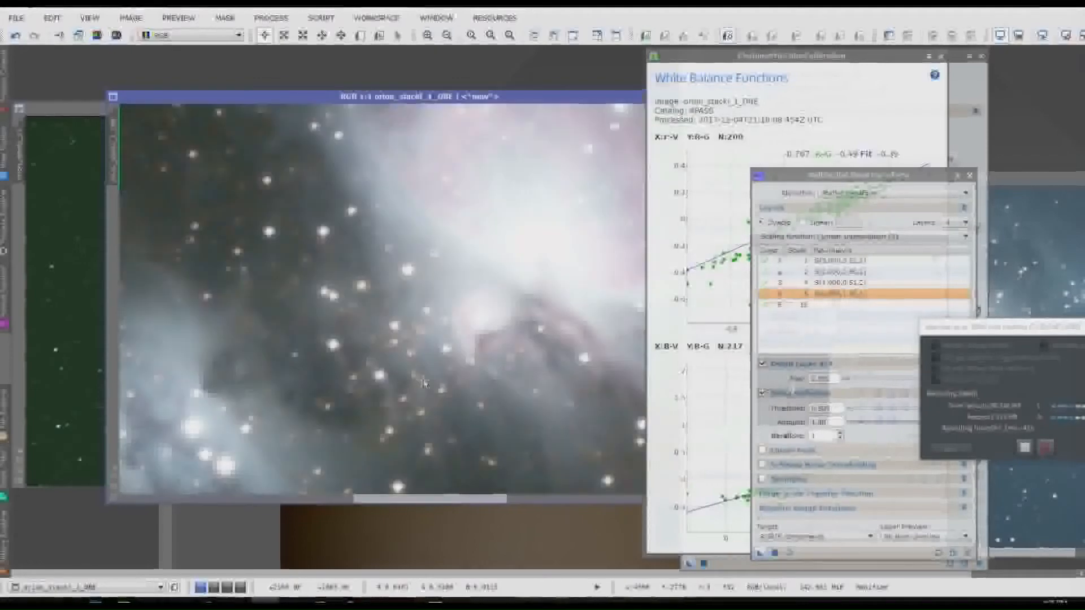
pyautogui.scroll(-1, 424, 382)
# Step: Run the DarkStructureEnhance script on the Orion image with amount 0.40, and compare the image before and after it
pyautogui.click(322, 18)
pyautogui.moveTo(339, 136)
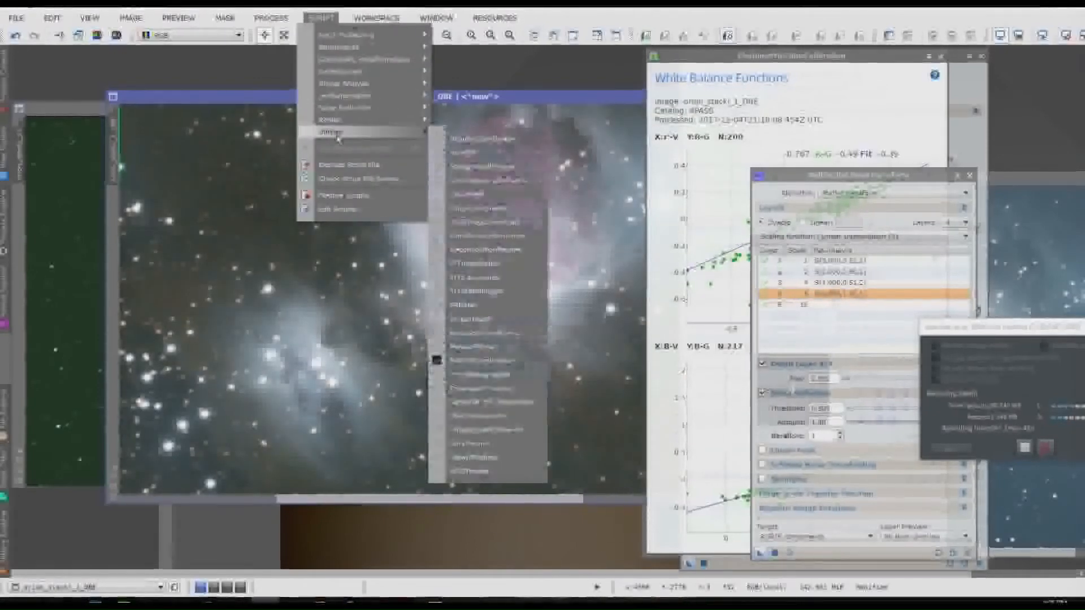
pyautogui.click(491, 236)
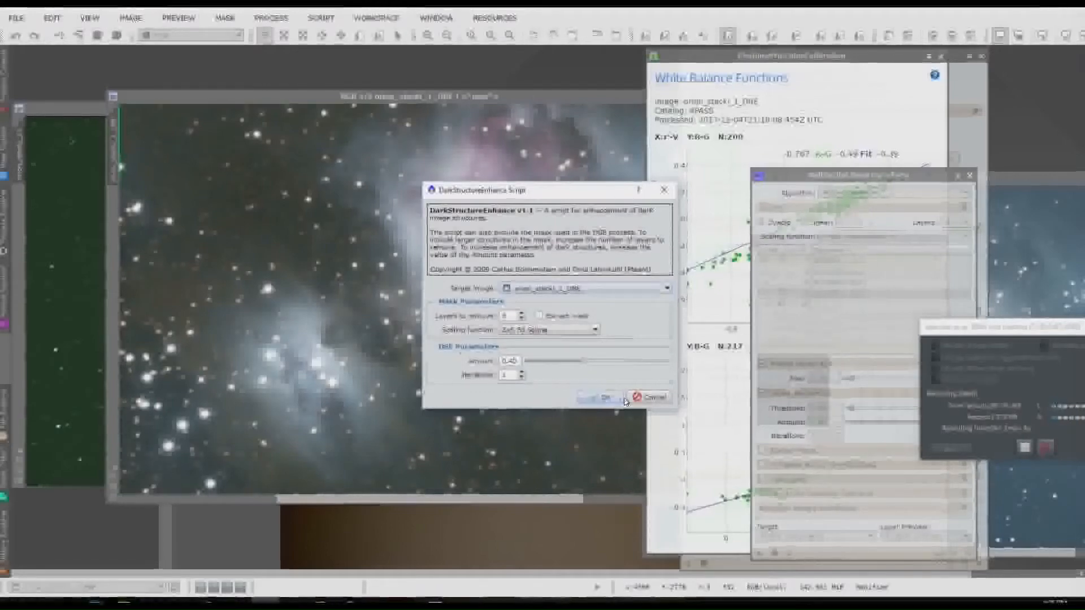
pyautogui.click(604, 398)
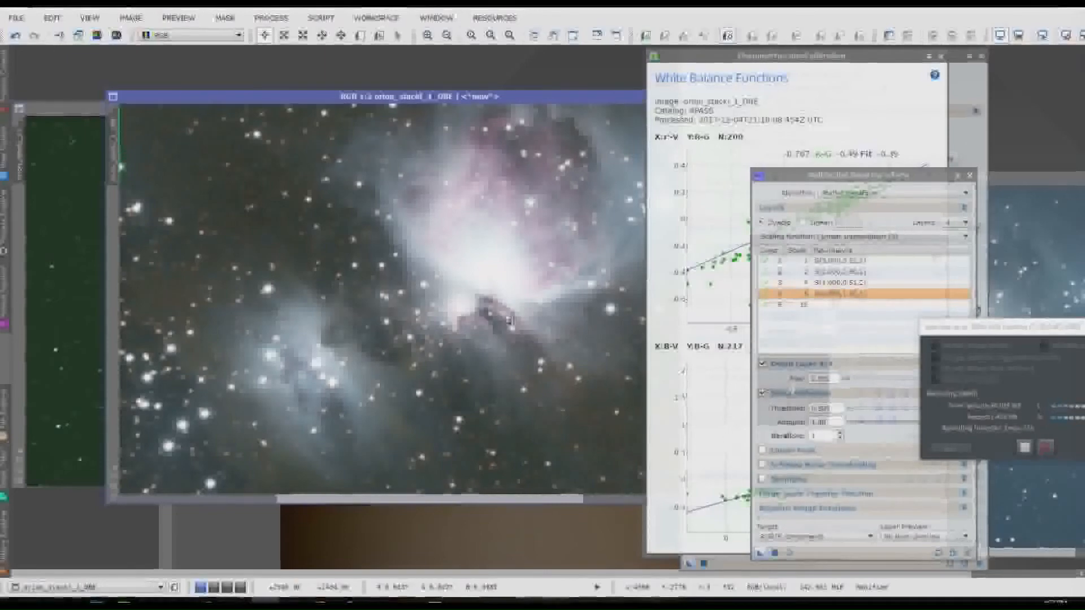
pyautogui.click(16, 36)
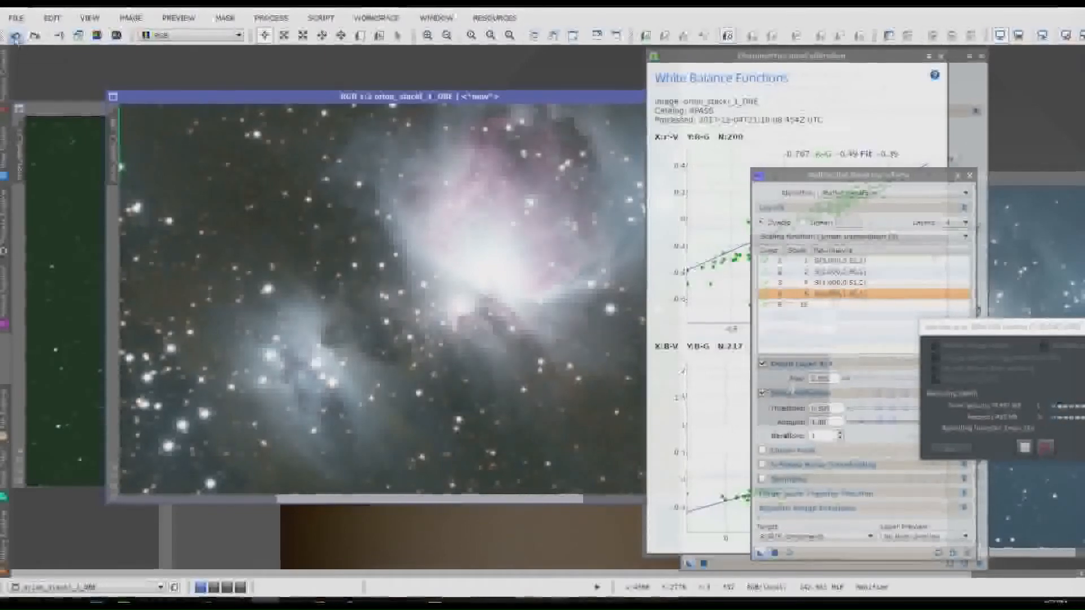
pyautogui.click(32, 36)
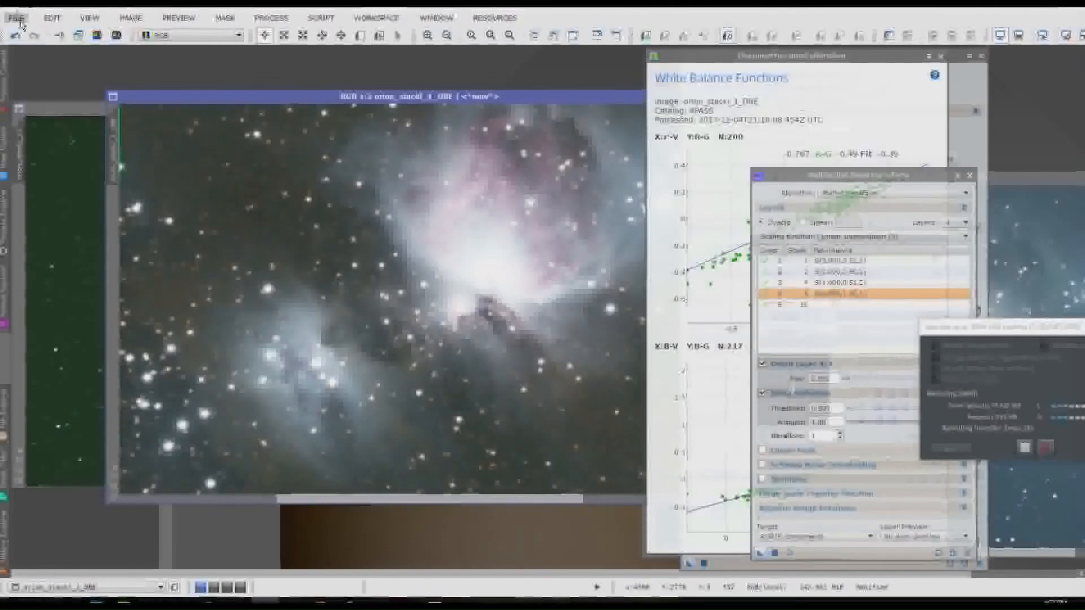
# Step: Save the processed Orion image as a TIFF file in the stack folder, accepting the format options
pyautogui.click(17, 18)
pyautogui.click(60, 136)
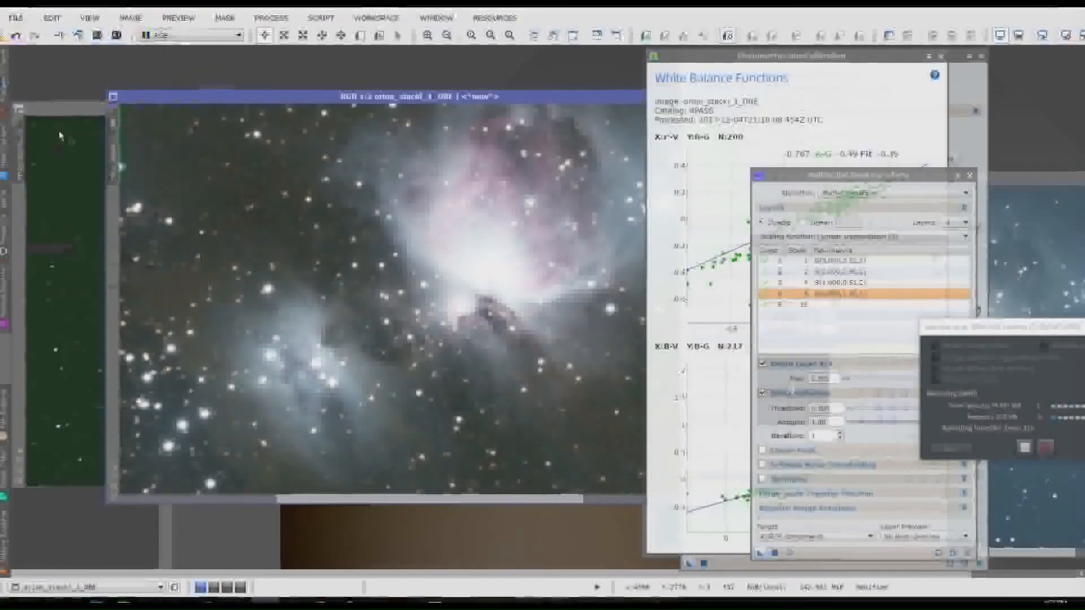
pyautogui.click(613, 435)
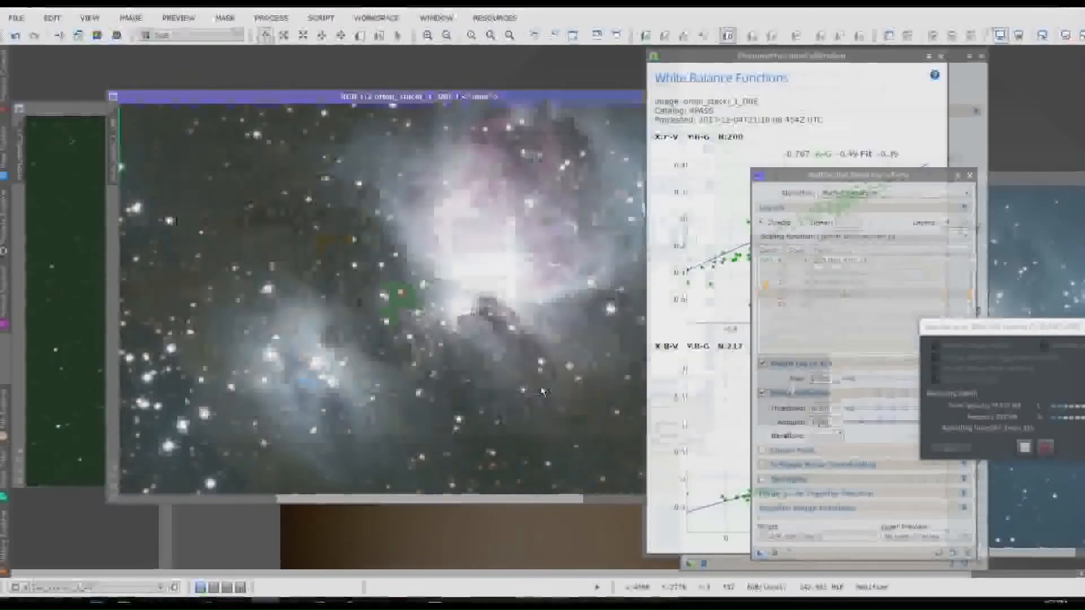
pyautogui.click(591, 381)
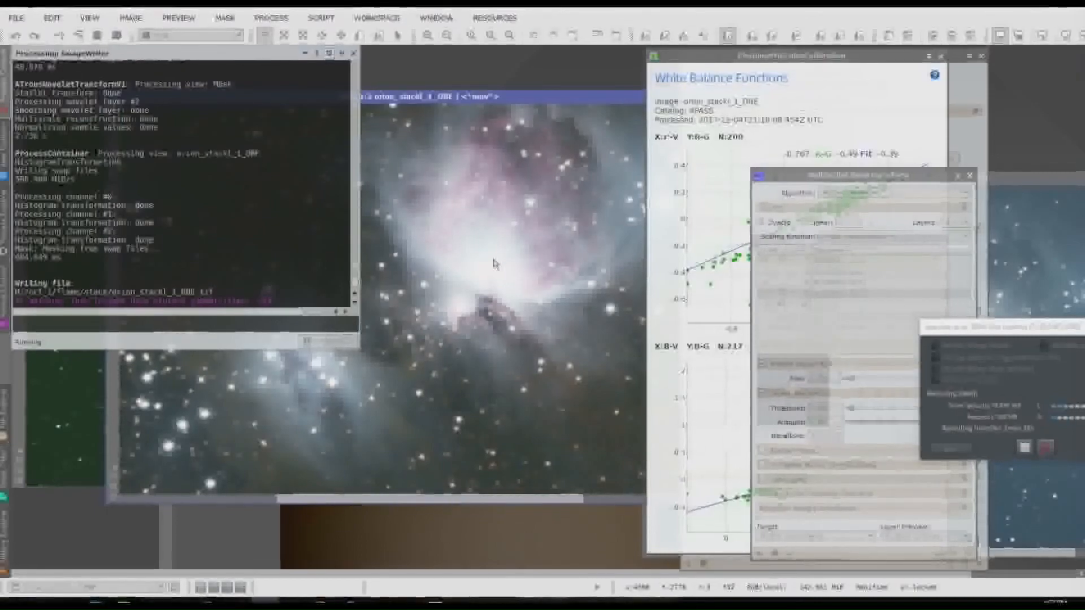
pyautogui.moveTo(563, 102); pyautogui.dragTo(561, 102)
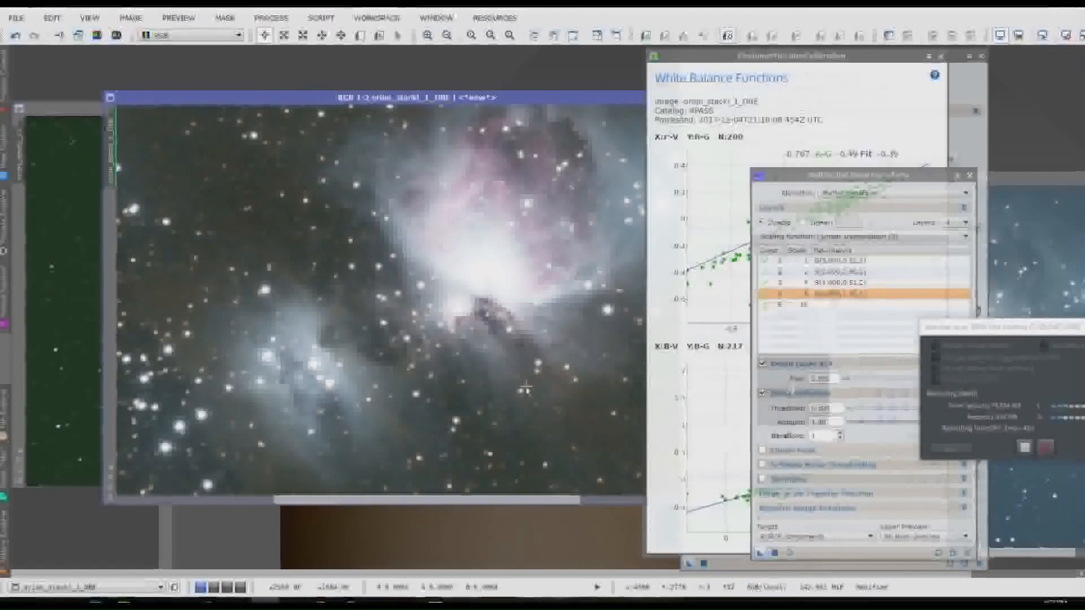
pyautogui.scroll(2, 527, 387)
pyautogui.scroll(-4, 527, 387)
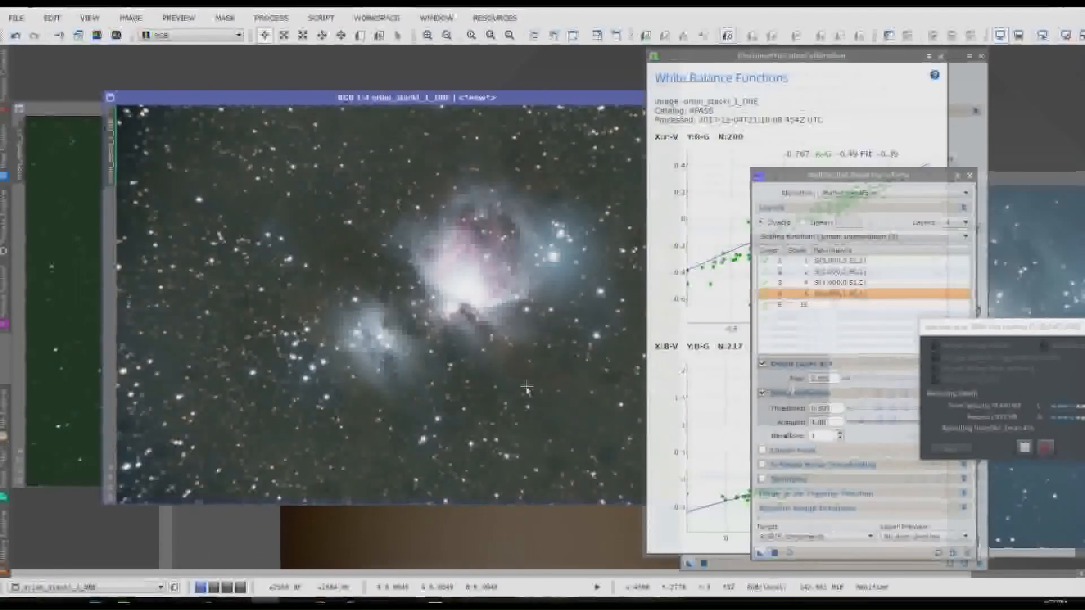
pyautogui.scroll(-1, 527, 387)
pyautogui.scroll(1, 527, 388)
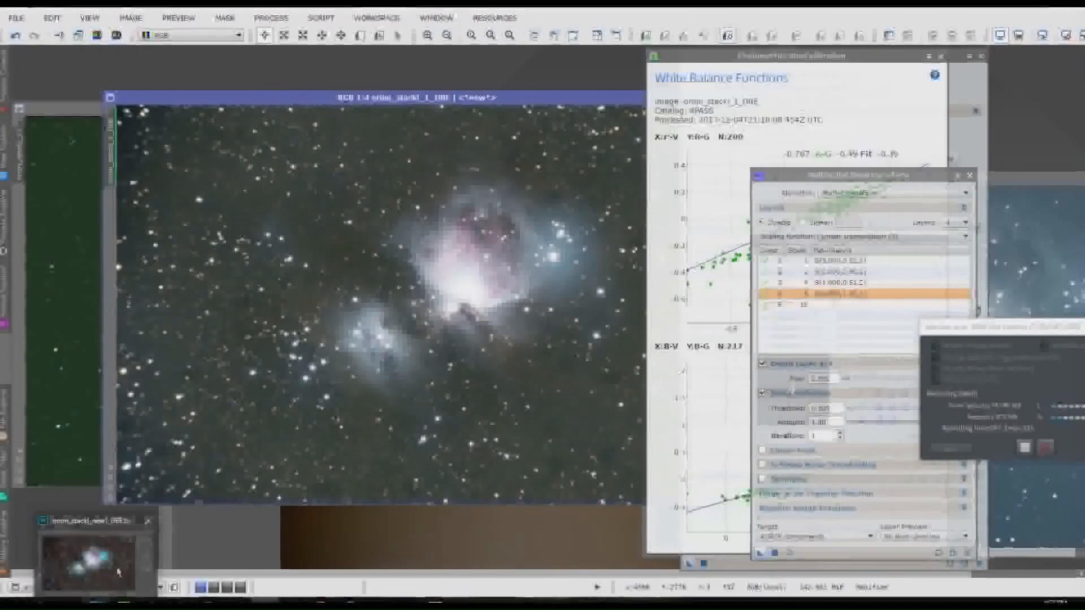
# Step: Switch to Photoshop and place the unprocessed green Orion stack TIFF from the file folder into the open document
pyautogui.click(134, 557)
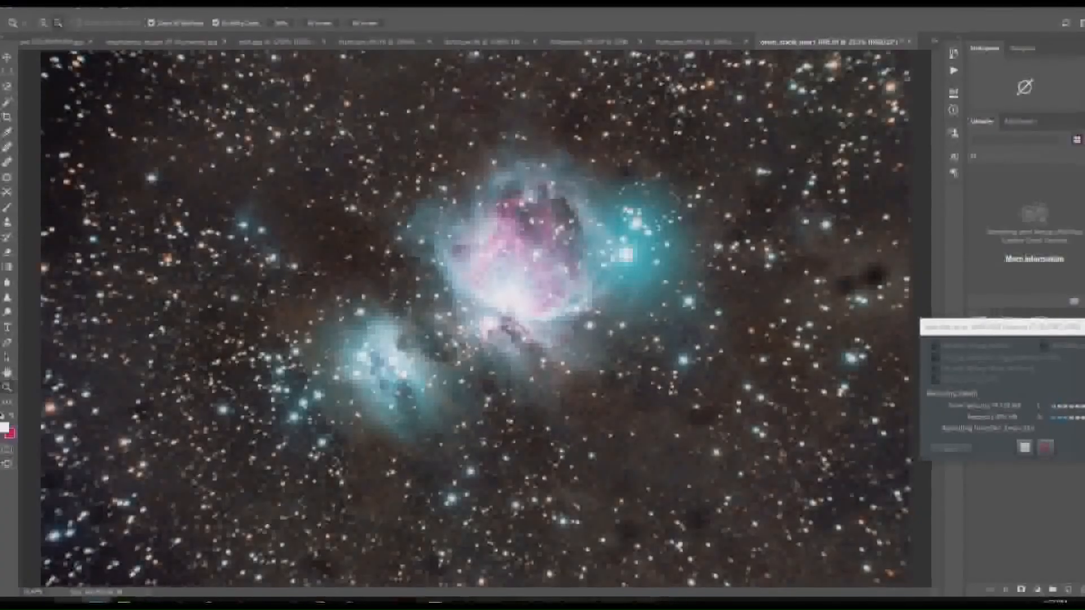
pyautogui.moveTo(68, 601)
pyautogui.click(77, 573)
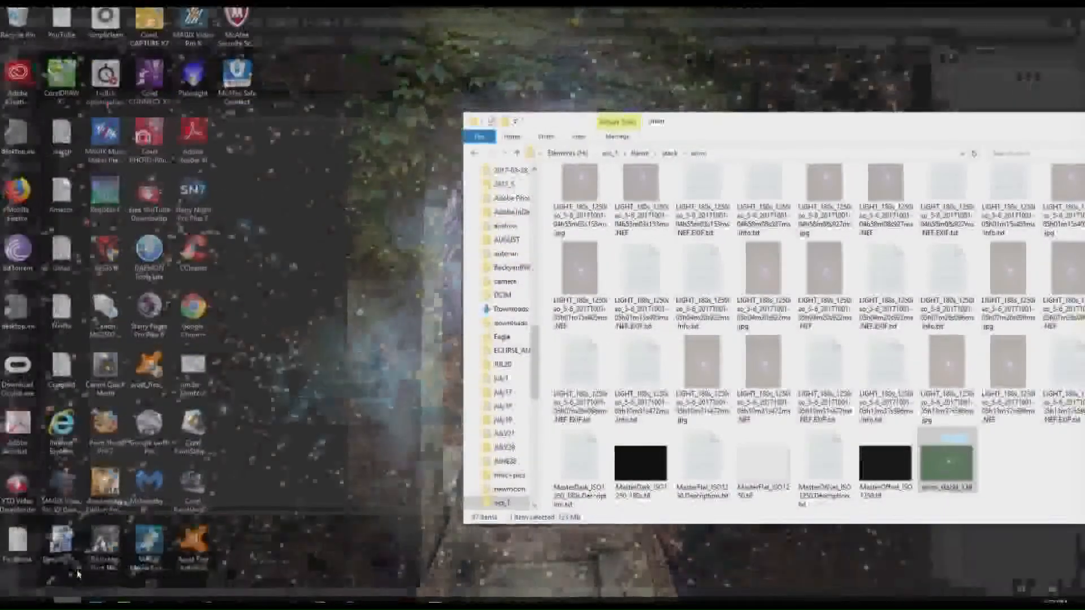
pyautogui.scroll(-1, 910, 339)
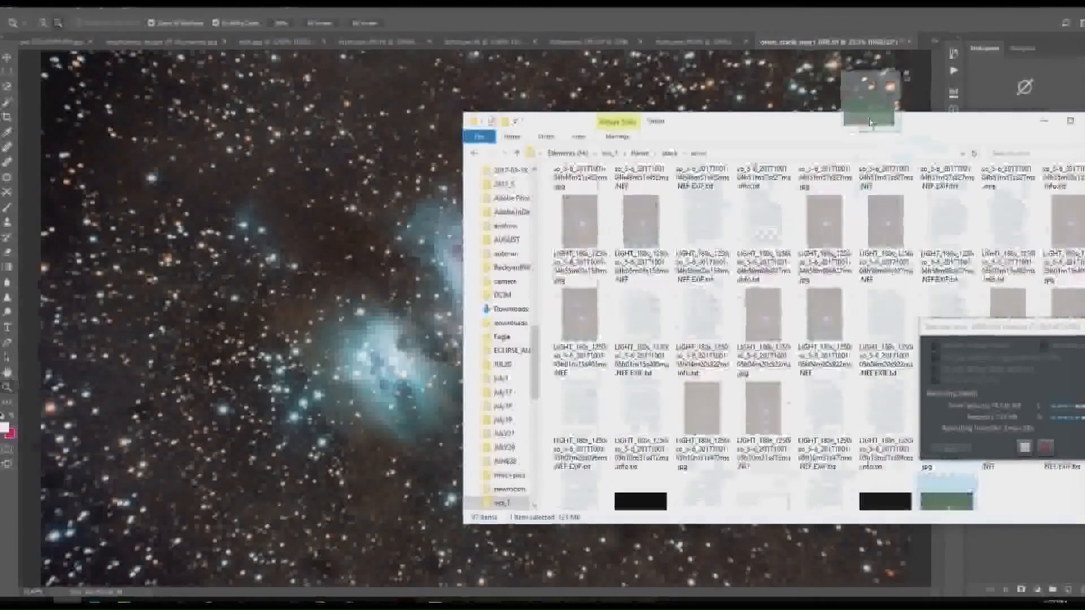
pyautogui.click(918, 38)
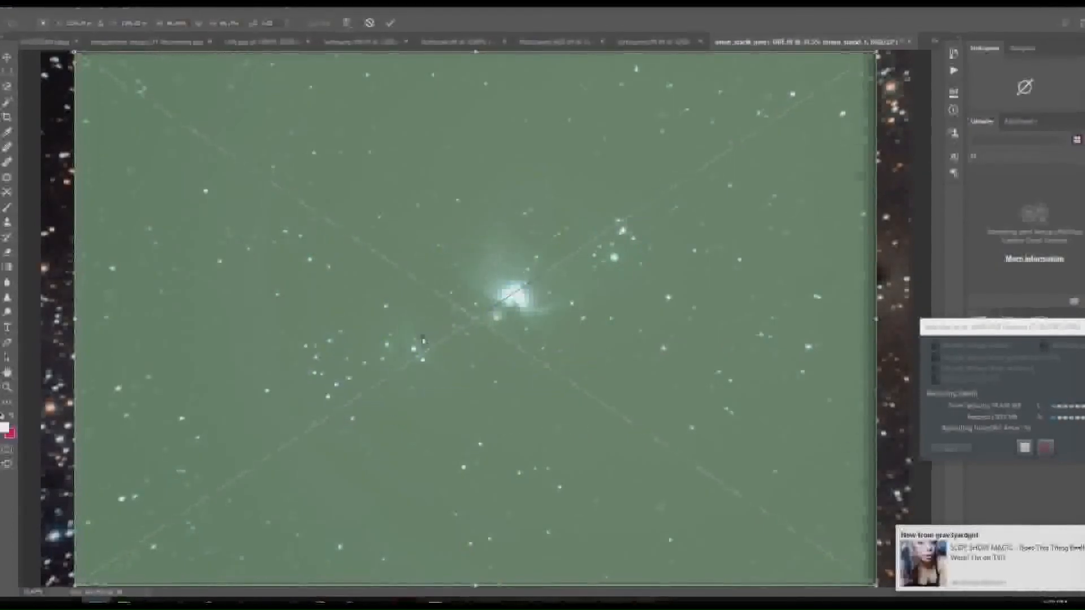
pyautogui.press('Return')
# Step: Open the Camera Raw Filter on the placed stack layer and raise the Dehaze amount to its maximum
pyautogui.click(180, 3)
pyautogui.click(206, 71)
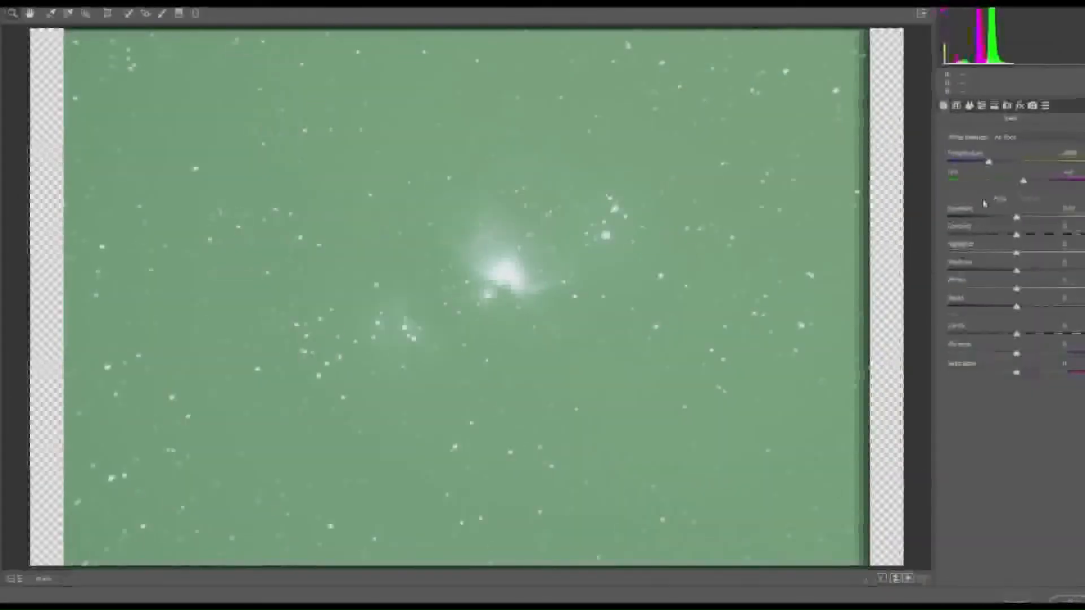
pyautogui.click(1020, 107)
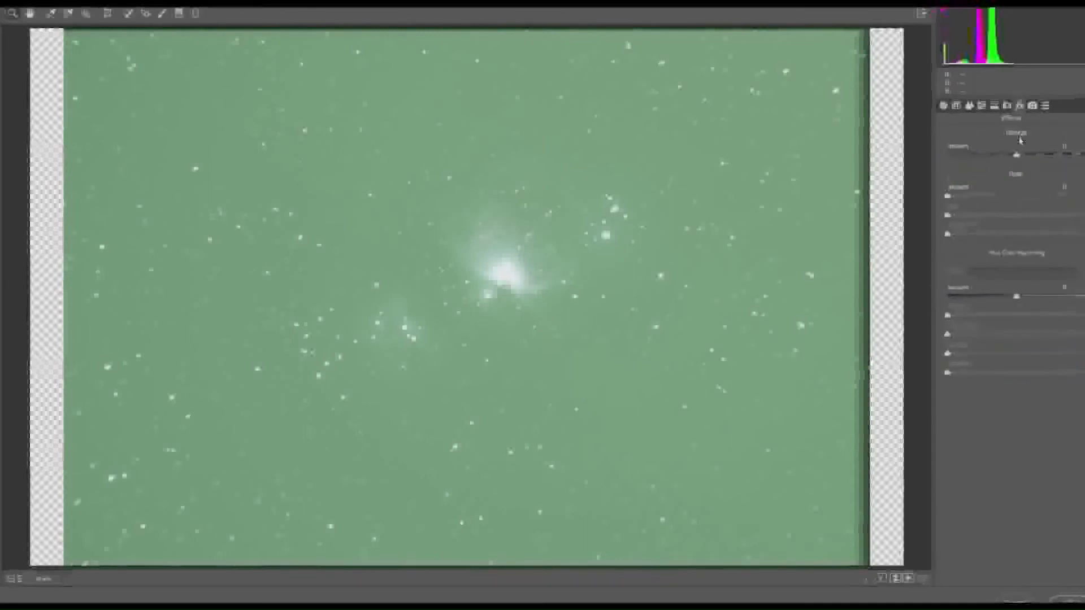
pyautogui.moveTo(1033, 155); pyautogui.dragTo(1083, 154)
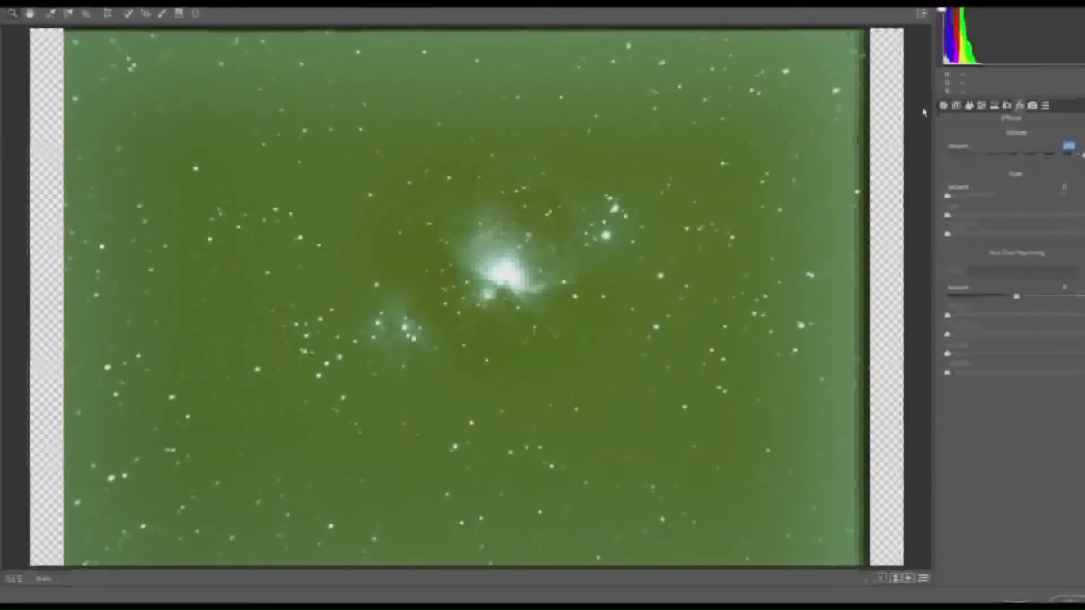
# Step: Raise Clarity to its maximum, lower Blacks, and moderately raise Contrast with a slight increase in Exposure
pyautogui.click(943, 107)
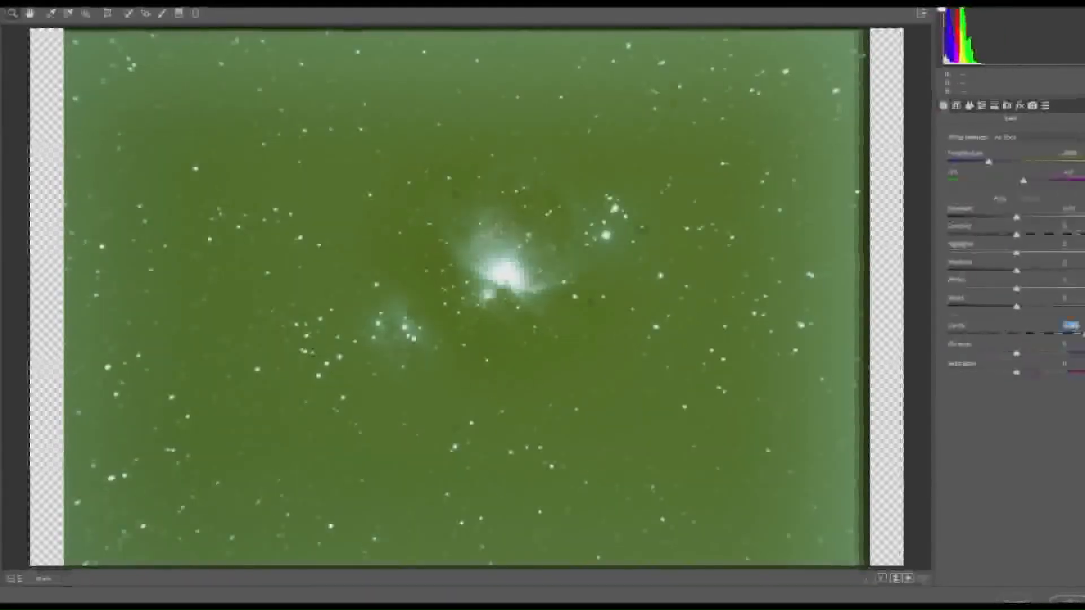
pyautogui.moveTo(1011, 334); pyautogui.dragTo(1083, 334)
pyautogui.moveTo(1035, 306); pyautogui.dragTo(1013, 309)
pyautogui.moveTo(1026, 237)
pyautogui.mouseDown()
pyautogui.moveTo(1034, 219)
pyautogui.moveTo(1023, 225)
pyautogui.mouseUp()
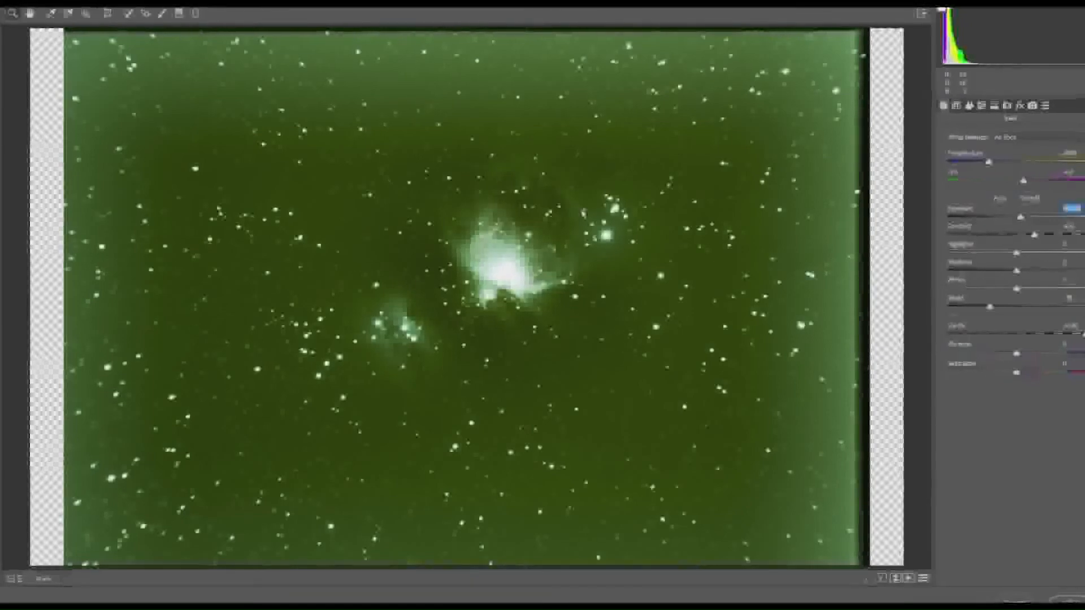
# Step: Lower Highlights strongly and raise Contrast close to its maximum while checking the nebula core up close
pyautogui.moveTo(459, 164); pyautogui.dragTo(622, 329)
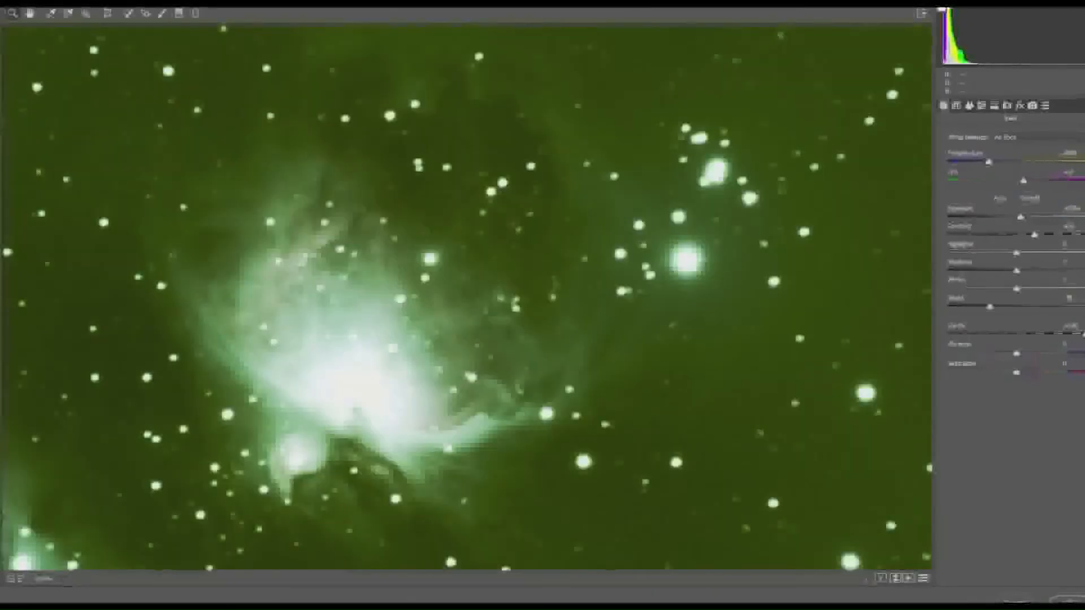
pyautogui.moveTo(1017, 254); pyautogui.dragTo(958, 277)
pyautogui.moveTo(1046, 239); pyautogui.dragTo(1078, 234)
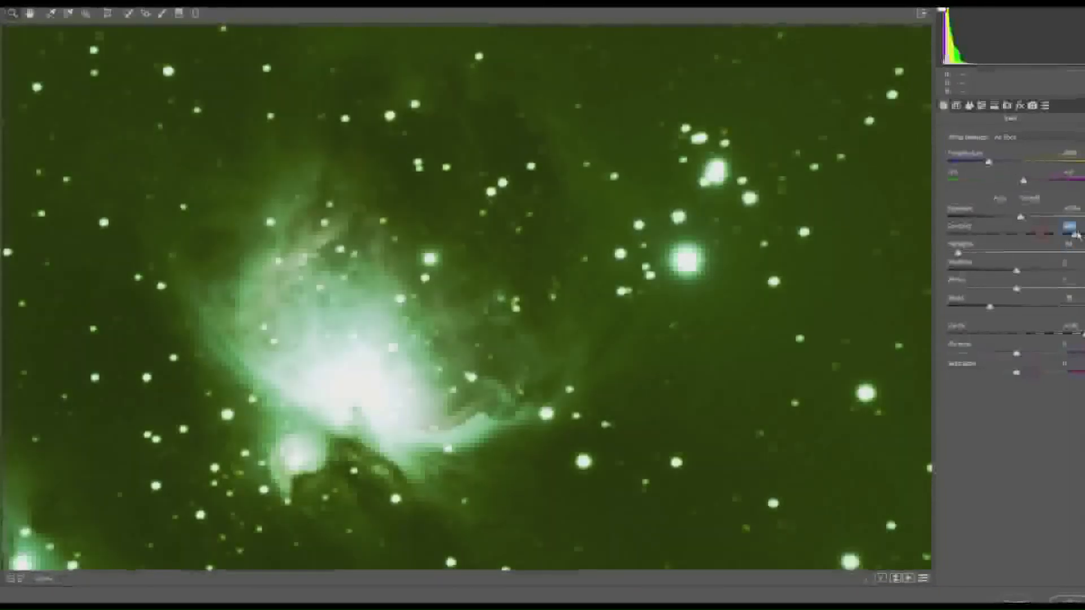
# Step: Warm the Temperature and shift the Tint toward magenta, and check the whole image
pyautogui.moveTo(986, 162); pyautogui.dragTo(1066, 183)
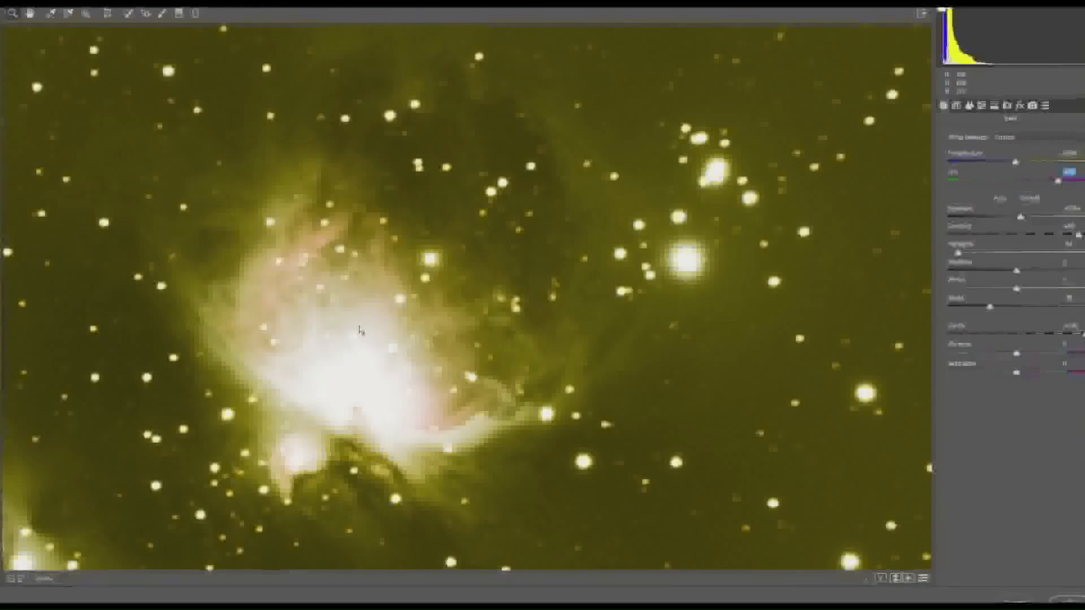
pyautogui.rightClick(599, 362)
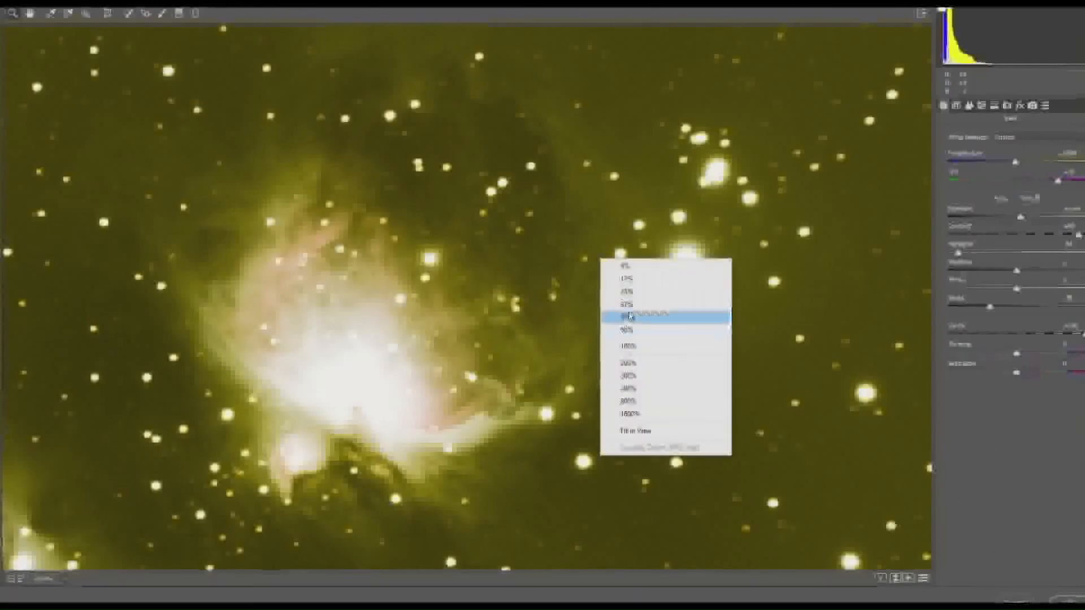
pyautogui.click(642, 280)
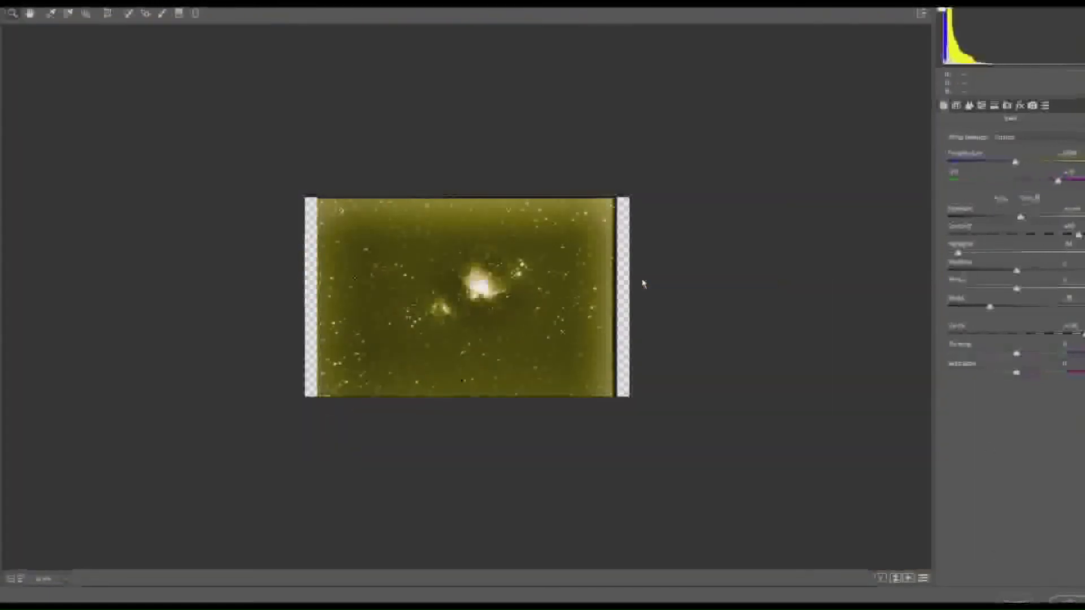